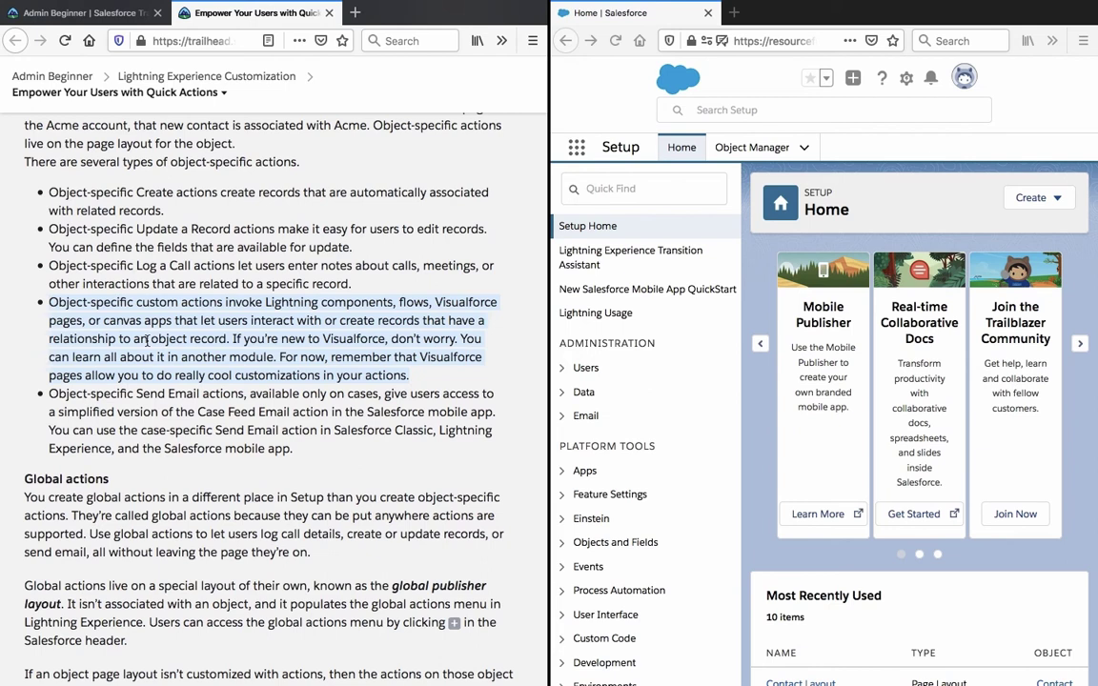
# - Read the Trailhead unit's Global actions section, including the global publisher layout and the note on quick actions
pyautogui.scroll(-6, 147, 342)
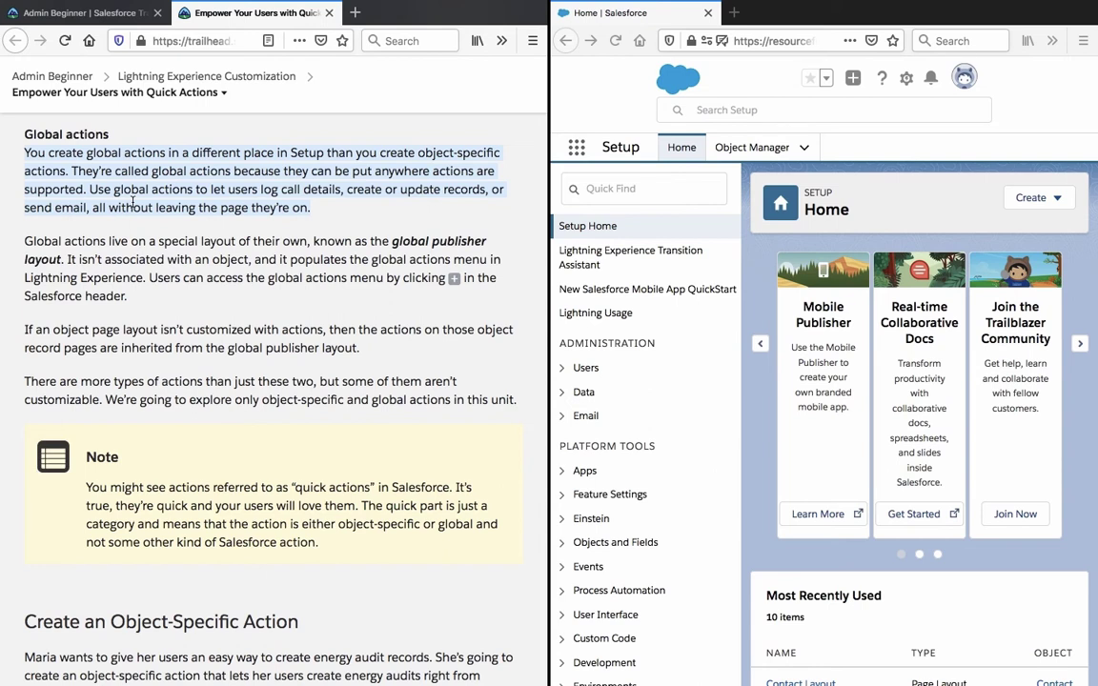
pyautogui.scroll(-1, 132, 202)
pyautogui.tripleClick(132, 203)
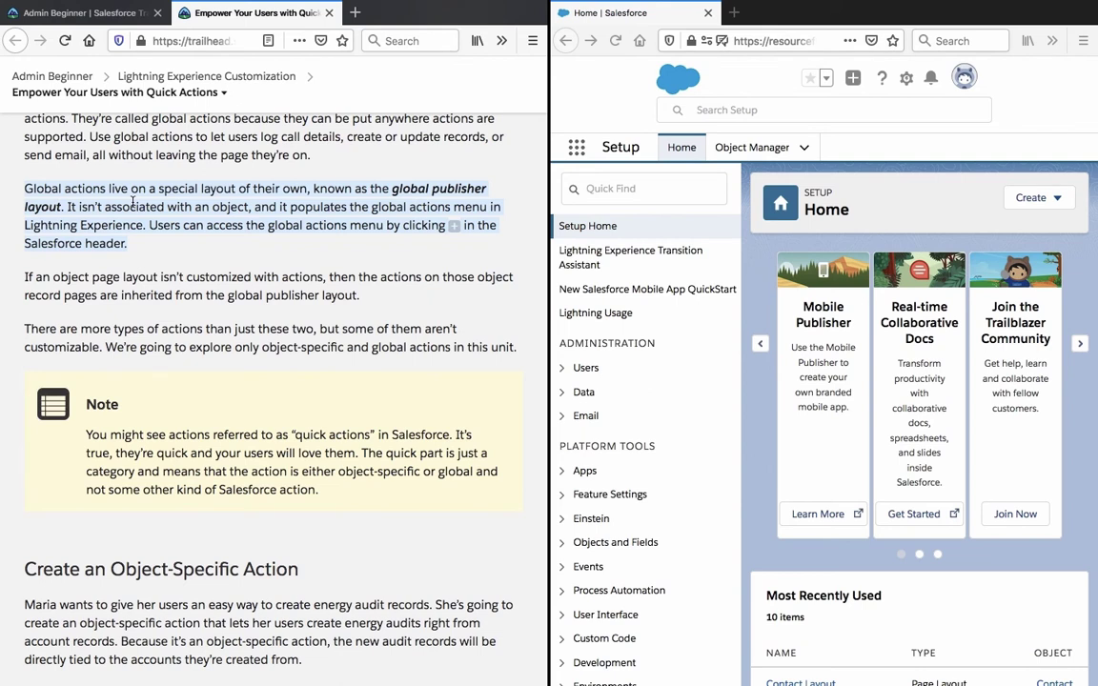
pyautogui.scroll(-1, 133, 204)
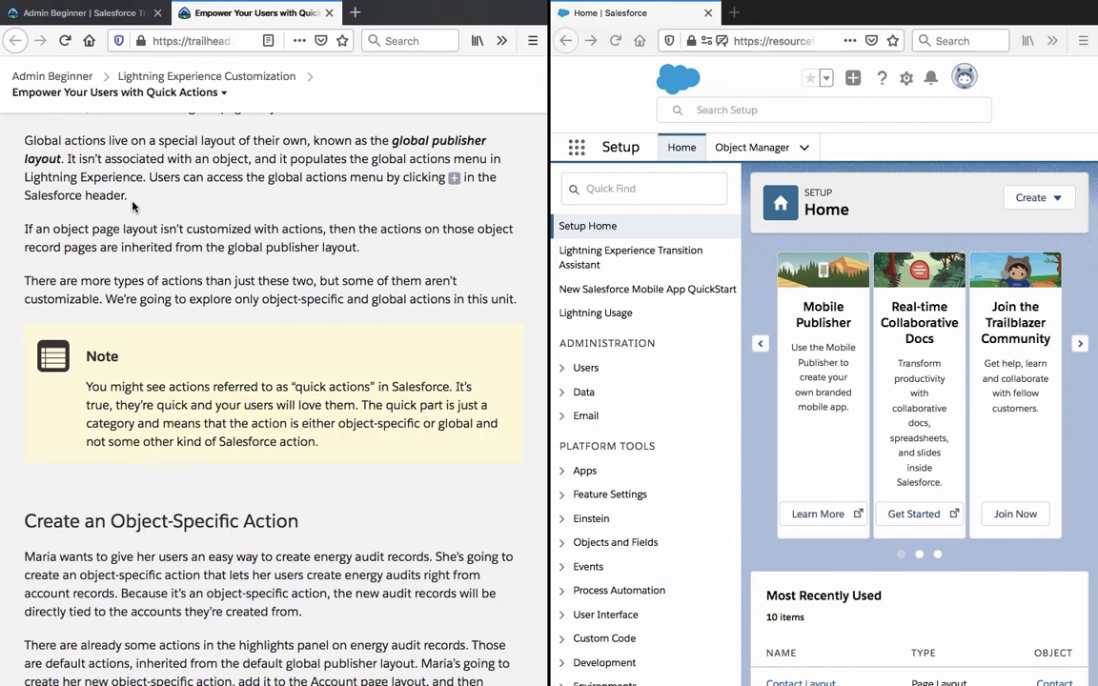
pyautogui.scroll(-1, 133, 204)
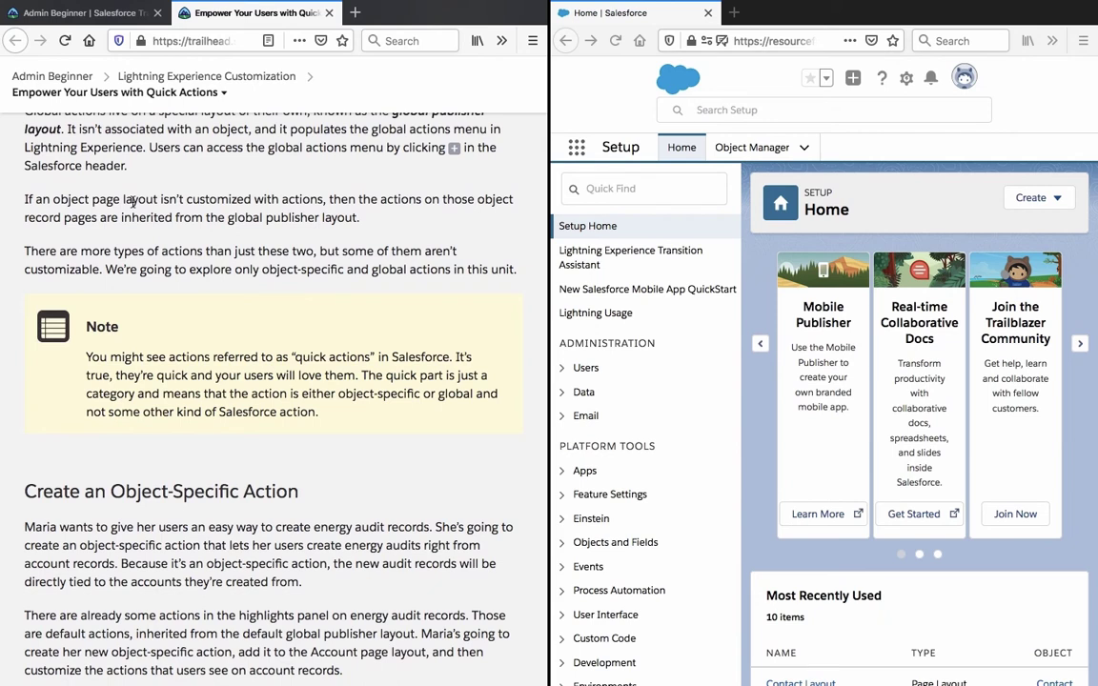
pyautogui.scroll(-1, 133, 201)
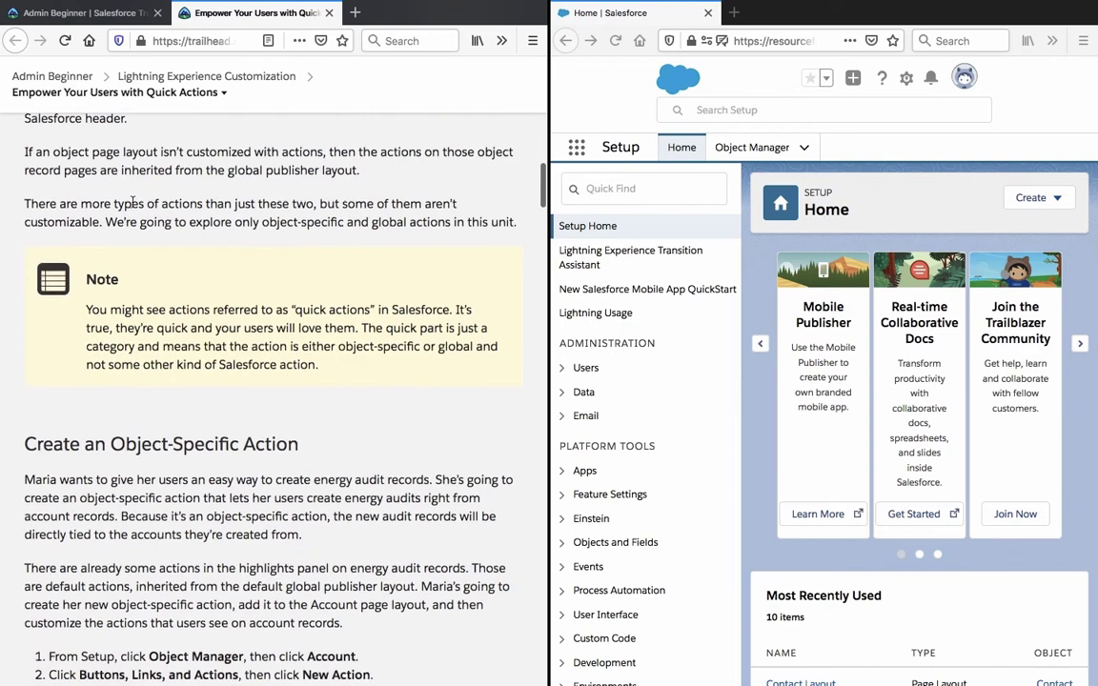
pyautogui.tripleClick(133, 202)
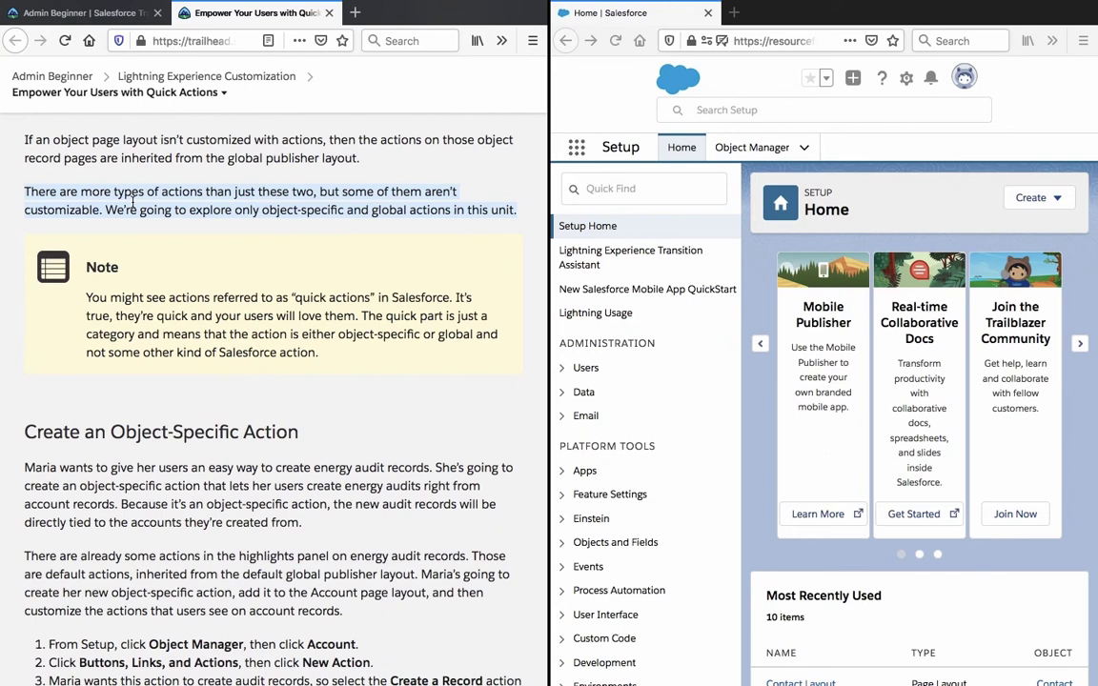
pyautogui.scroll(-2, 132, 202)
pyautogui.tripleClick(133, 204)
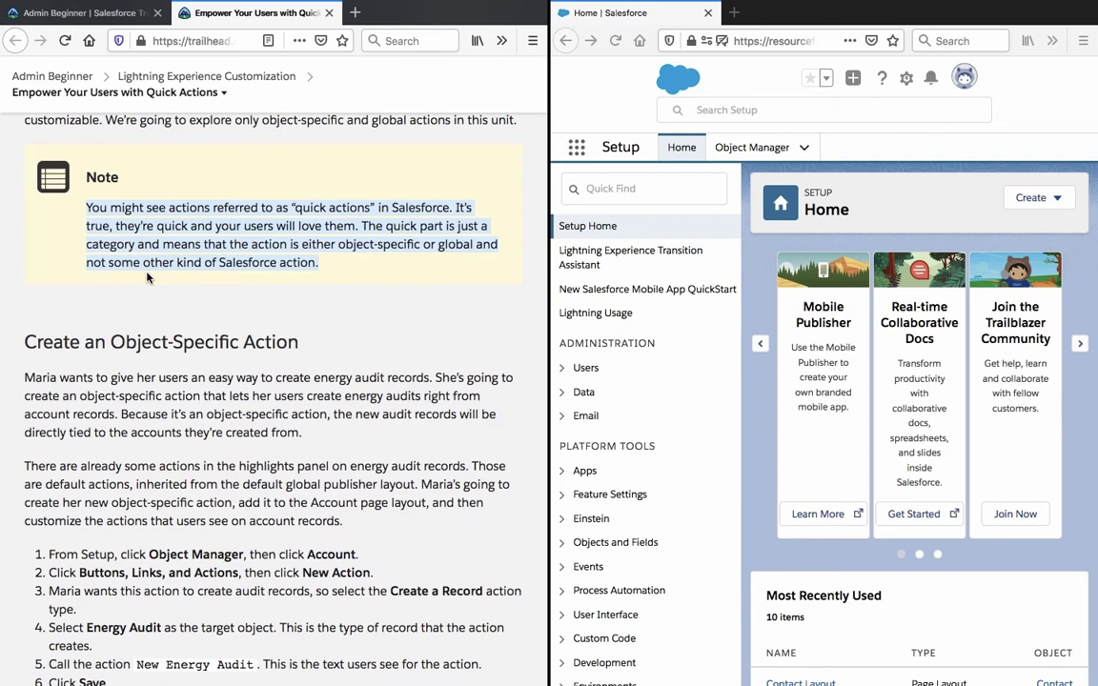
# - Read the Create an Object-Specific Action section and its numbered instructions for the energy audit action
pyautogui.scroll(-4, 146, 277)
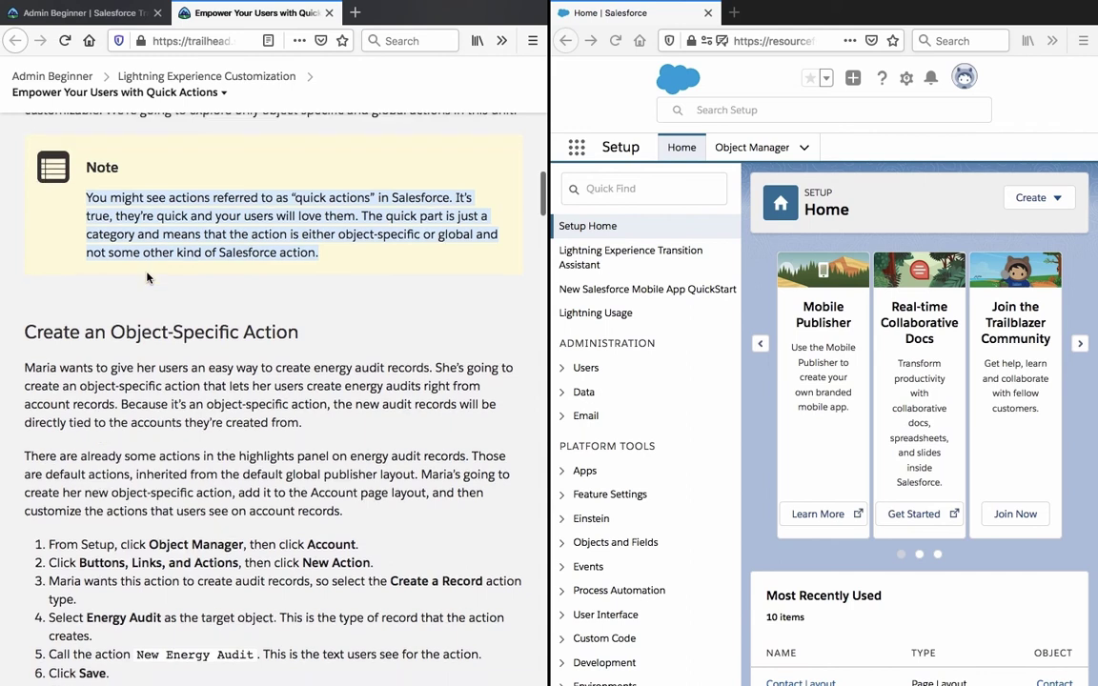
pyautogui.tripleClick(133, 135)
pyautogui.tripleClick(146, 205)
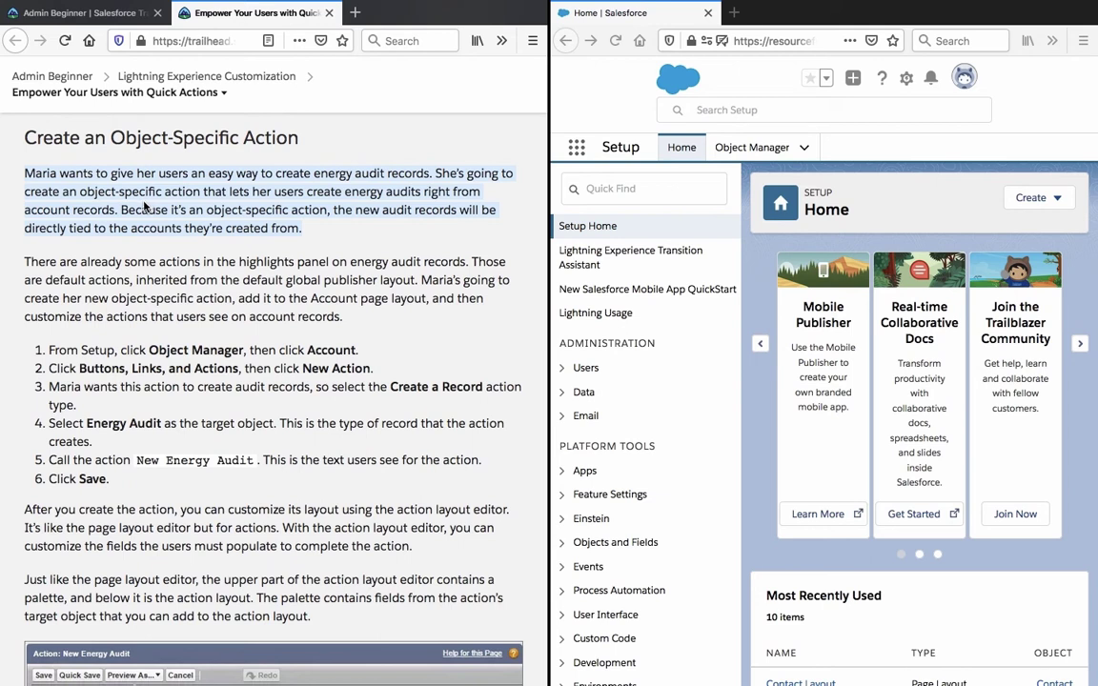
pyautogui.click(128, 209)
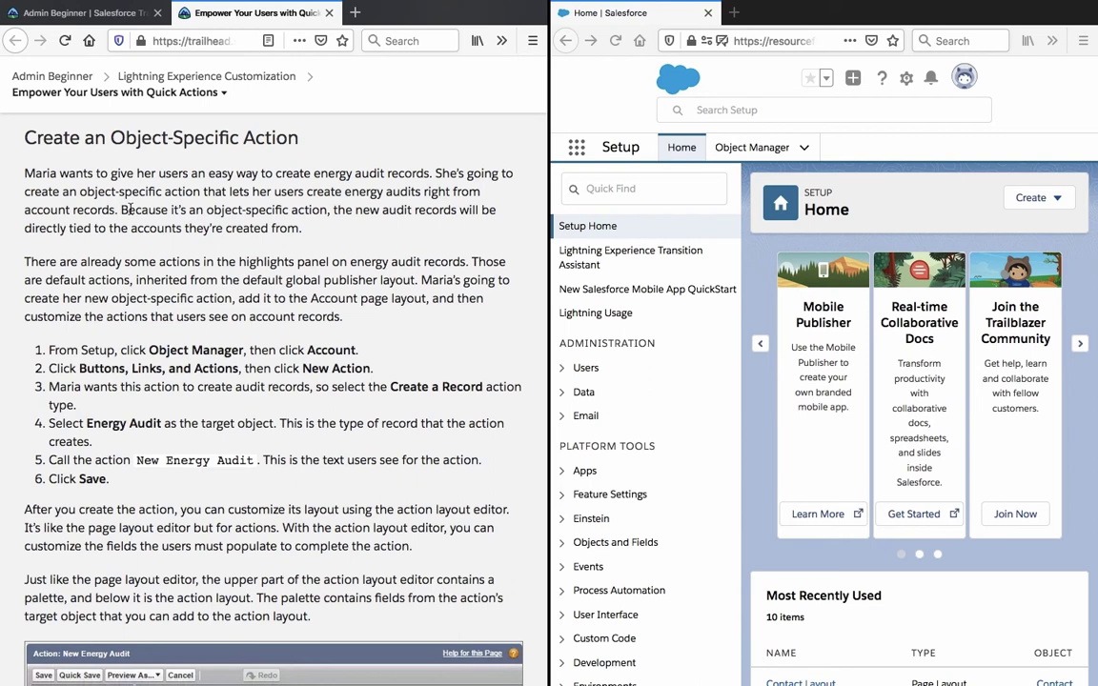
pyautogui.scroll(-1, 128, 209)
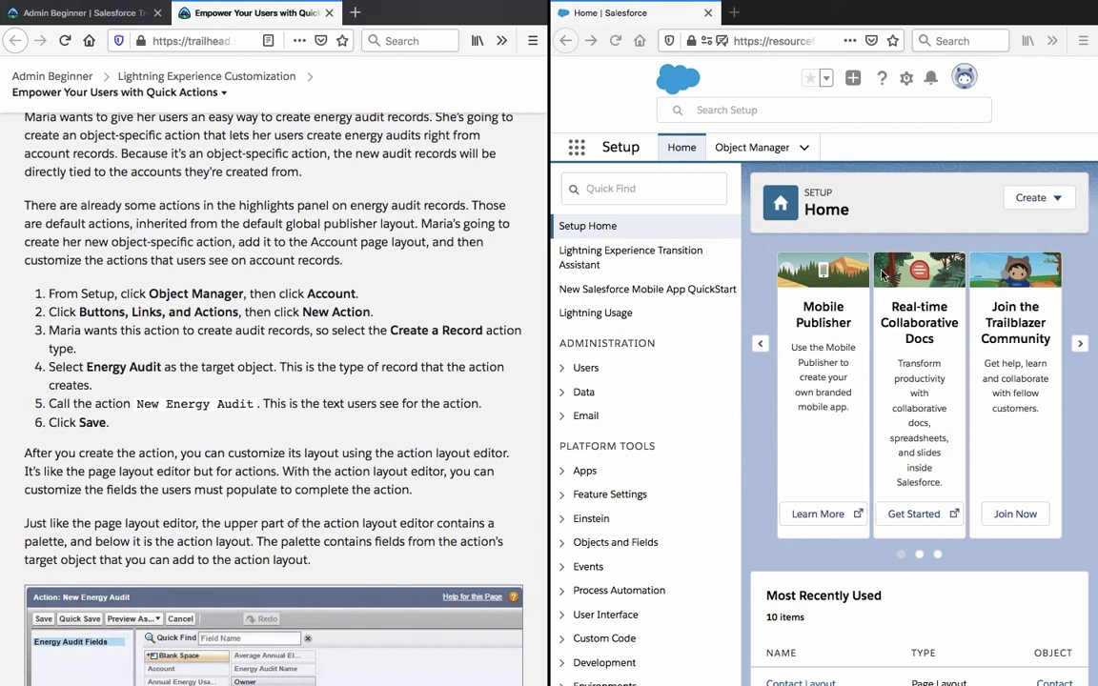
# - Open the Object Manager from Salesforce Setup in a new browser tab and switch to it
pyautogui.click(797, 148)
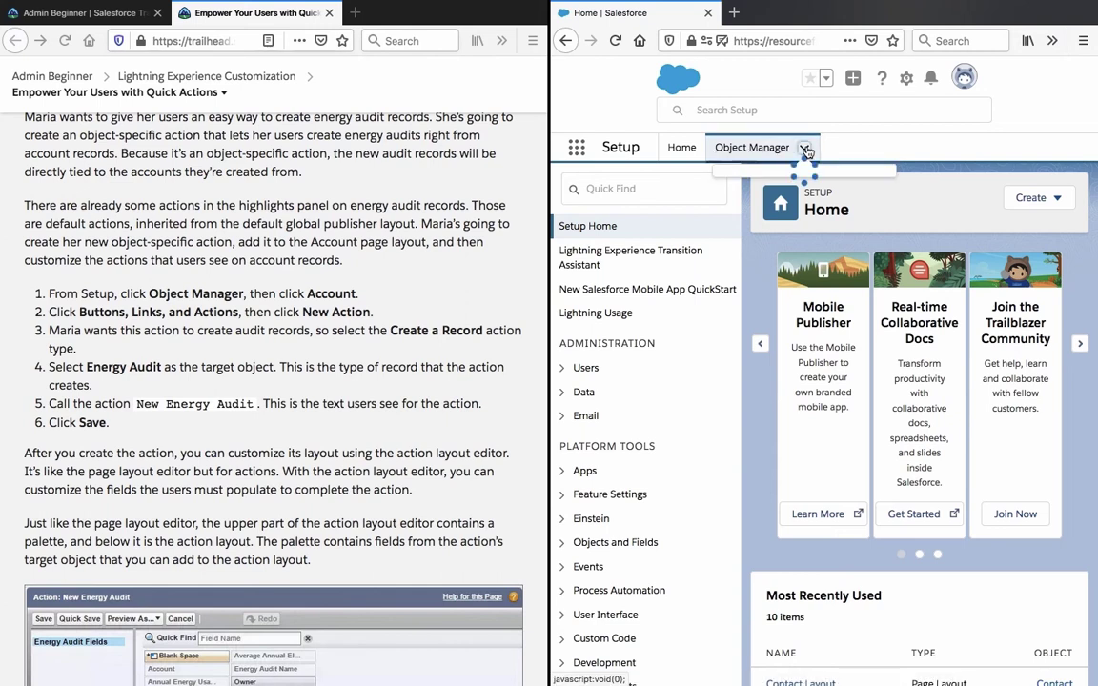
pyautogui.click(760, 153)
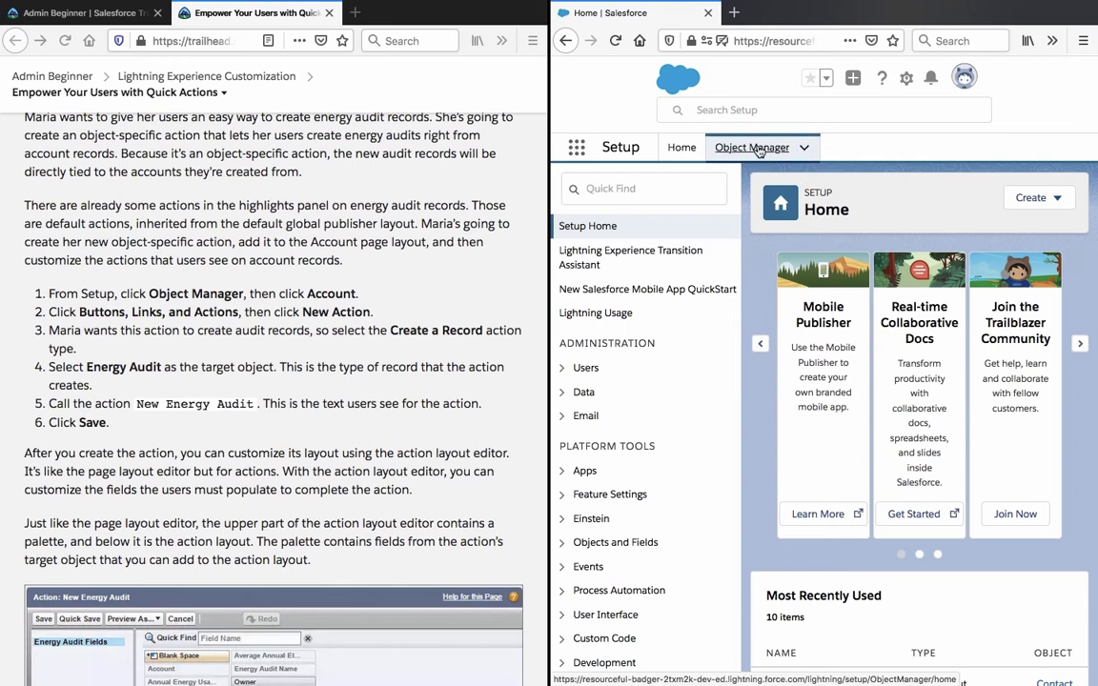
pyautogui.click(805, 149)
pyautogui.click(763, 150)
pyautogui.rightClick(753, 144)
pyautogui.click(805, 148)
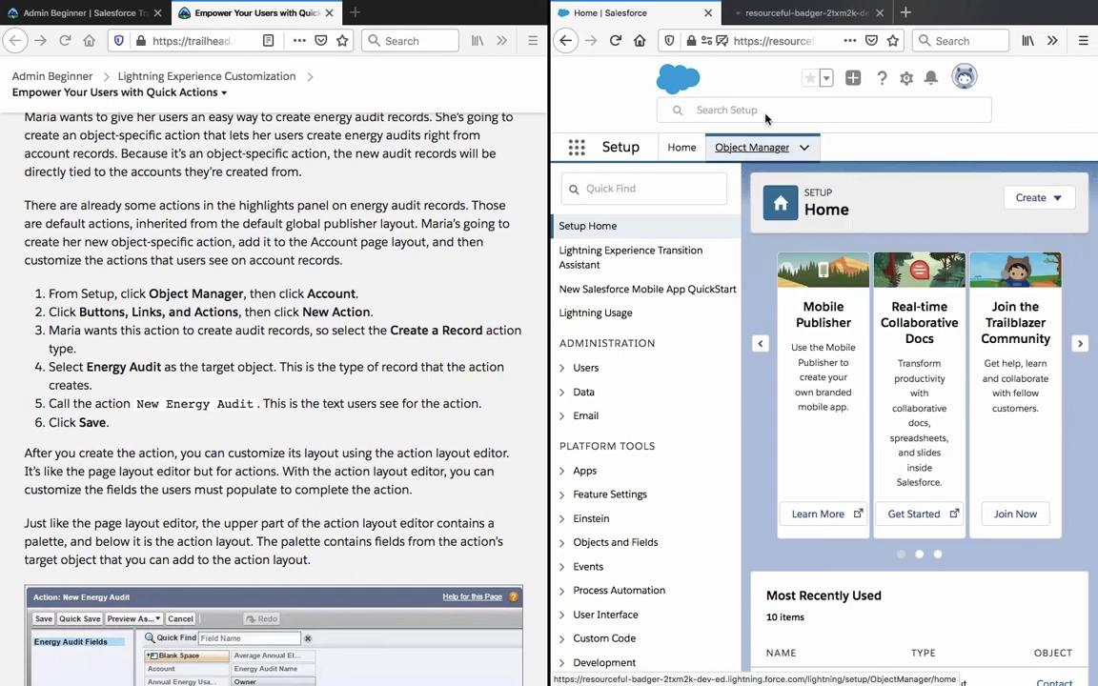
pyautogui.click(777, 15)
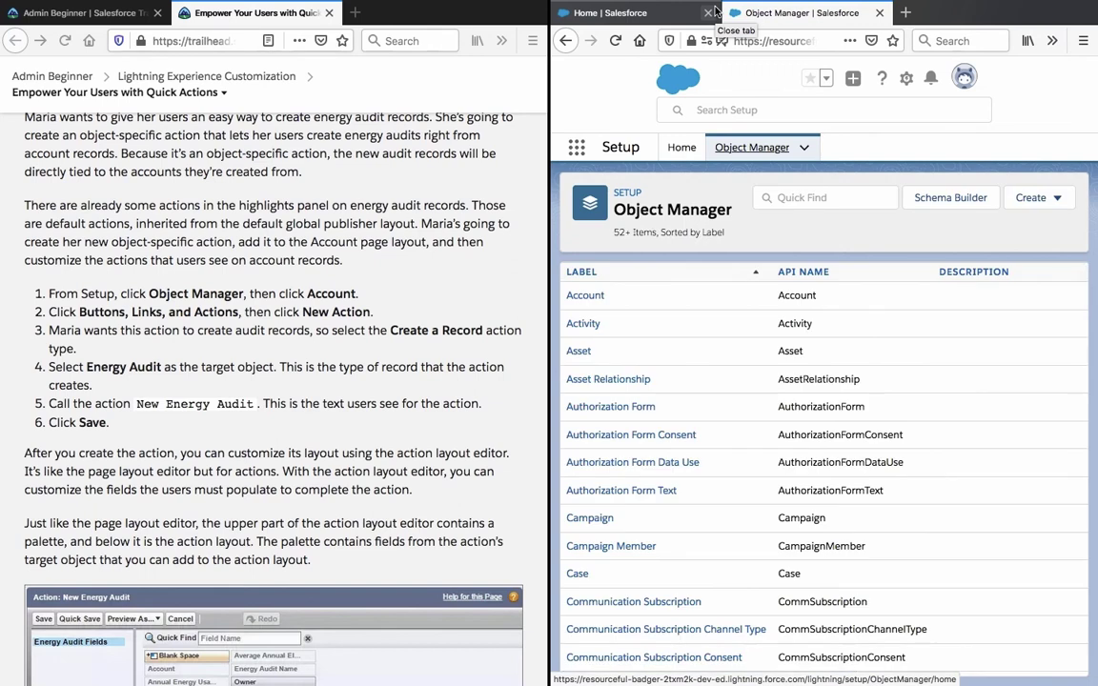
# - Find the Account object in the Object Manager list and open its details
pyautogui.scroll(-10, 726, 338)
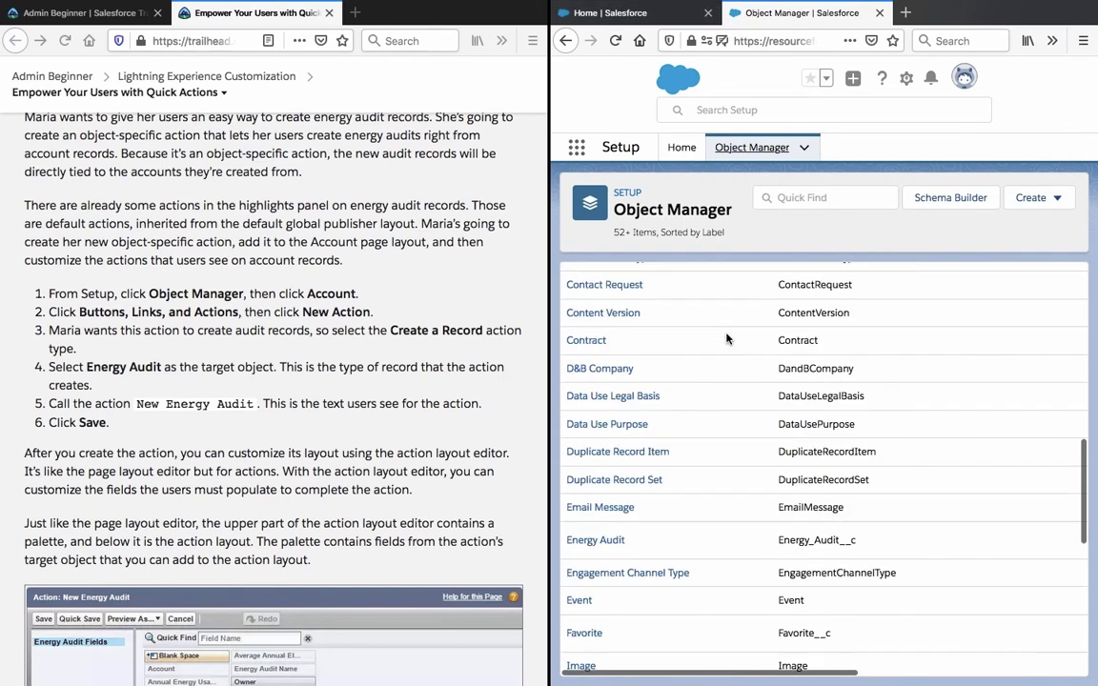
pyautogui.scroll(-5, 727, 338)
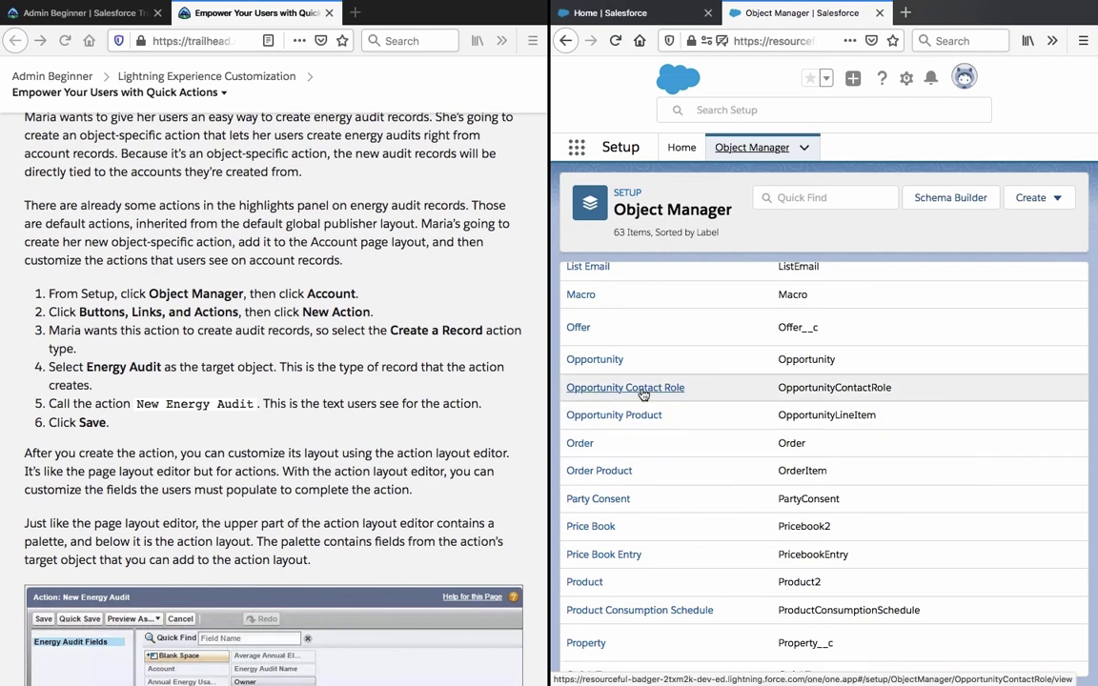
pyautogui.scroll(15, 643, 393)
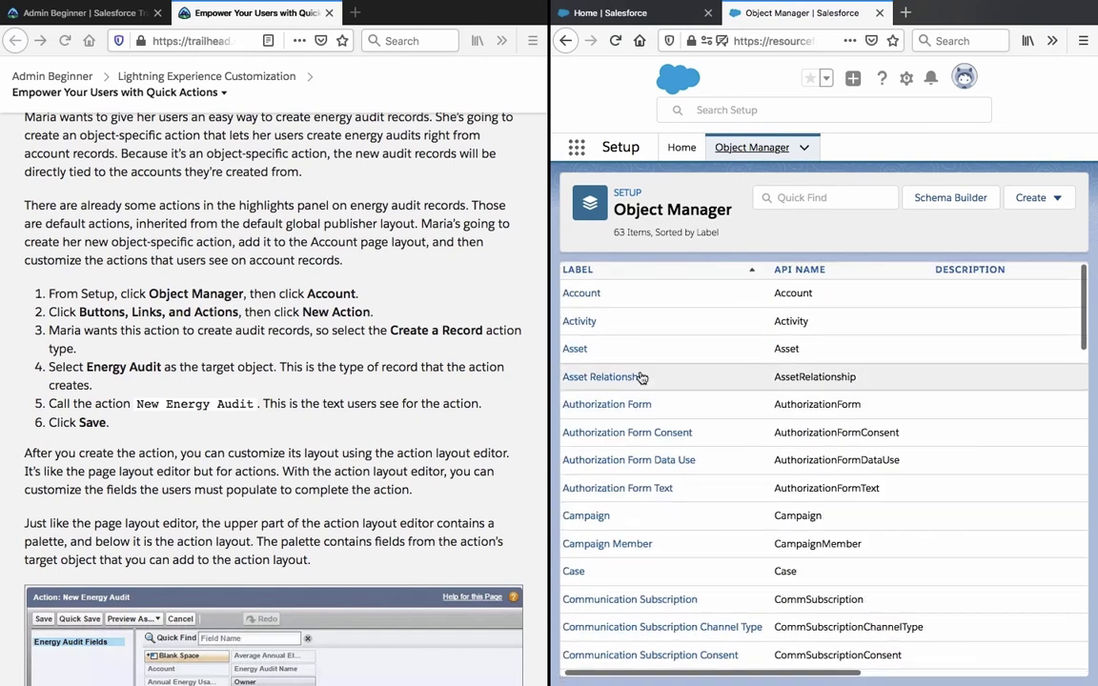
pyautogui.click(579, 294)
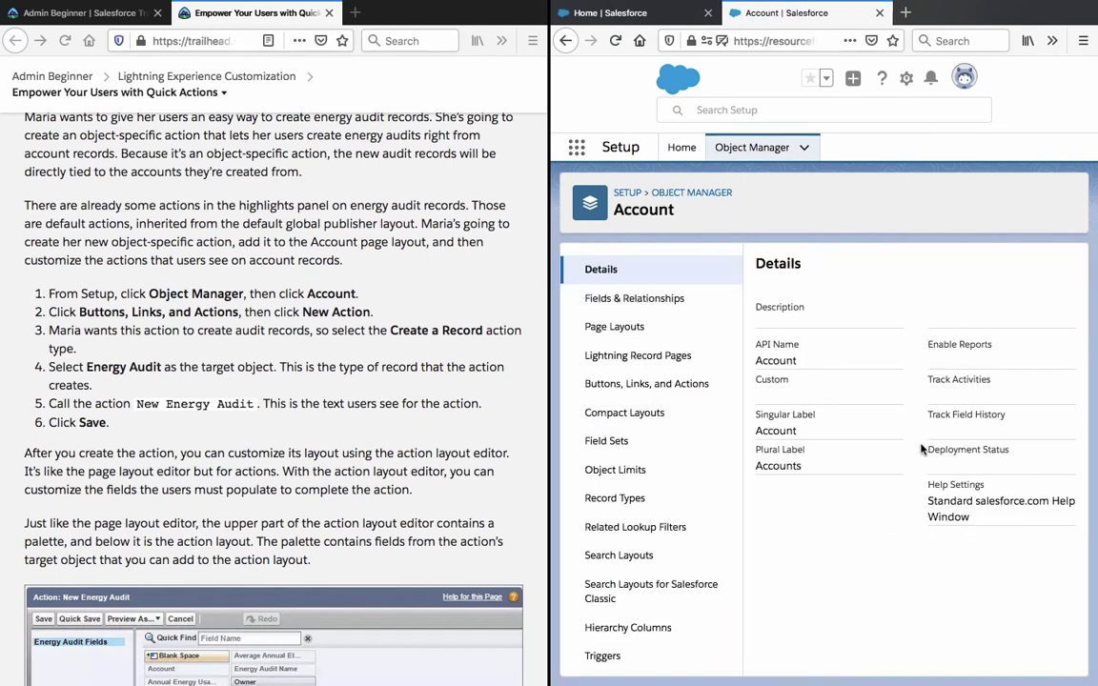
# - Start a new action among Account's buttons, links, and actions, widening the Salesforce window and retrying the page load
pyautogui.click(670, 391)
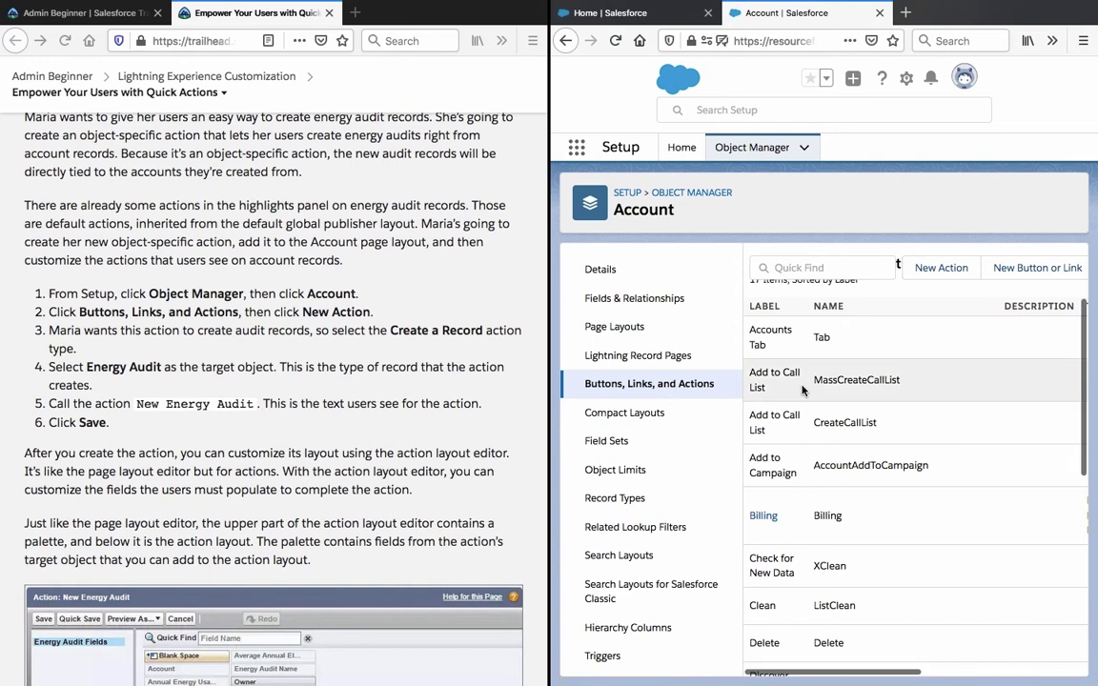
pyautogui.click(921, 270)
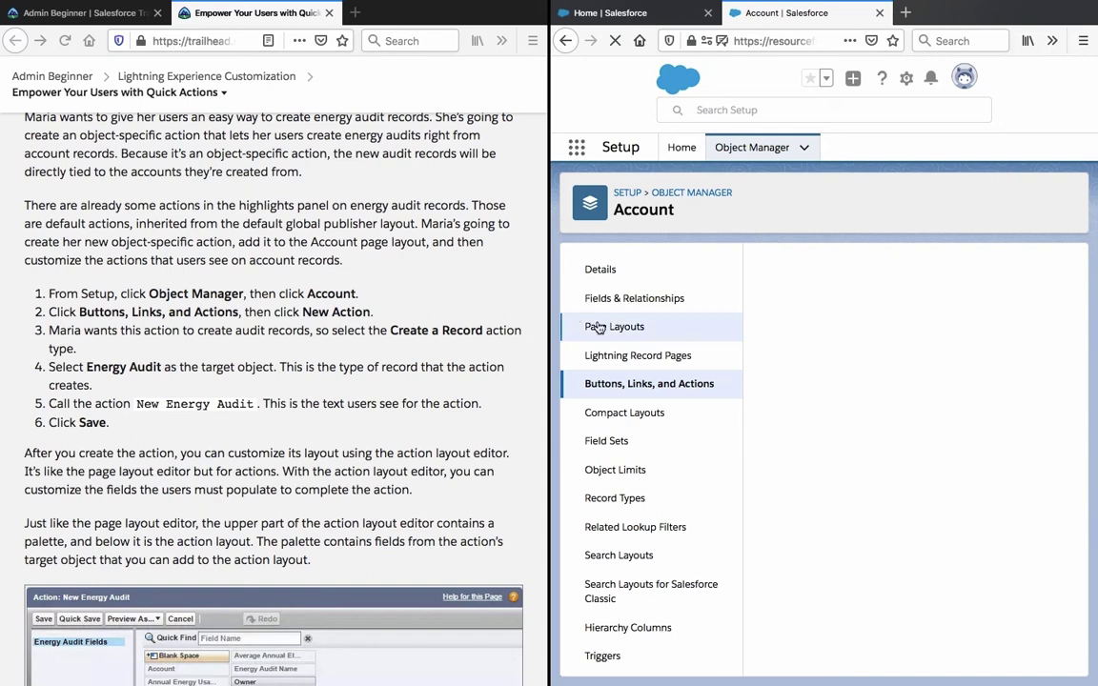
pyautogui.moveTo(549, 305); pyautogui.dragTo(488, 304)
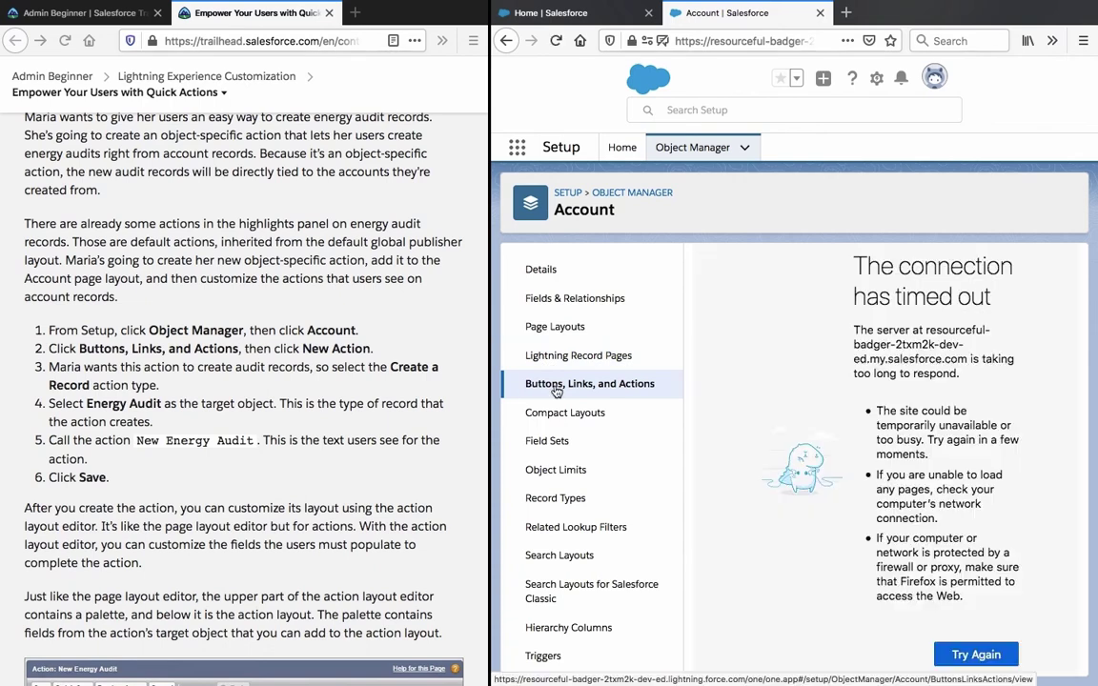
pyautogui.click(983, 665)
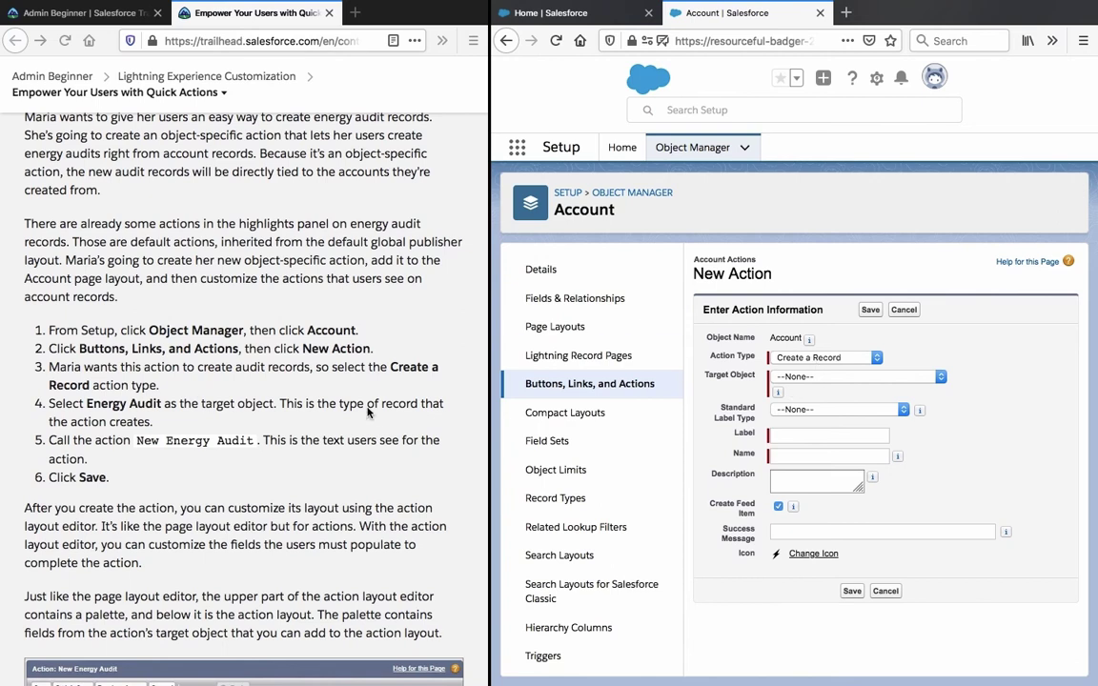
# - Set the new Account action's target object to Energy Audit, following the fourth Trailhead instruction
pyautogui.tripleClick(151, 410)
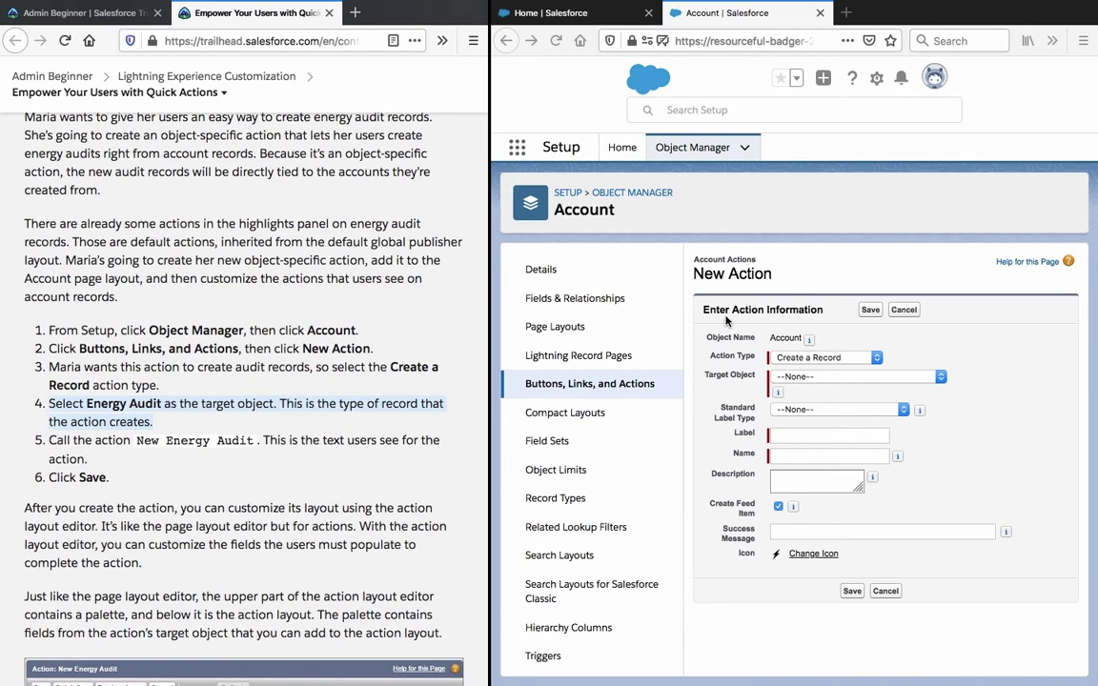
pyautogui.click(834, 385)
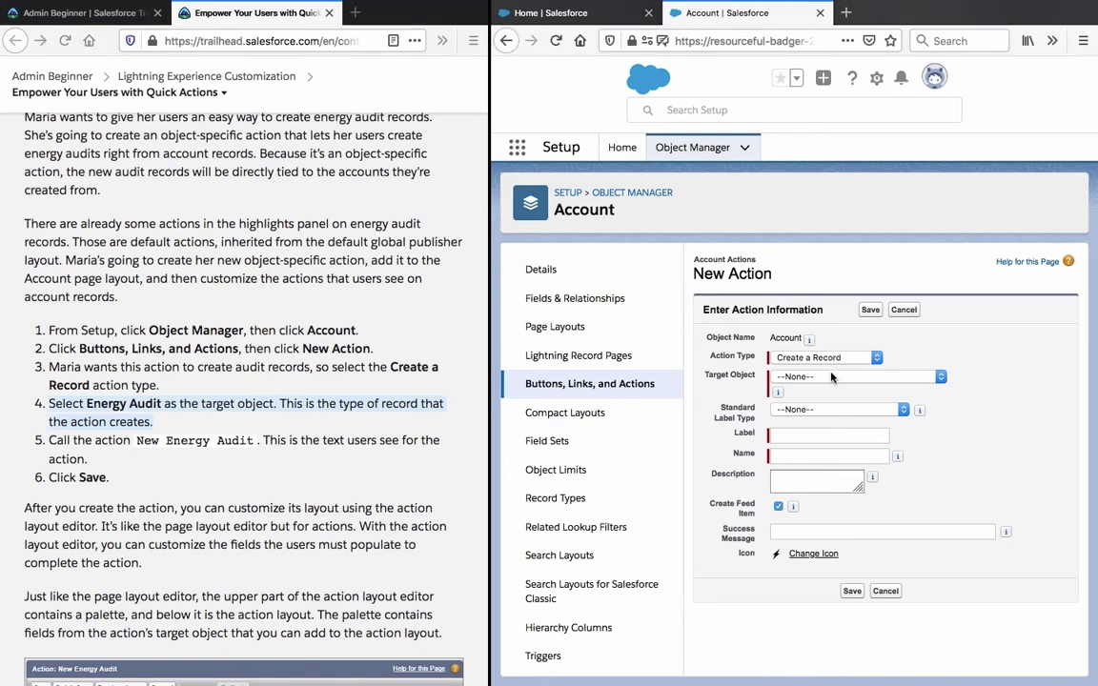
pyautogui.click(834, 378)
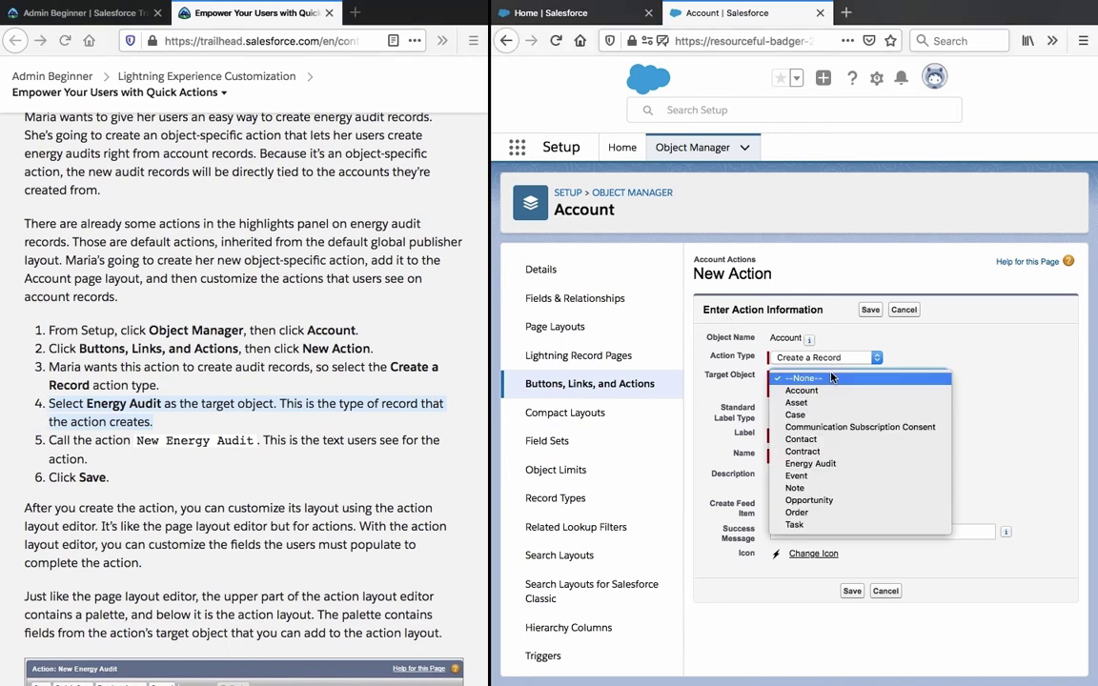
pyautogui.click(844, 464)
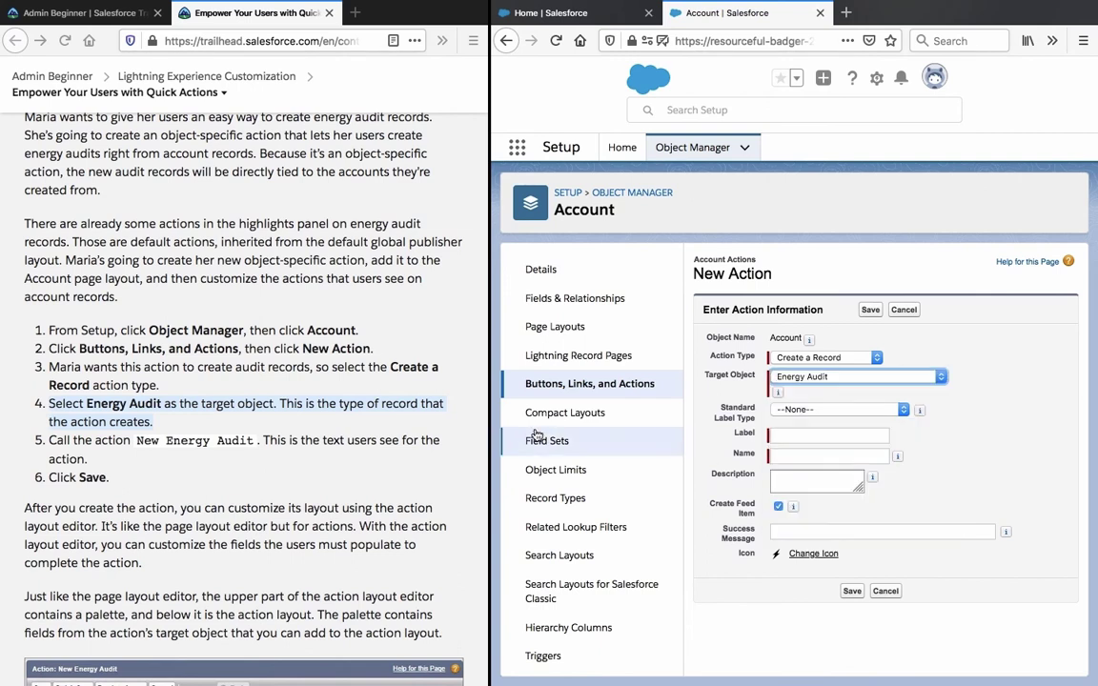
# - Copy the label New Energy Audit from the Trailhead instructions into the action's Label field and save the action
pyautogui.tripleClick(360, 440)
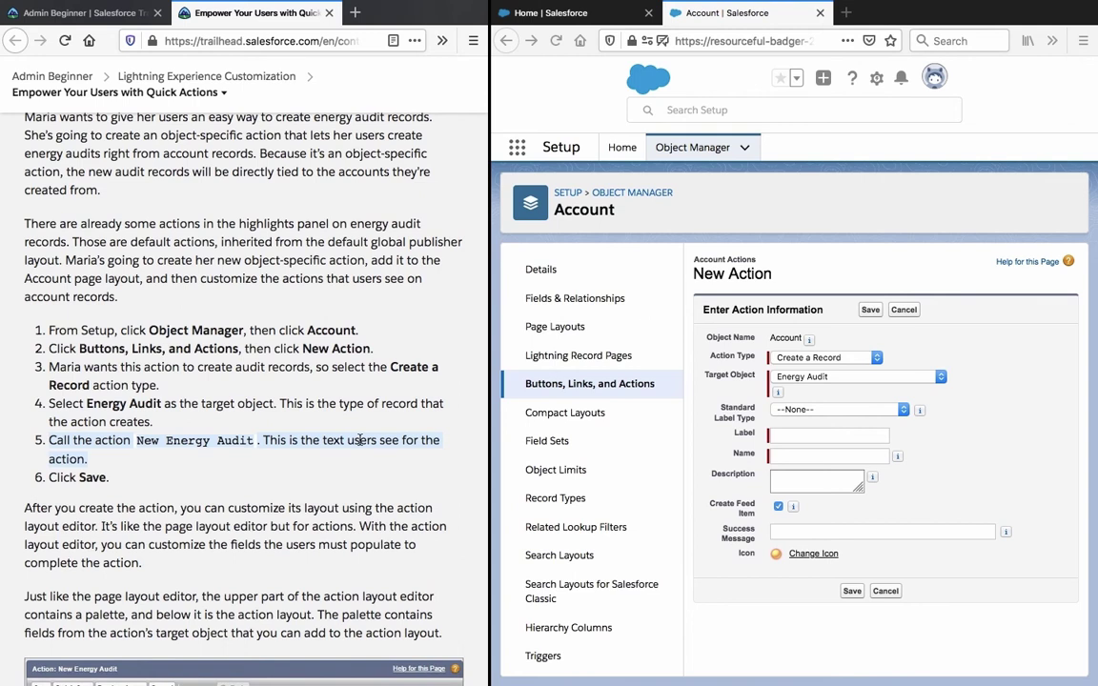
pyautogui.click(864, 408)
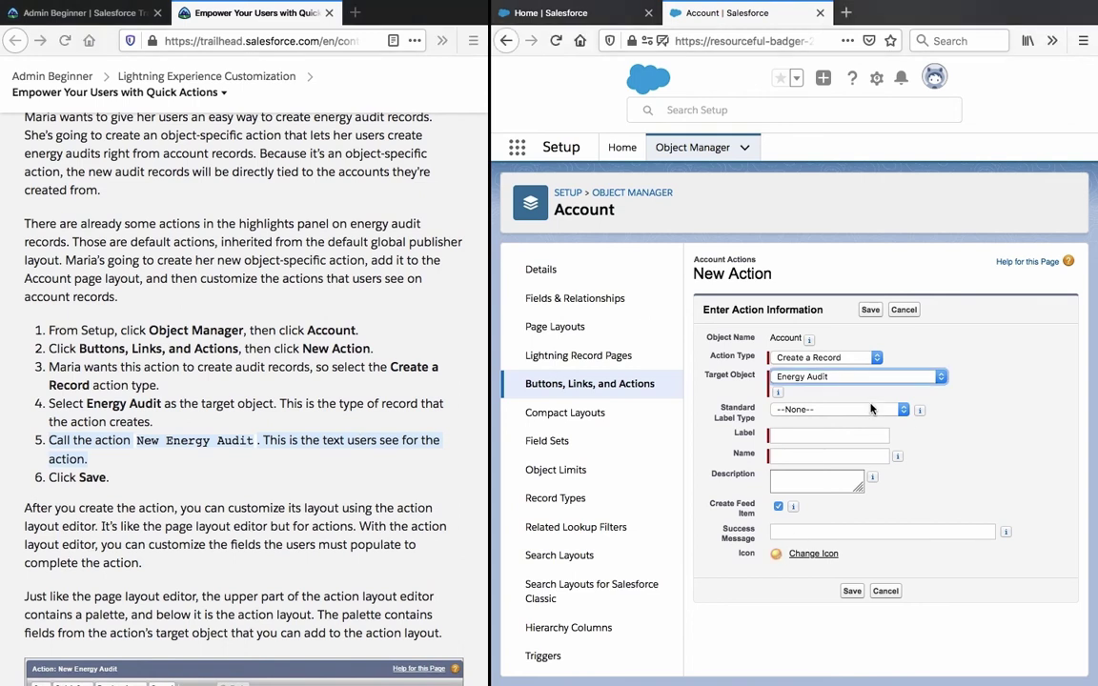
pyautogui.click(314, 462)
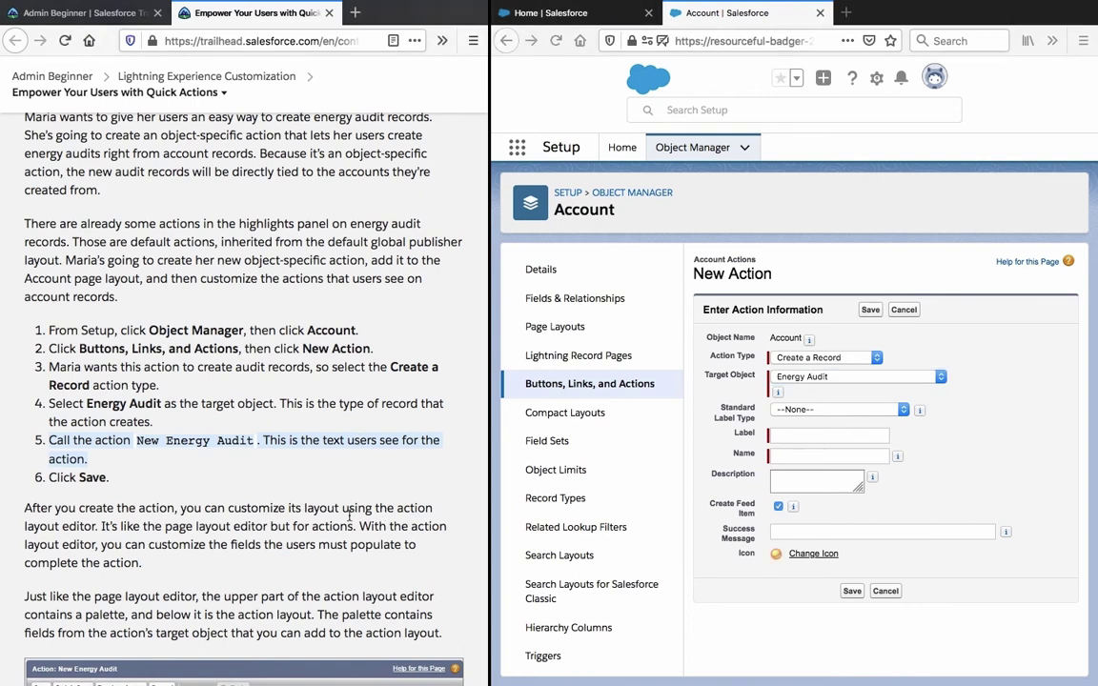
pyautogui.moveTo(253, 441)
pyautogui.mouseDown()
pyautogui.moveTo(136, 441)
pyautogui.moveTo(254, 441)
pyautogui.mouseUp()
pyautogui.hotkey('ctrl', 'c')
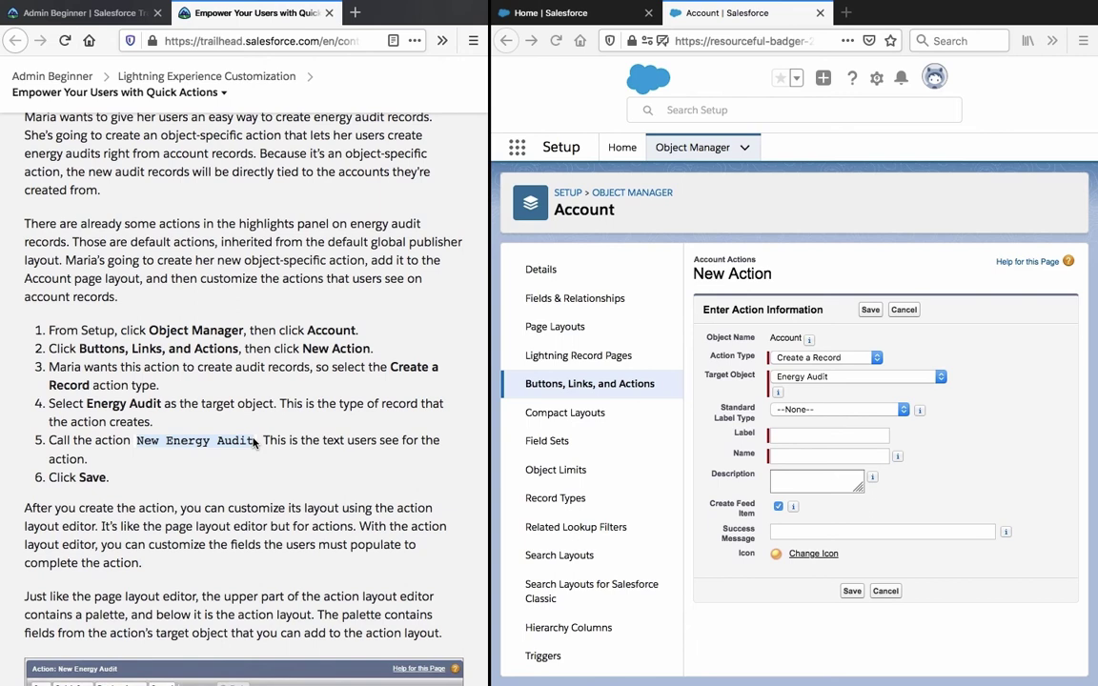
pyautogui.click(796, 453)
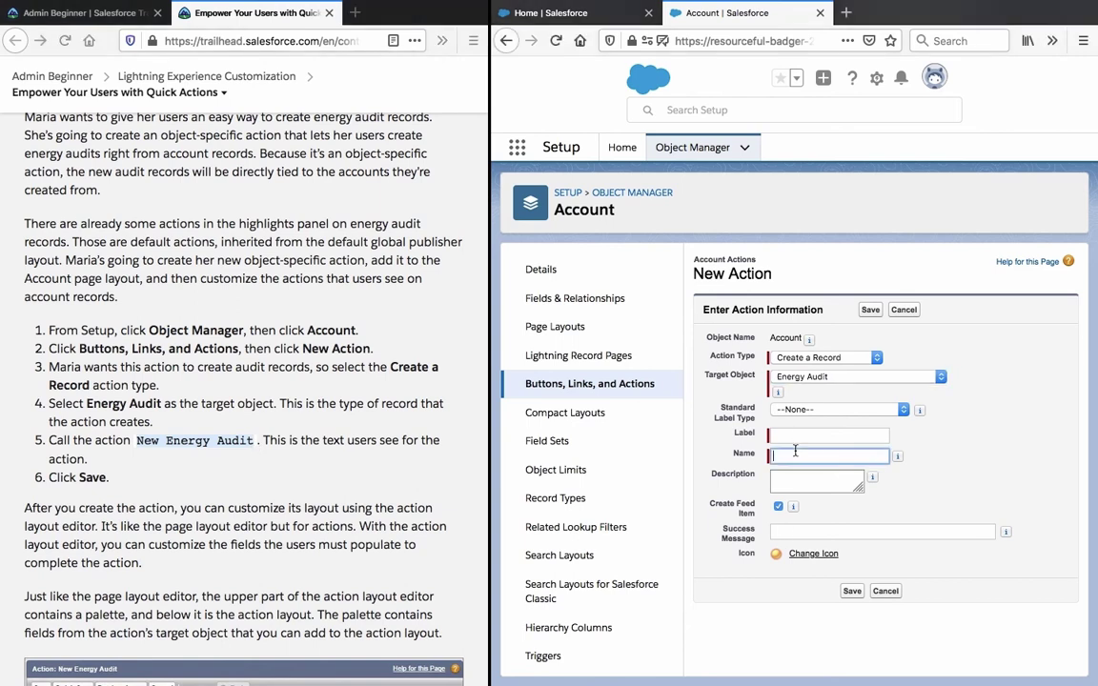
pyautogui.click(801, 434)
pyautogui.hotkey('ctrl', 'v')
pyautogui.click(965, 430)
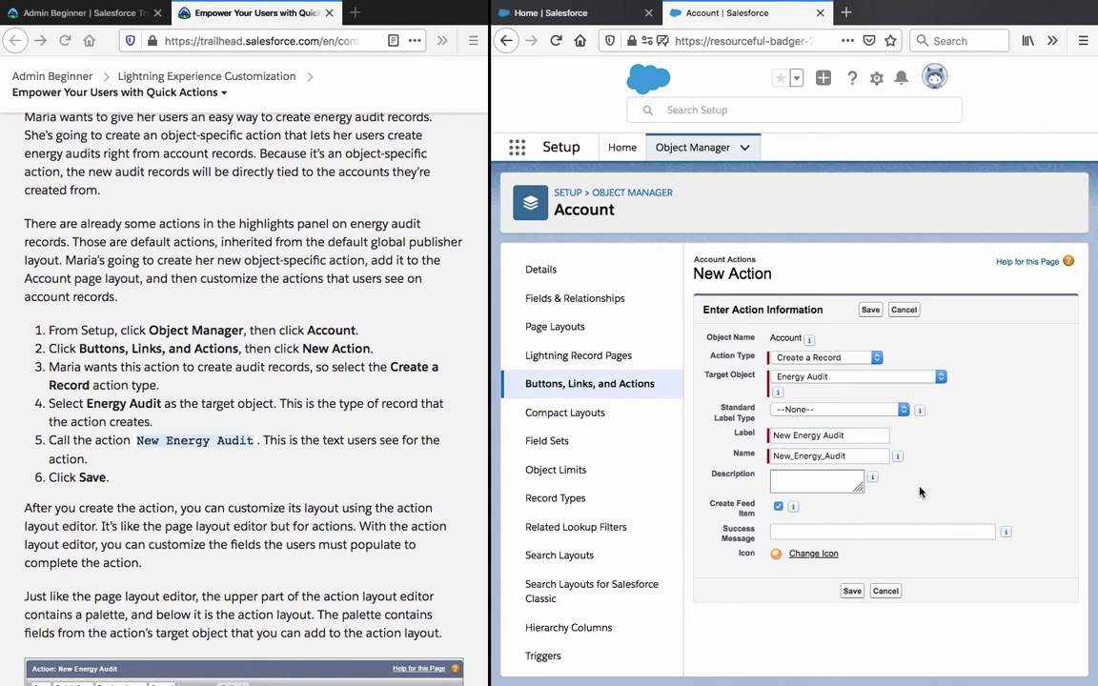
pyautogui.click(851, 592)
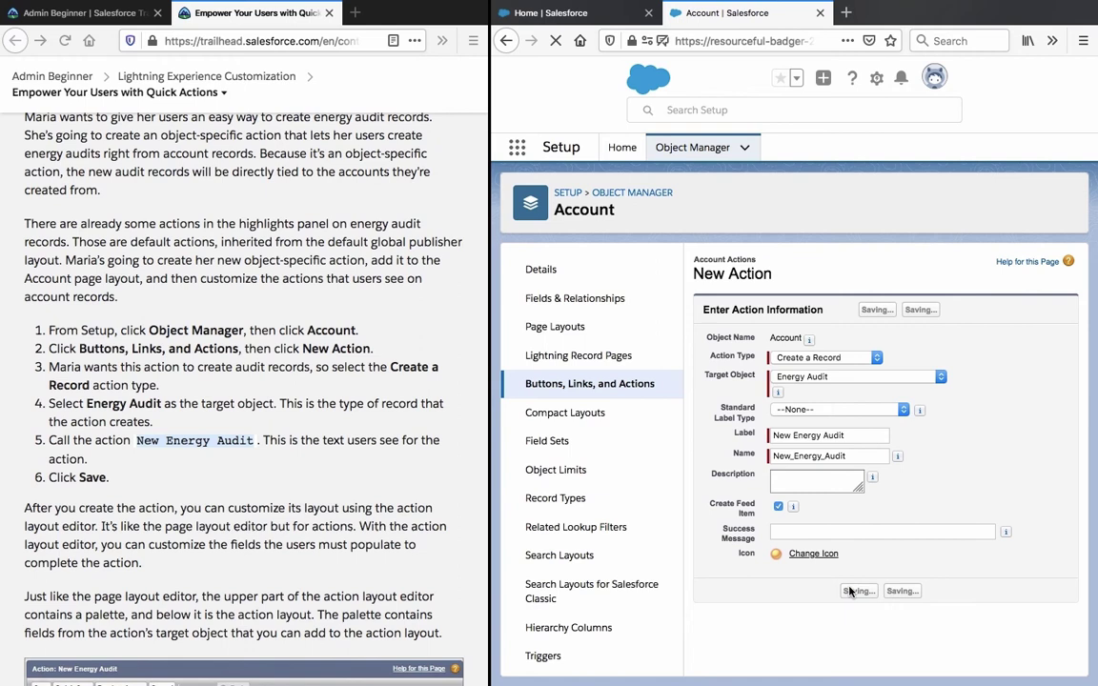
pyautogui.scroll(-1, 358, 400)
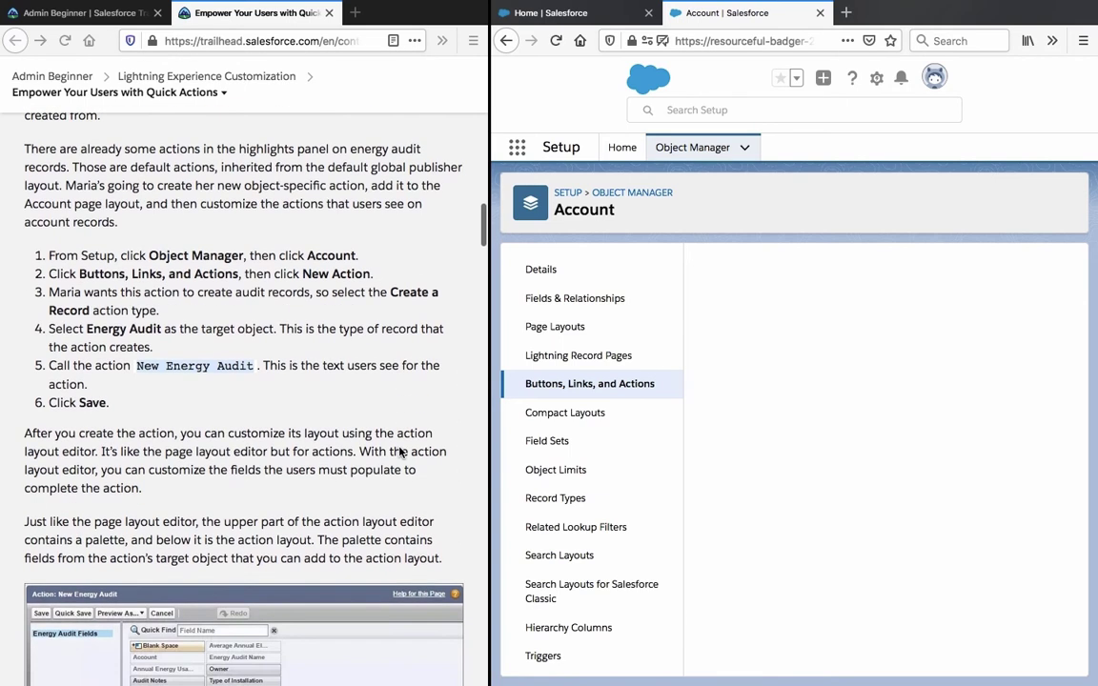
# - Read the Trailhead explanation of the action layout editor, its required fields, and the introduction to adding the action to a page layout
pyautogui.tripleClick(251, 448)
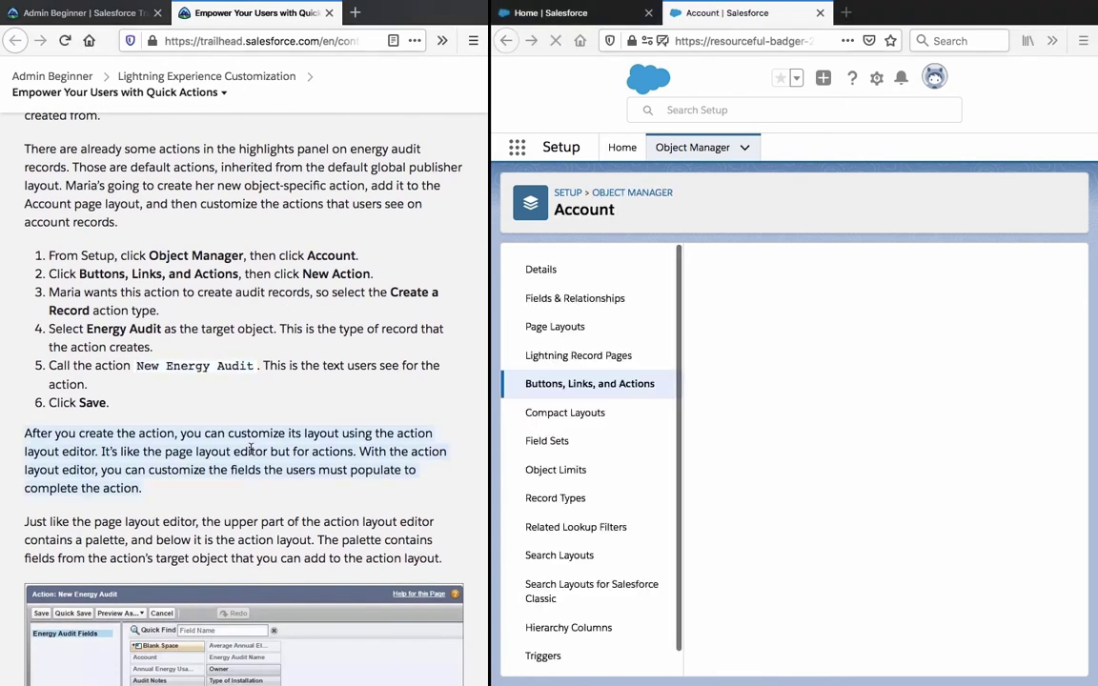
pyautogui.scroll(-1, 251, 447)
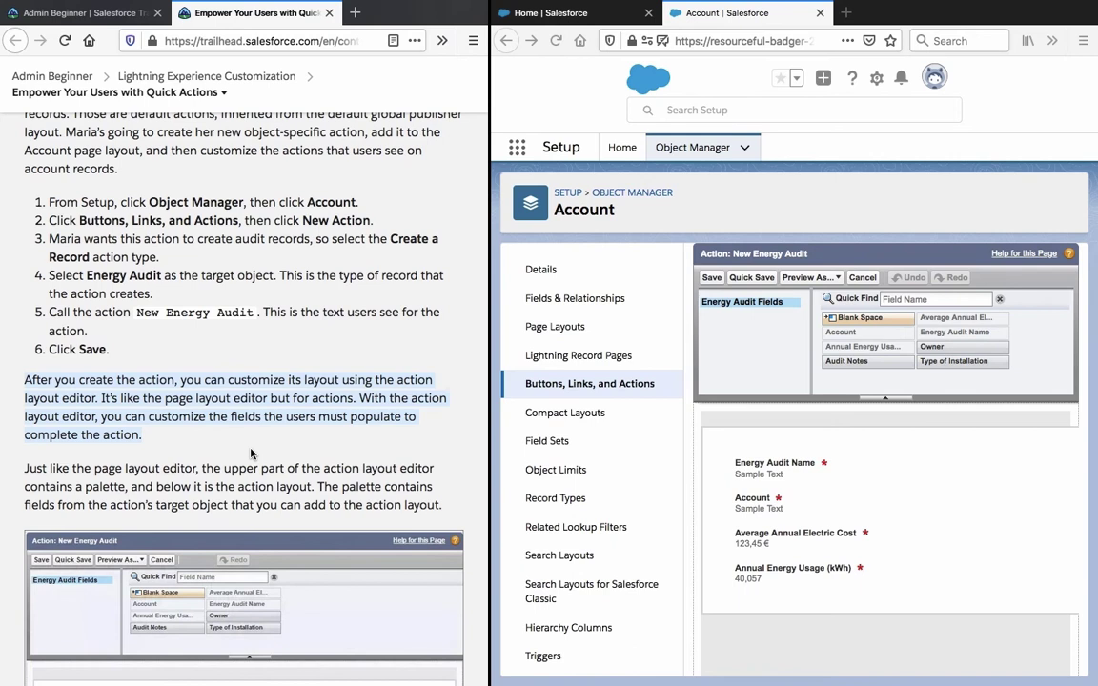
pyautogui.scroll(-4, 251, 454)
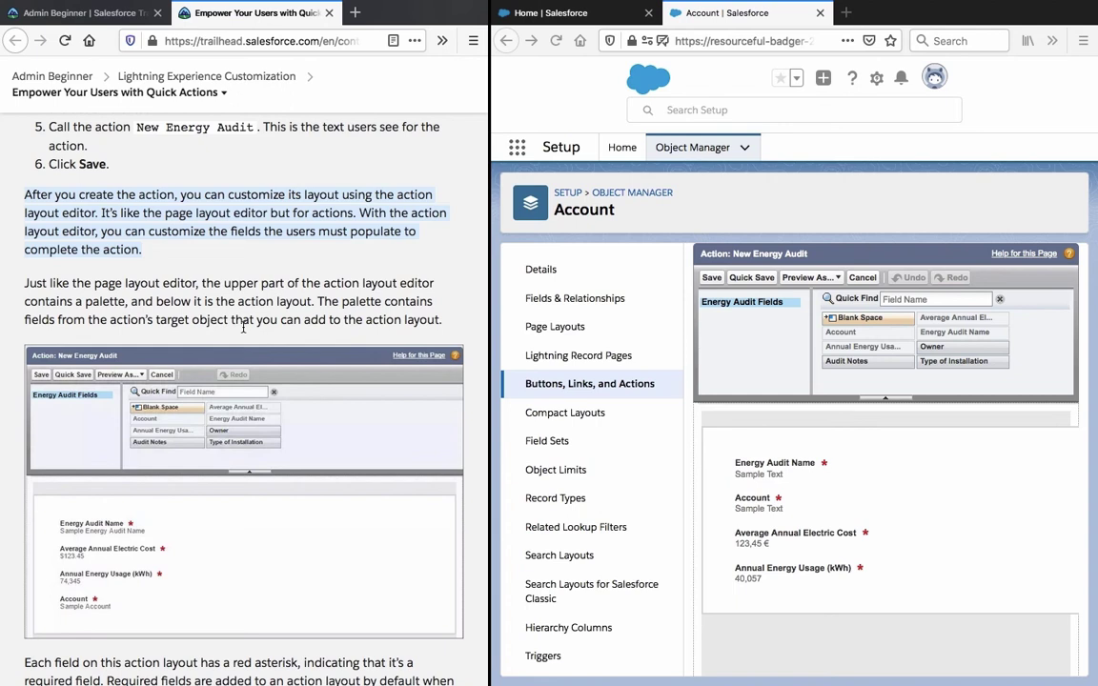
pyautogui.click(244, 327)
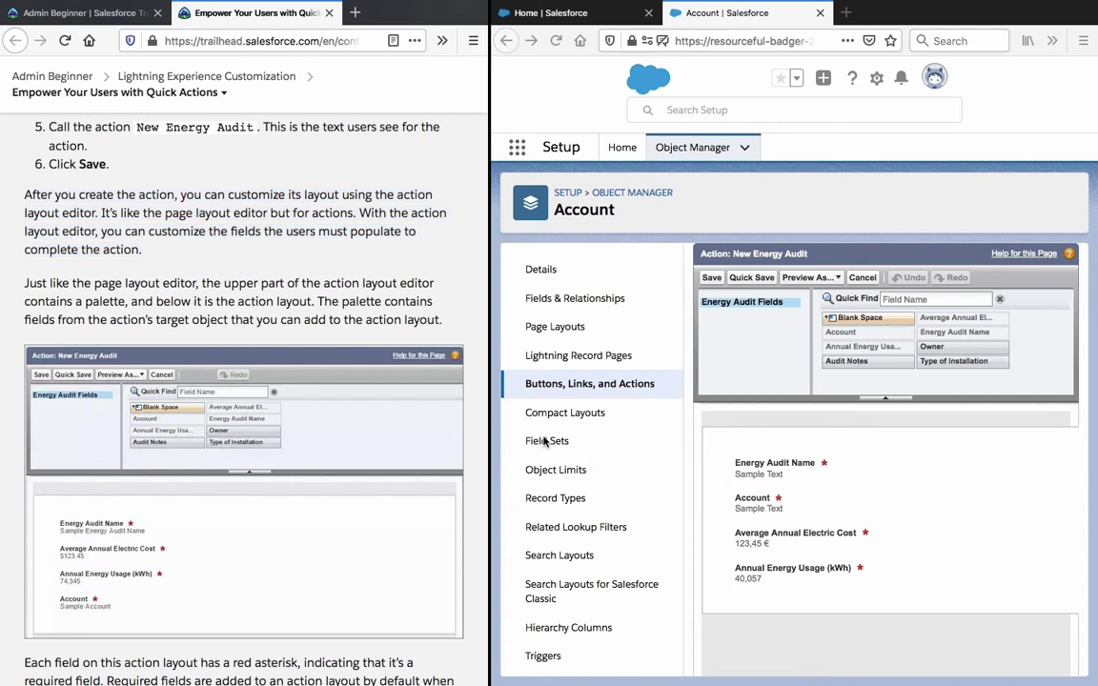
pyautogui.scroll(-5, 253, 532)
pyautogui.tripleClick(253, 531)
pyautogui.tripleClick(231, 445)
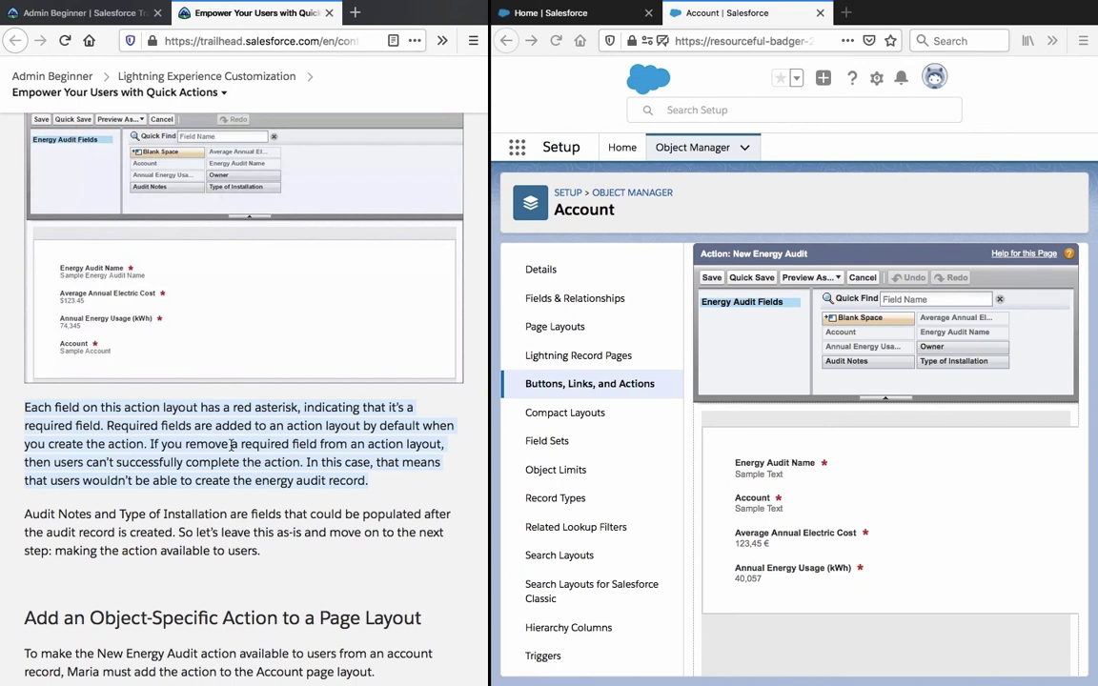
pyautogui.doubleClick(217, 517)
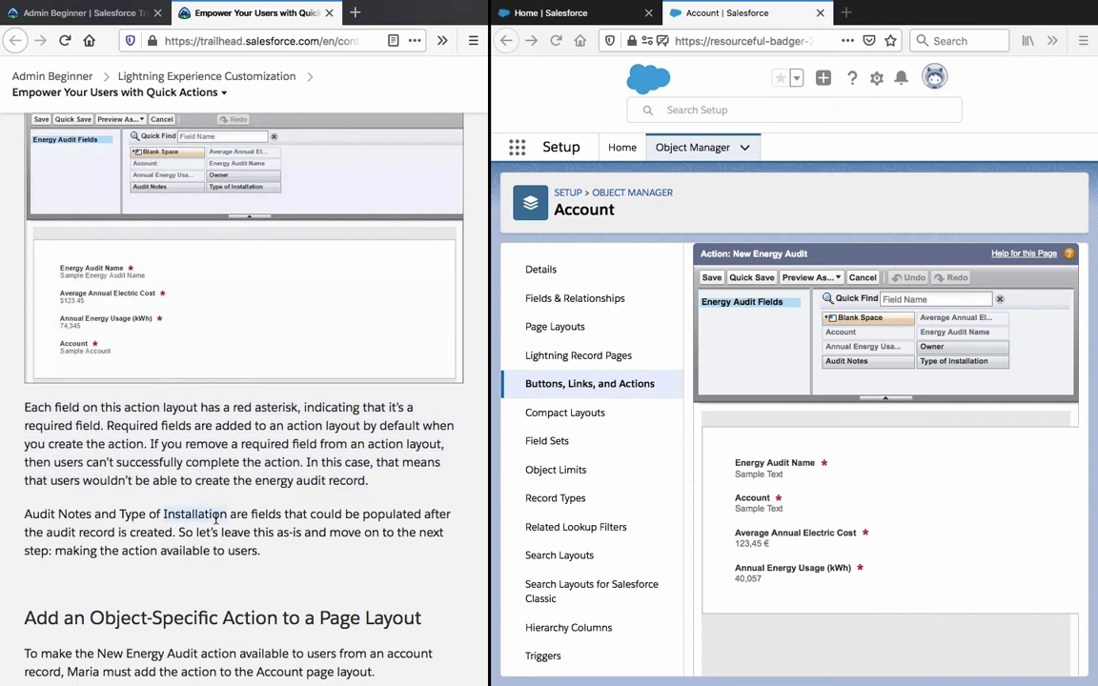
pyautogui.tripleClick(217, 518)
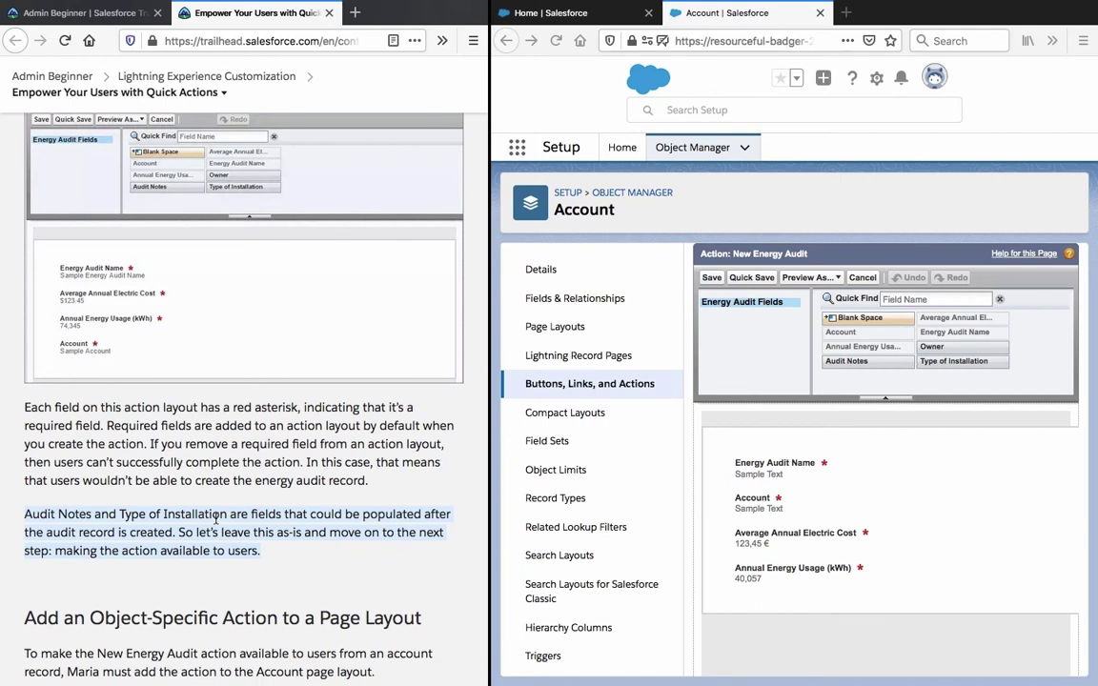
pyautogui.scroll(-5, 217, 517)
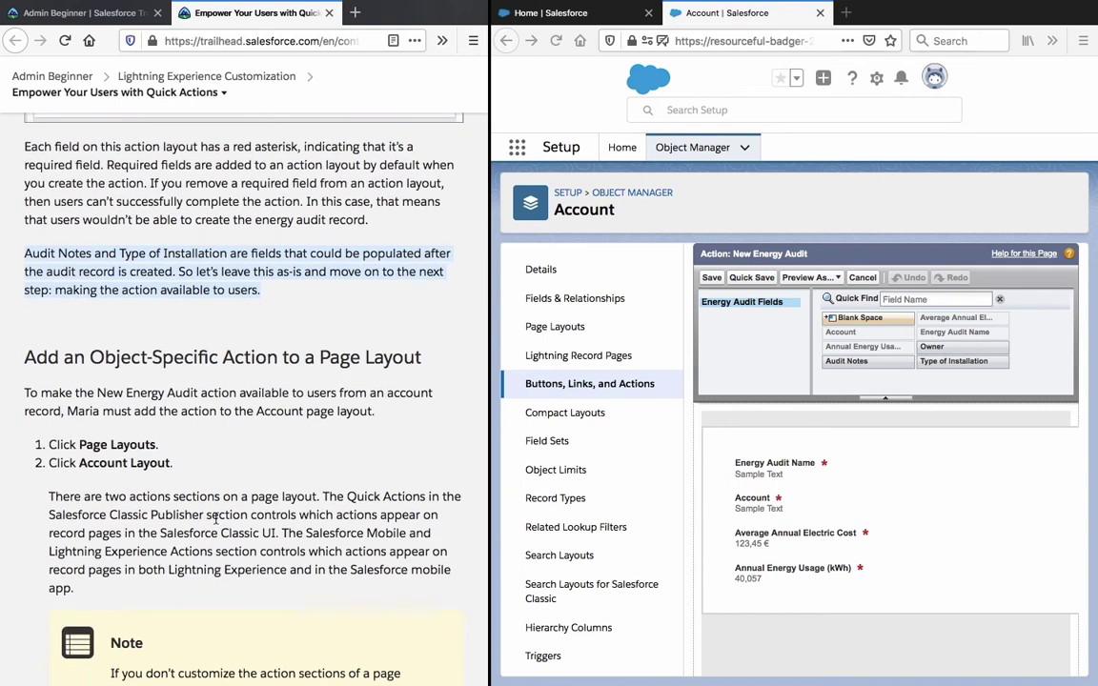
pyautogui.scroll(-1, 216, 518)
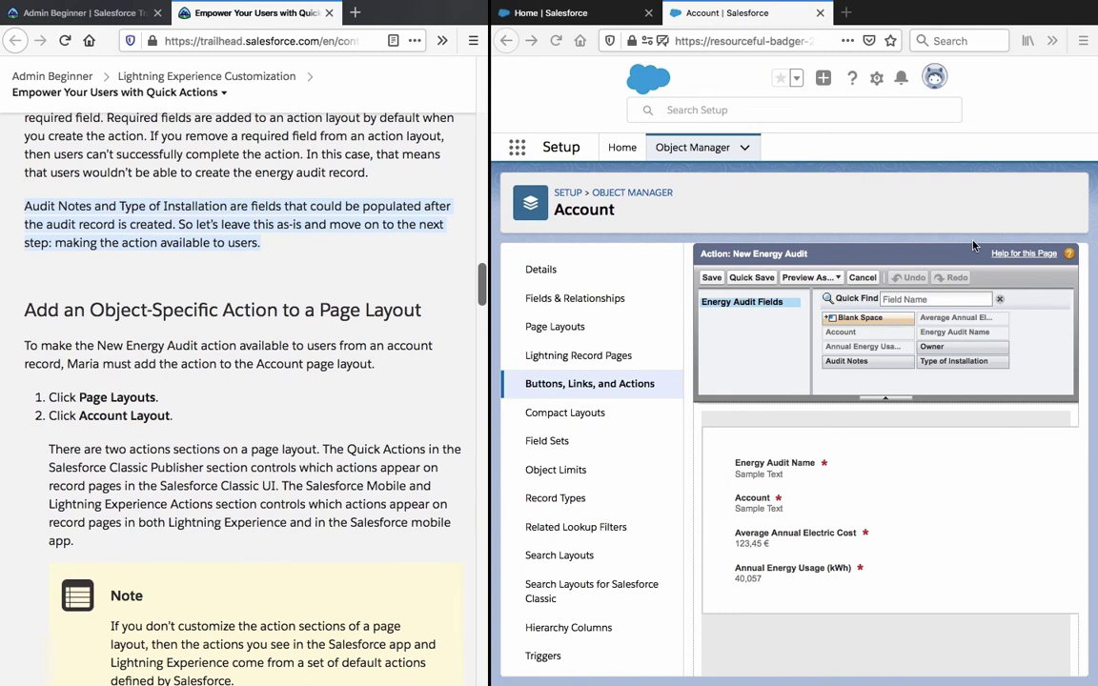
# - Add the Owner, Type of Installation, and Audit Notes fields to the second column of the New Energy Audit action layout and save it
pyautogui.click(869, 309)
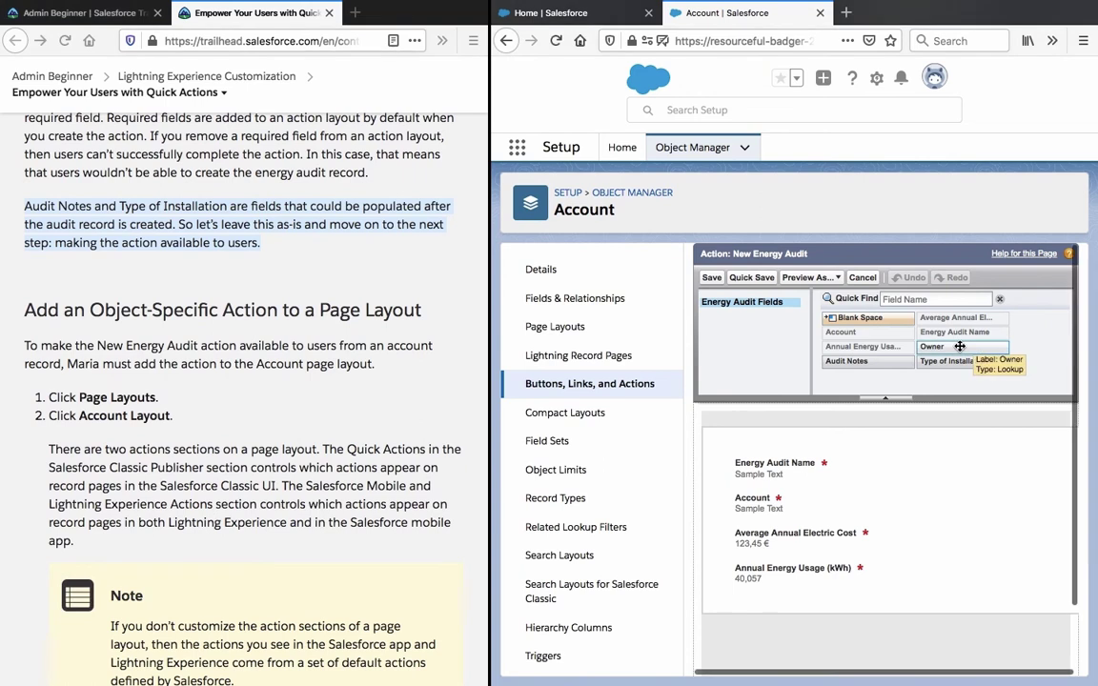
pyautogui.moveTo(959, 346); pyautogui.dragTo(968, 463)
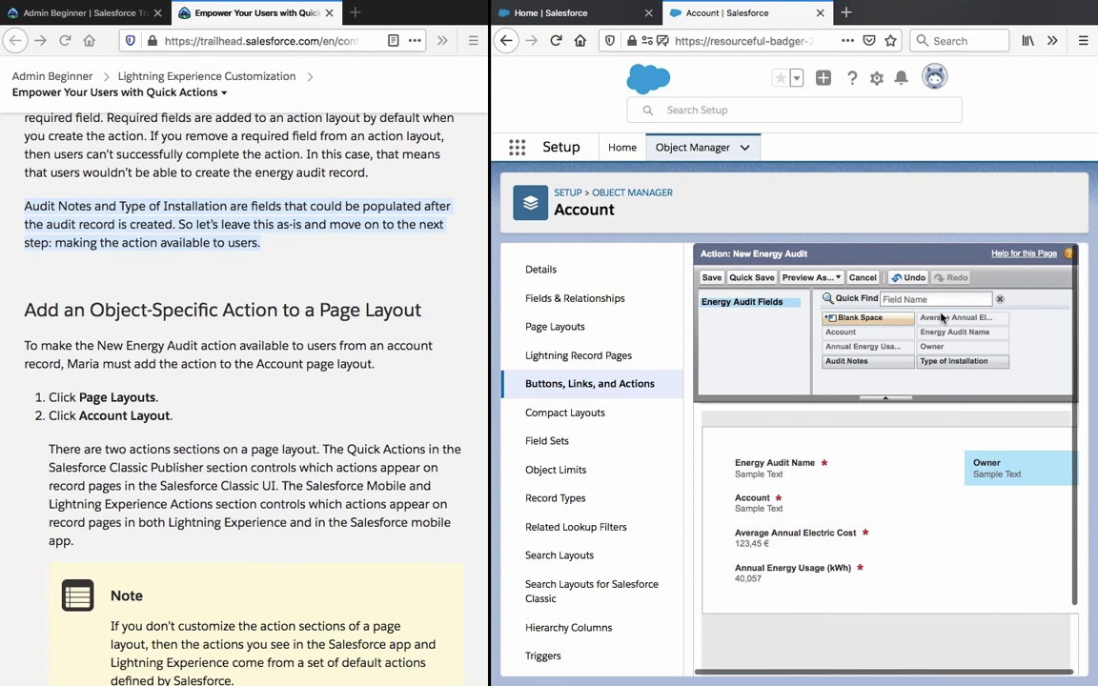
pyautogui.moveTo(953, 361); pyautogui.dragTo(991, 522)
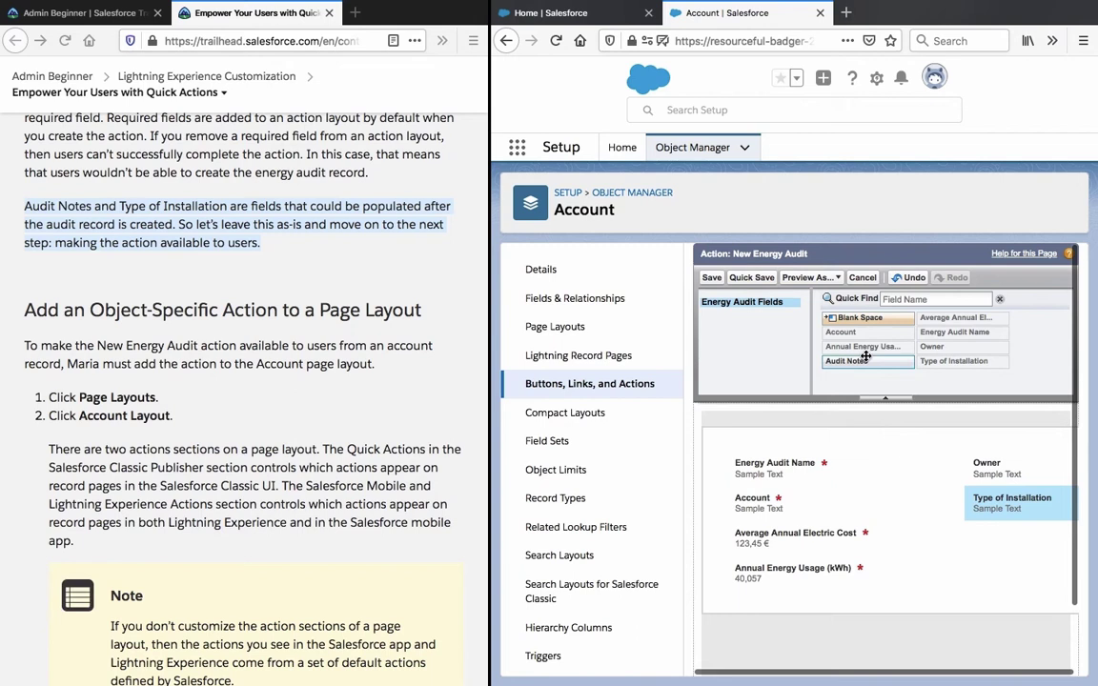
pyautogui.moveTo(865, 355); pyautogui.dragTo(996, 539)
pyautogui.click(156, 351)
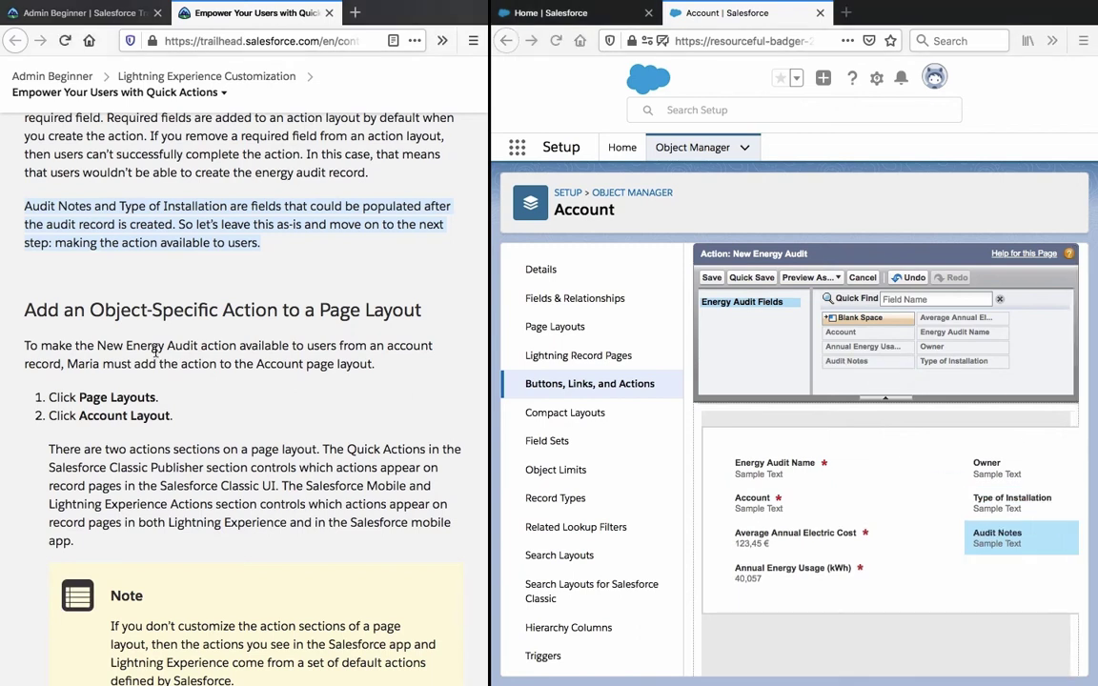
pyautogui.click(714, 280)
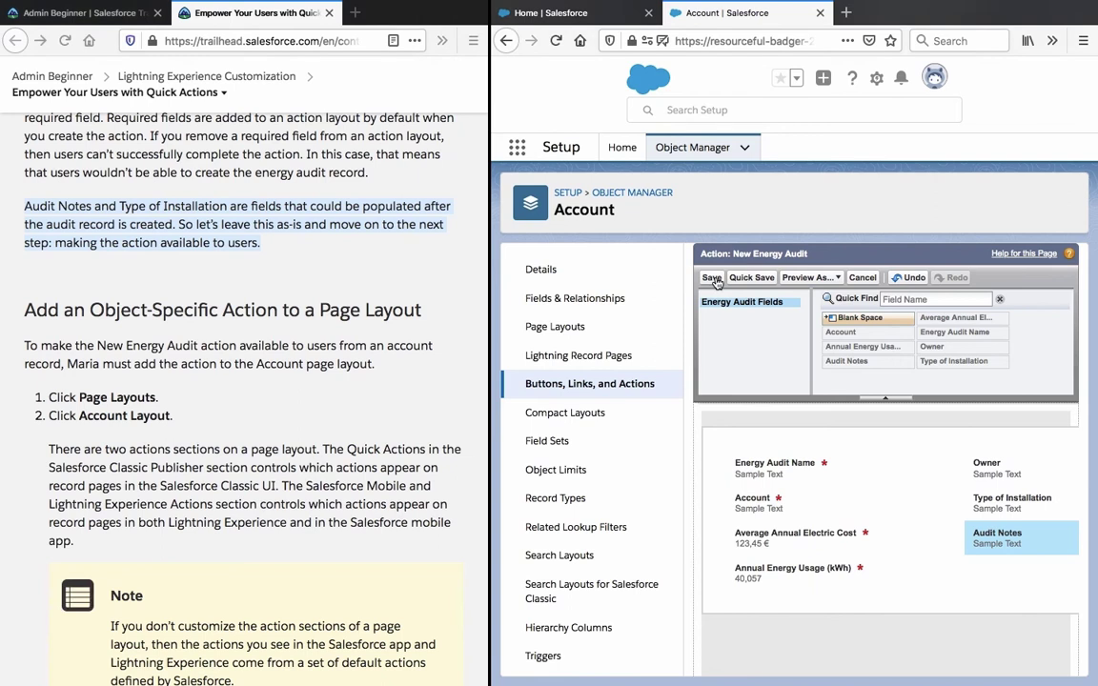
pyautogui.click(712, 278)
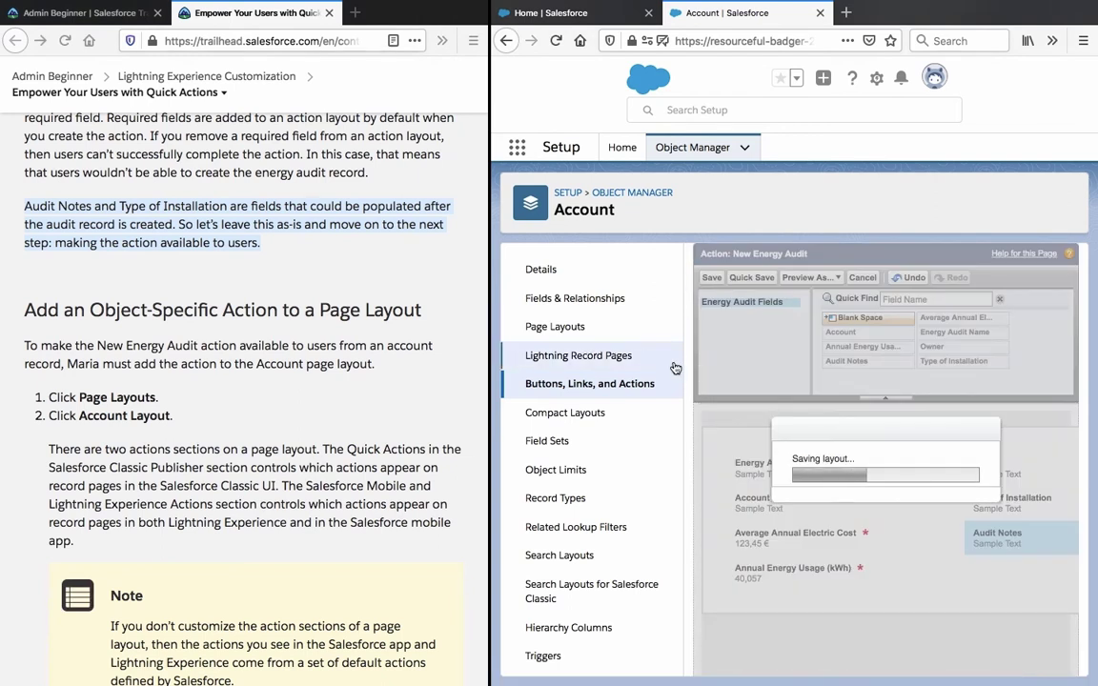
# - Open Account Layout from Account's page layouts for editing, following the Trailhead section on adding an object-specific action
pyautogui.click(182, 352)
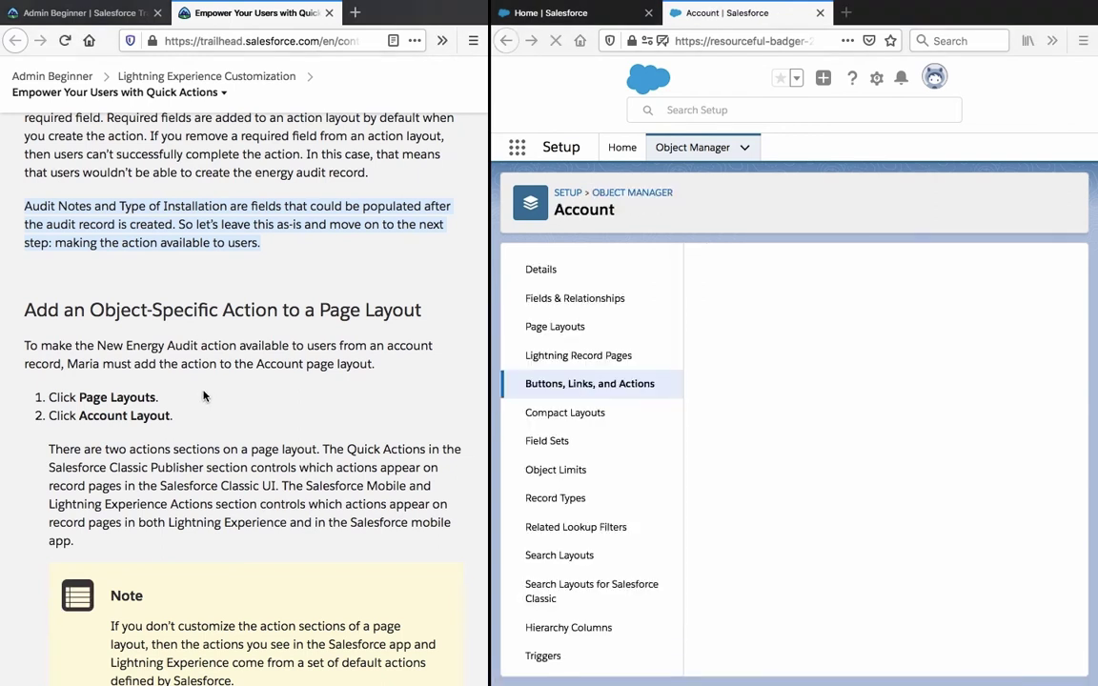
pyautogui.tripleClick(187, 311)
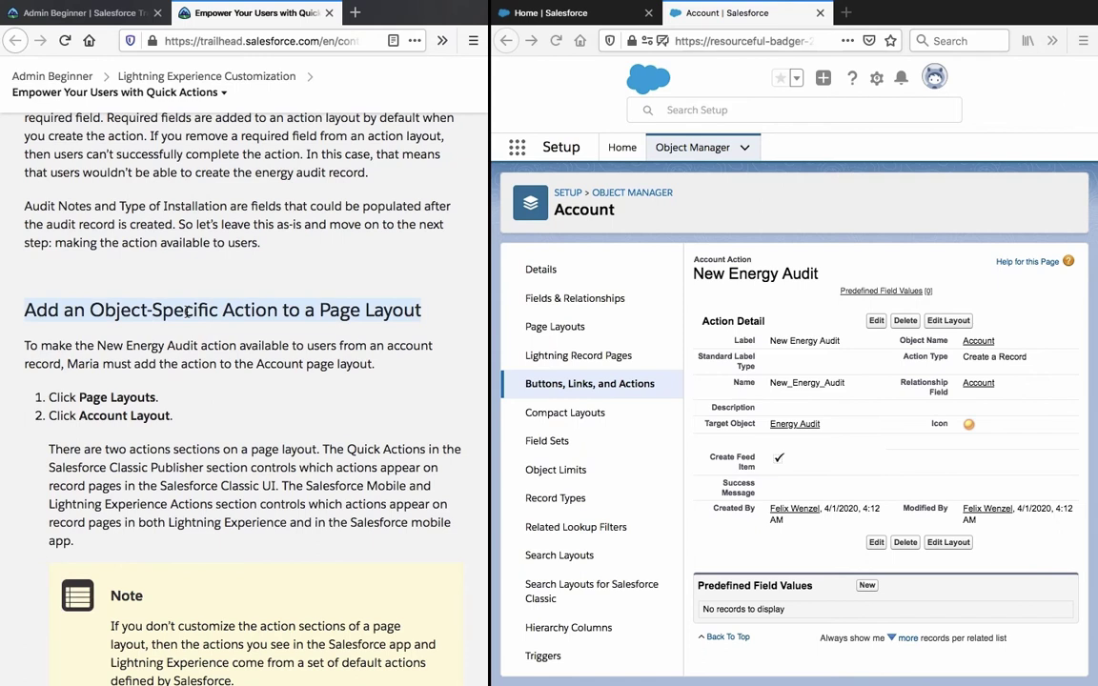
pyautogui.tripleClick(133, 361)
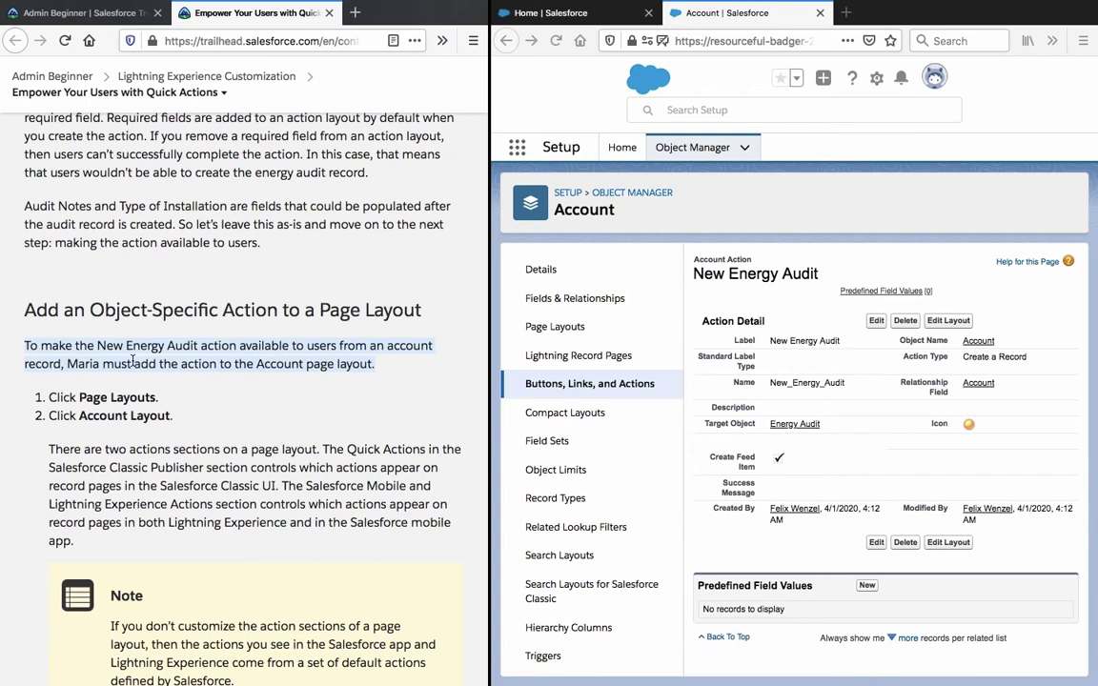
pyautogui.click(590, 332)
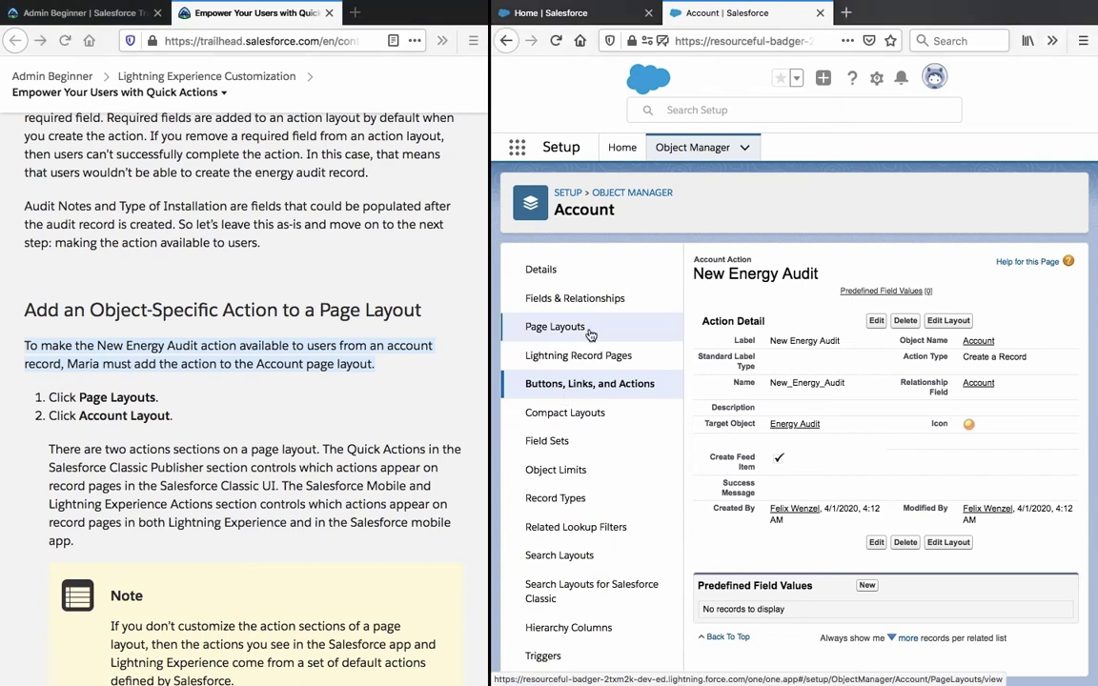
pyautogui.click(590, 331)
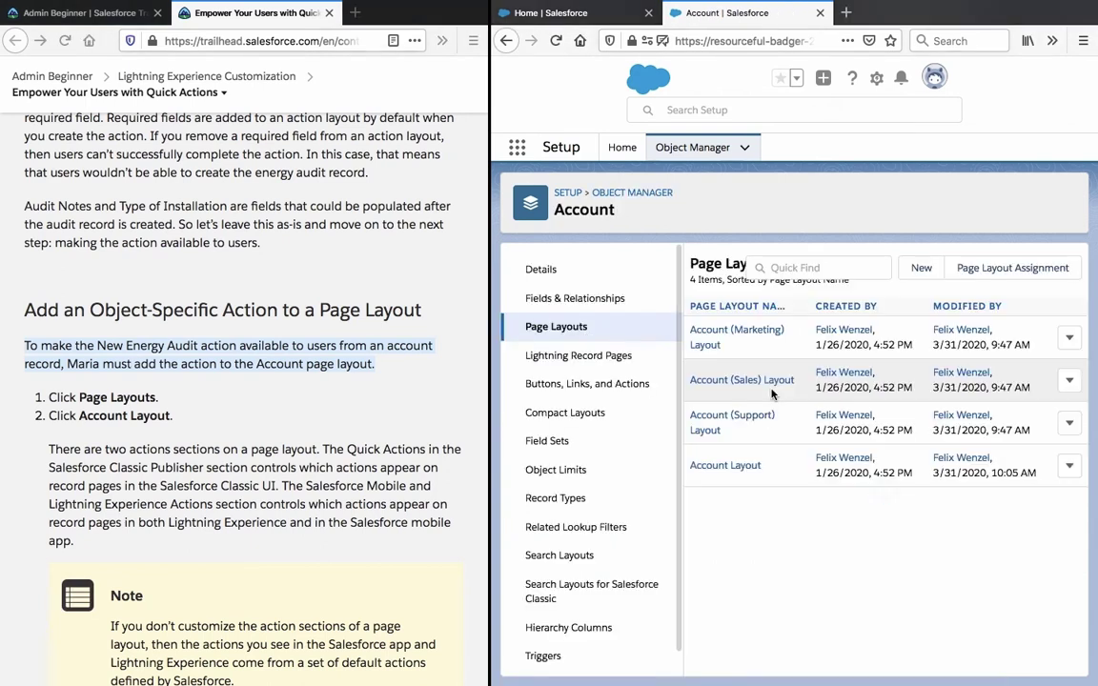
pyautogui.click(732, 465)
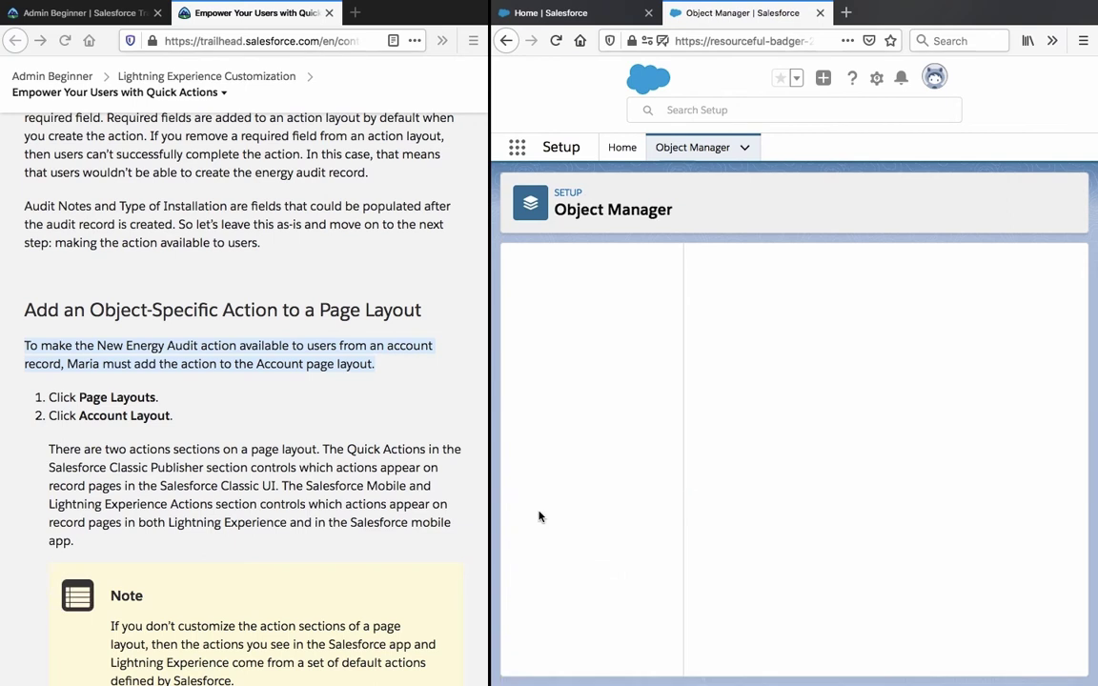
# - Read the Trailhead notes through instruction three, show Mobile & Lightning Actions in the Account Layout palette, and widen the Salesforce window
pyautogui.scroll(-3, 255, 522)
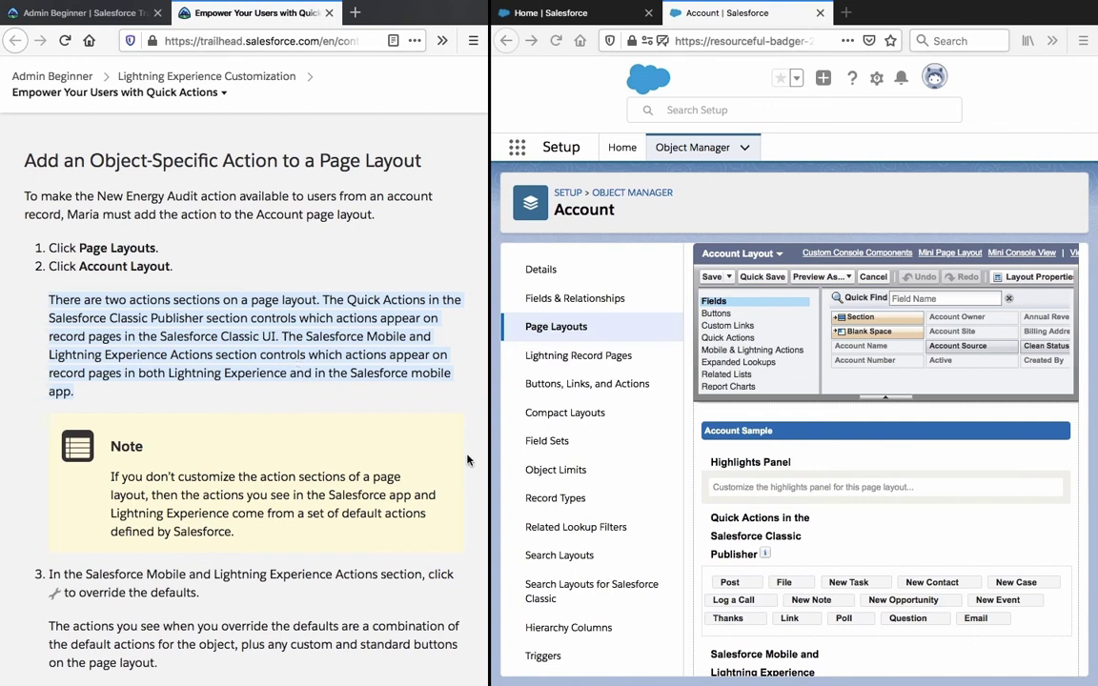
pyautogui.click(348, 386)
pyautogui.scroll(-5, 348, 386)
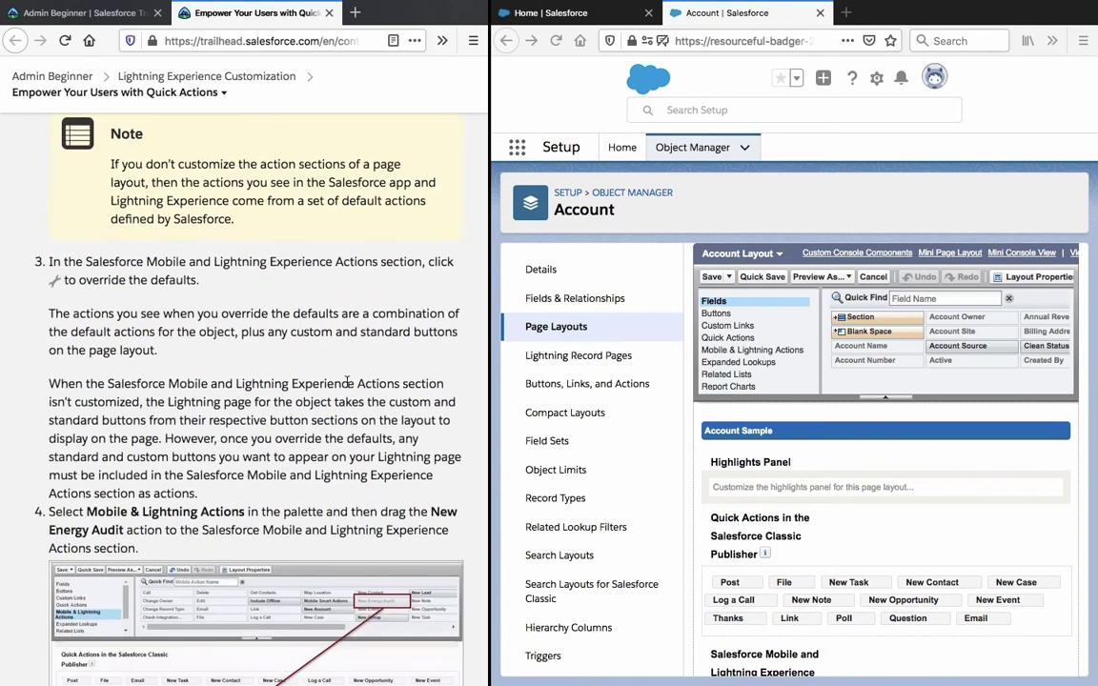
pyautogui.tripleClick(276, 168)
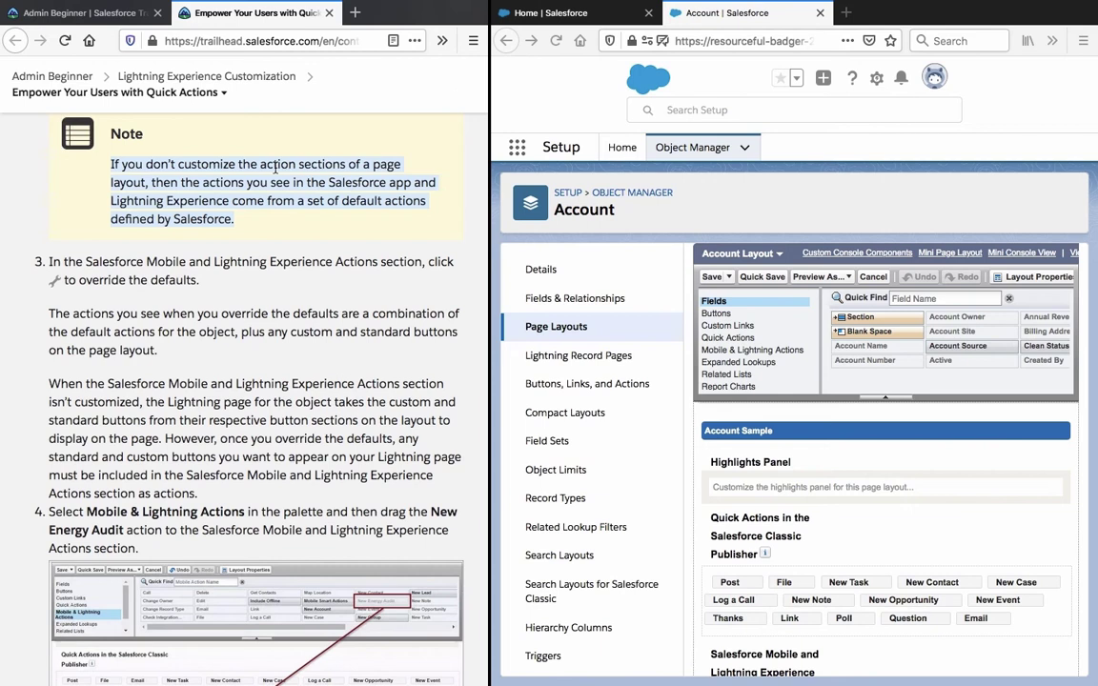
pyautogui.tripleClick(274, 278)
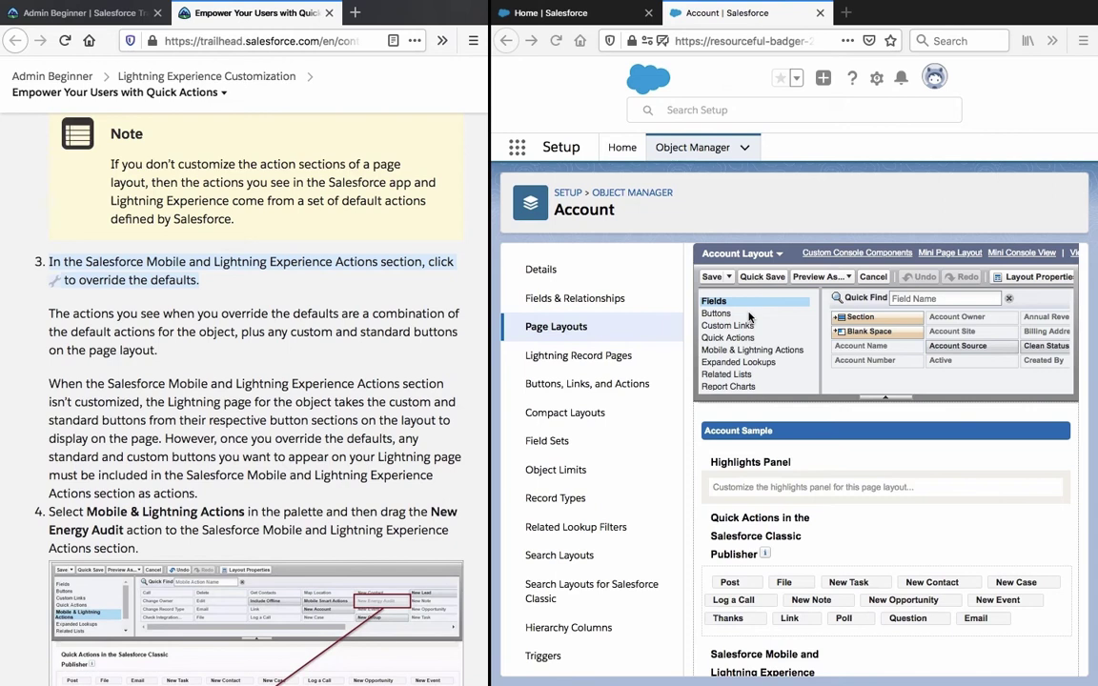
pyautogui.click(744, 351)
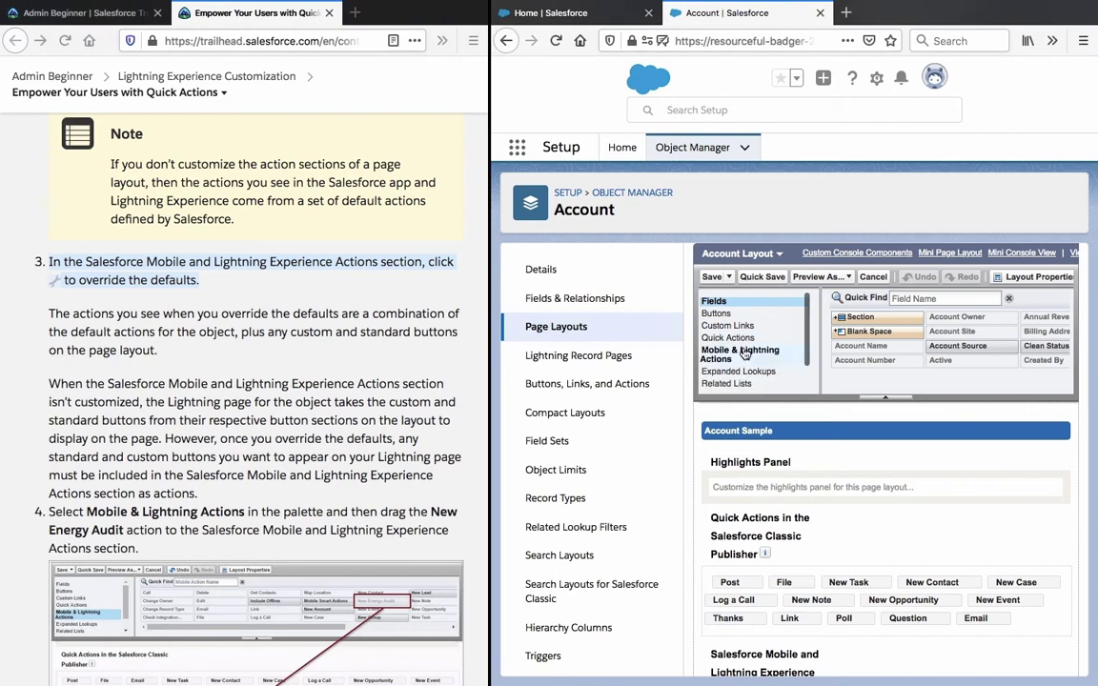
pyautogui.click(745, 354)
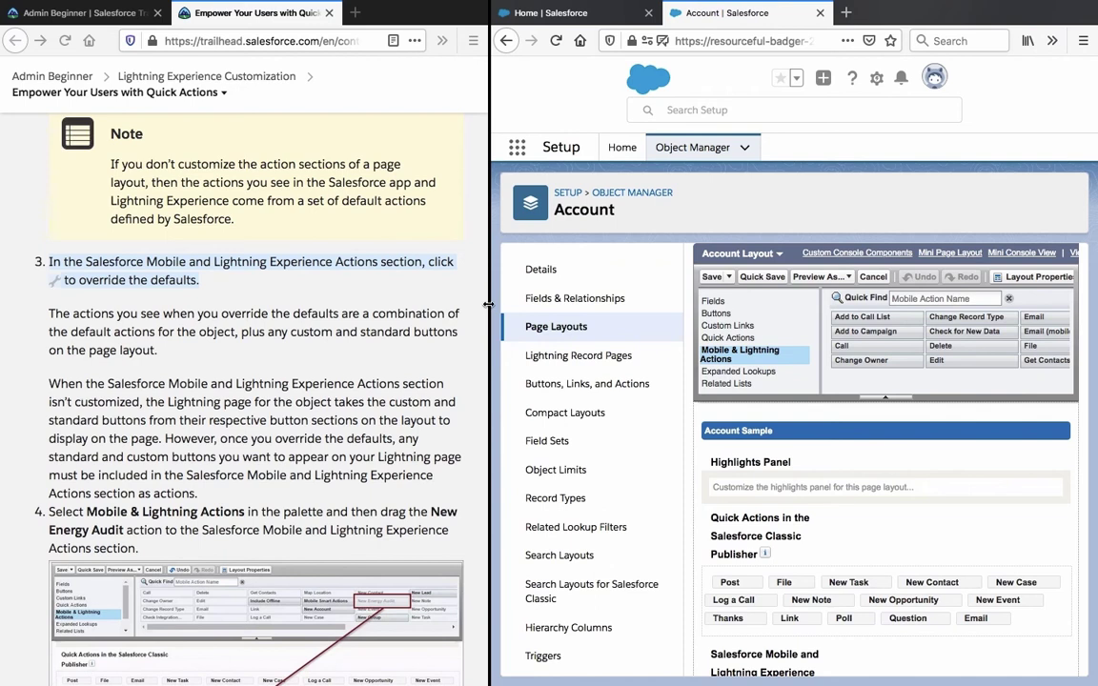
pyautogui.moveTo(488, 305); pyautogui.dragTo(216, 352)
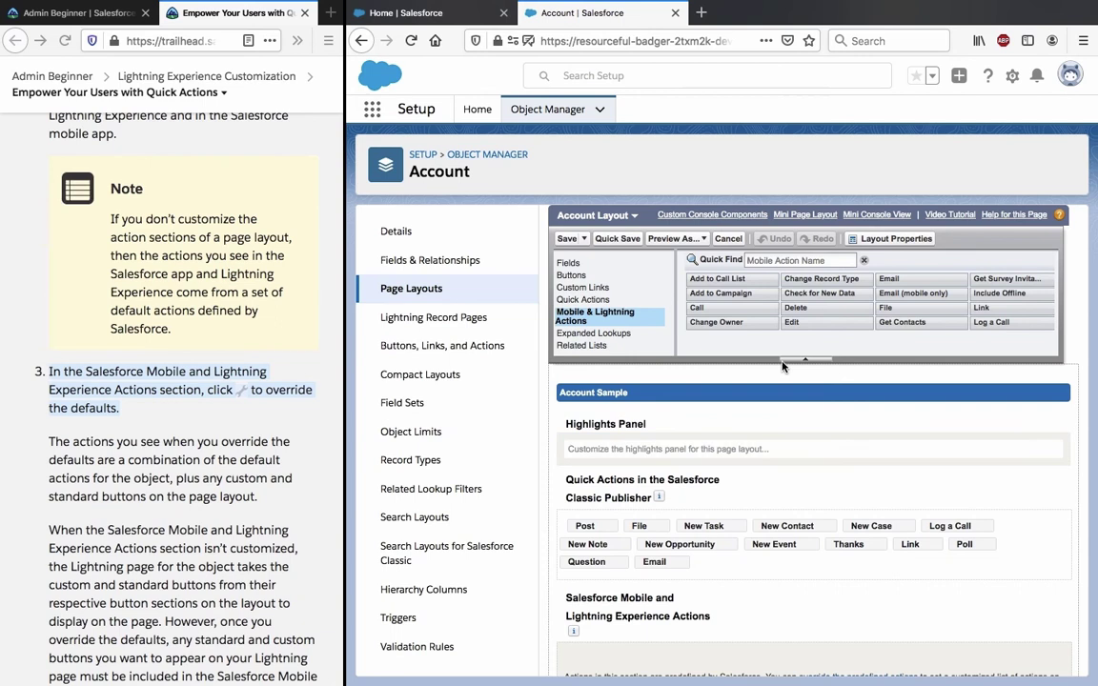
# - Look through the Account Layout from its detail sections and mobile cards to the related lists, and return to its beginning
pyautogui.scroll(-5, 782, 367)
pyautogui.scroll(-7, 782, 367)
pyautogui.scroll(-3, 801, 466)
pyautogui.scroll(4, 797, 464)
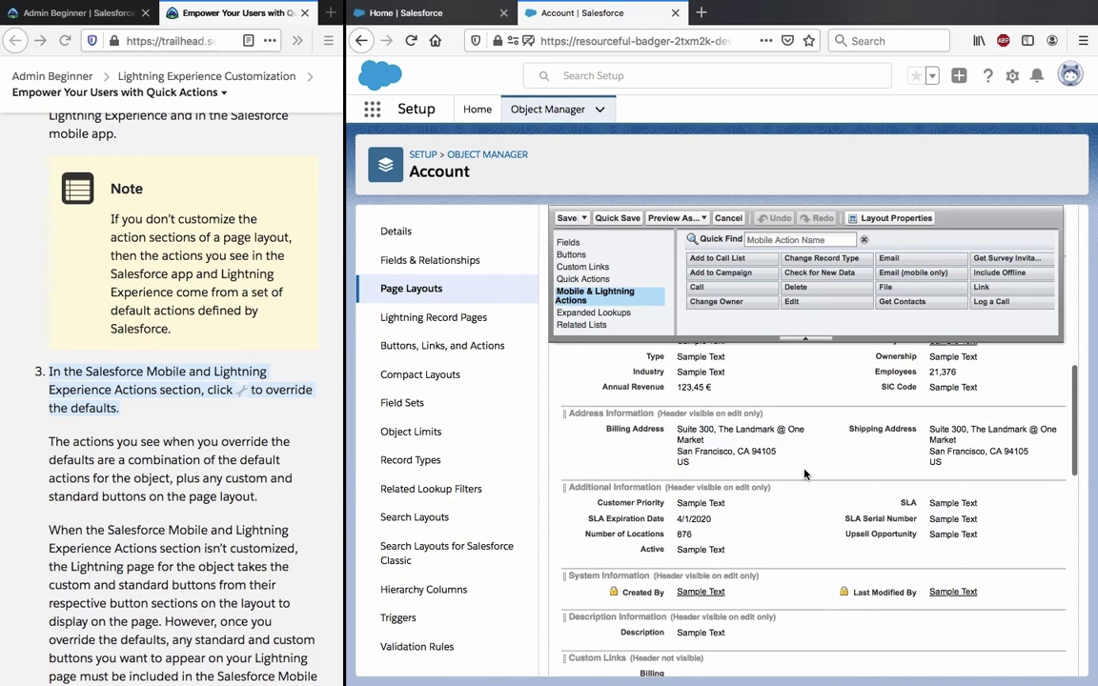
pyautogui.scroll(-3, 803, 474)
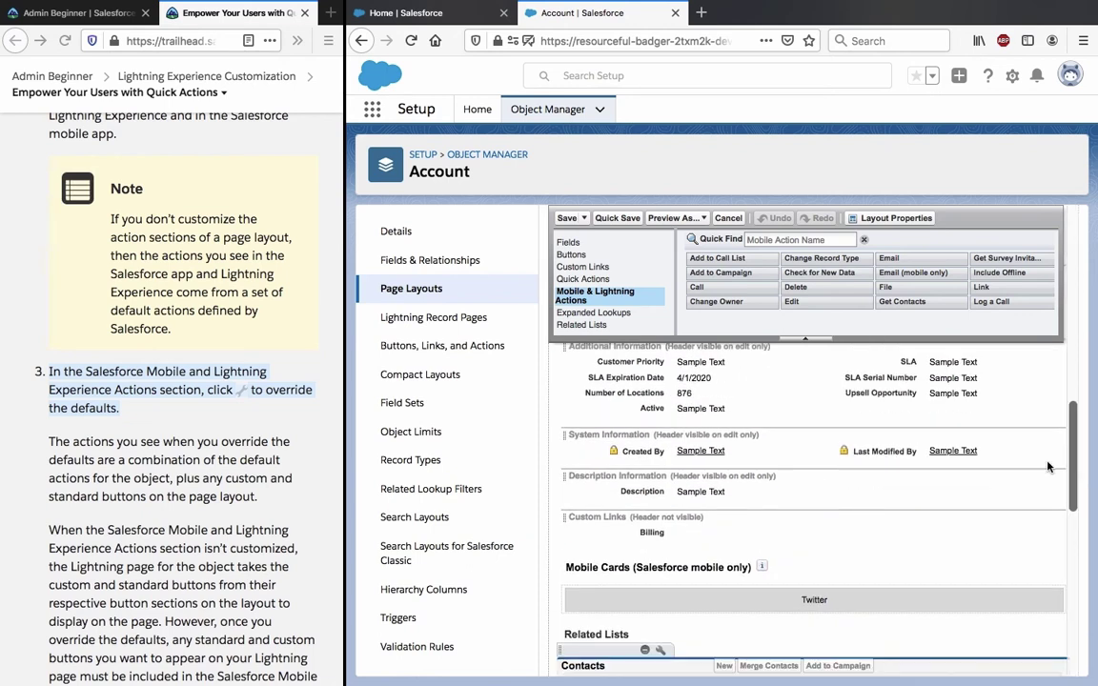
pyautogui.moveTo(797, 457)
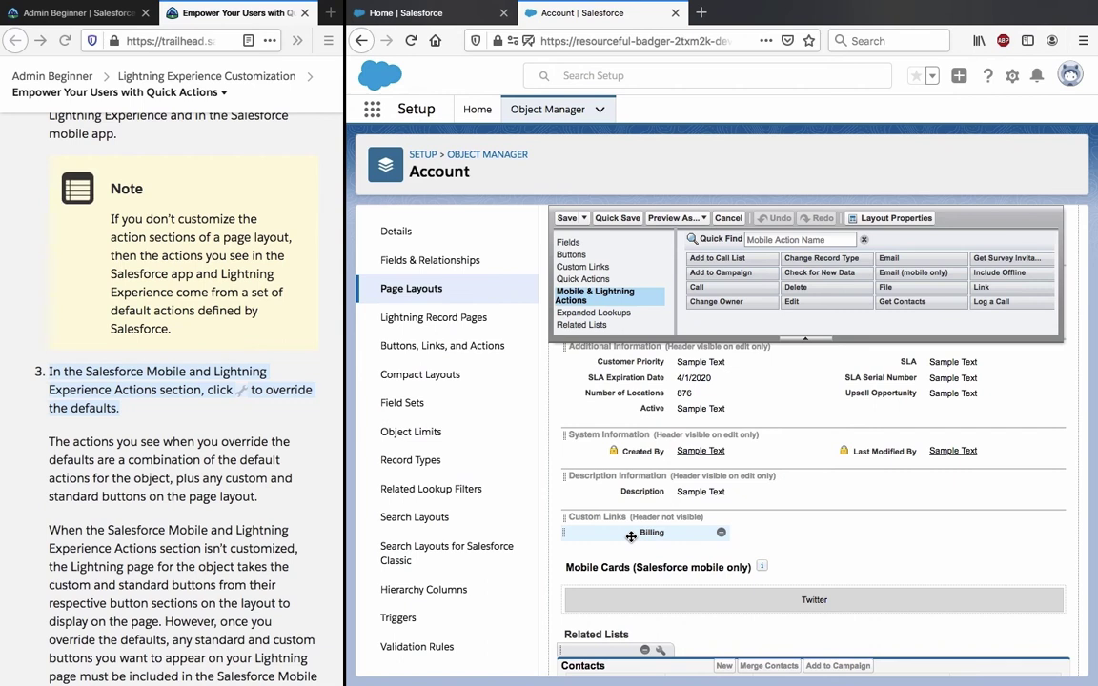
pyautogui.scroll(-6, 668, 534)
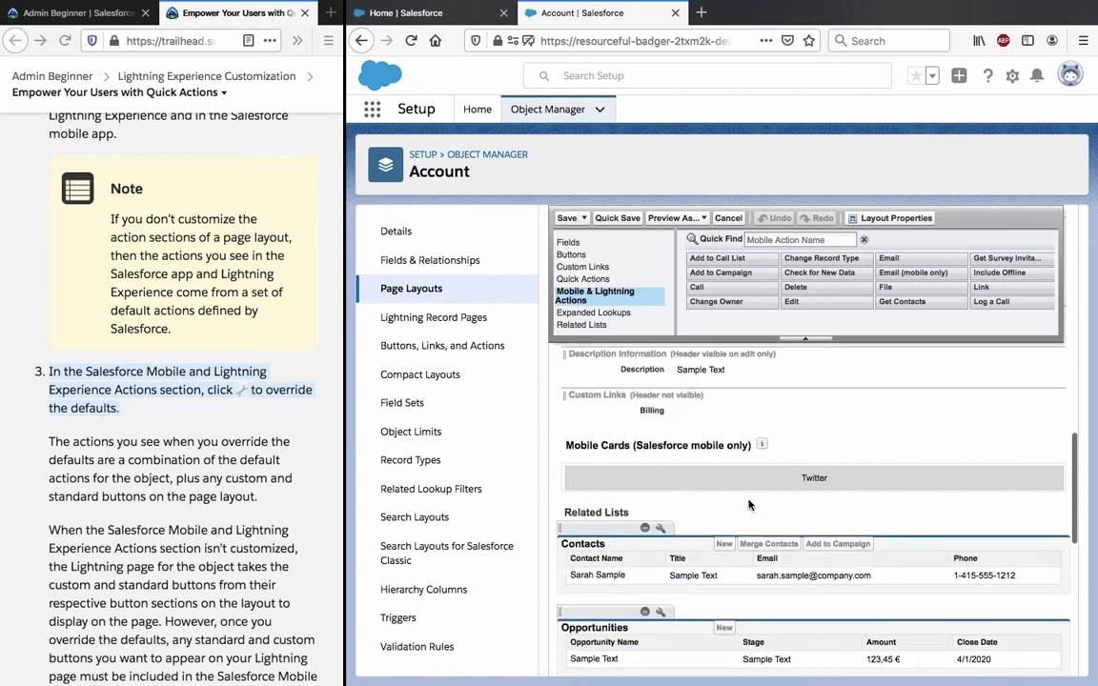
pyautogui.scroll(-1, 749, 505)
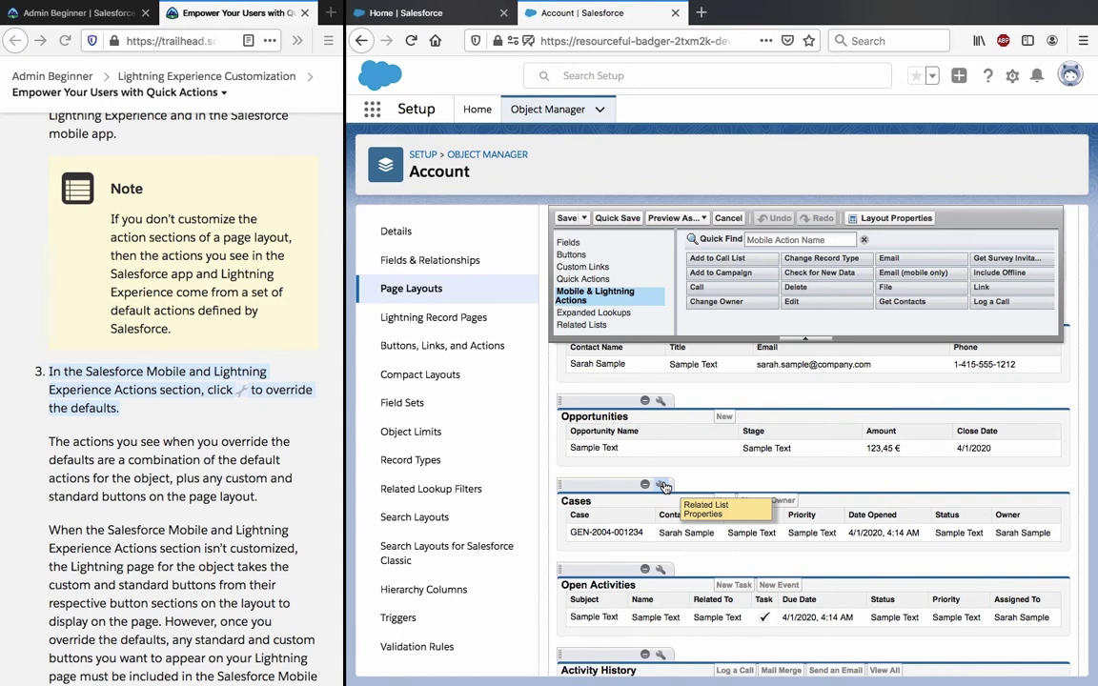
pyautogui.scroll(-1, 764, 527)
pyautogui.scroll(-5, 764, 527)
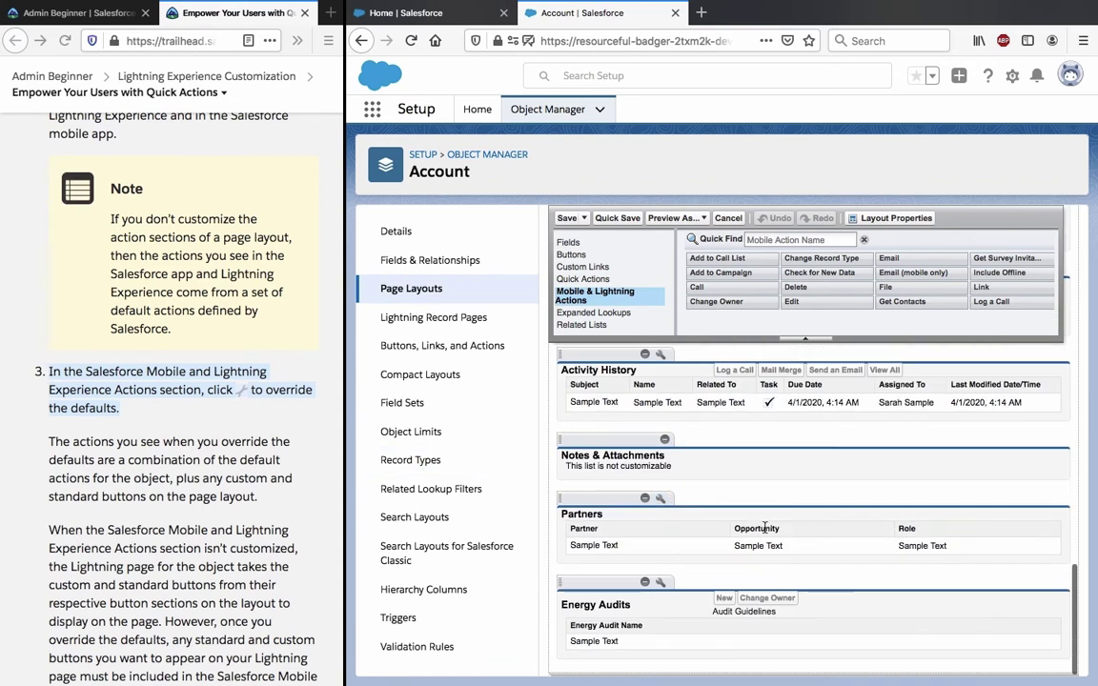
pyautogui.scroll(7, 764, 527)
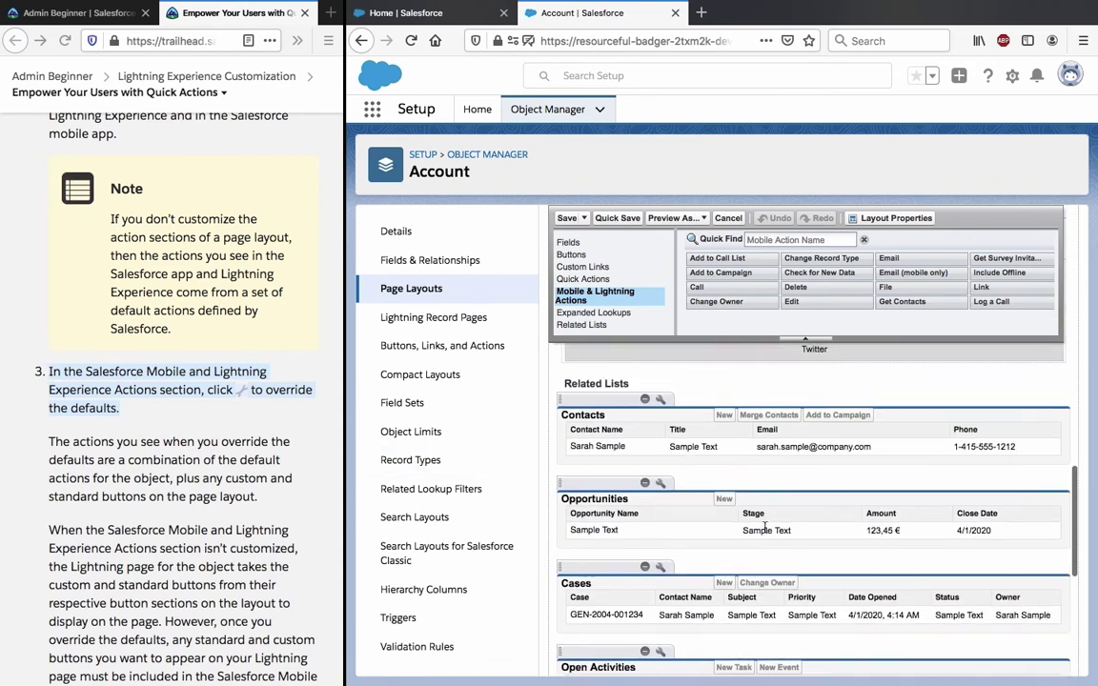
pyautogui.scroll(8, 764, 527)
pyautogui.scroll(6, 764, 532)
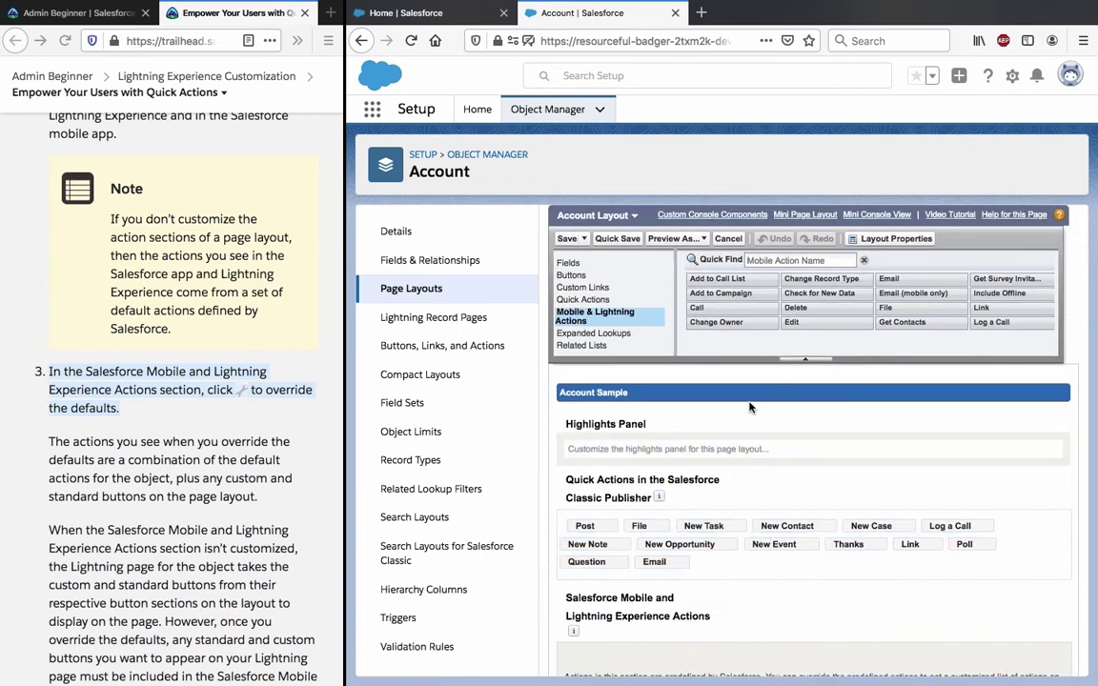
# - Override the predefined actions in the layout's Salesforce Mobile and Lightning Experience Actions section
pyautogui.scroll(-3, 753, 448)
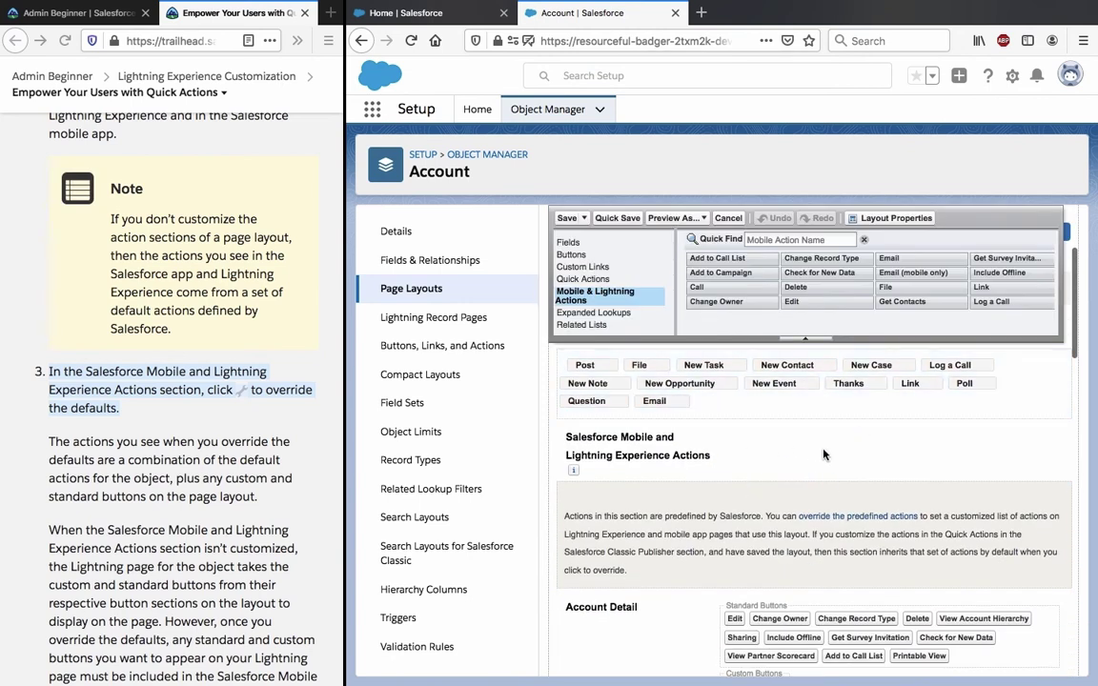
pyautogui.click(1056, 568)
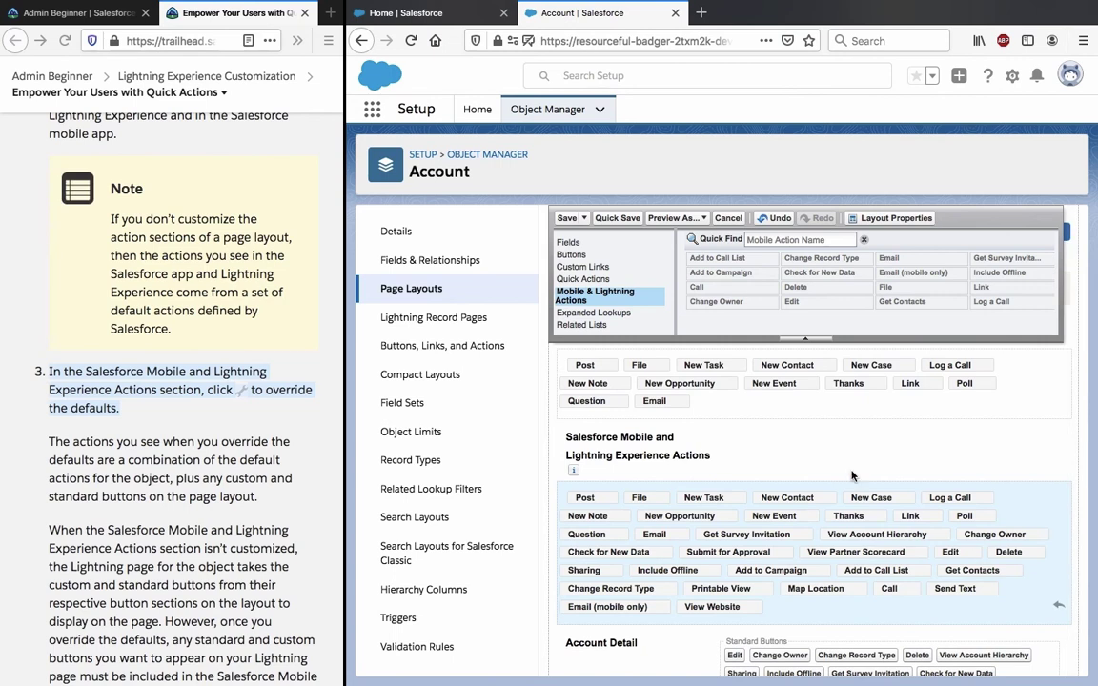
pyautogui.scroll(-1, 743, 406)
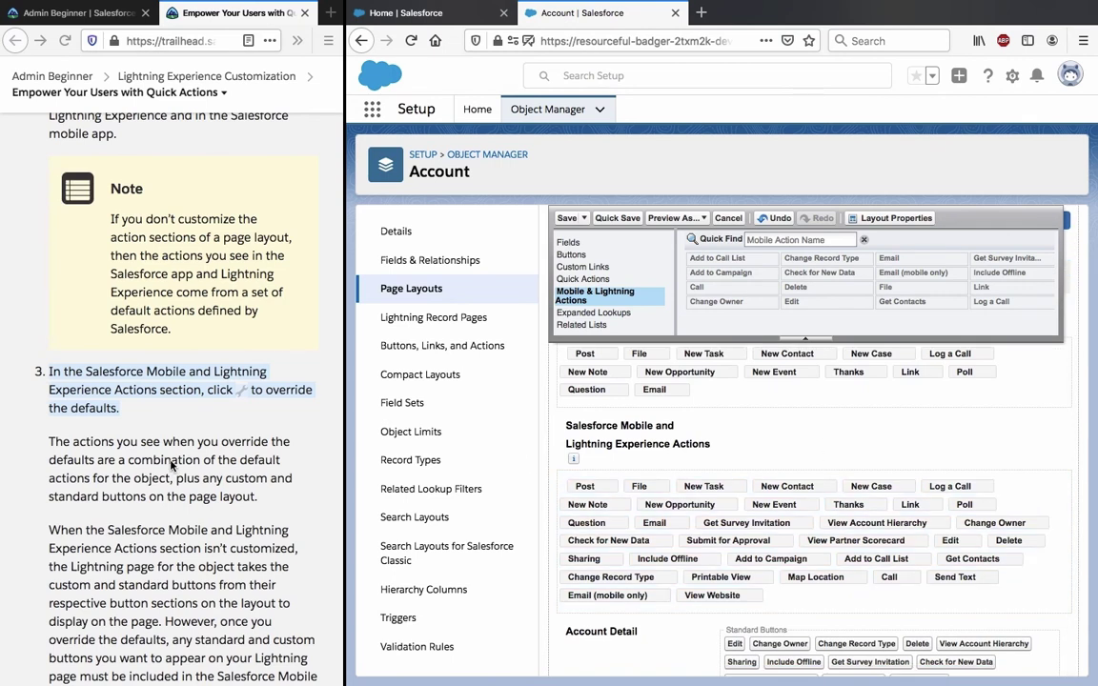
# - Read the Trailhead explanation of overriding the default actions and instruction four on adding the New Energy Audit action
pyautogui.tripleClick(132, 456)
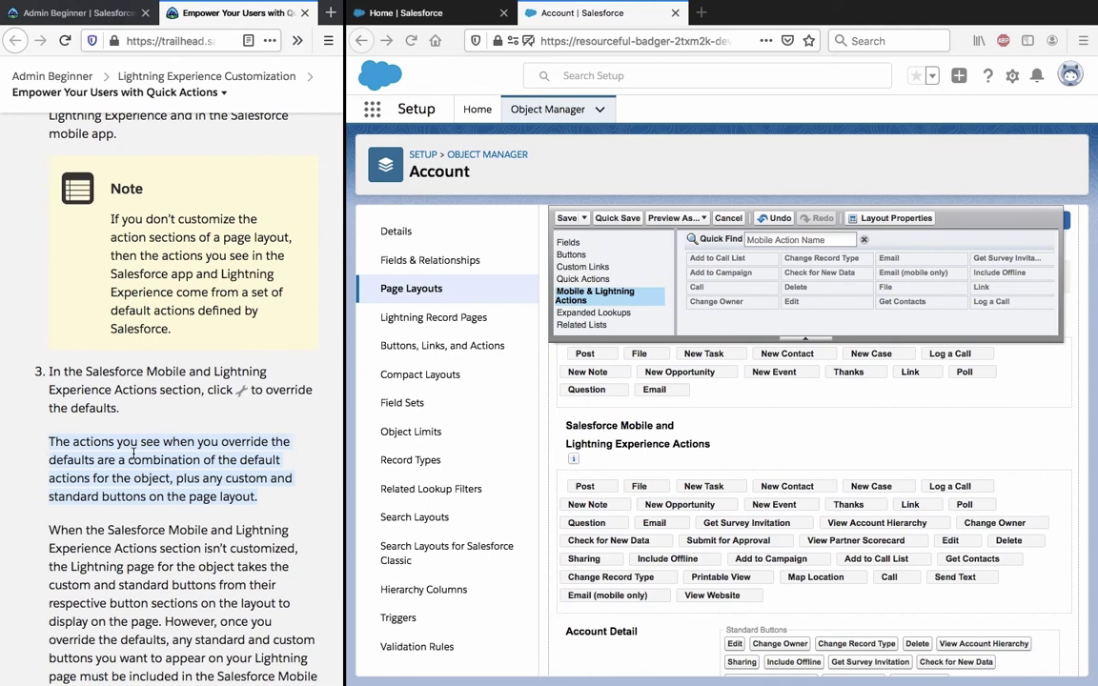
pyautogui.scroll(-2, 133, 450)
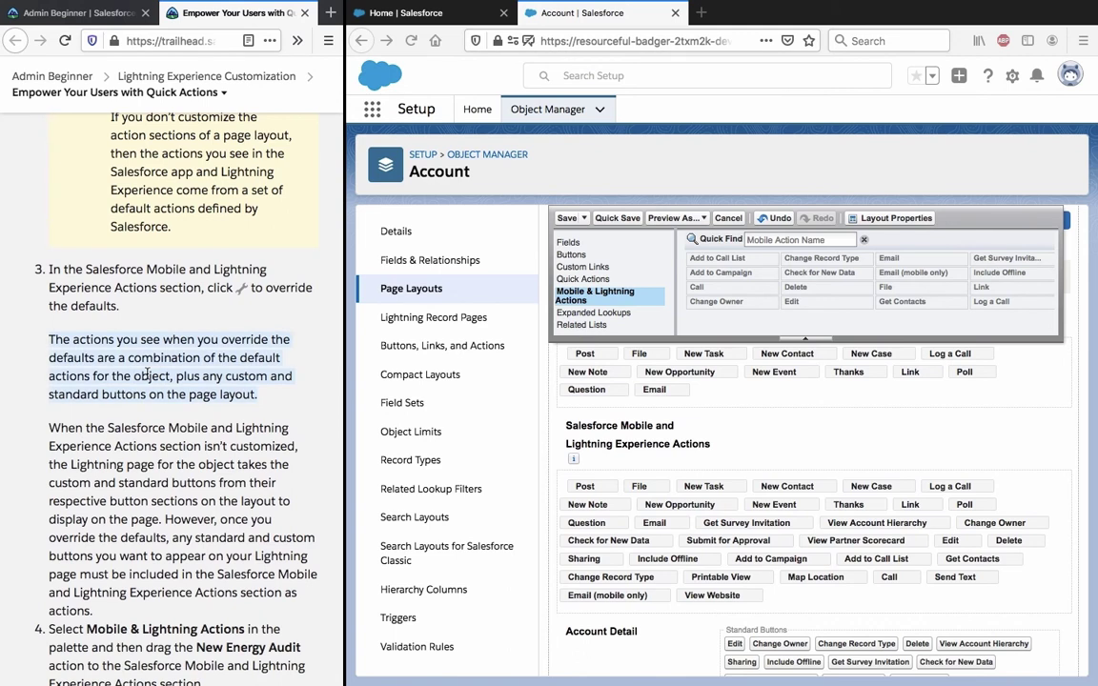
pyautogui.tripleClick(133, 439)
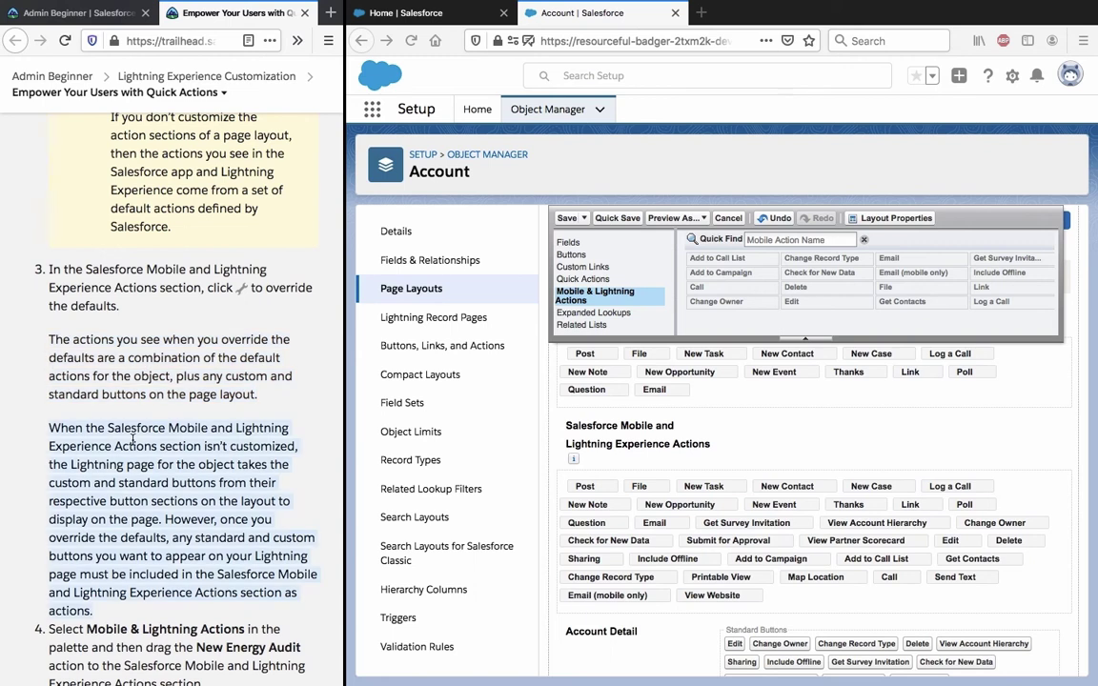
pyautogui.scroll(-1, 133, 439)
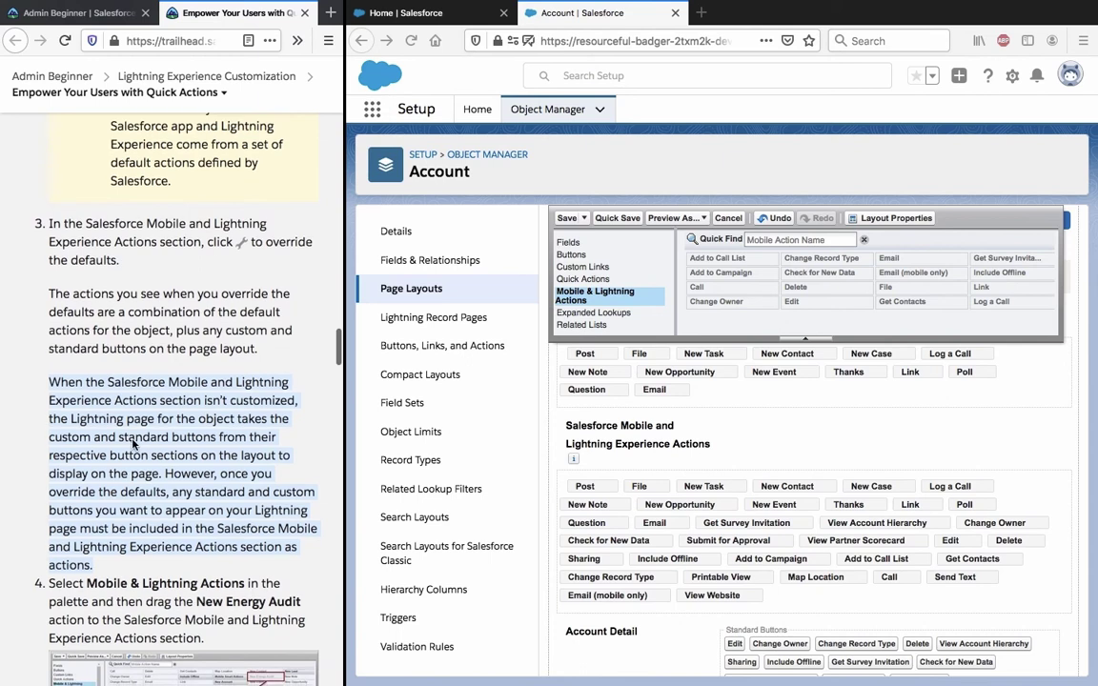
pyautogui.scroll(-1, 133, 442)
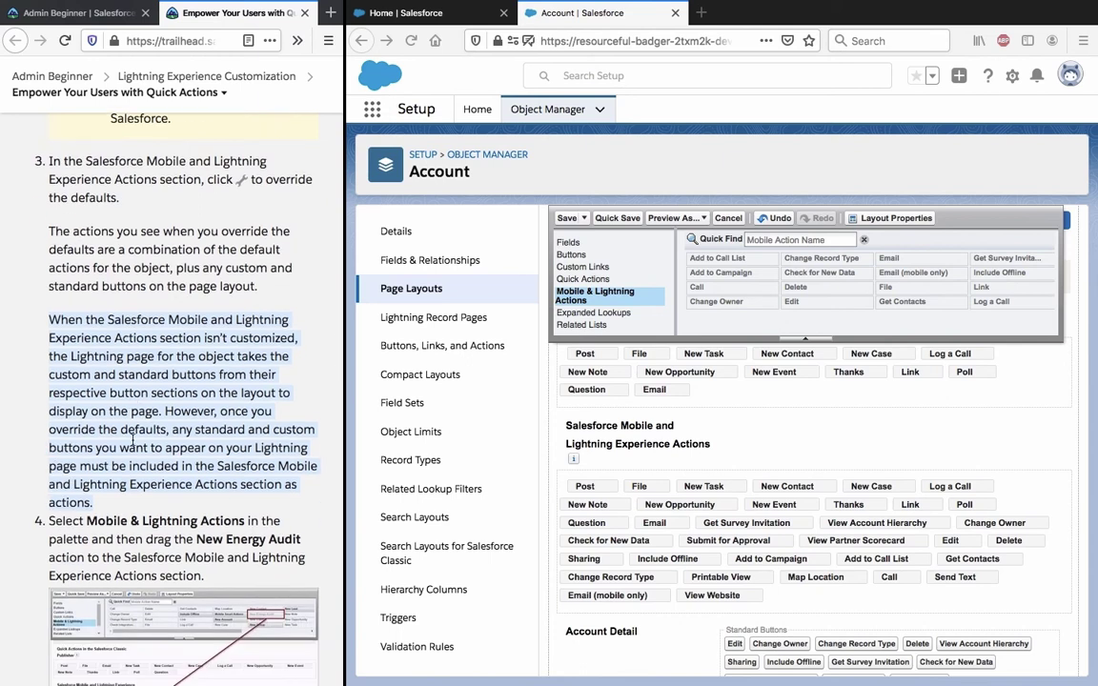
pyautogui.scroll(-1, 133, 441)
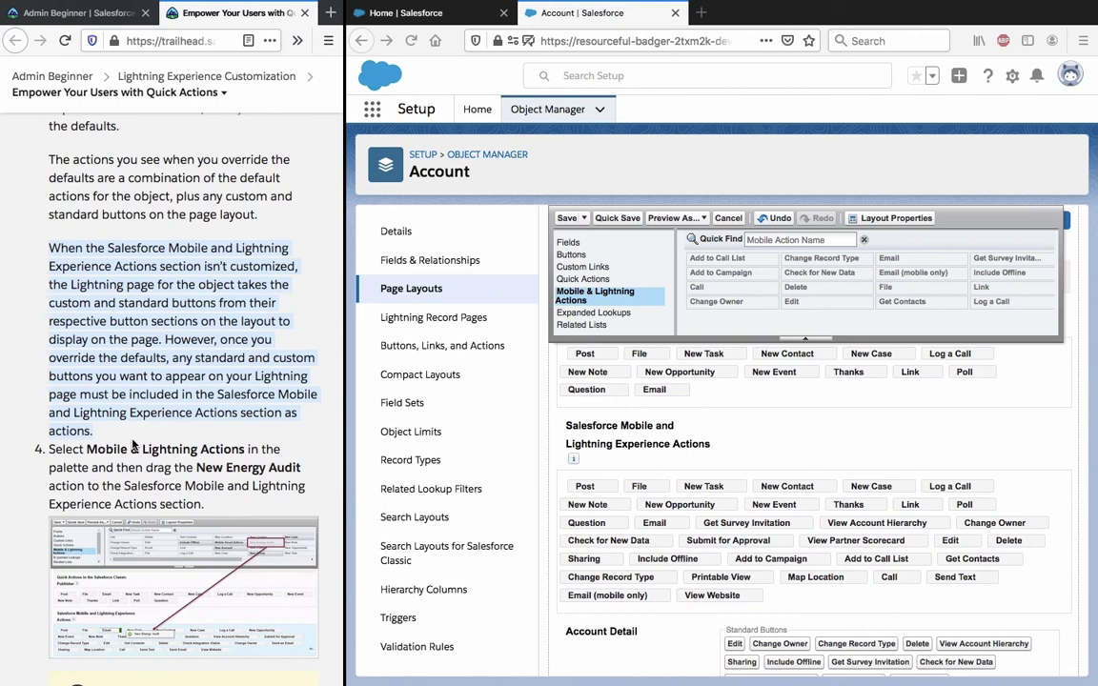
pyautogui.scroll(-2, 134, 446)
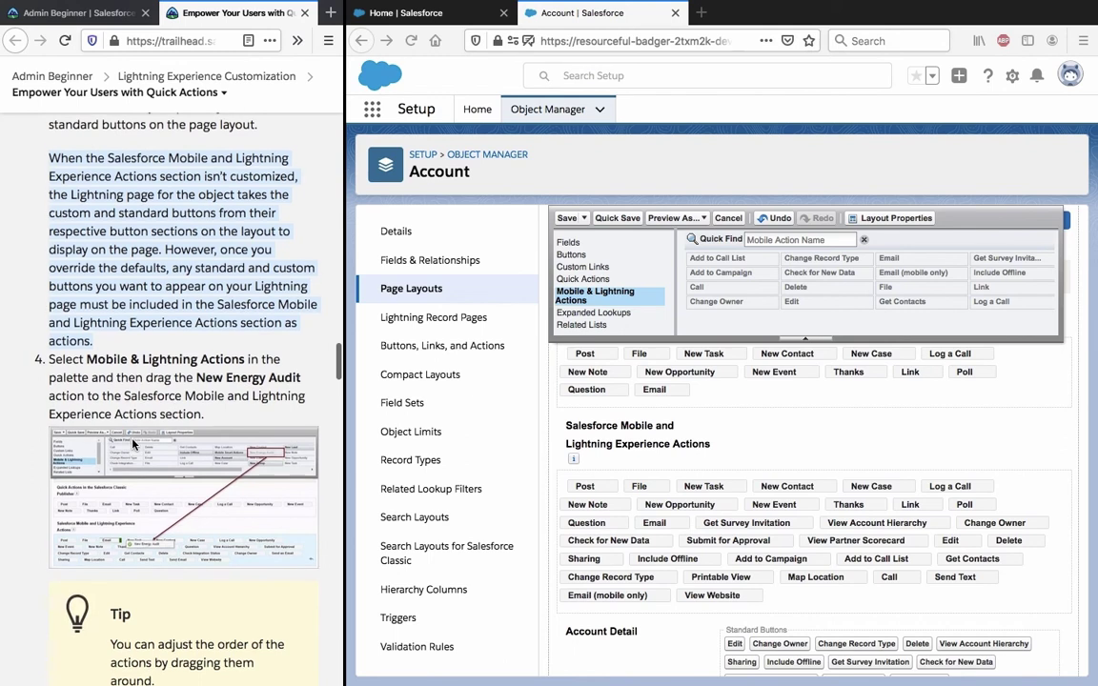
pyautogui.scroll(-1, 134, 444)
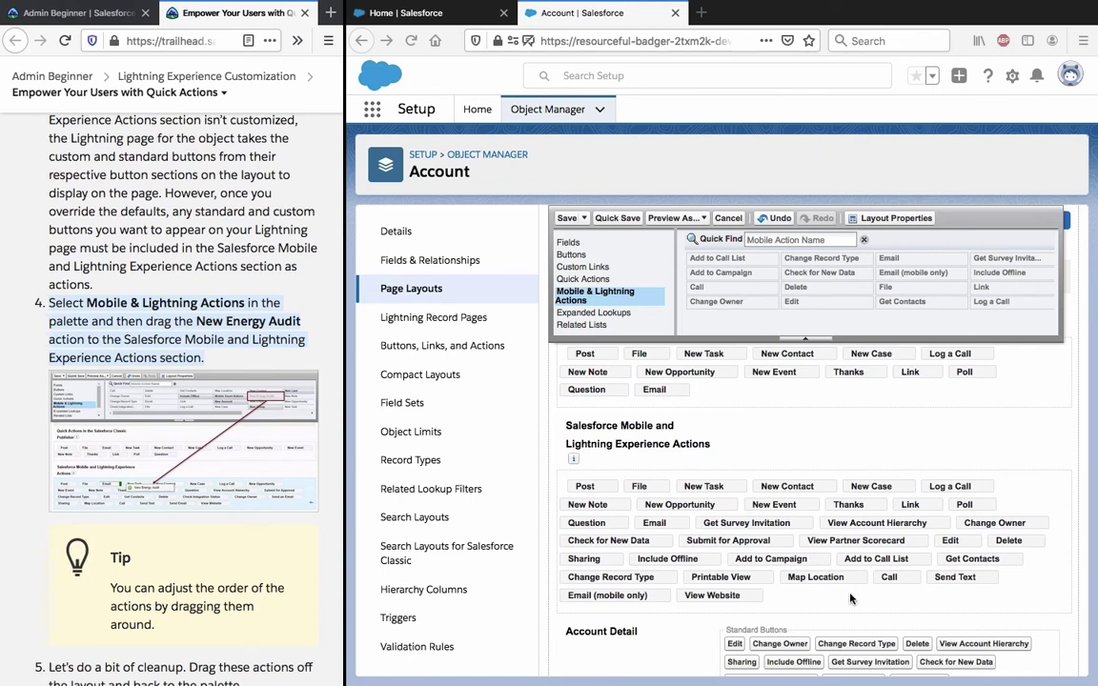
# - Find the New Energy Audit action in the palette by searching the page for "energ", and add it to the Salesforce Mobile and Lightning Experience Actions section
pyautogui.hotkey('ctrl', 'f')
pyautogui.write('energy')
pyautogui.tripleClick(805, 435)
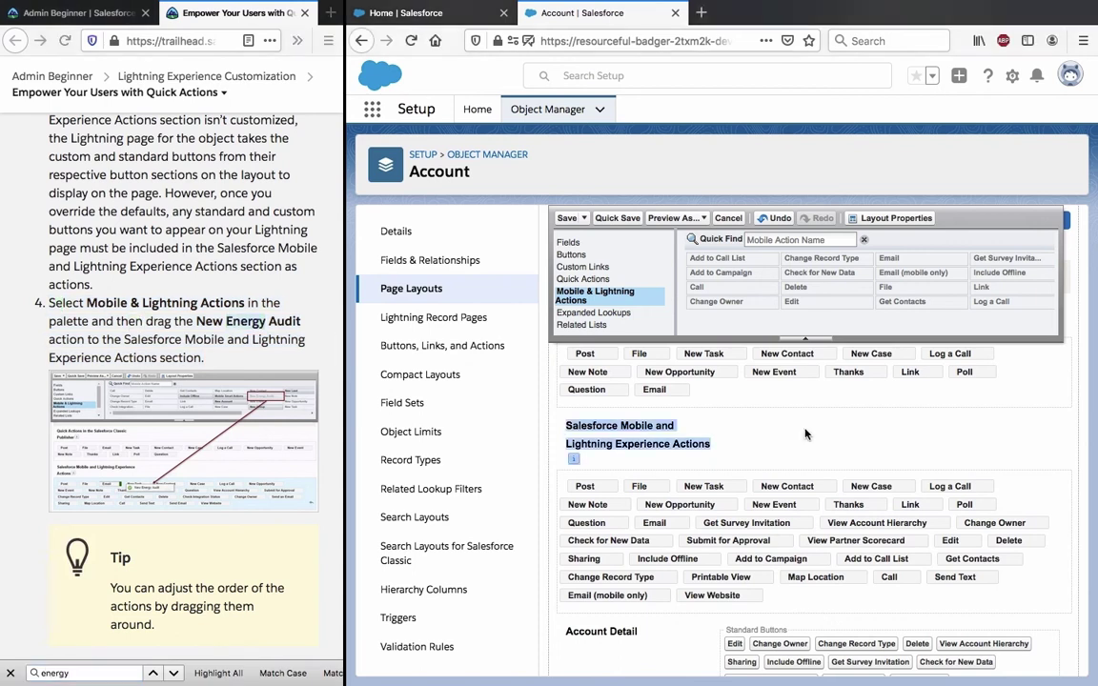
pyautogui.hotkey('ctrl', 'f')
pyautogui.write('ene')
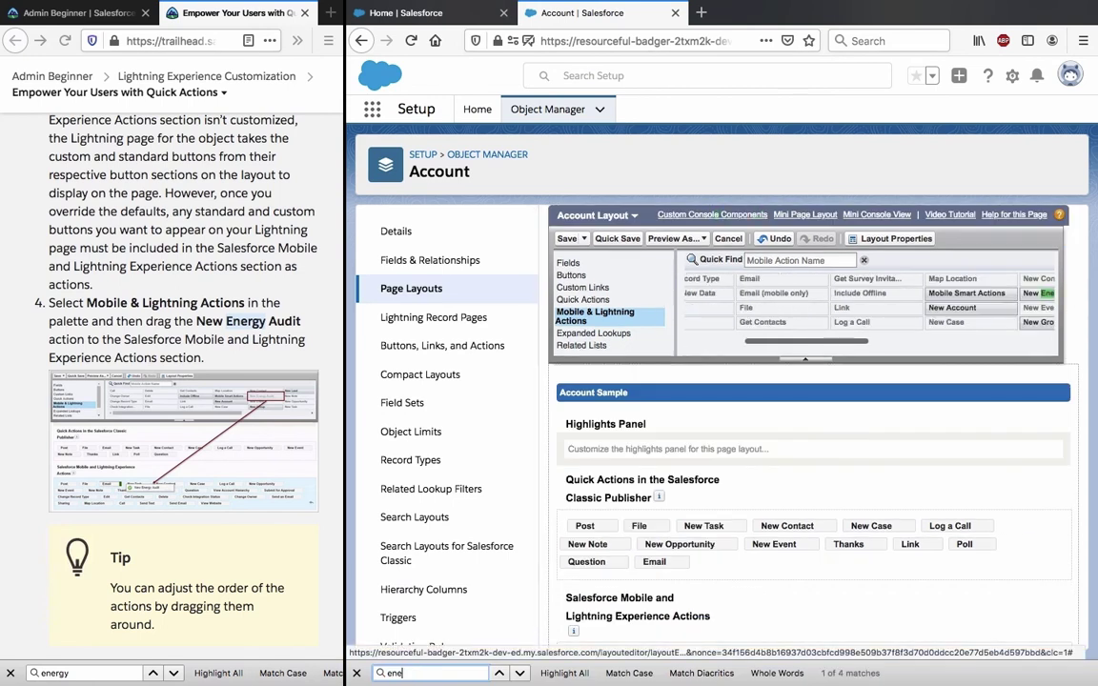
pyautogui.write('rg')
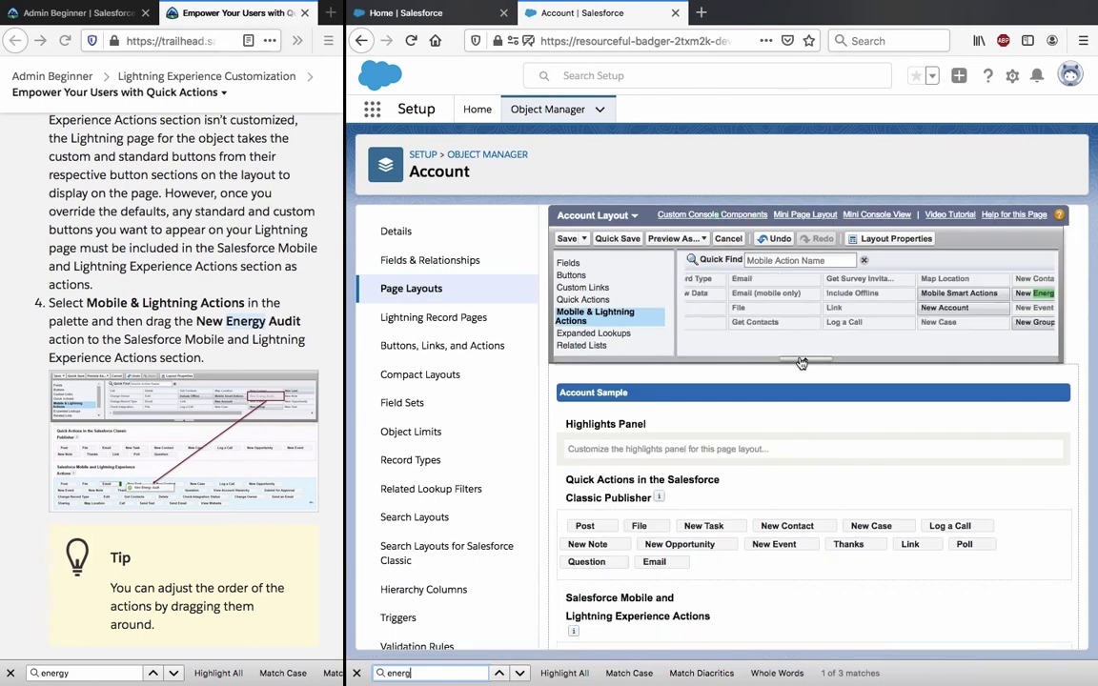
pyautogui.hscroll(5, 853, 300)
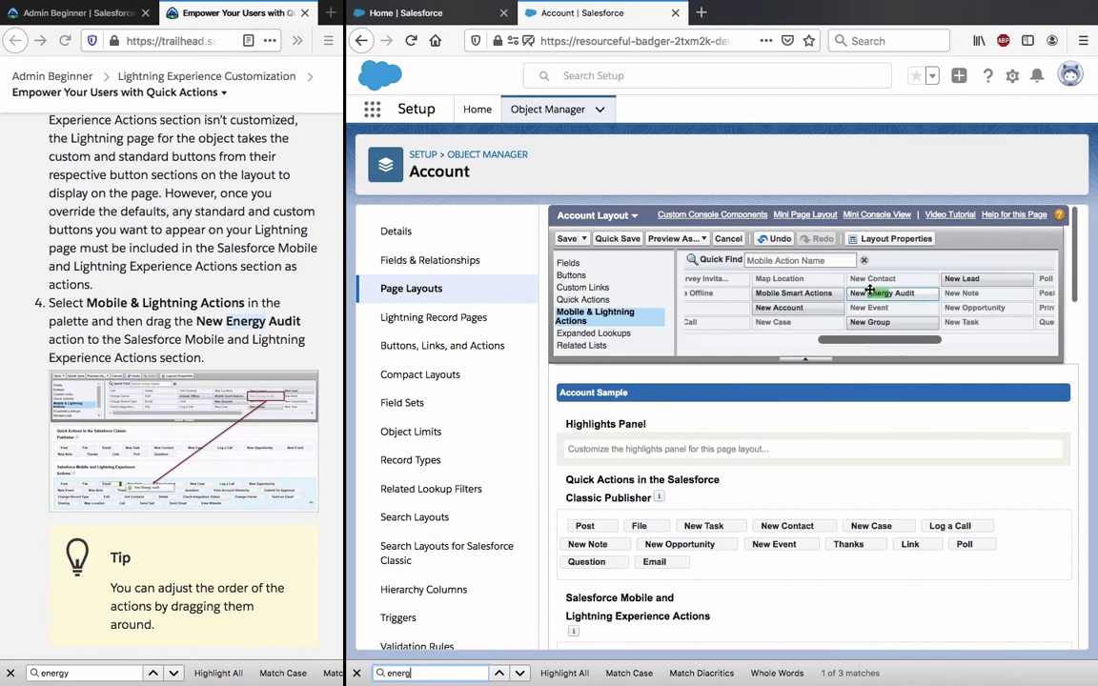
pyautogui.moveTo(870, 288); pyautogui.dragTo(985, 593)
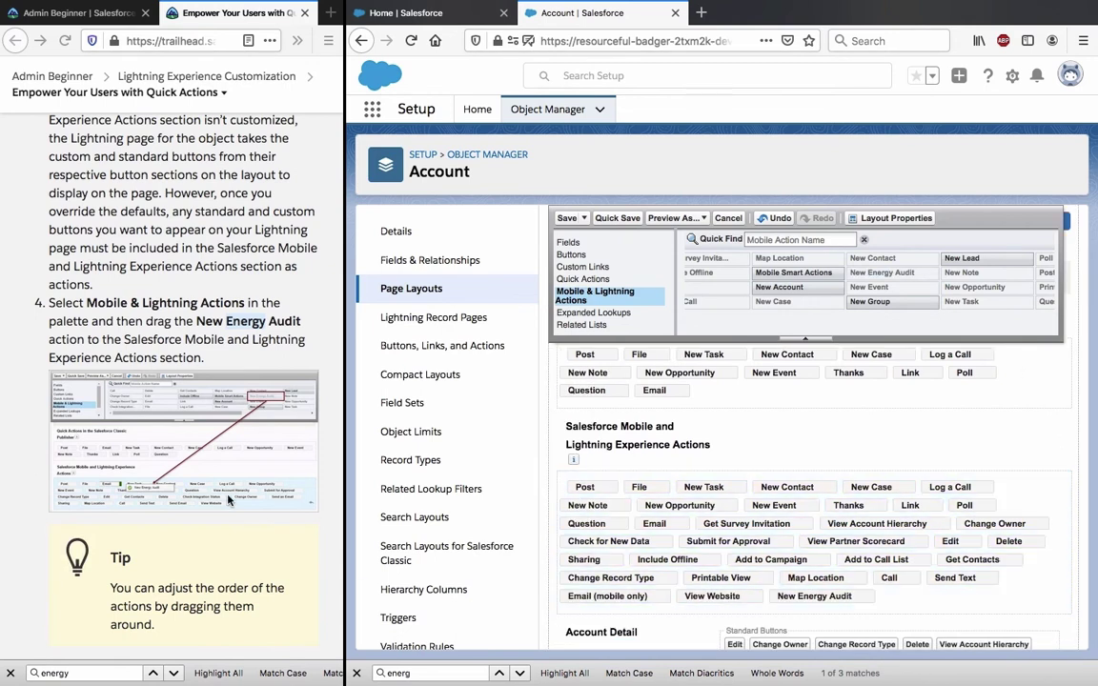
# - Read the Trailhead tip and instruction five's list of actions to remove, and close the page searches in both windows
pyautogui.click(171, 281)
pyautogui.scroll(-5, 187, 310)
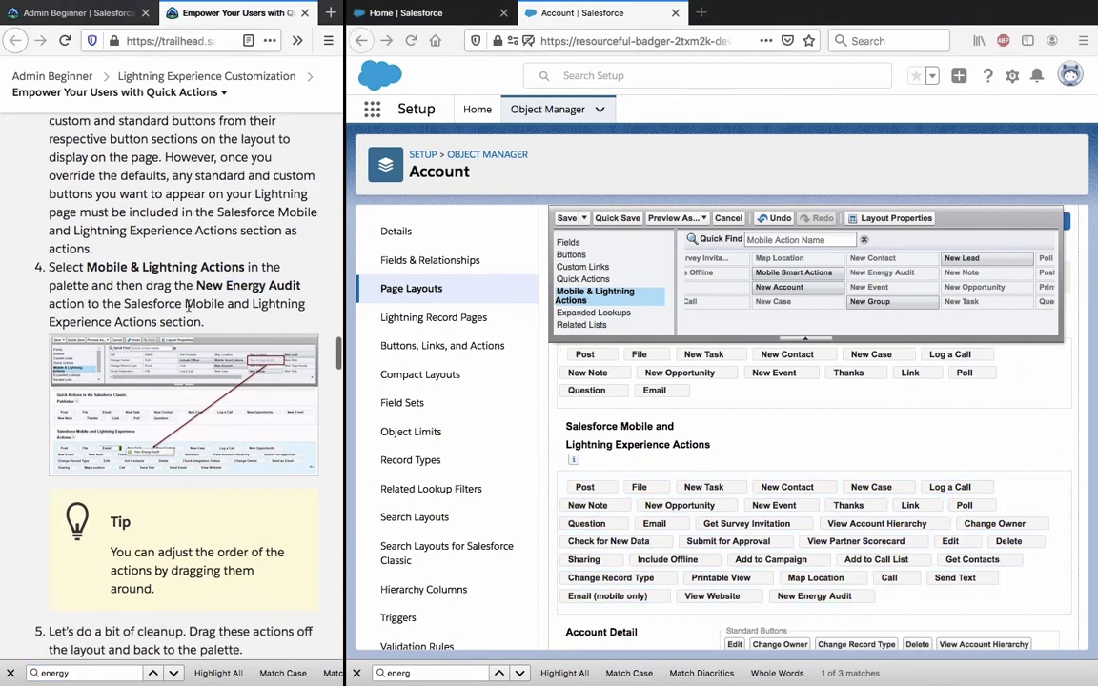
pyautogui.scroll(-1, 188, 310)
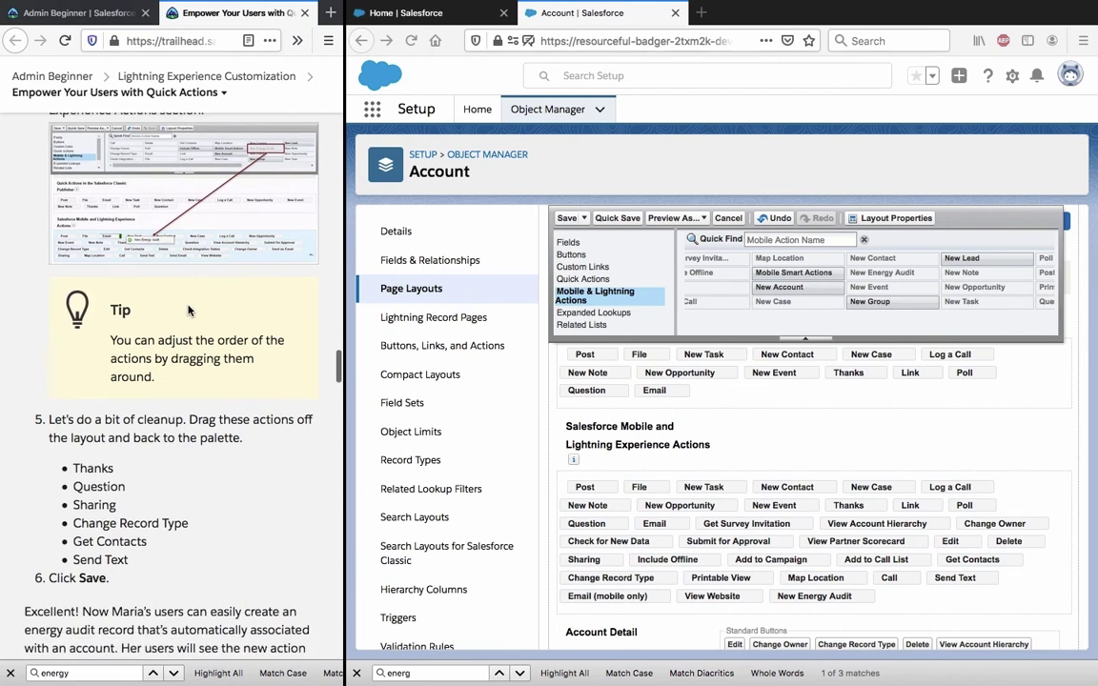
pyautogui.scroll(-1, 188, 310)
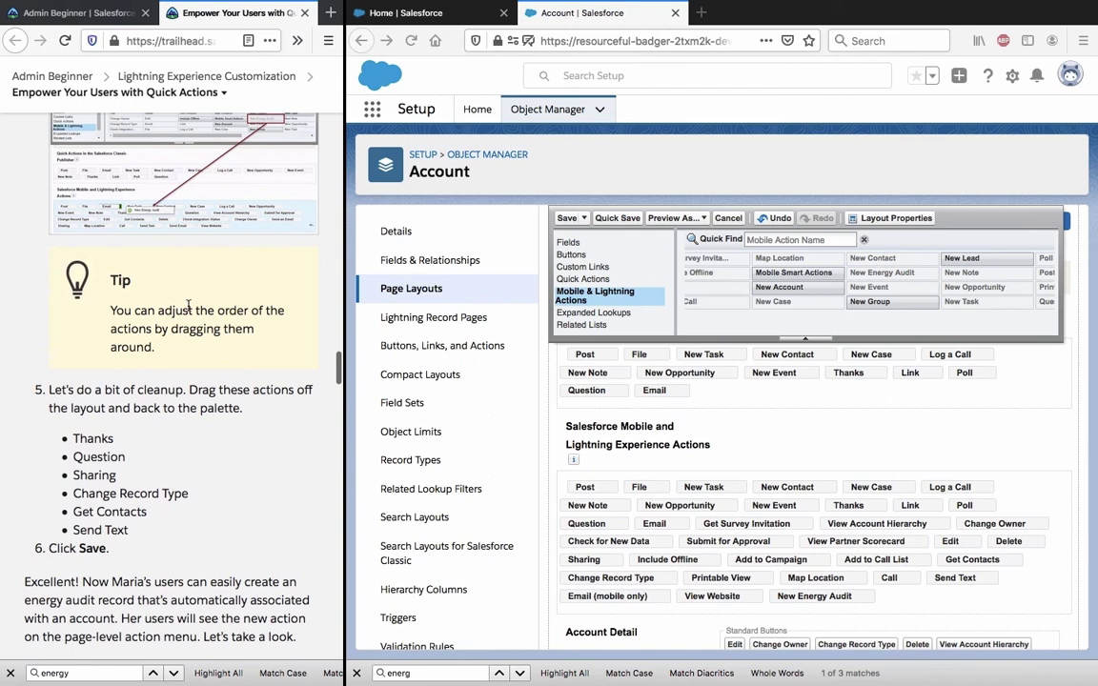
pyautogui.scroll(-3, 188, 306)
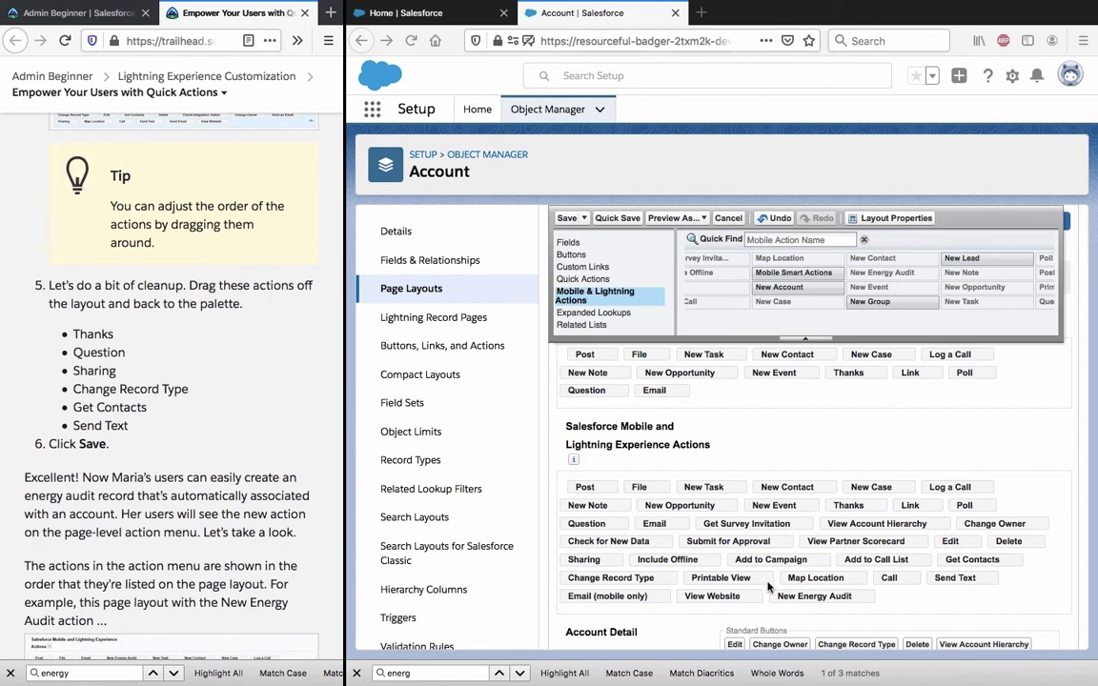
pyautogui.click(9, 673)
pyautogui.click(356, 672)
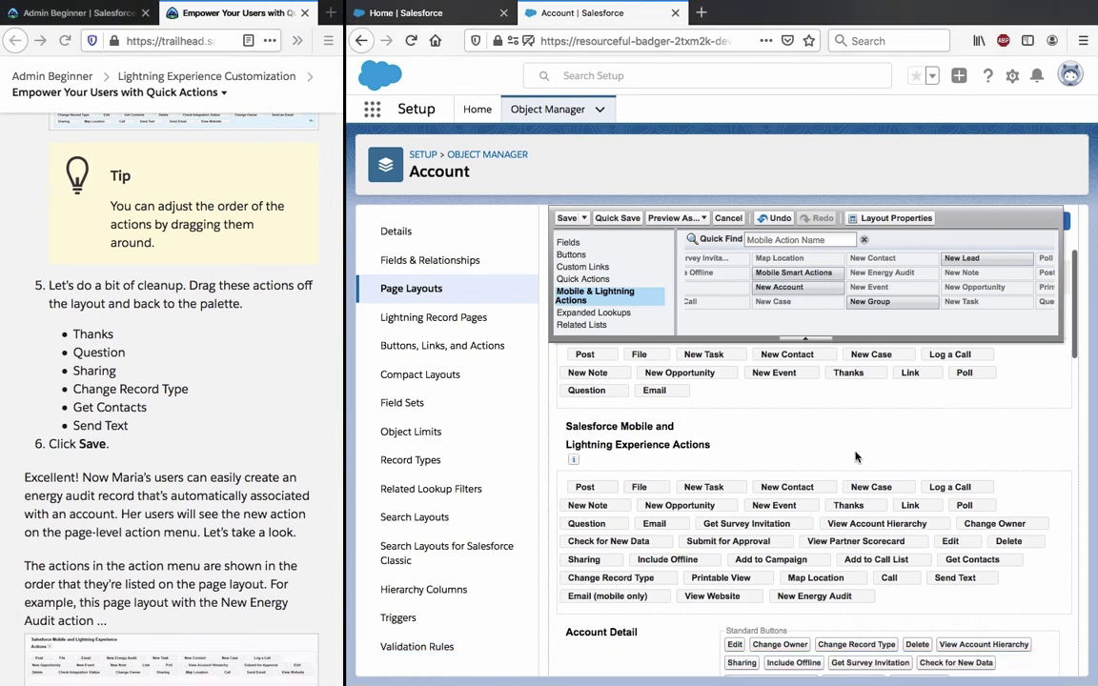
# - Remove Thanks, Send Text, Change Record Type, Question, Sharing, and Get Contacts from the Salesforce Mobile and Lightning Experience Actions section
pyautogui.moveTo(855, 513); pyautogui.dragTo(829, 291)
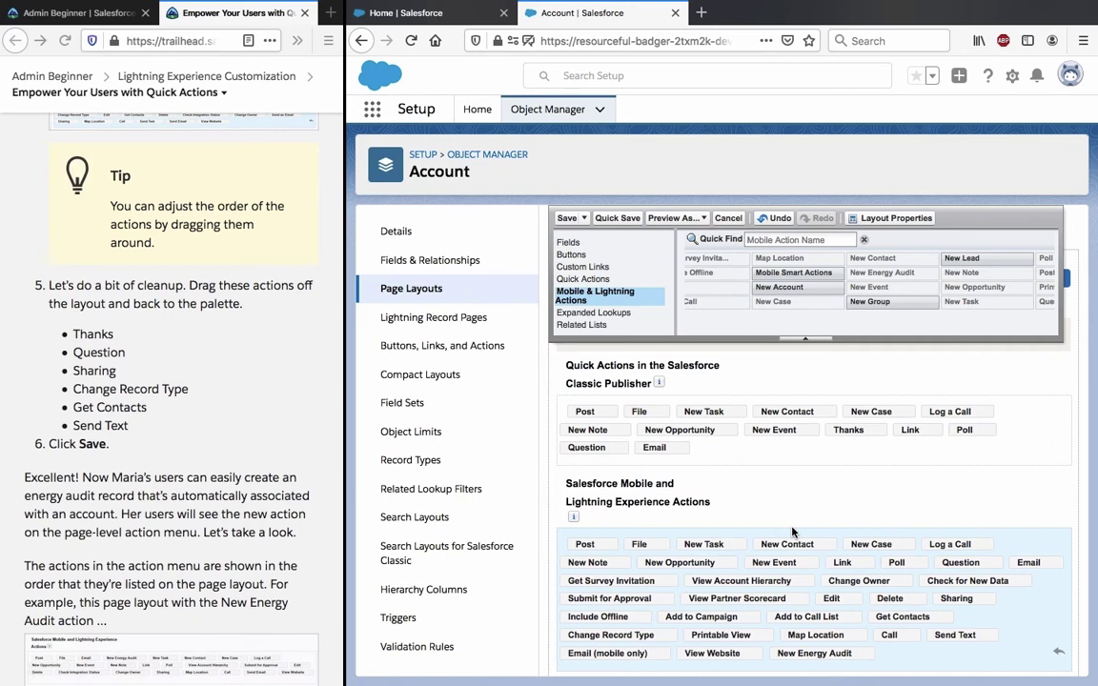
pyautogui.moveTo(955, 635); pyautogui.dragTo(953, 305)
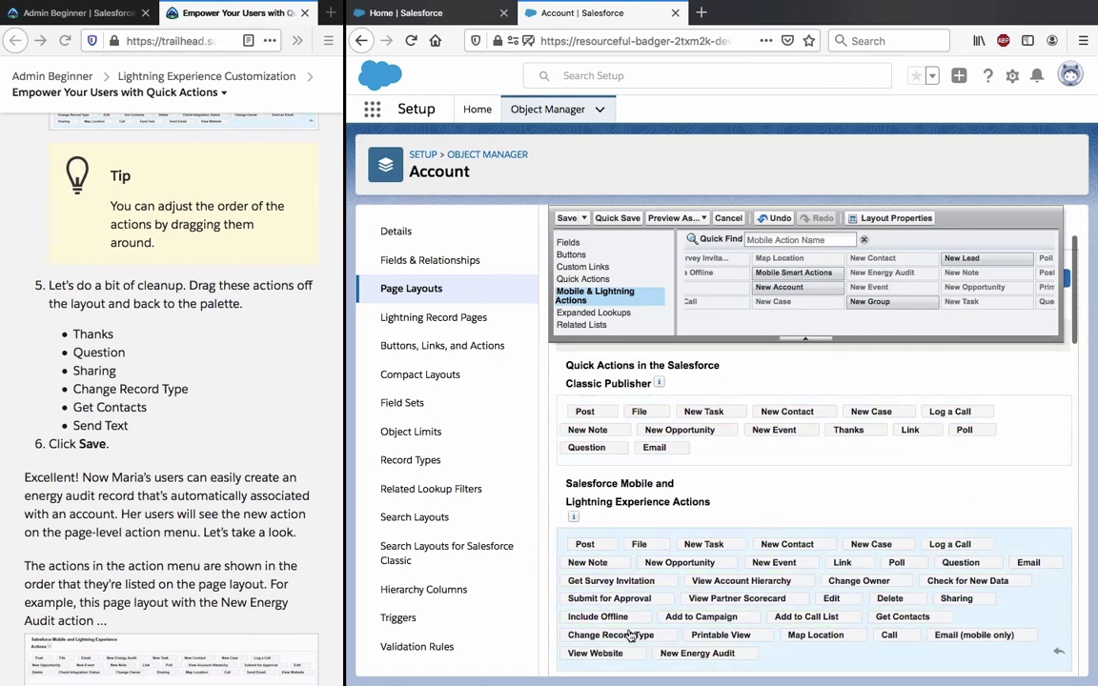
pyautogui.moveTo(629, 641); pyautogui.dragTo(734, 283)
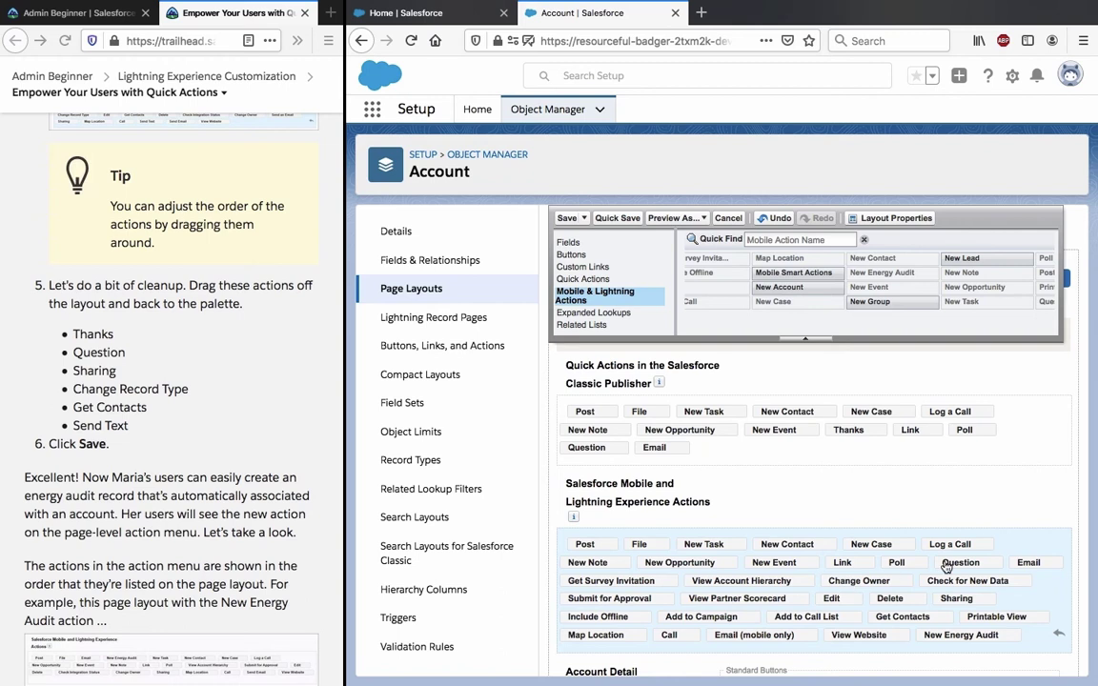
pyautogui.moveTo(944, 563); pyautogui.dragTo(951, 291)
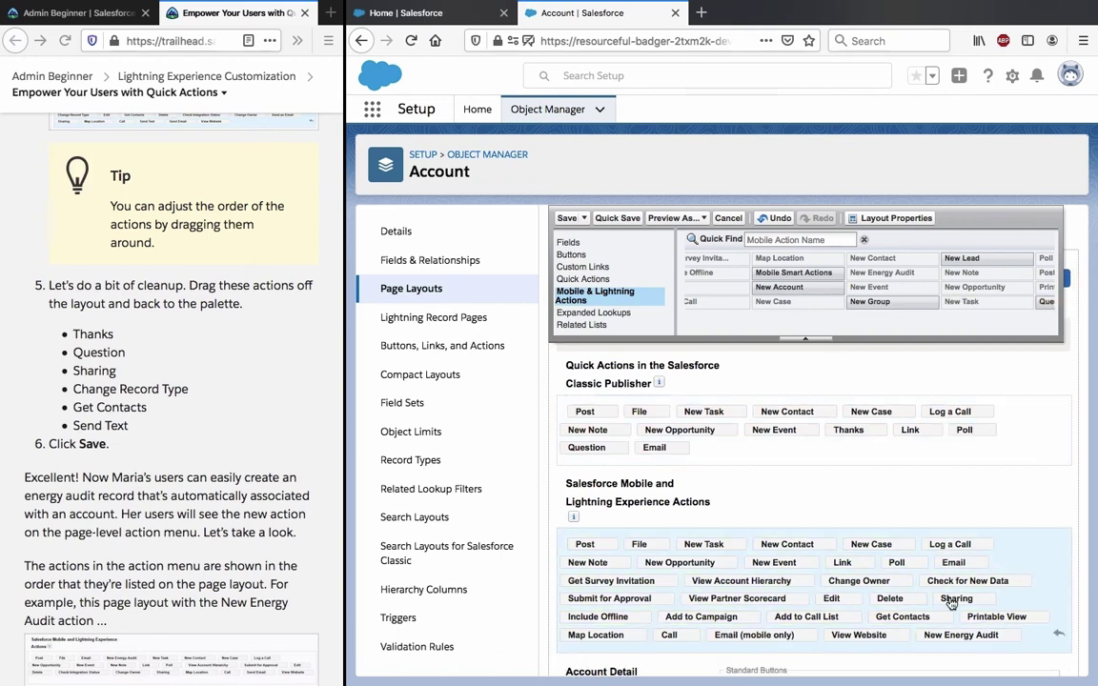
pyautogui.moveTo(951, 602); pyautogui.dragTo(974, 318)
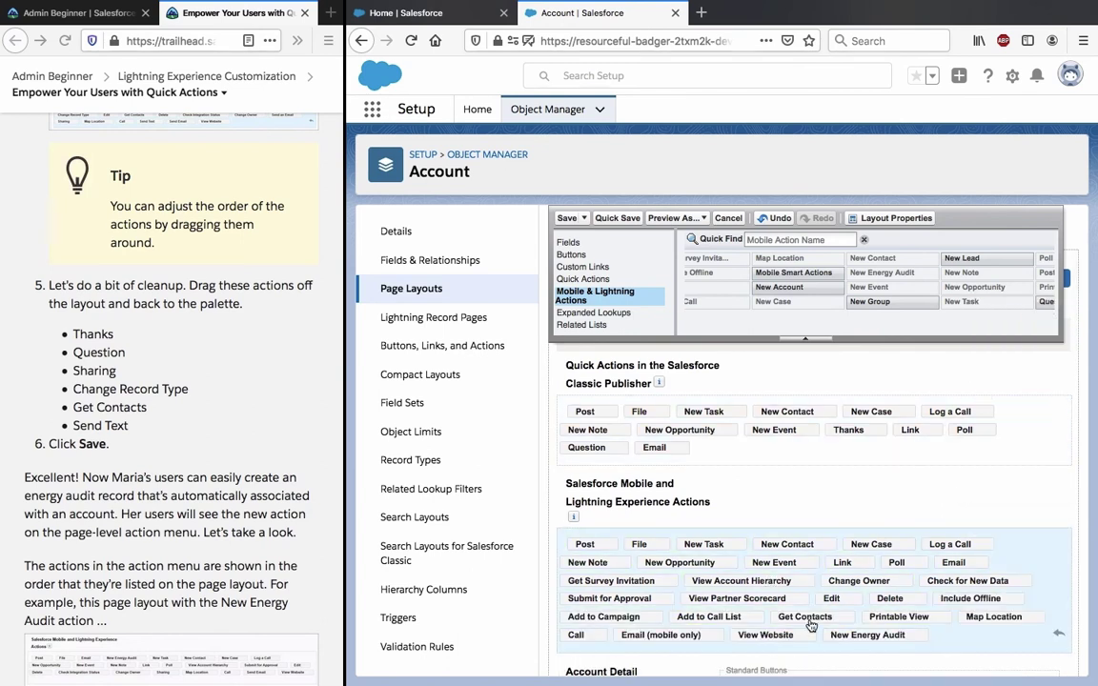
pyautogui.moveTo(810, 623); pyautogui.dragTo(806, 231)
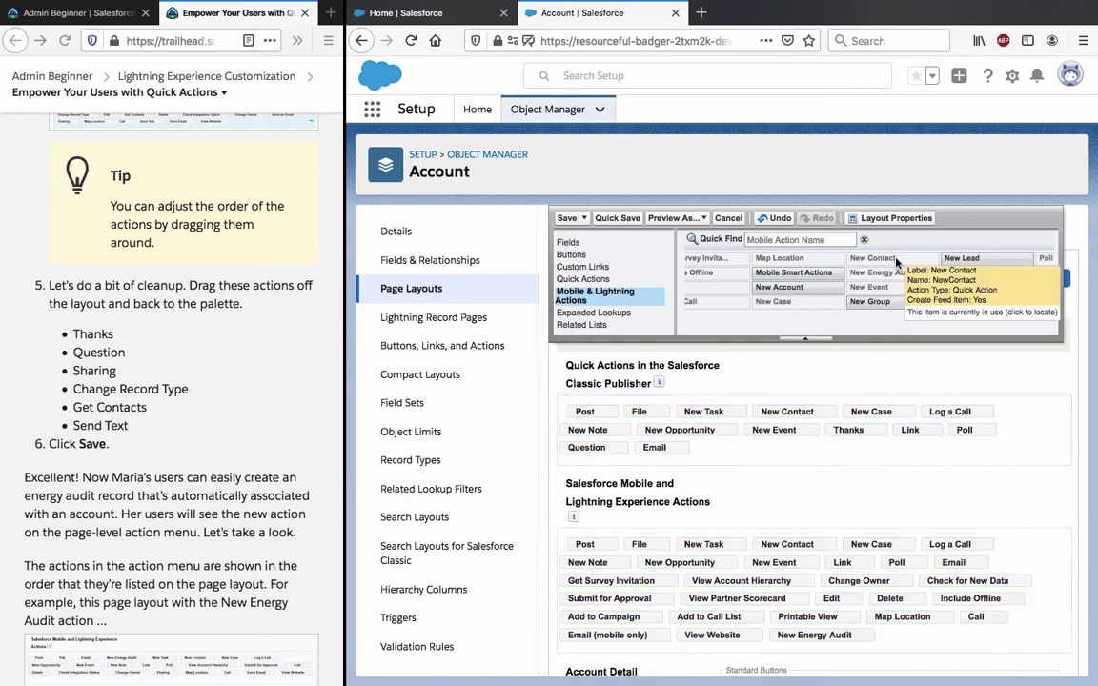
# - Quick-save the Account page layout and read Trailhead's explanation and example of how layout order sets the action menu order
pyautogui.click(618, 219)
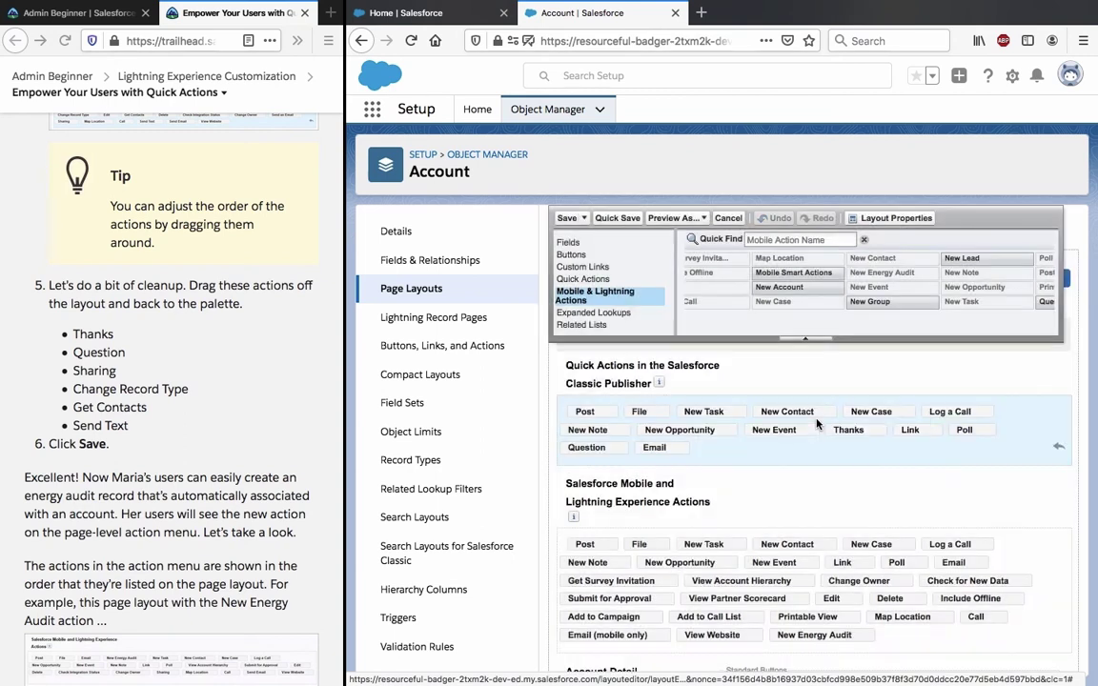
pyautogui.scroll(-5, 235, 490)
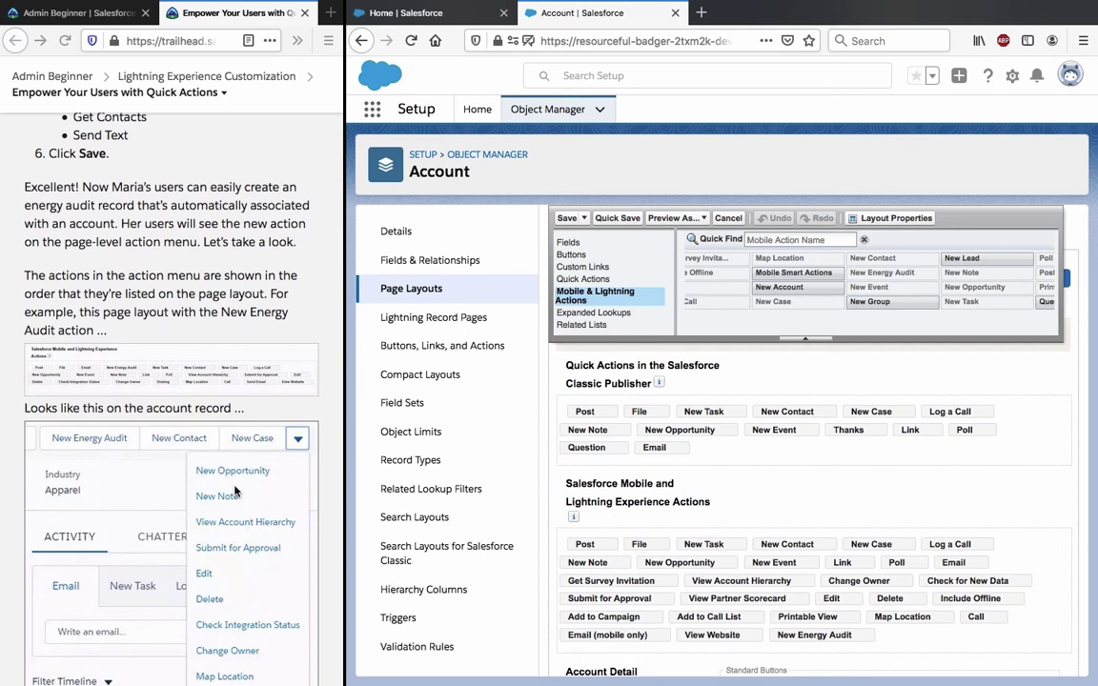
pyautogui.scroll(-1, 191, 265)
pyautogui.click(191, 266)
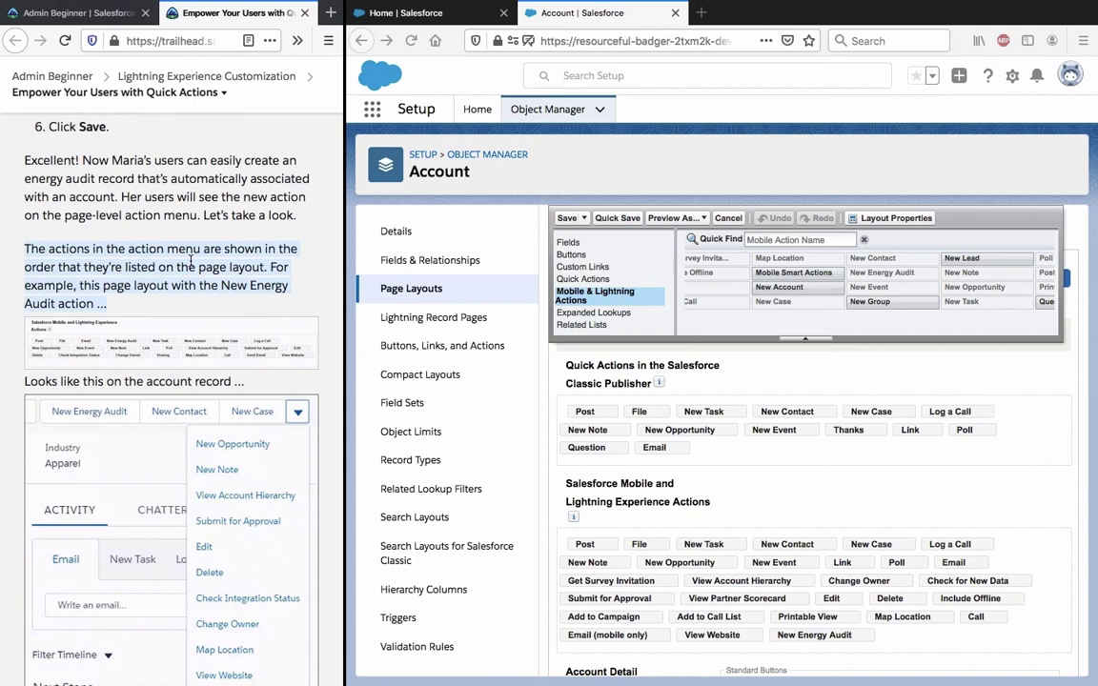
pyautogui.scroll(-1, 191, 260)
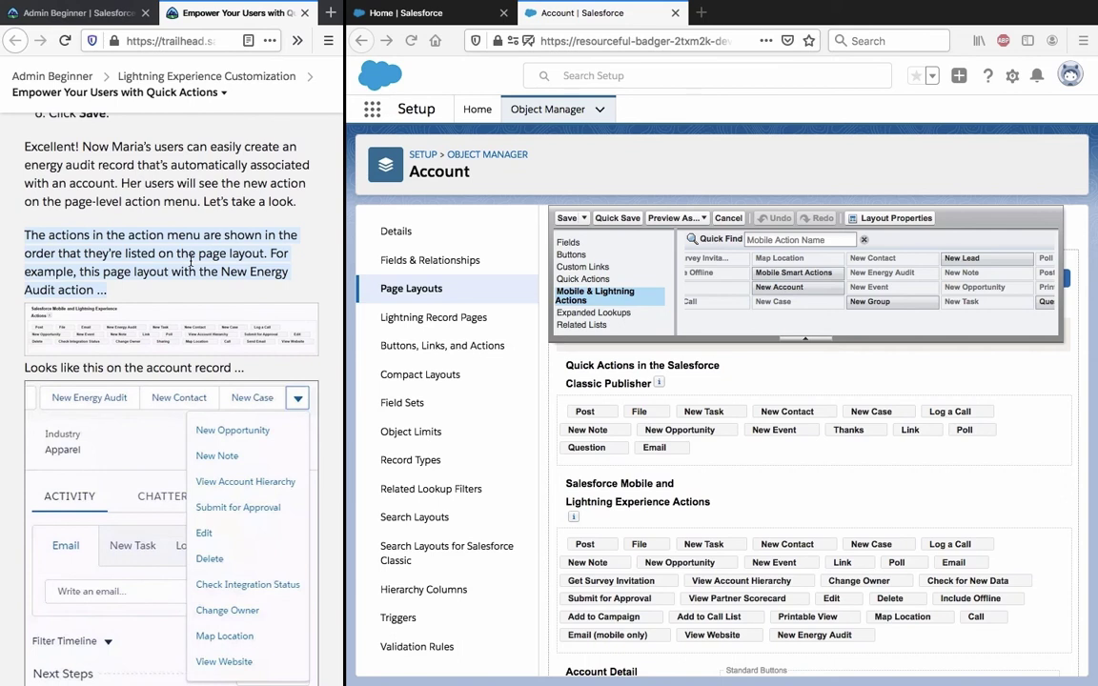
pyautogui.scroll(-3, 191, 260)
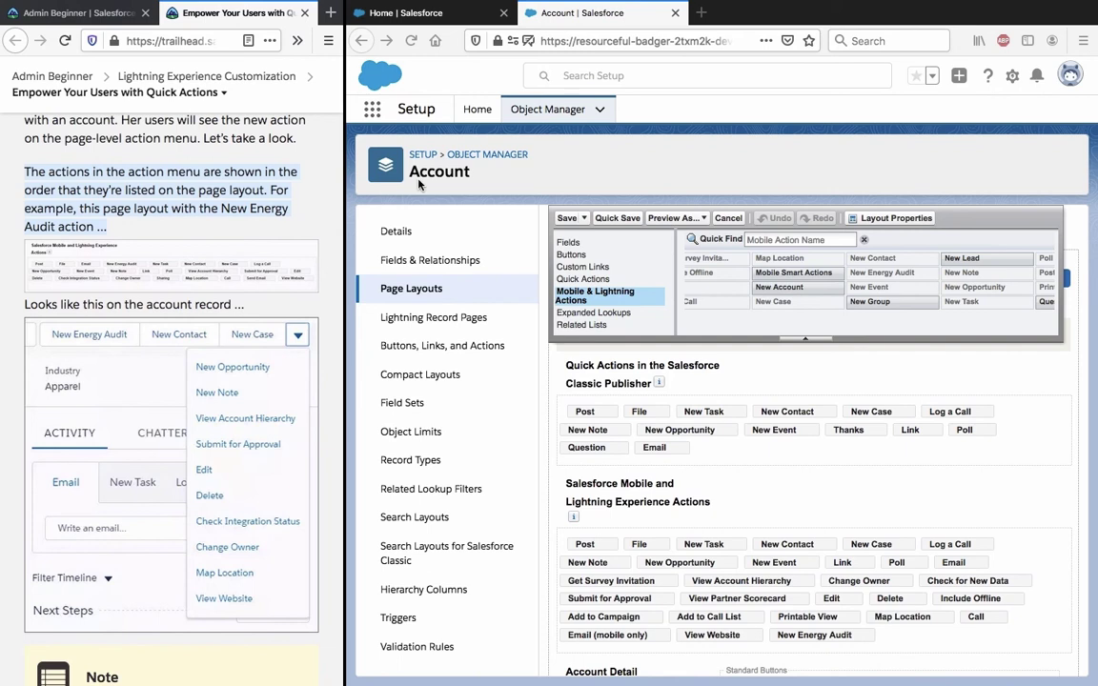
# - Open the Sales app in a new browser tab and open the GenePoint account from the recent records
pyautogui.click(372, 111)
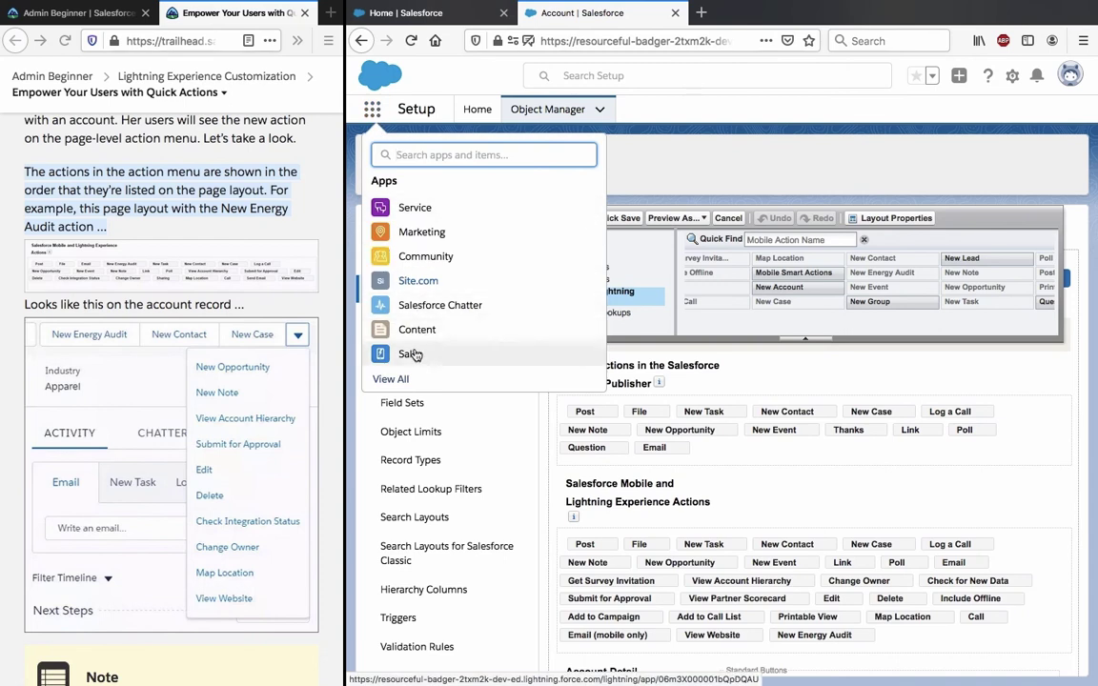
pyautogui.rightClick(434, 354)
pyautogui.click(436, 357)
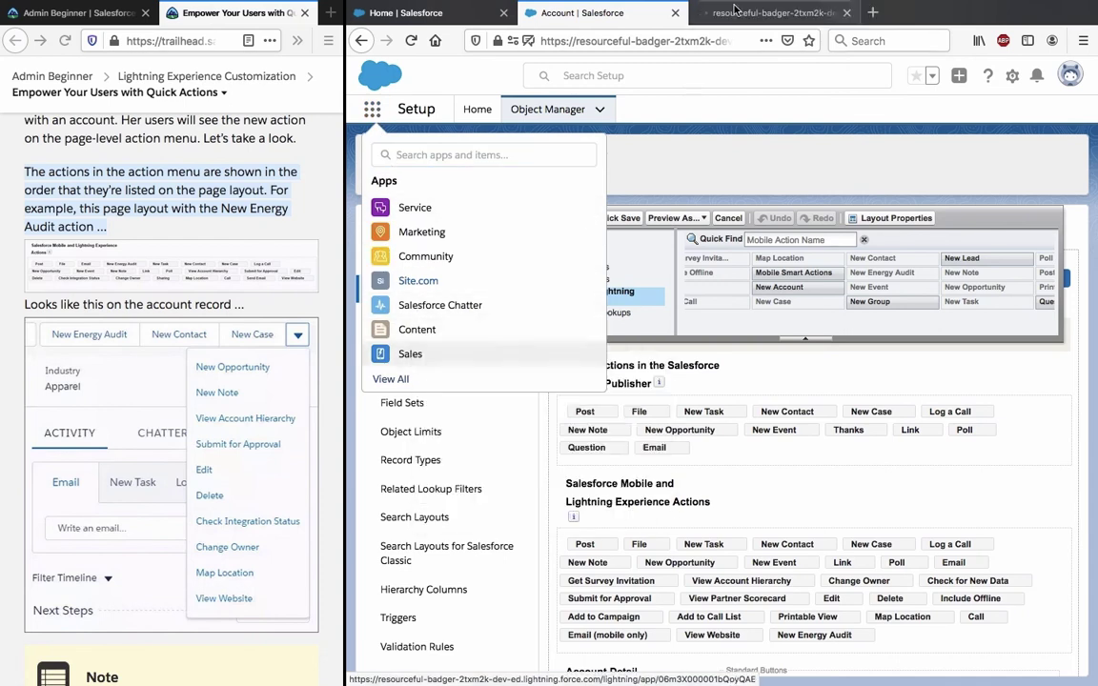
pyautogui.click(741, 11)
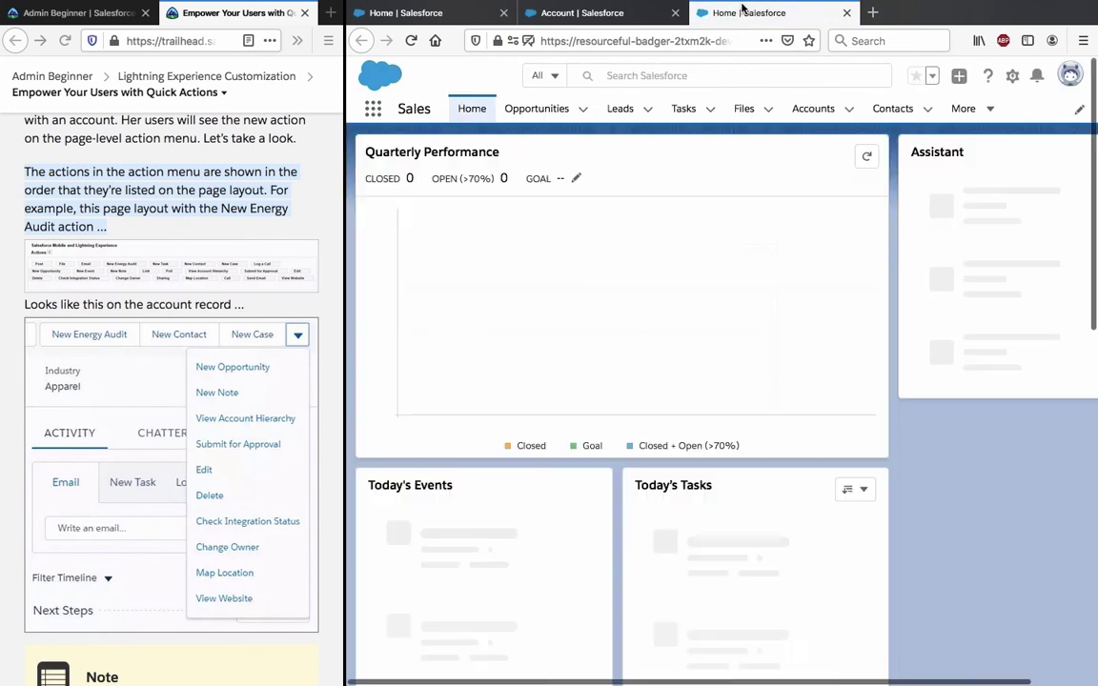
pyautogui.scroll(-5, 662, 315)
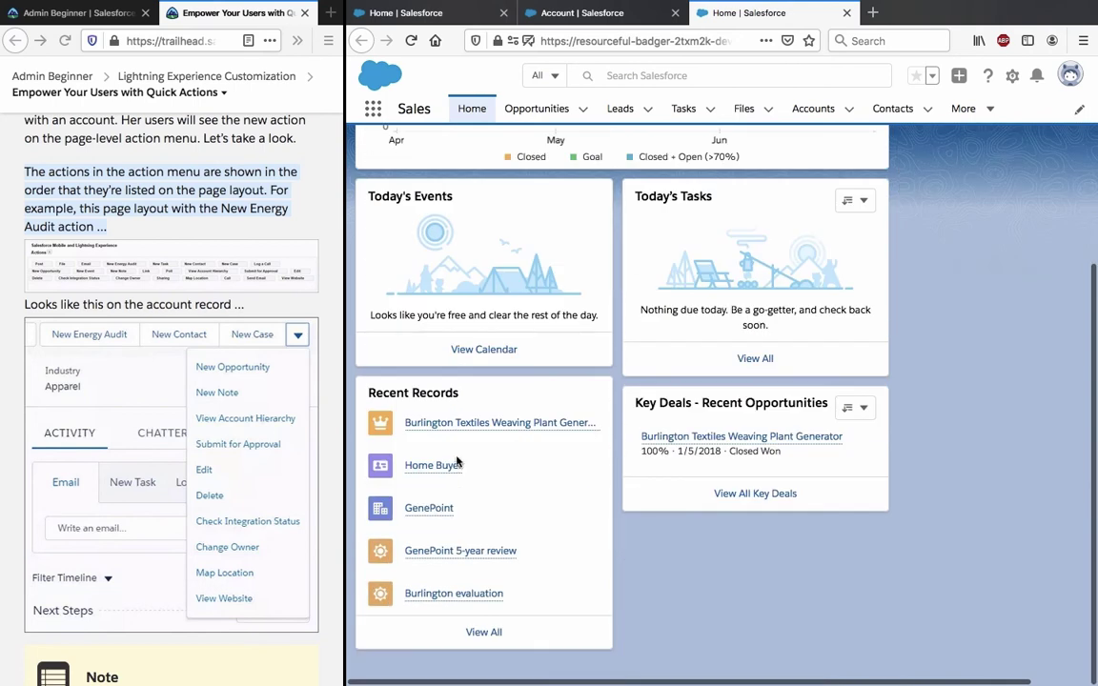
pyautogui.click(444, 510)
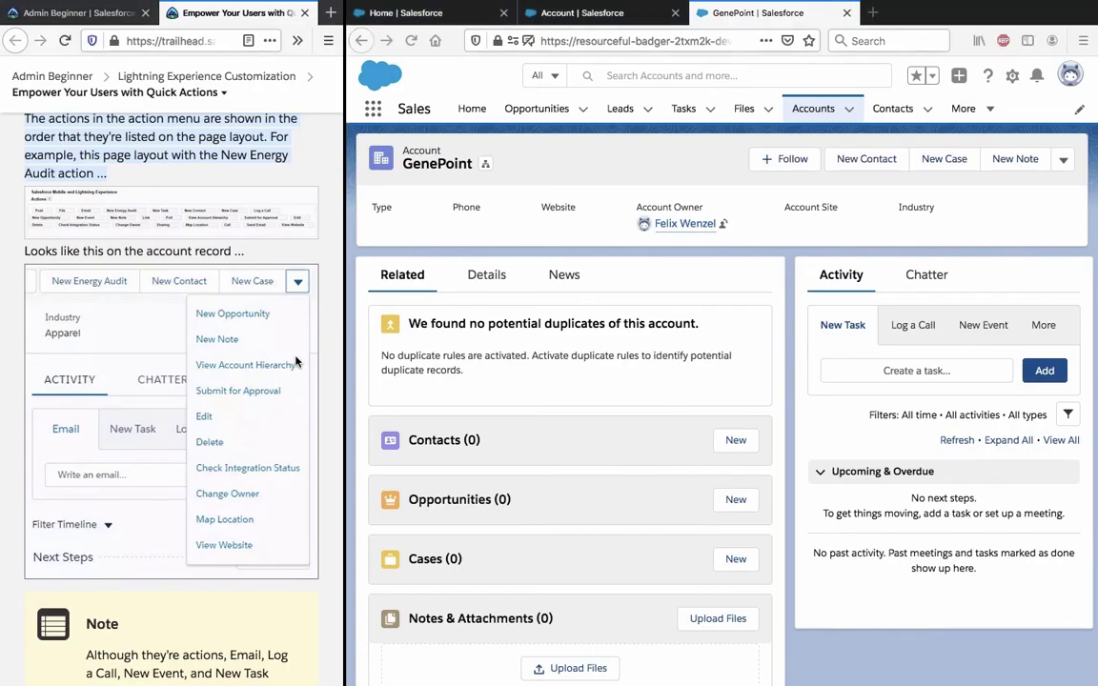
# - Open the New Energy Audit form from GenePoint's action menu to check it, and cancel it without creating a record
pyautogui.click(1061, 161)
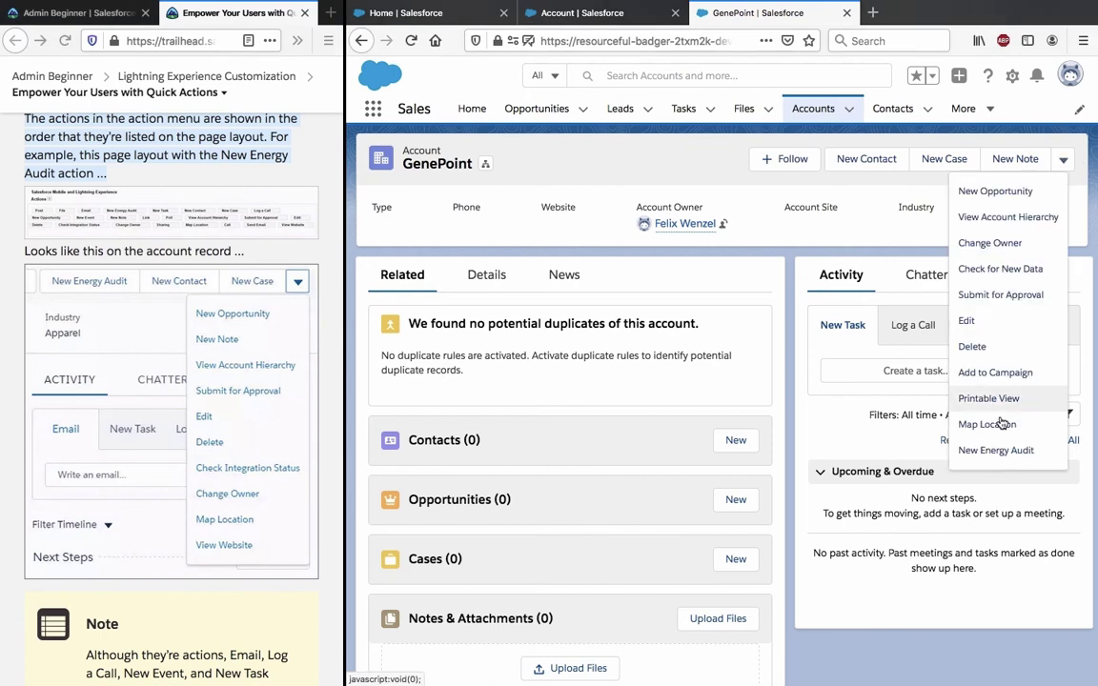
pyautogui.click(996, 450)
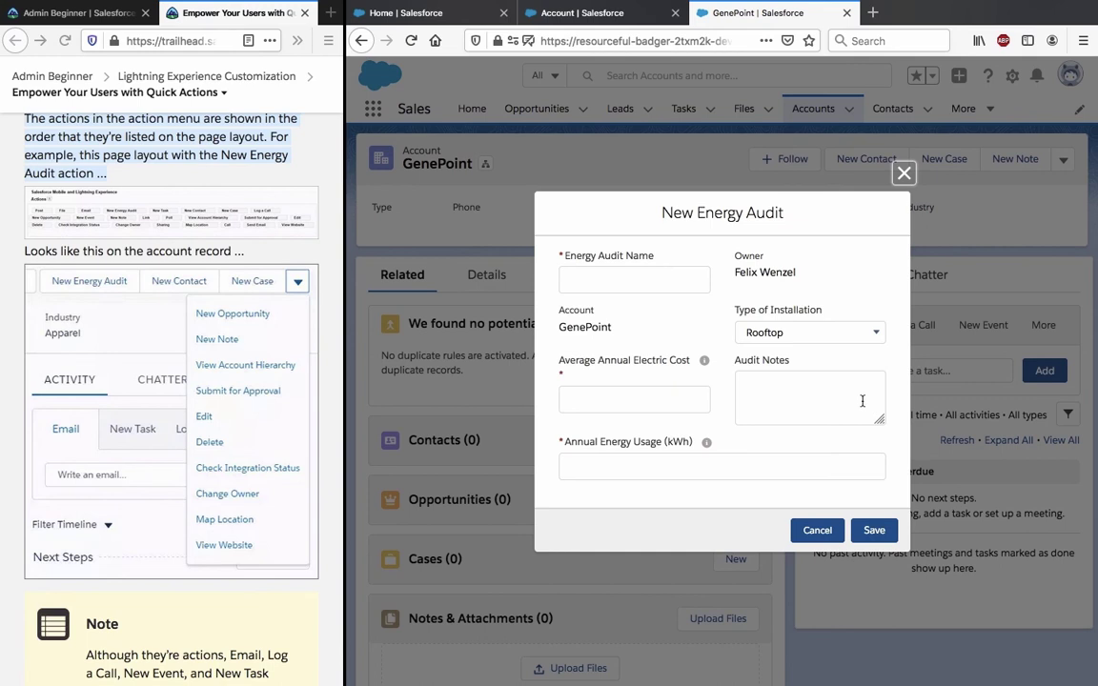
pyautogui.click(816, 531)
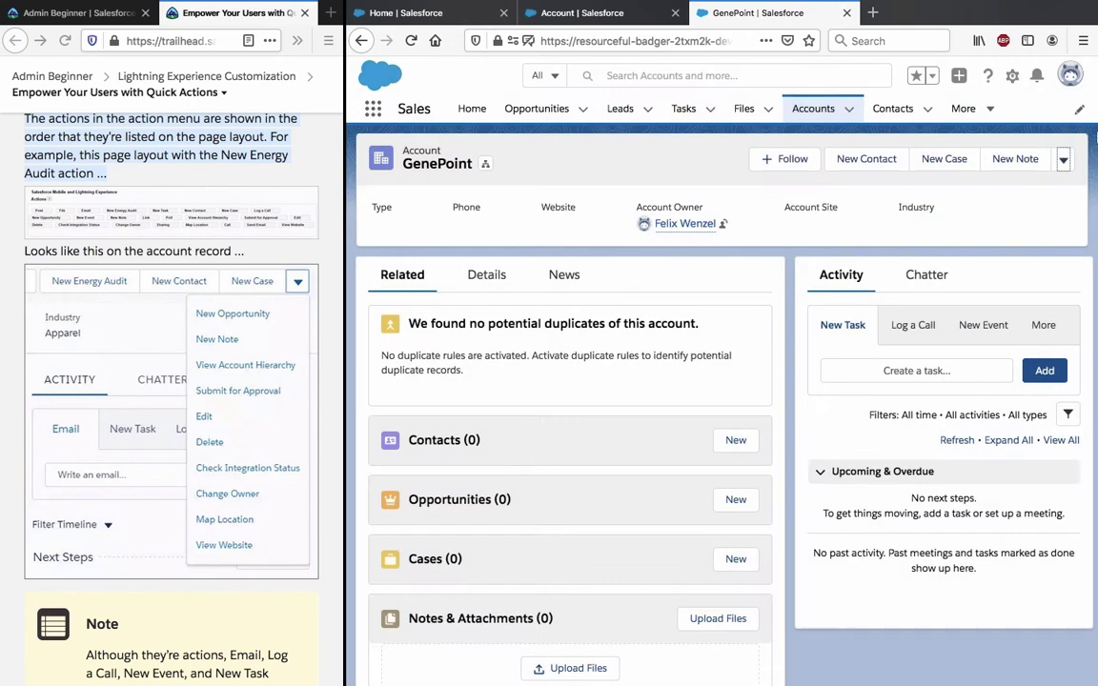
pyautogui.click(1064, 158)
pyautogui.click(1064, 158)
# - Save the Account page layout as instruction six requires, and reload the GenePoint account record
pyautogui.scroll(-10, 181, 325)
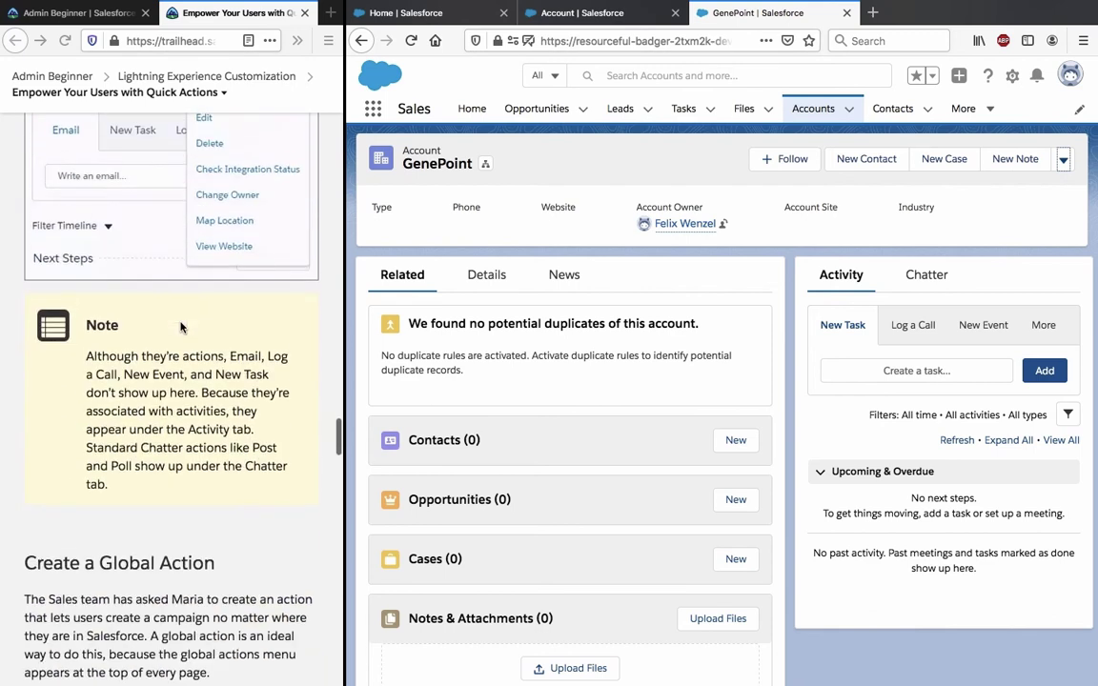
pyautogui.scroll(15, 181, 327)
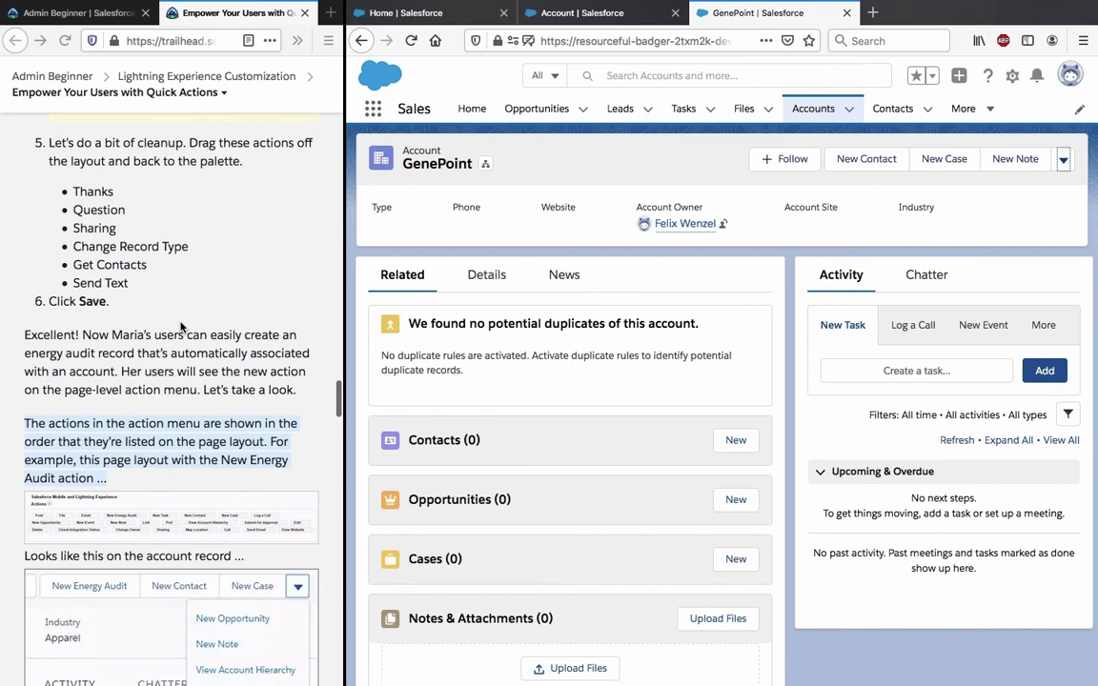
pyautogui.click(613, 14)
pyautogui.click(684, 125)
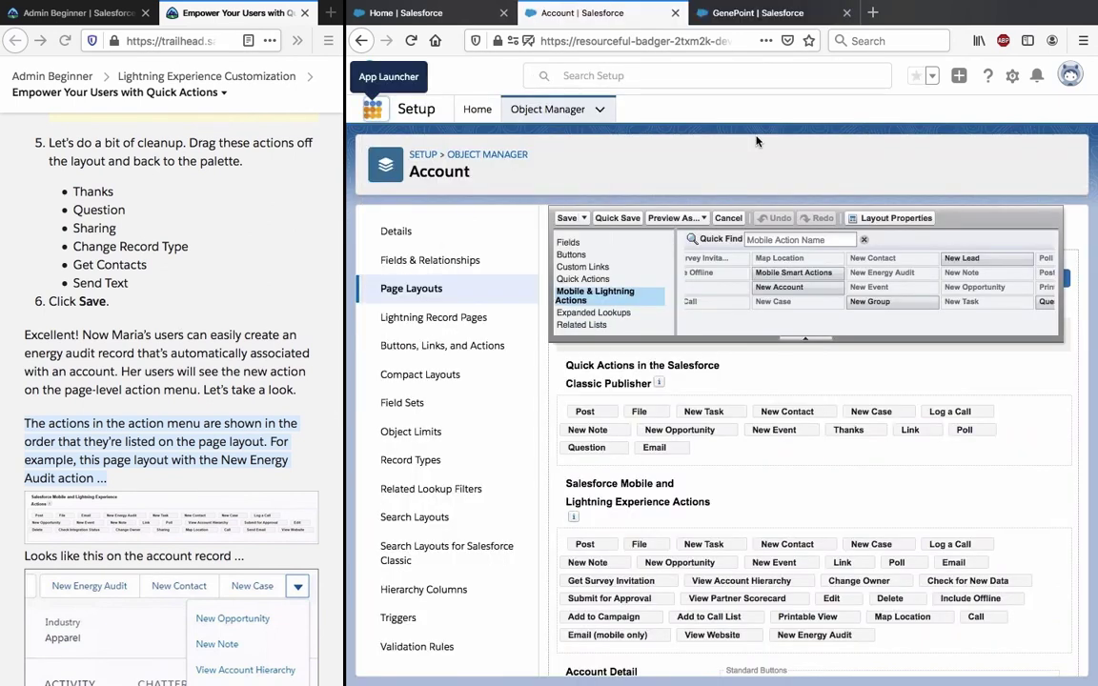
pyautogui.click(564, 220)
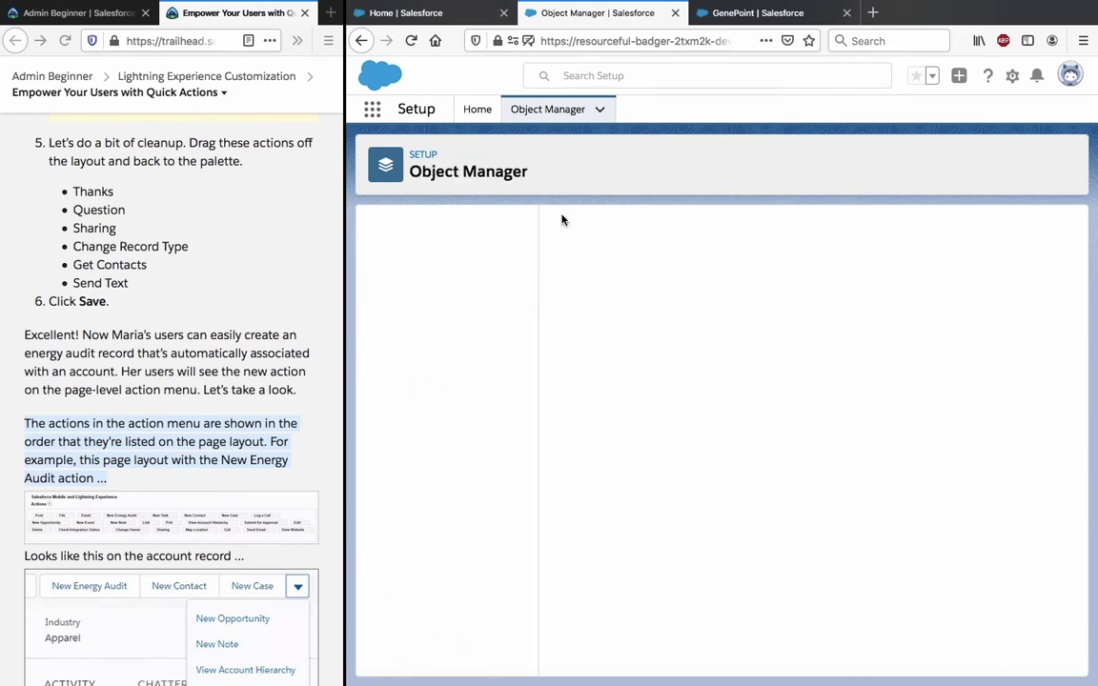
pyautogui.click(752, 16)
pyautogui.click(415, 35)
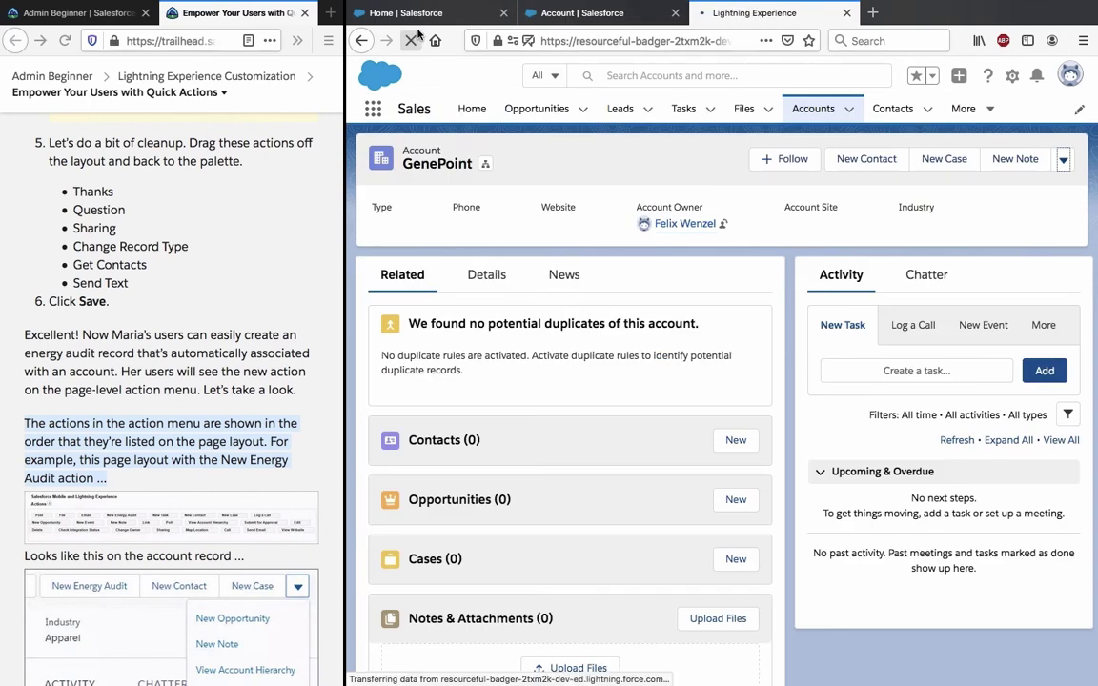
pyautogui.click(586, 13)
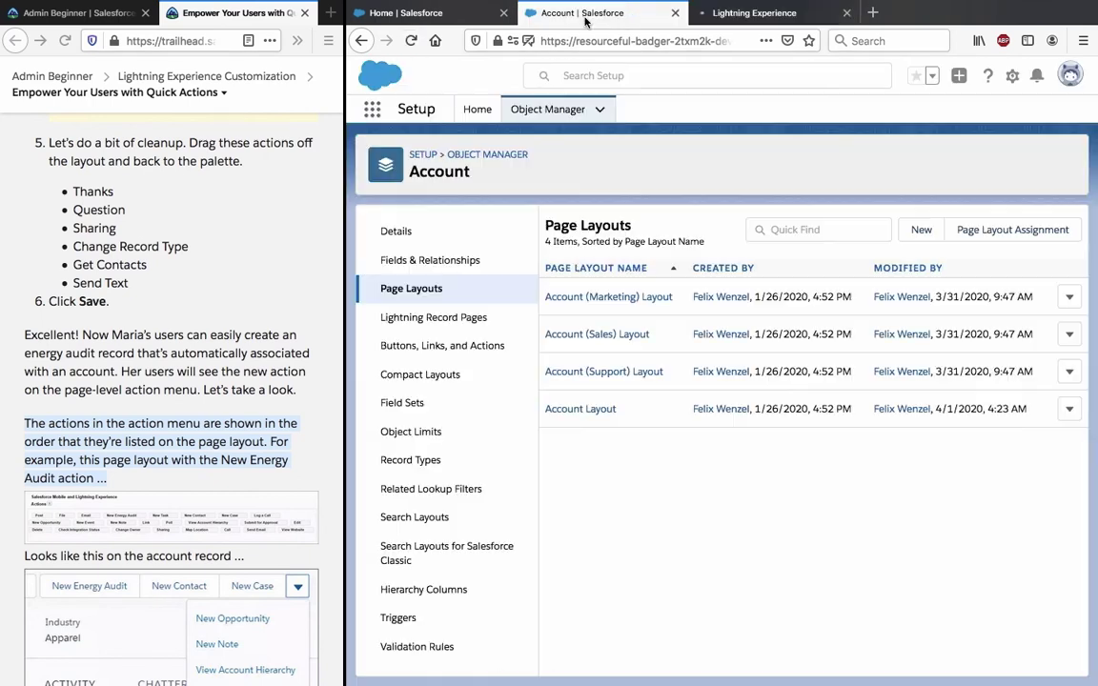
pyautogui.click(721, 16)
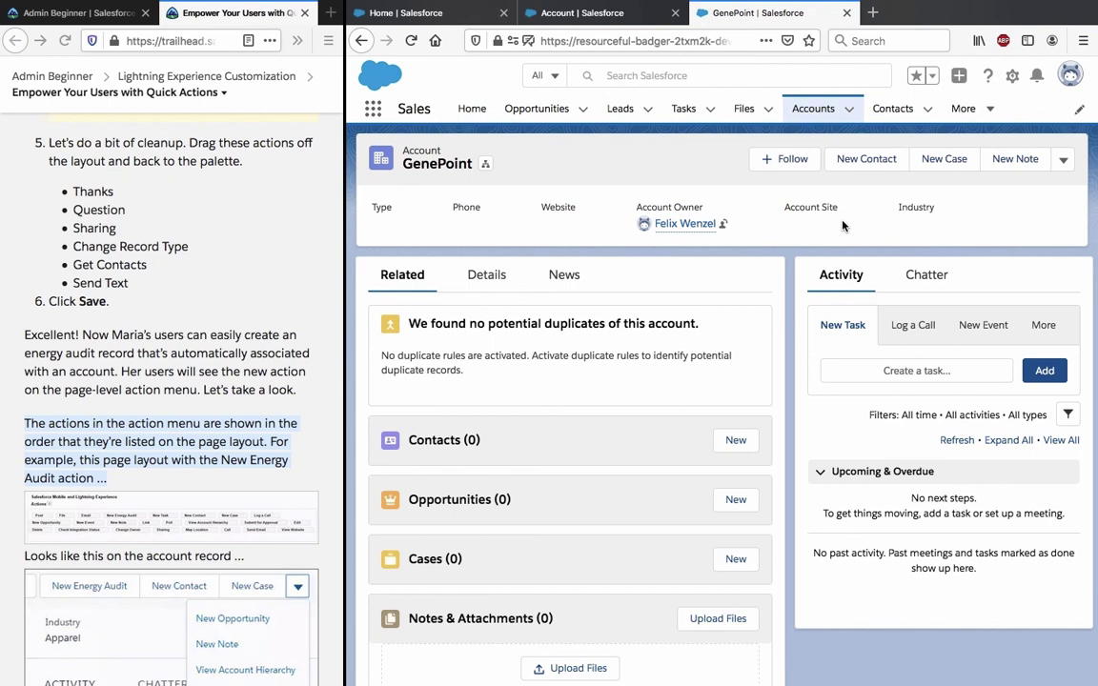
# - Review GenePoint's details and action menu after the reload, and open and close the New Energy Audit form
pyautogui.click(486, 276)
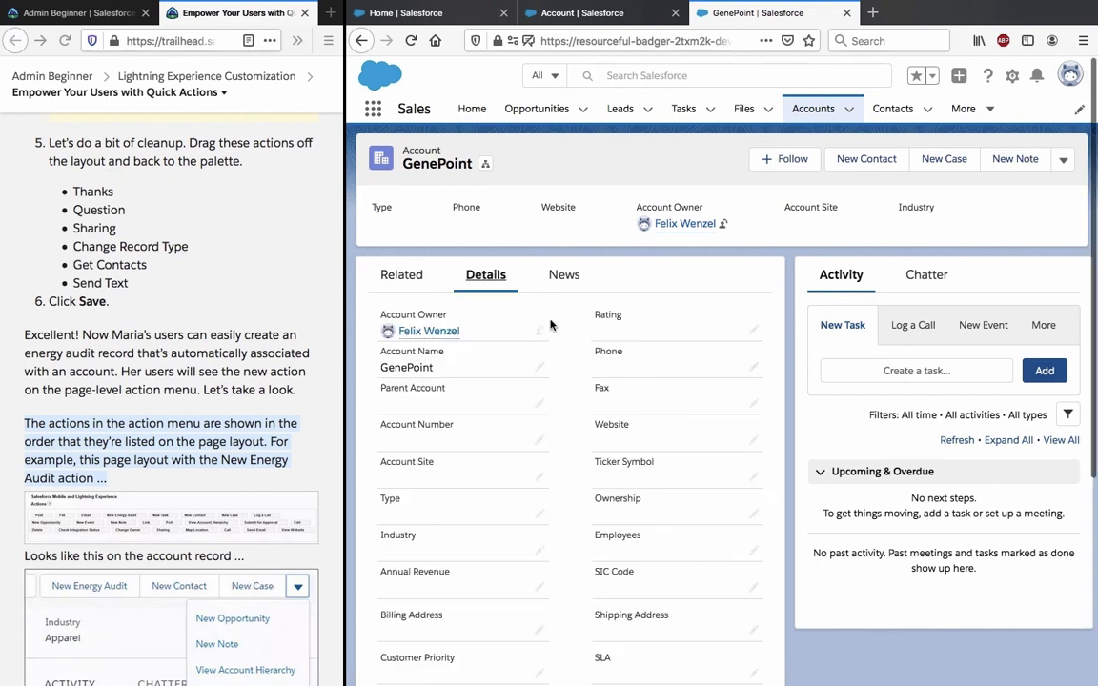
pyautogui.scroll(-5, 550, 326)
pyautogui.scroll(5, 550, 326)
pyautogui.click(1060, 160)
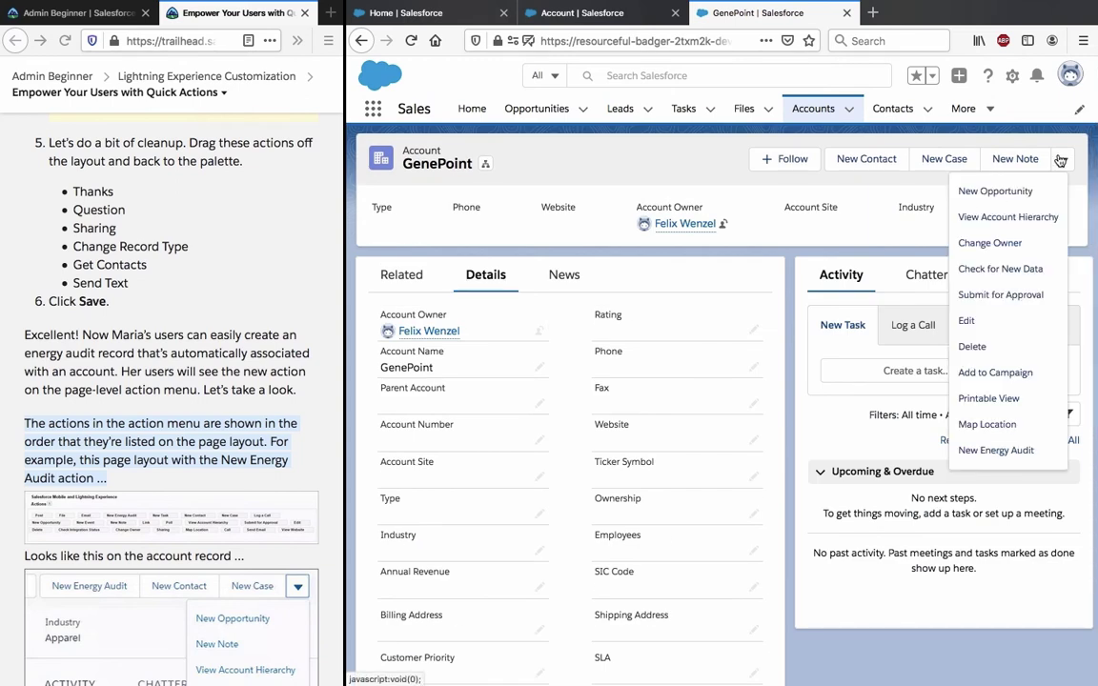
pyautogui.click(962, 448)
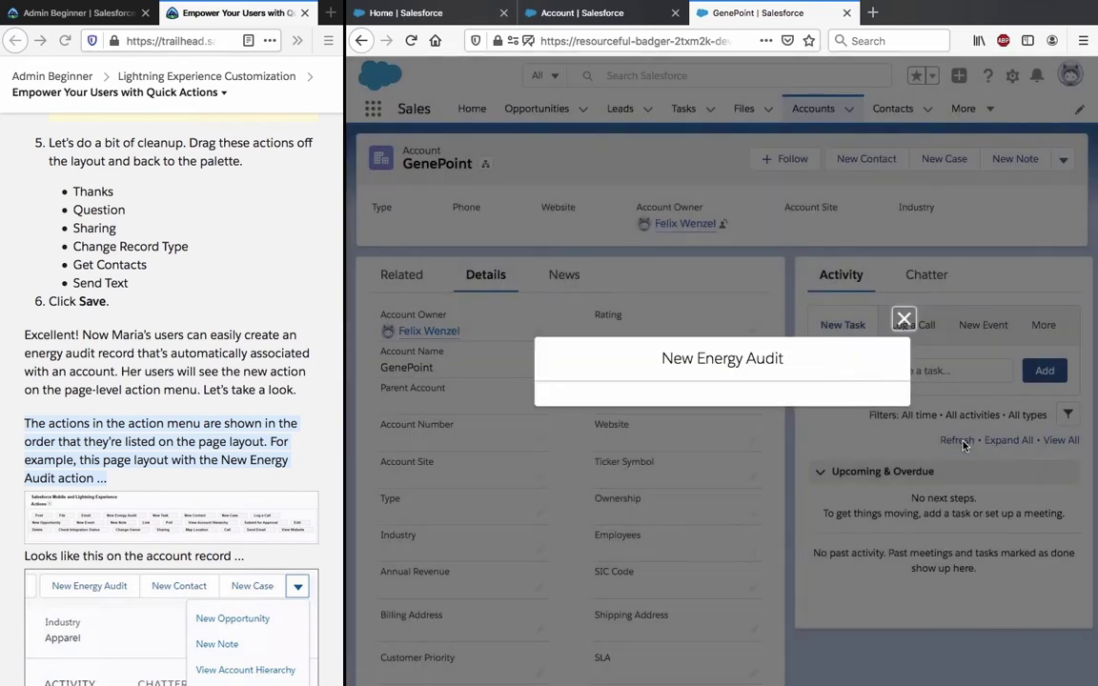
pyautogui.click(901, 171)
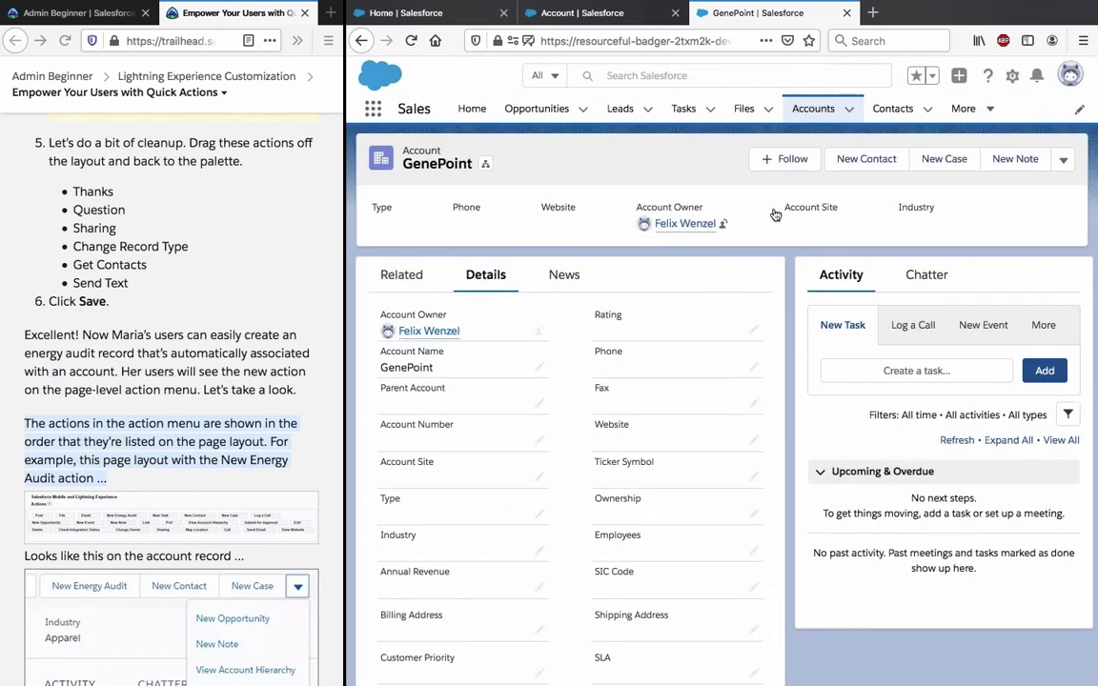
# - Review Trailhead's example action menu and instructions four to six against the saved Account page layouts
pyautogui.click(251, 375)
pyautogui.scroll(-3, 251, 375)
pyautogui.scroll(-1, 250, 375)
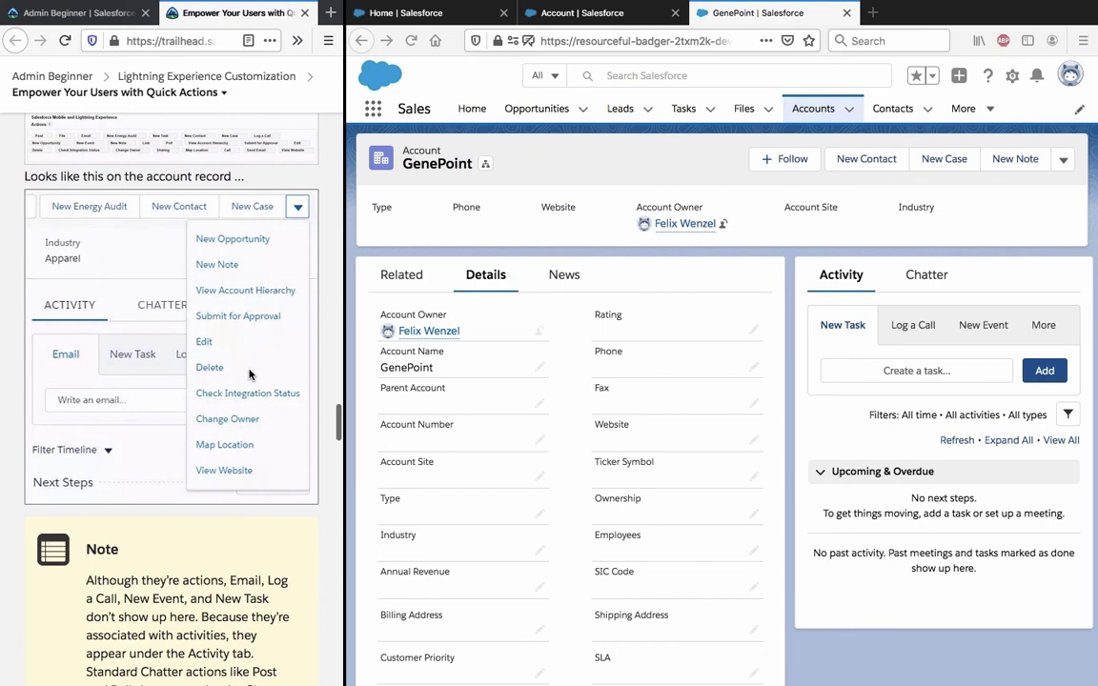
pyautogui.scroll(1, 251, 374)
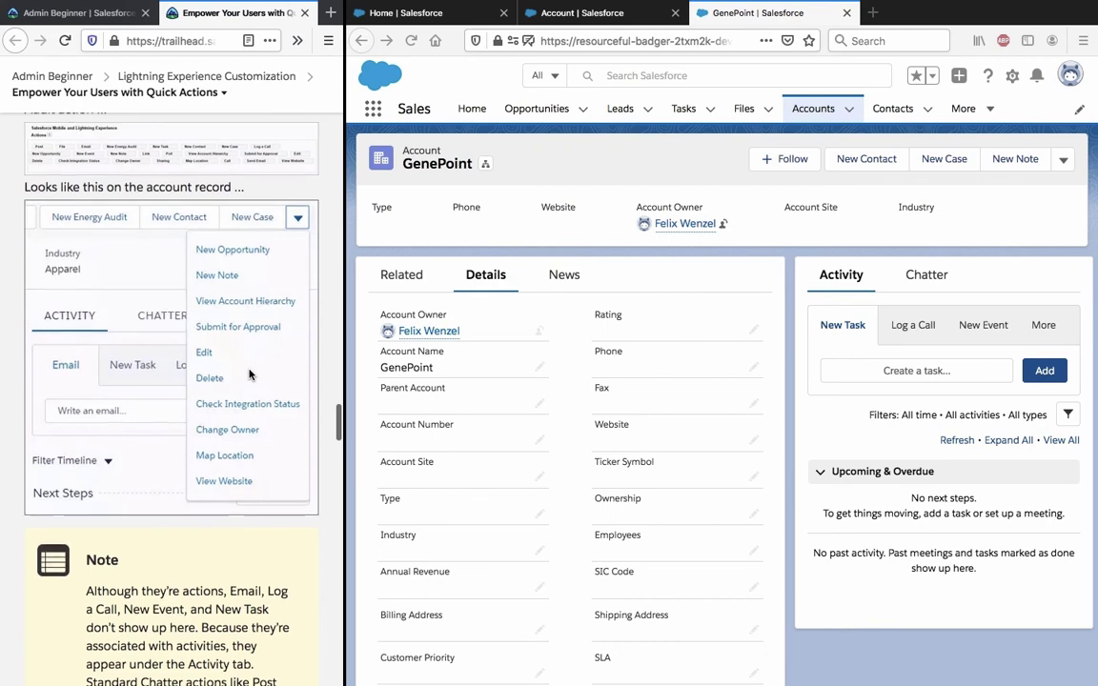
pyautogui.click(613, 26)
pyautogui.scroll(5, 130, 327)
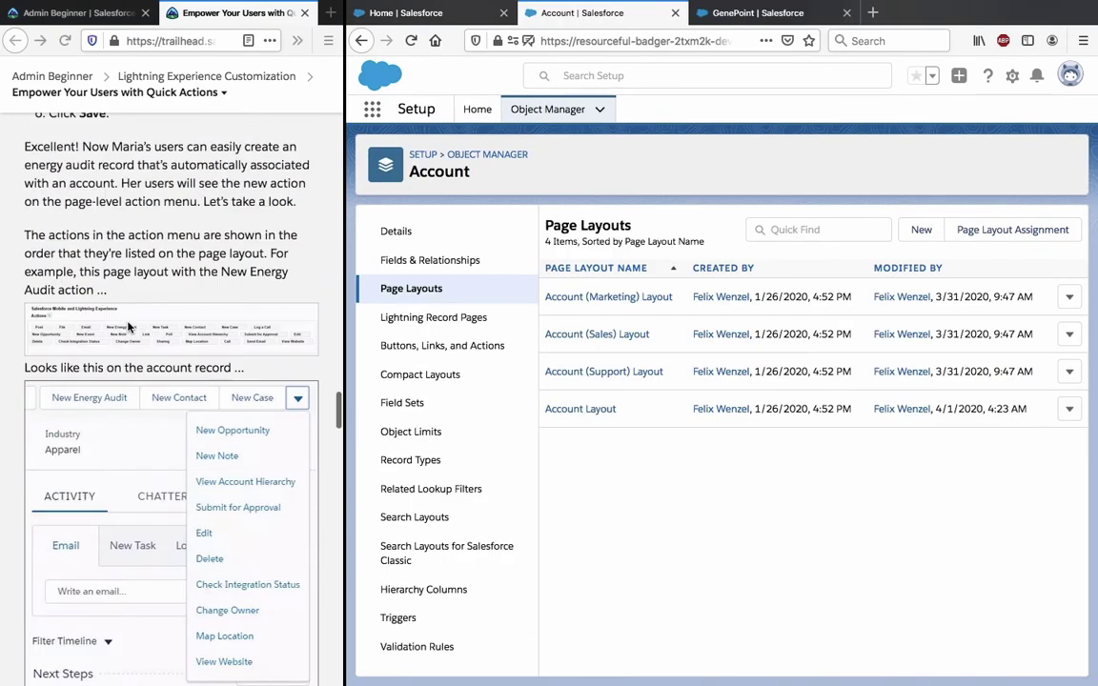
pyautogui.scroll(2, 130, 327)
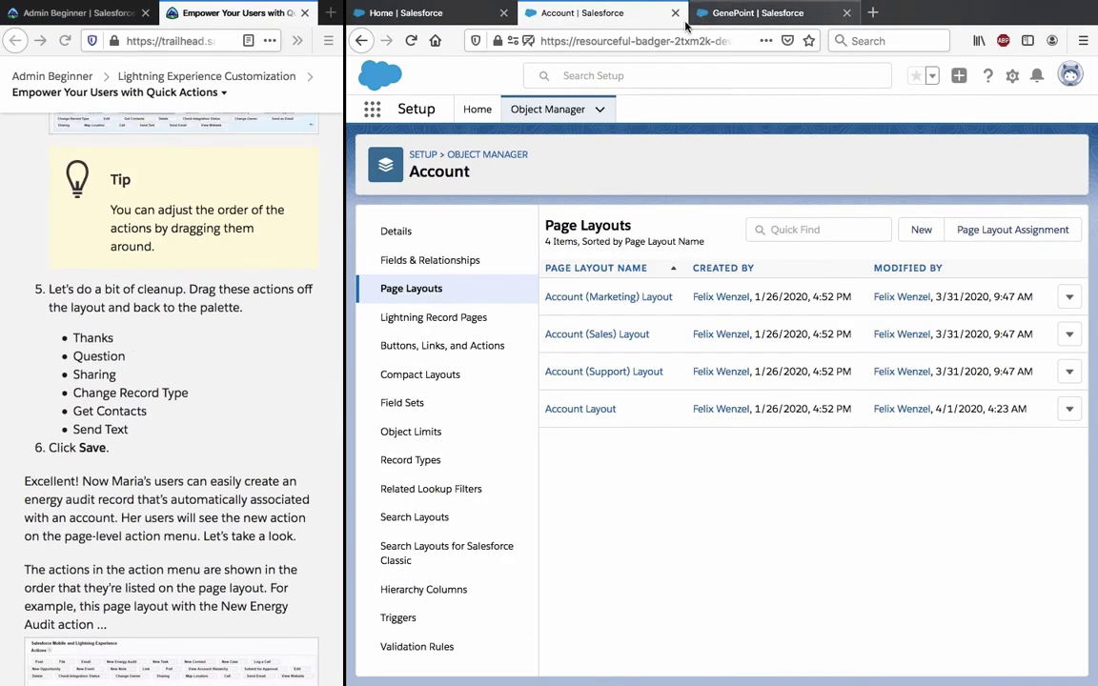
pyautogui.scroll(5, 143, 400)
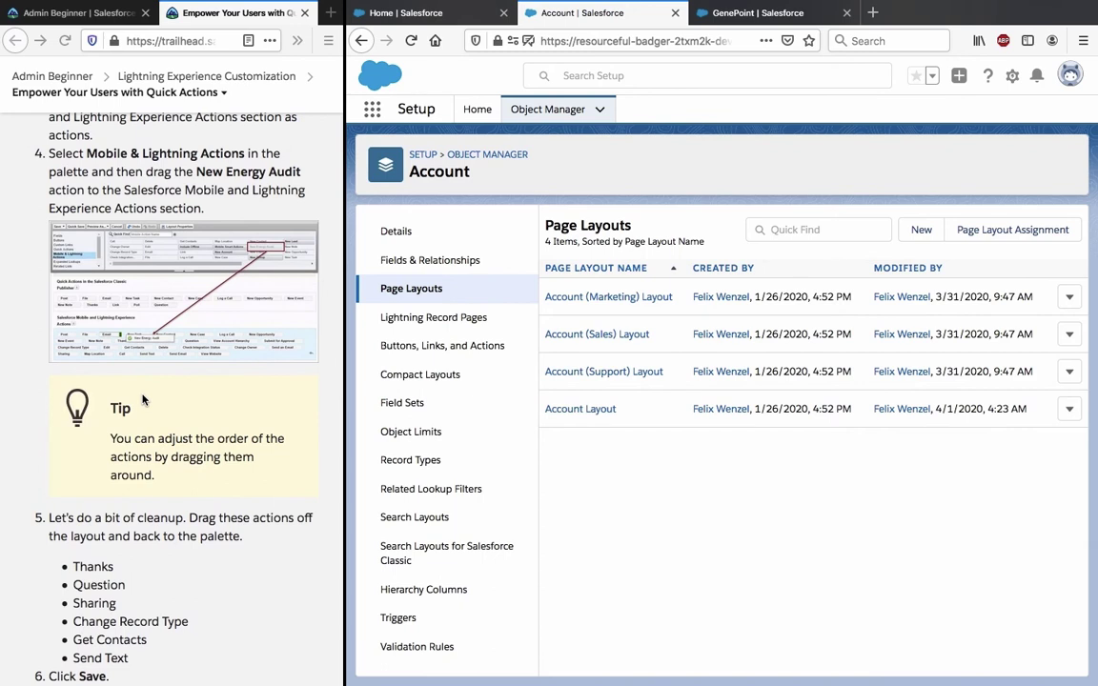
# - Return to the GenePoint account and compare the order of its page-level action menu with the Trailhead example
pyautogui.click(753, 14)
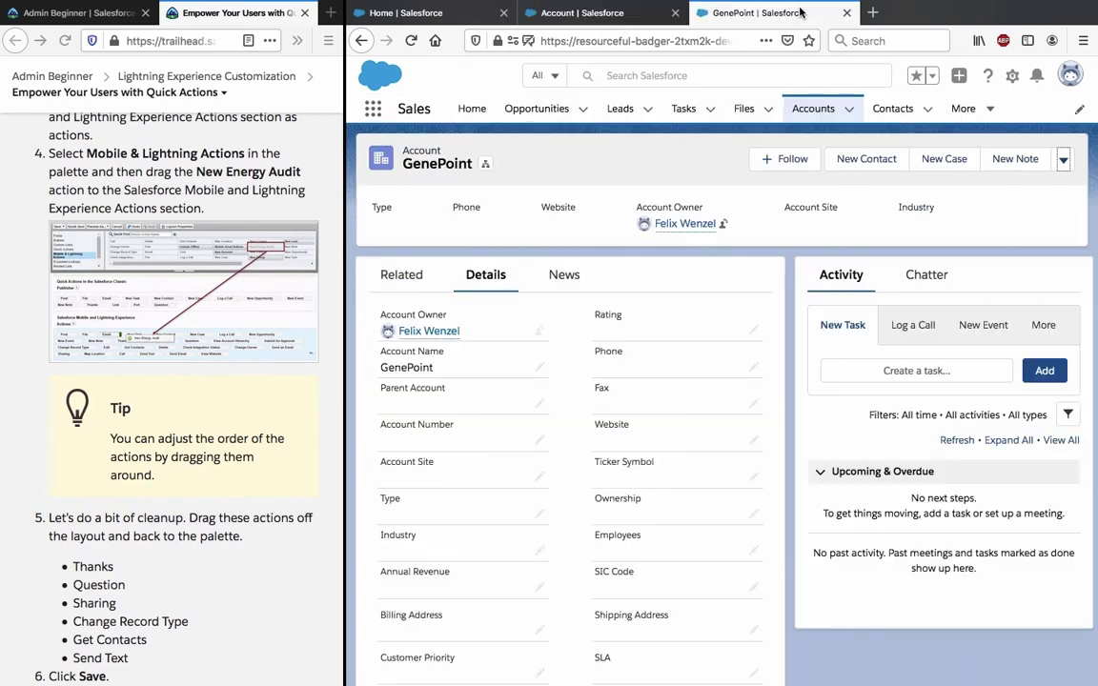
pyautogui.click(1063, 162)
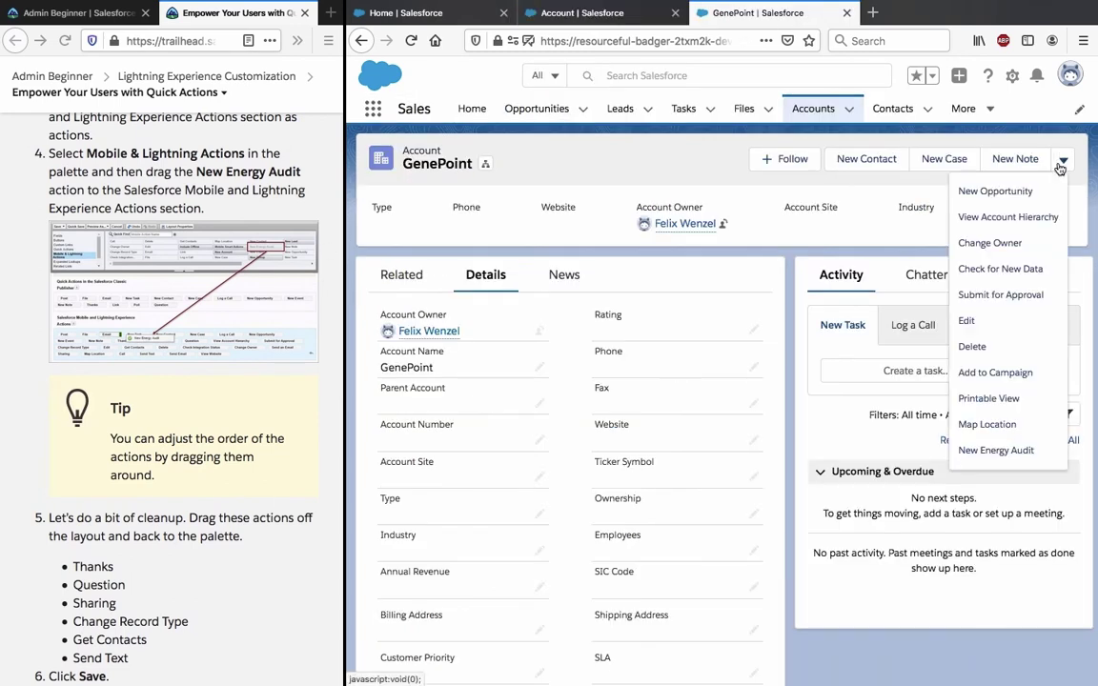
pyautogui.click(1060, 166)
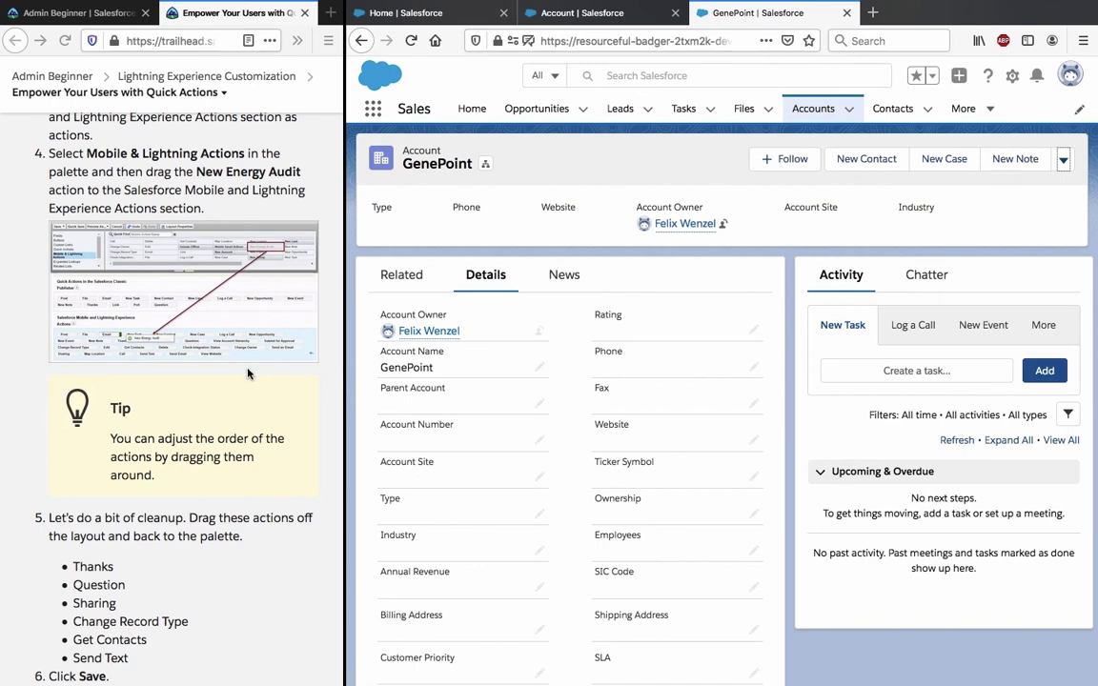
pyautogui.click(1064, 164)
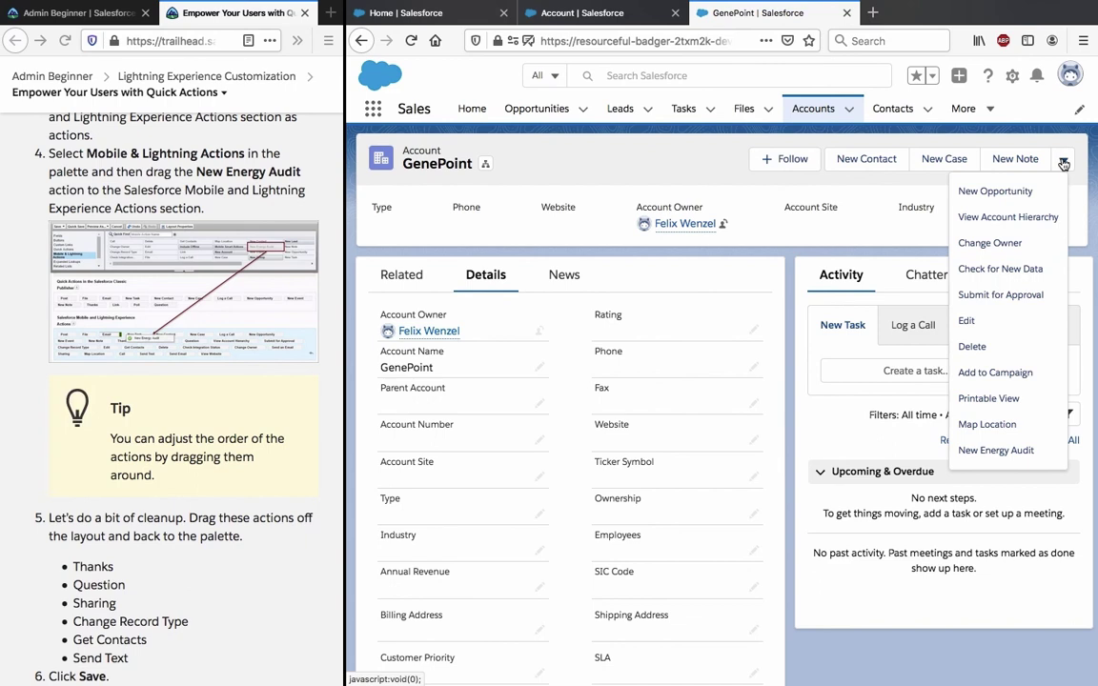
pyautogui.click(1064, 164)
# - Read the Trailhead note on where activity actions and standard Chatter actions appear on the account record
pyautogui.scroll(-2, 129, 467)
pyautogui.scroll(-10, 132, 472)
pyautogui.scroll(3, 132, 472)
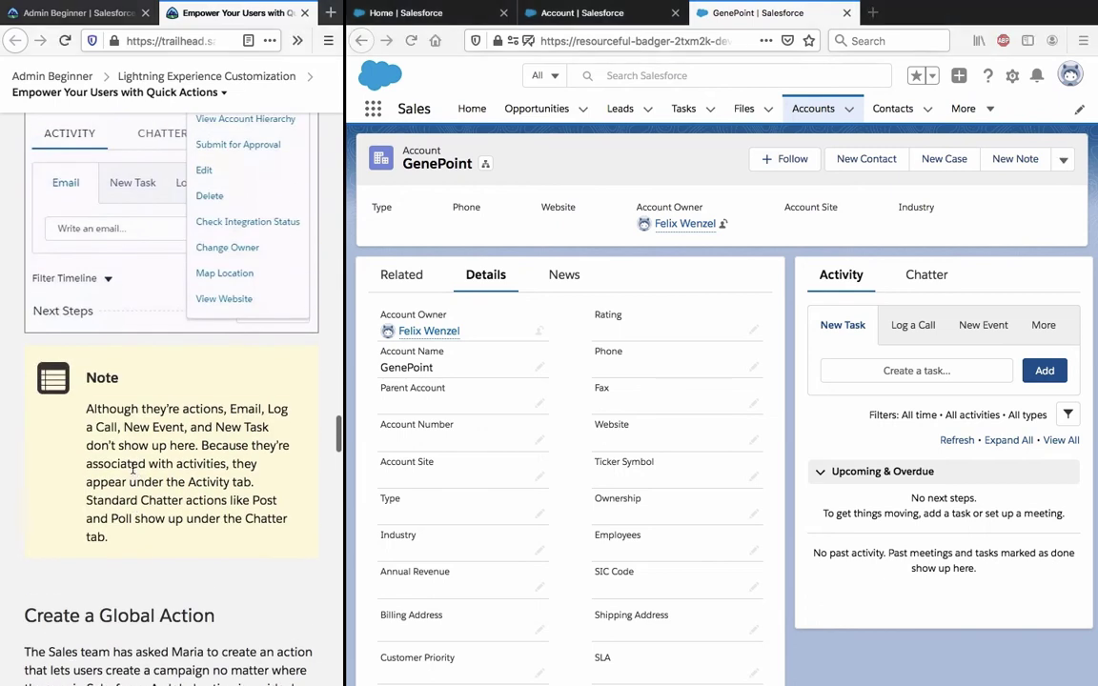
pyautogui.tripleClick(133, 469)
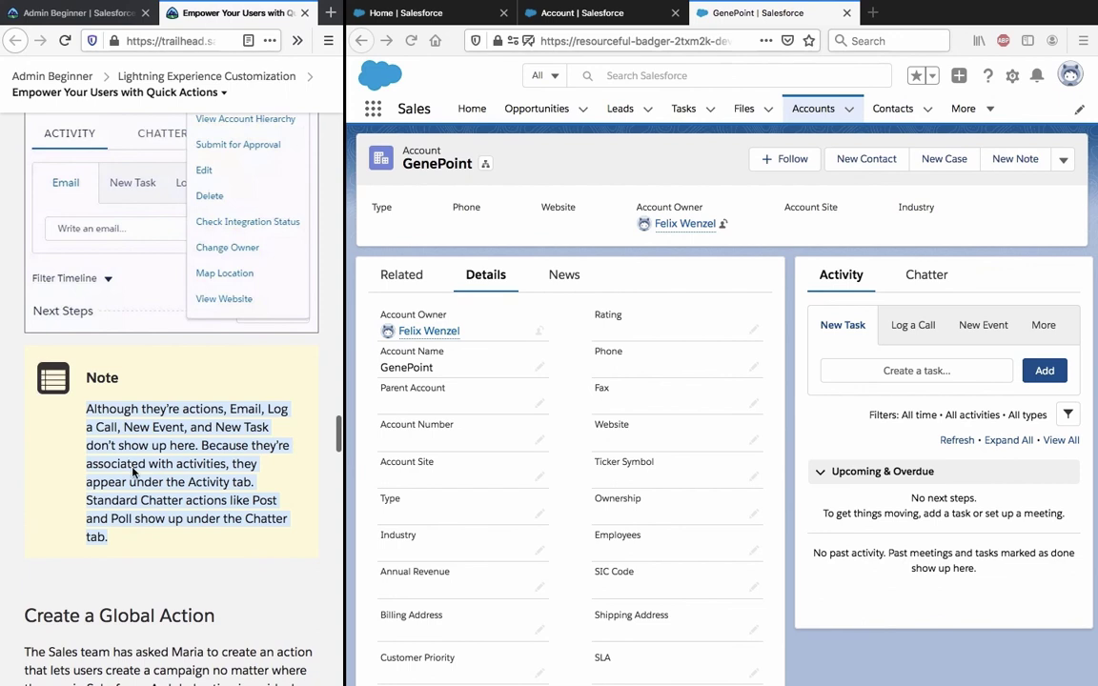
# - Consult Trailhead's Create a Global Action instructions and open the Global Actions page in Setup by searching for "Global Actions"
pyautogui.scroll(-5, 133, 467)
pyautogui.scroll(-1, 133, 472)
pyautogui.scroll(1, 132, 472)
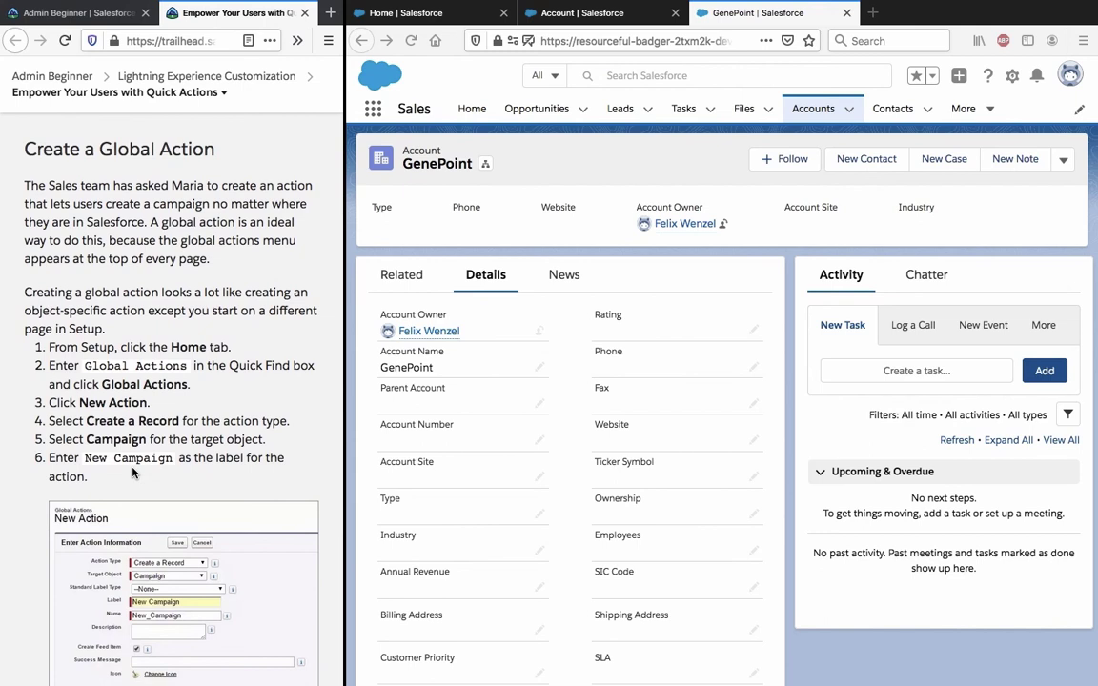
pyautogui.scroll(-3, 134, 472)
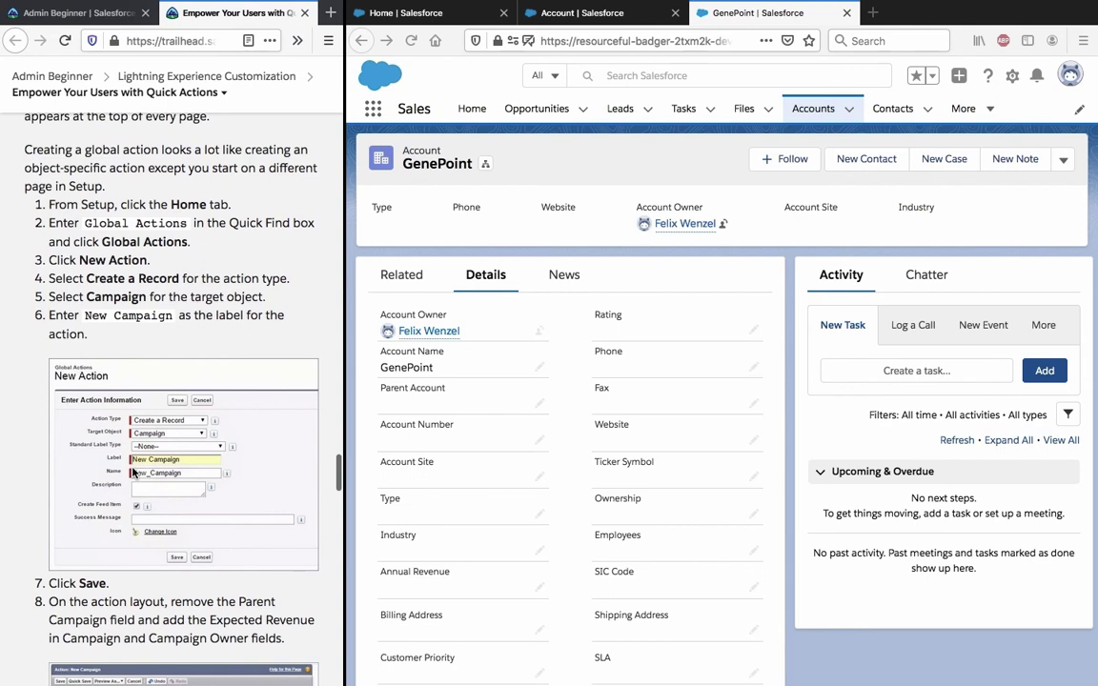
pyautogui.scroll(-1, 134, 472)
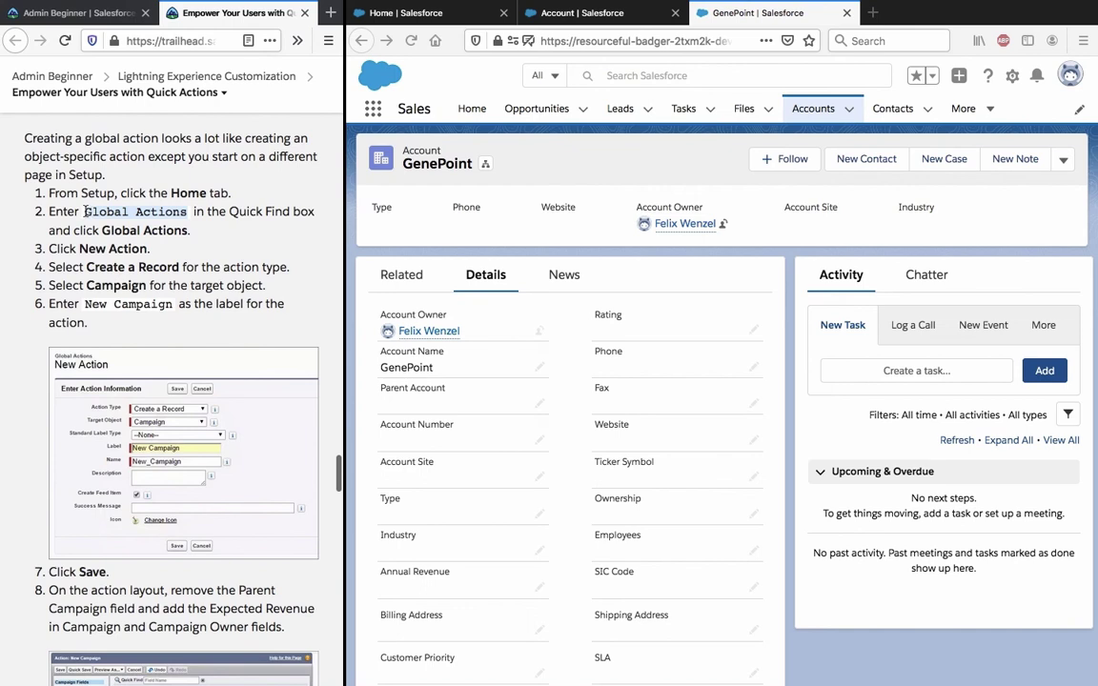
pyautogui.click(572, 19)
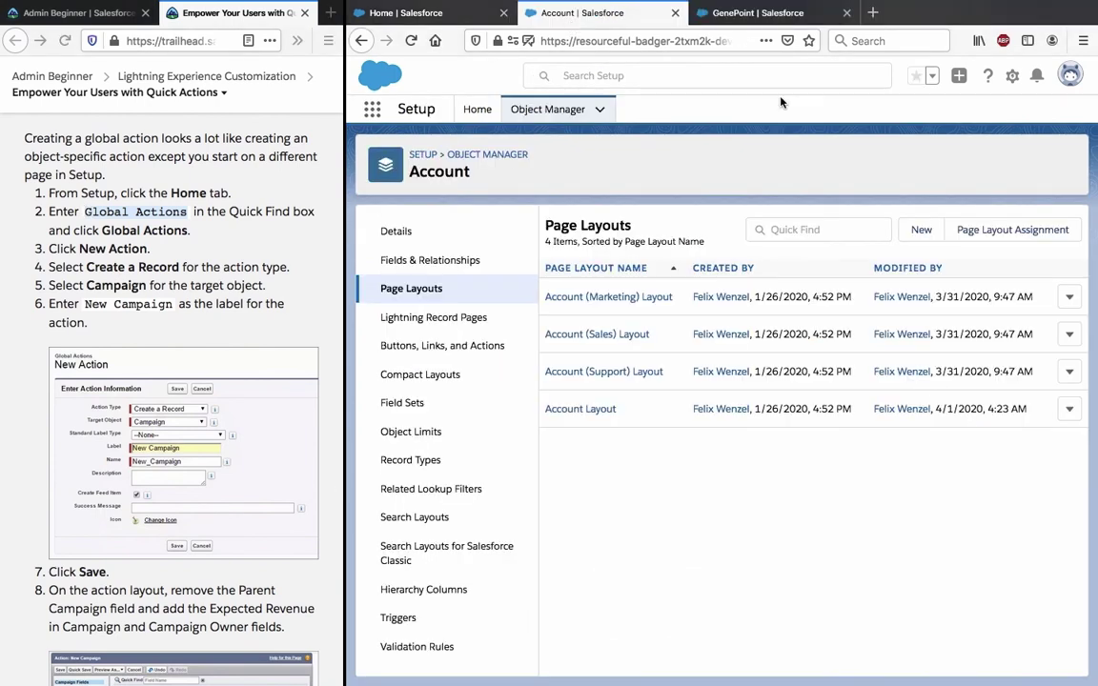
pyautogui.click(430, 164)
pyautogui.write('Global Actions')
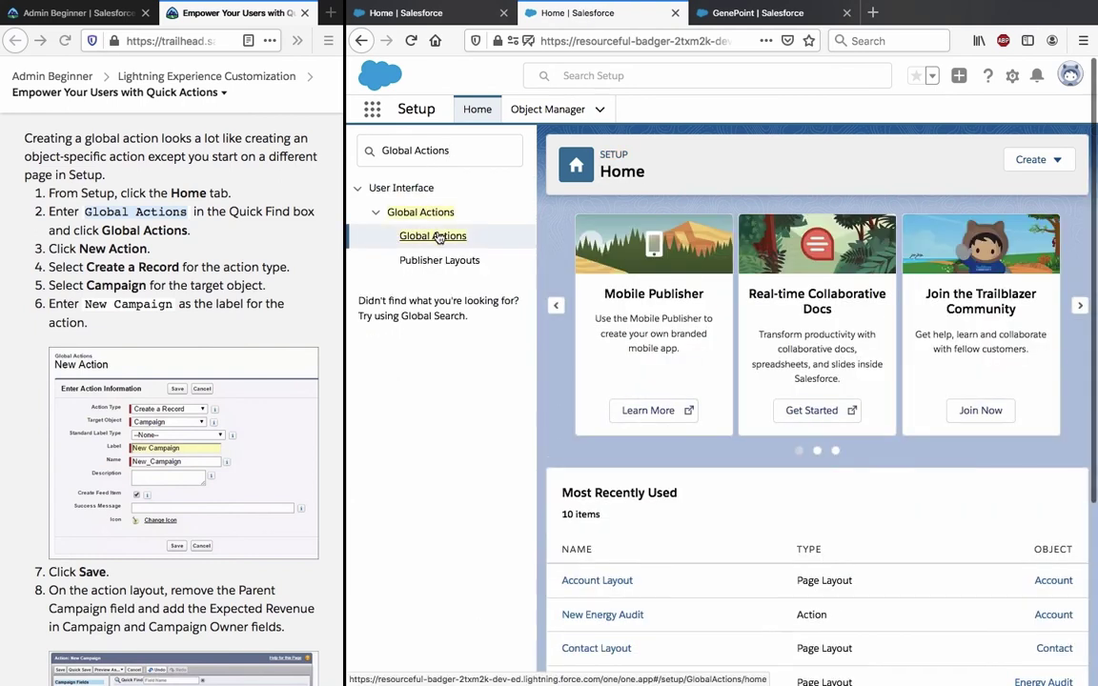
pyautogui.click(437, 238)
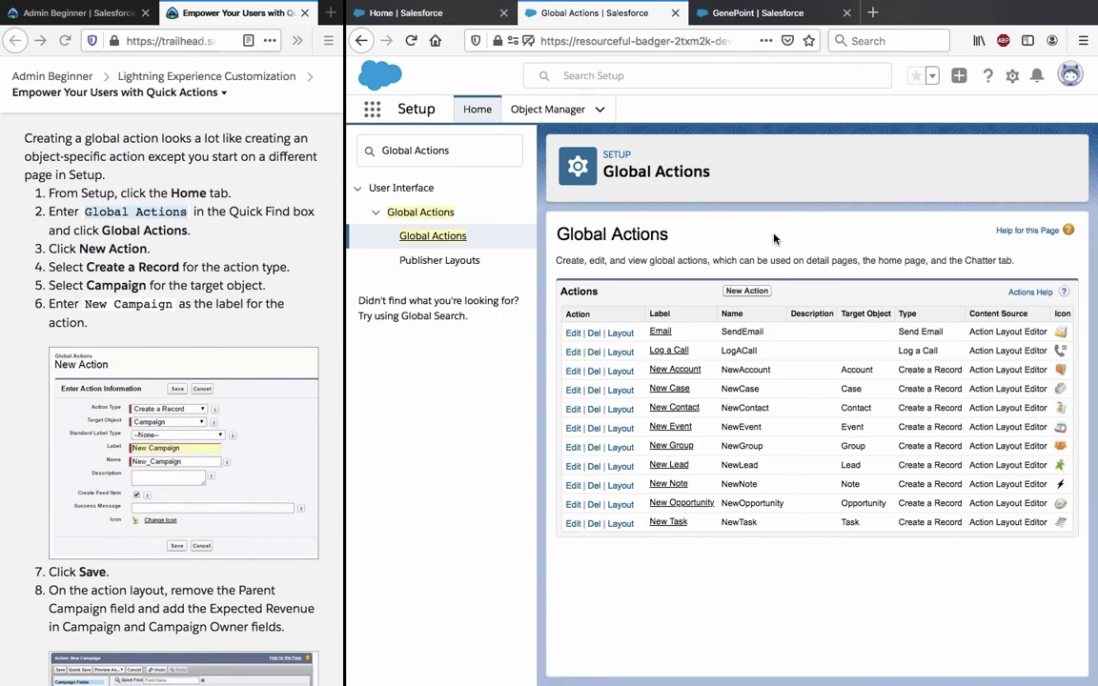
# - Create and save a global action of type Create a Record with target object Campaign and label New Campaign
pyautogui.click(753, 293)
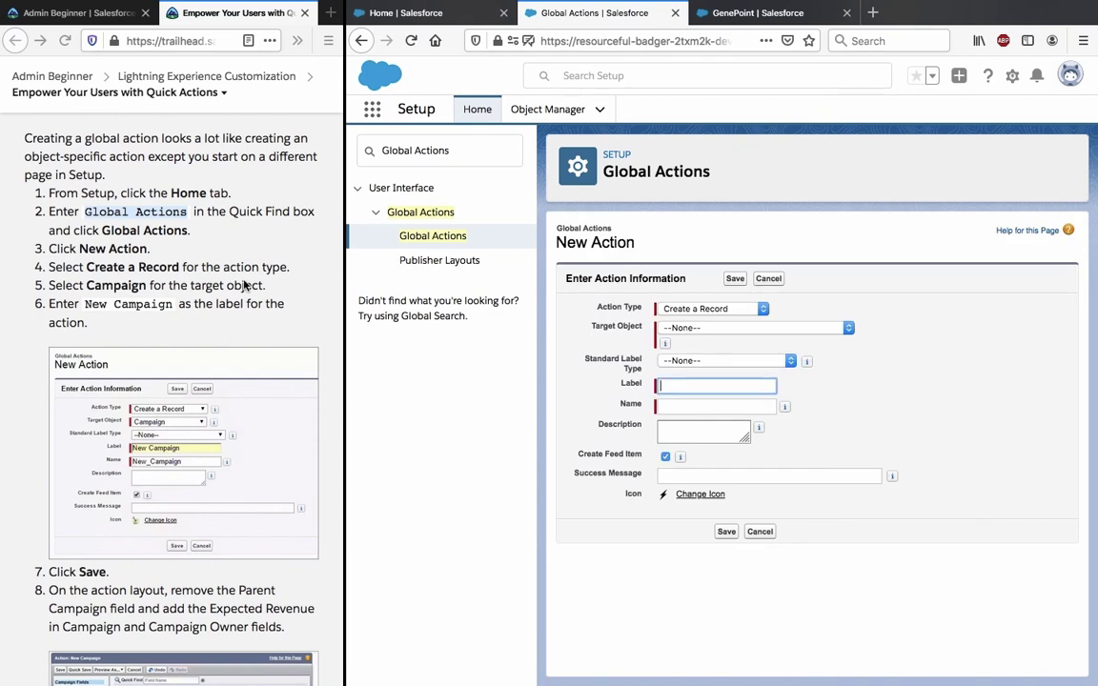
pyautogui.click(114, 302)
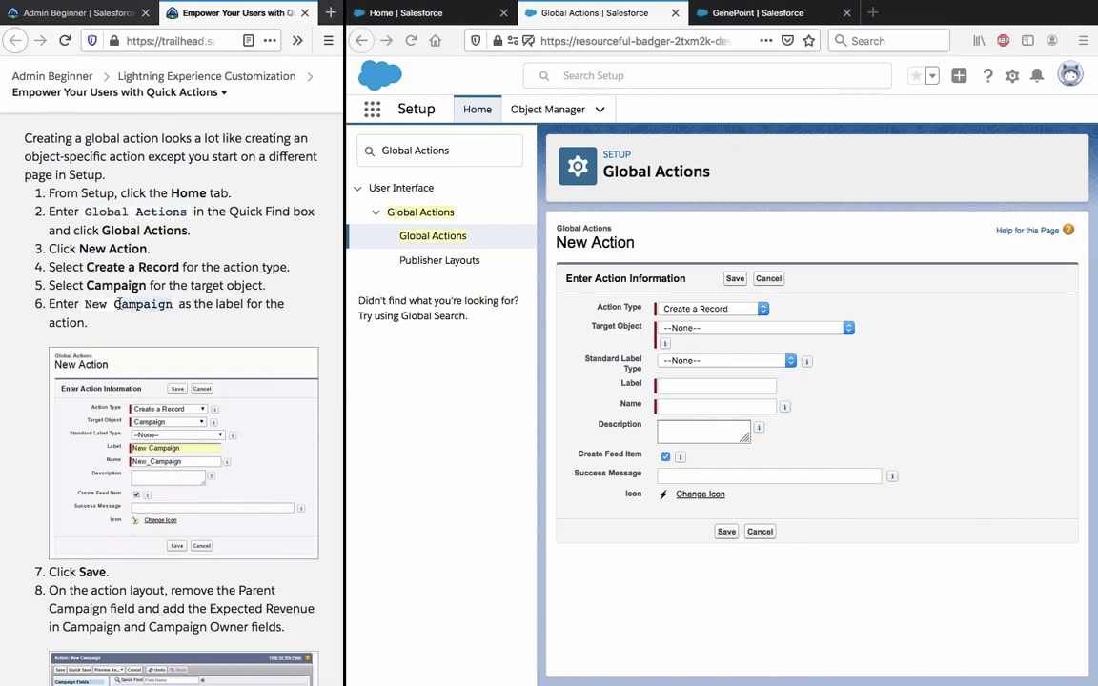
pyautogui.moveTo(85, 303); pyautogui.dragTo(175, 303)
pyautogui.click(727, 331)
pyautogui.click(704, 361)
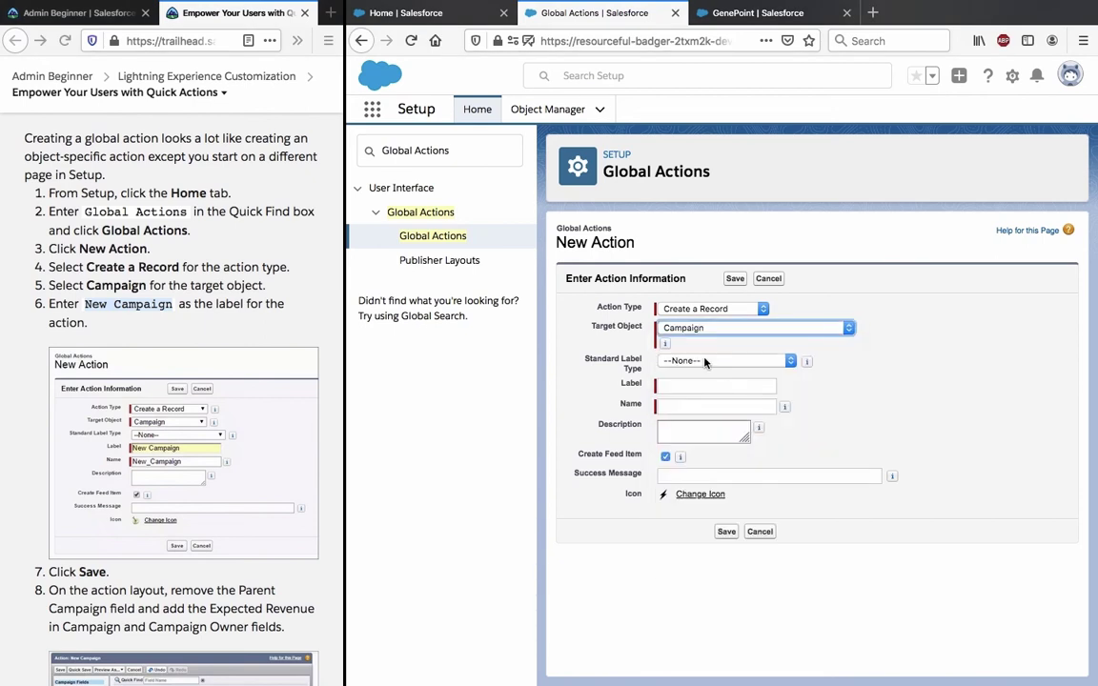
pyautogui.click(704, 361)
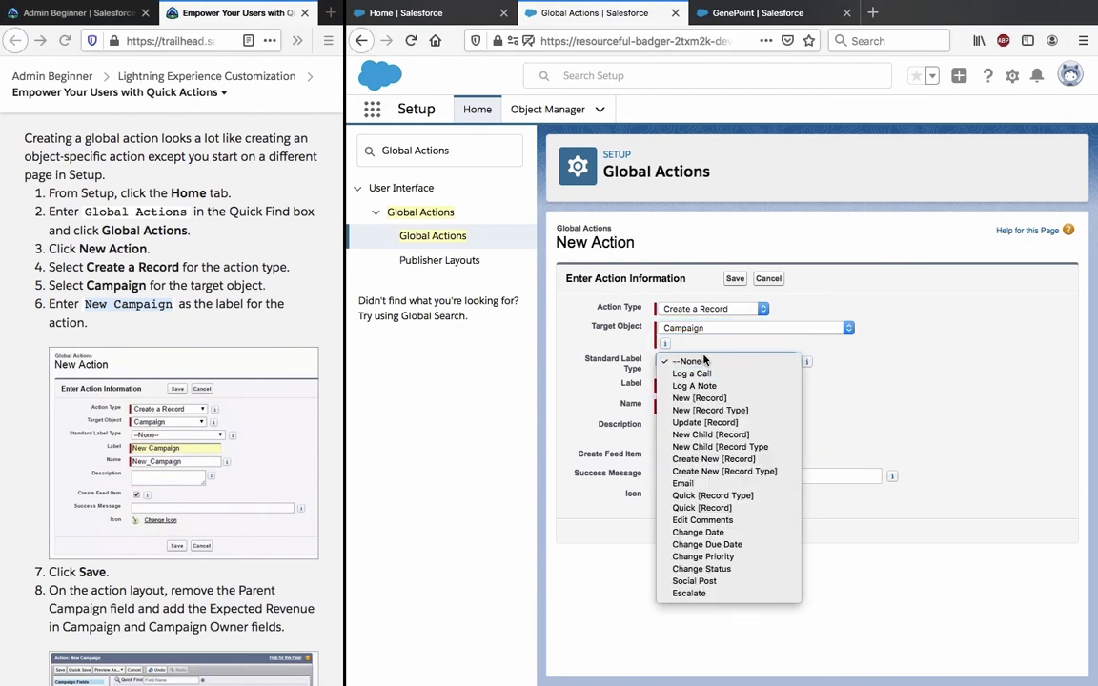
pyautogui.click(704, 361)
pyautogui.click(703, 386)
pyautogui.write('New Campaign')
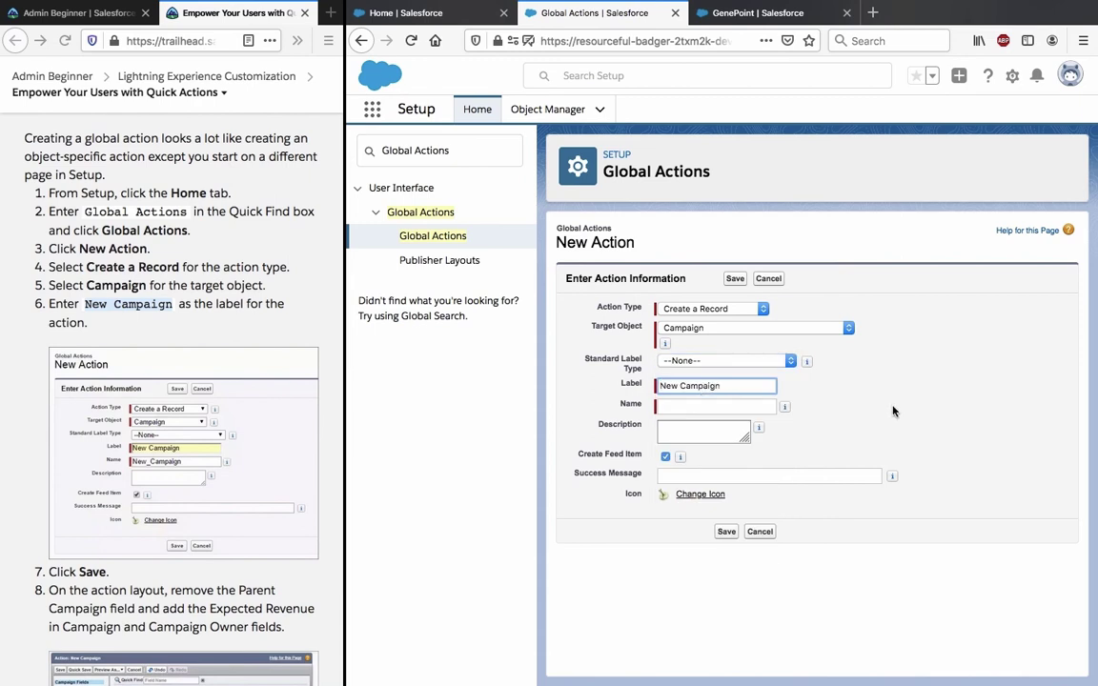
pyautogui.click(805, 372)
pyautogui.click(727, 530)
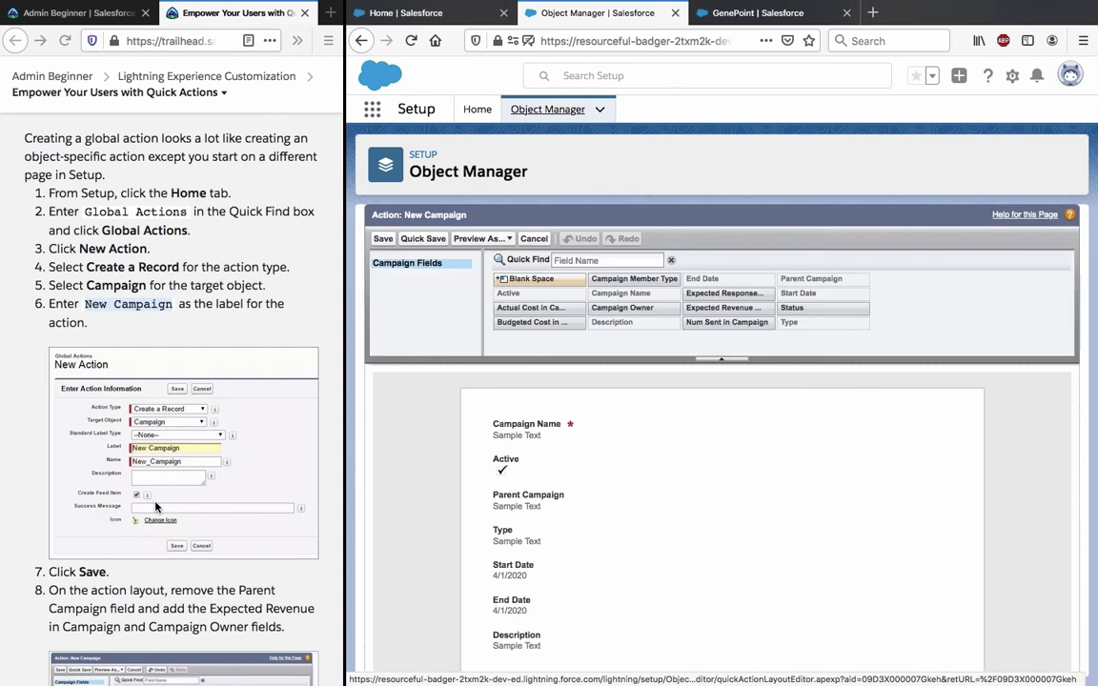
# - Save the New Campaign action layout with its default fields and consult Trailhead instructions seven to nine
pyautogui.scroll(-3, 158, 508)
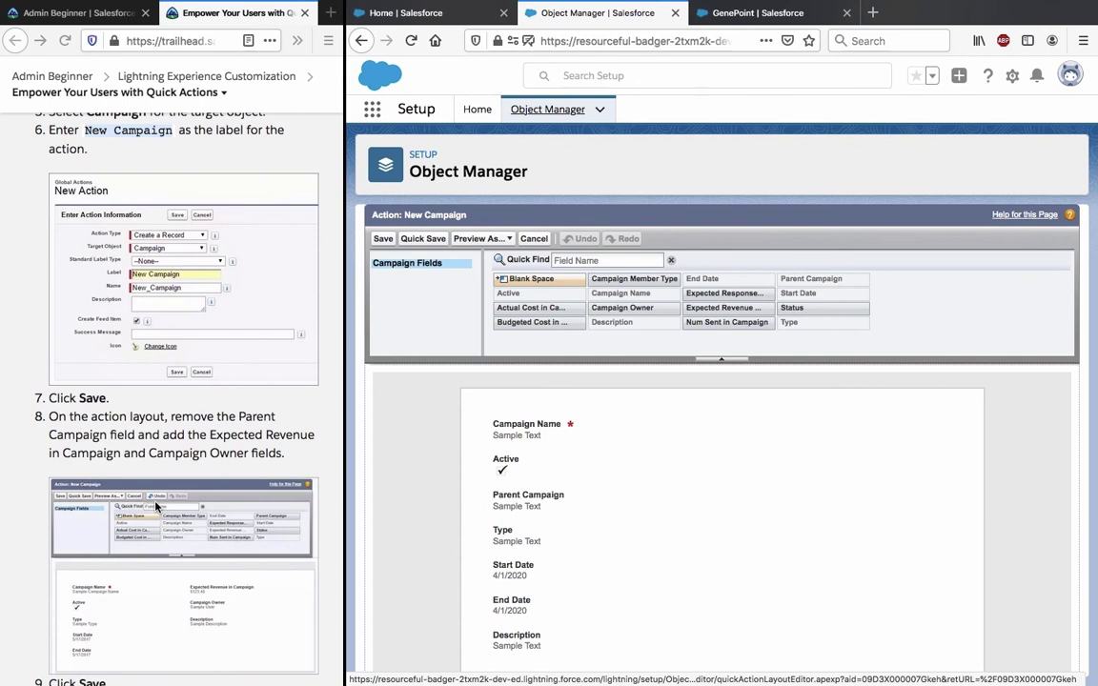
pyautogui.click(383, 239)
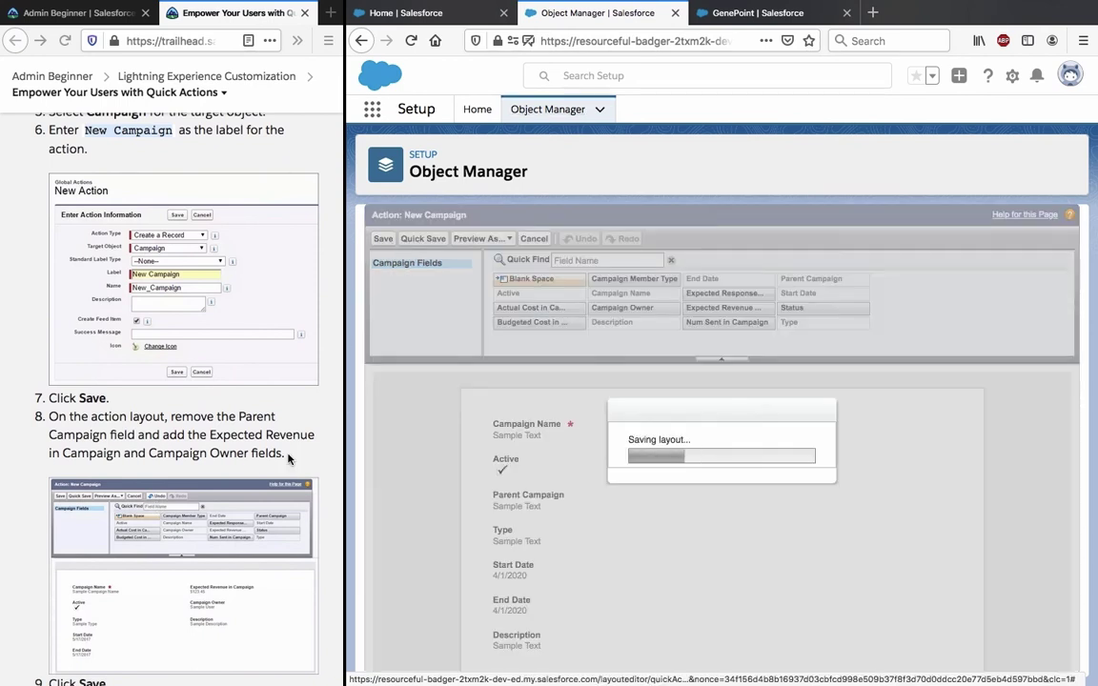
pyautogui.scroll(-1, 279, 473)
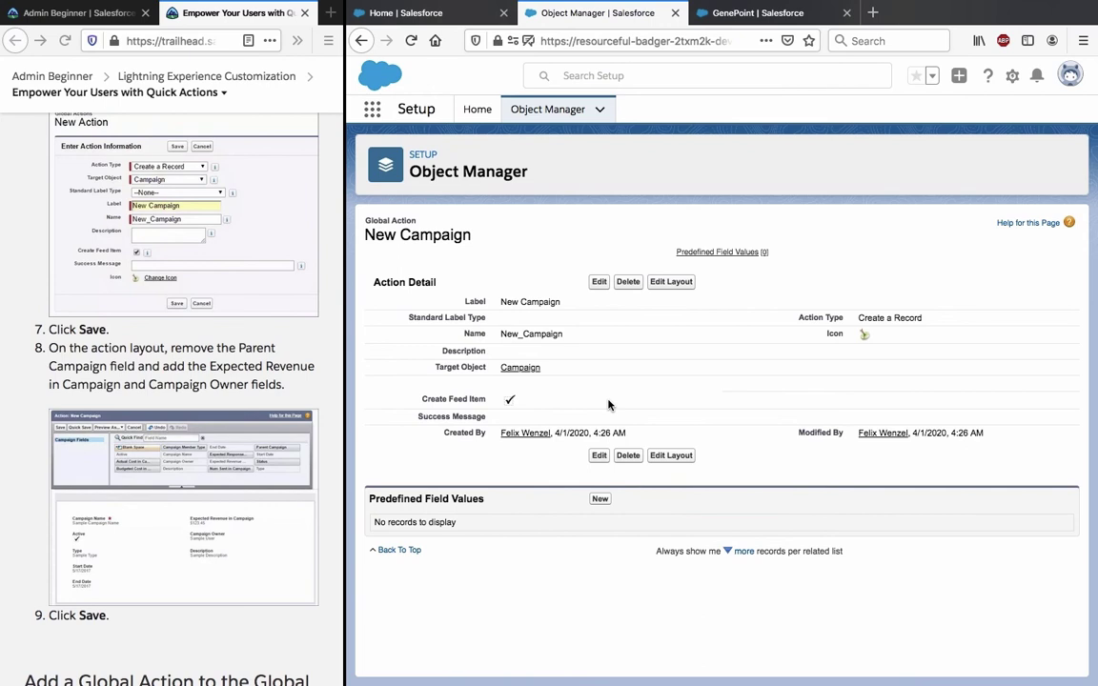
# - Edit the New Campaign action layout: remove Parent Campaign, add Expected Revenue in Campaign and Campaign Owner in the second column, and save
pyautogui.click(670, 282)
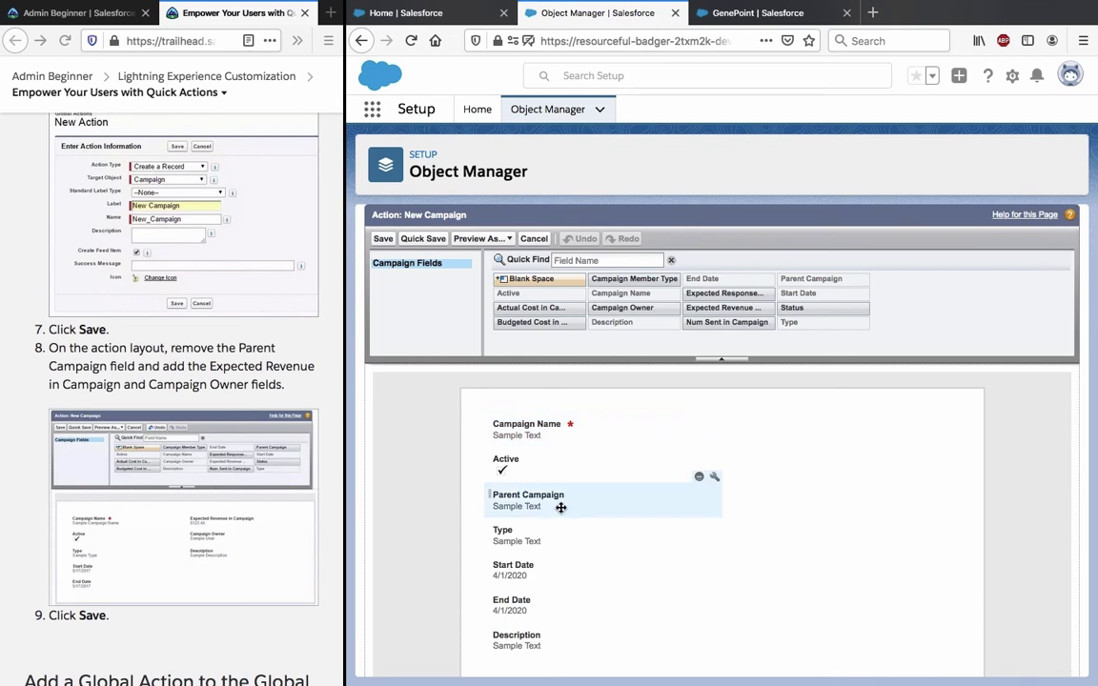
pyautogui.moveTo(658, 500); pyautogui.dragTo(843, 318)
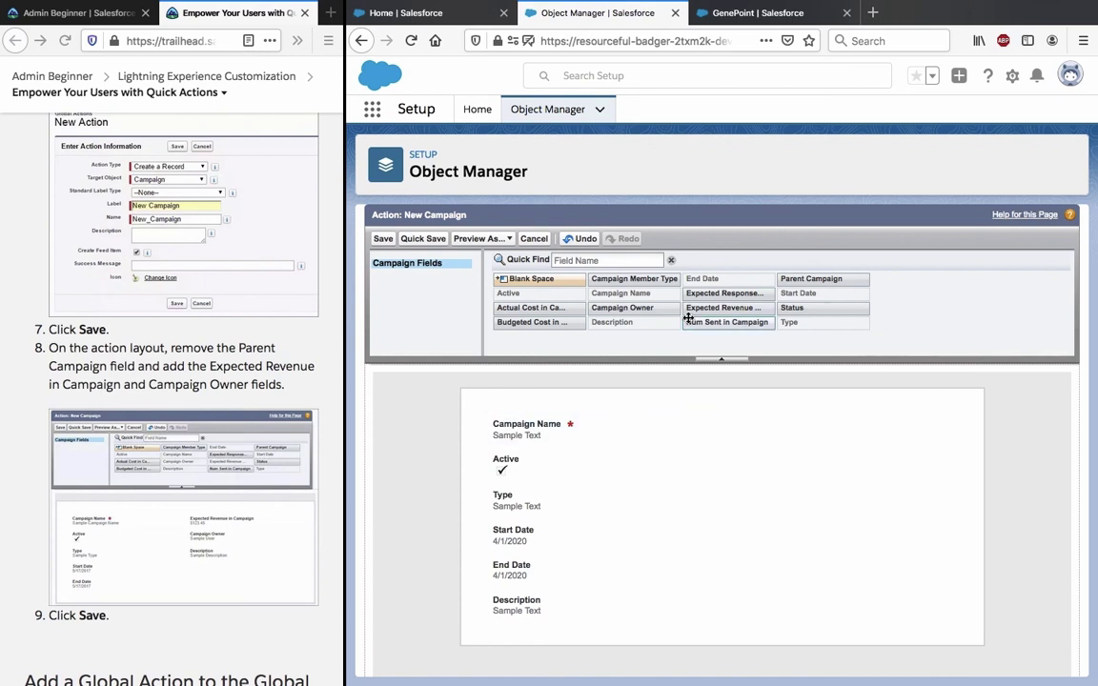
pyautogui.moveTo(692, 307); pyautogui.dragTo(664, 624)
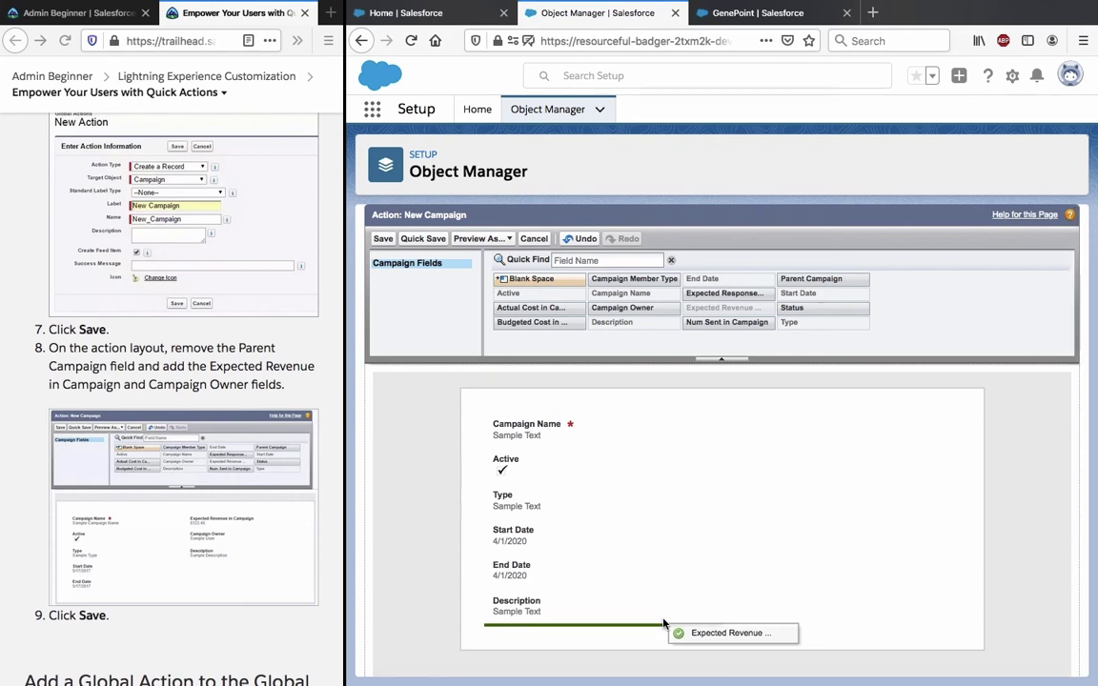
pyautogui.moveTo(664, 624); pyautogui.dragTo(770, 484)
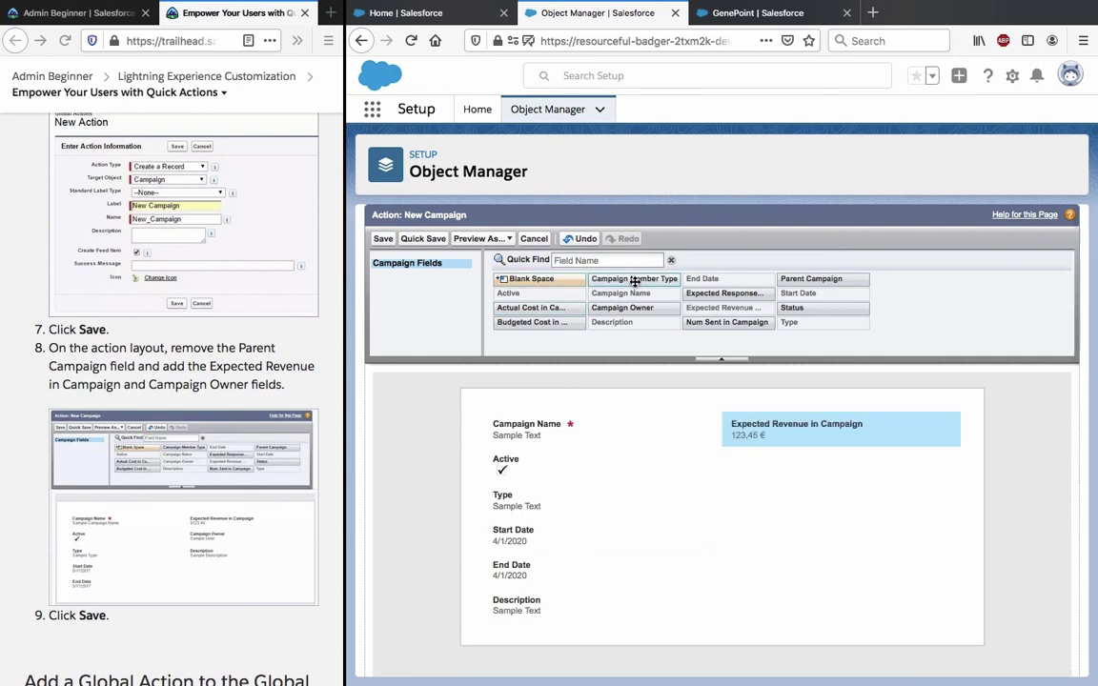
pyautogui.moveTo(639, 309); pyautogui.dragTo(760, 410)
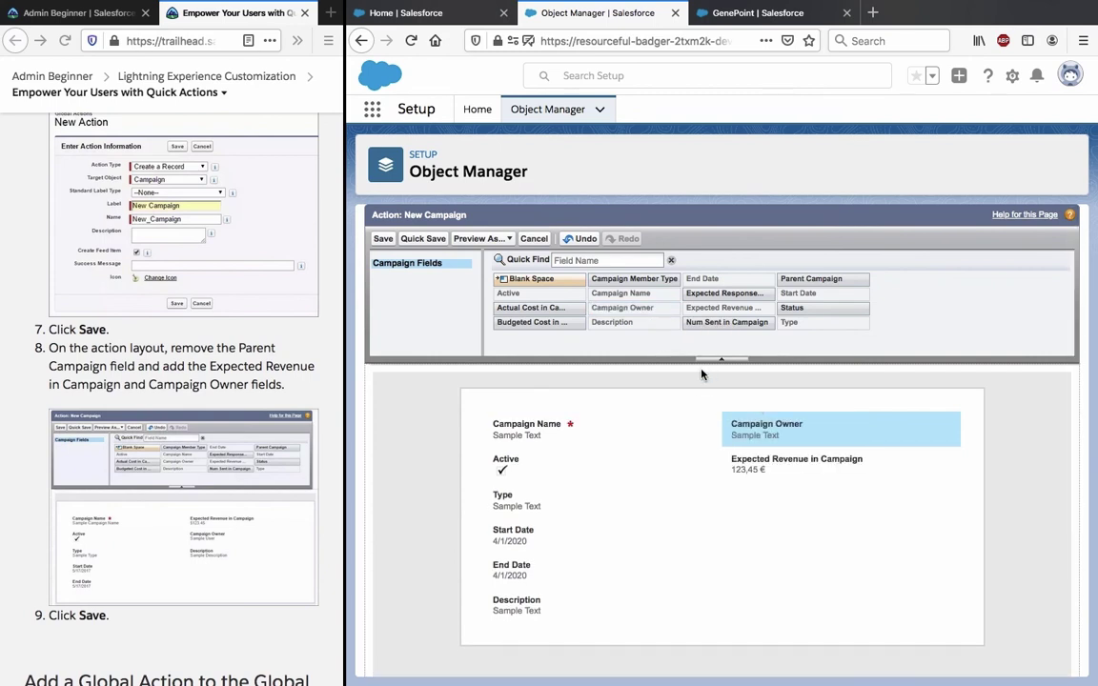
pyautogui.click(382, 238)
# - Reload the GenePoint account and check its page-level action menu for New Campaign against the Trailhead instructions
pyautogui.scroll(-5, 221, 440)
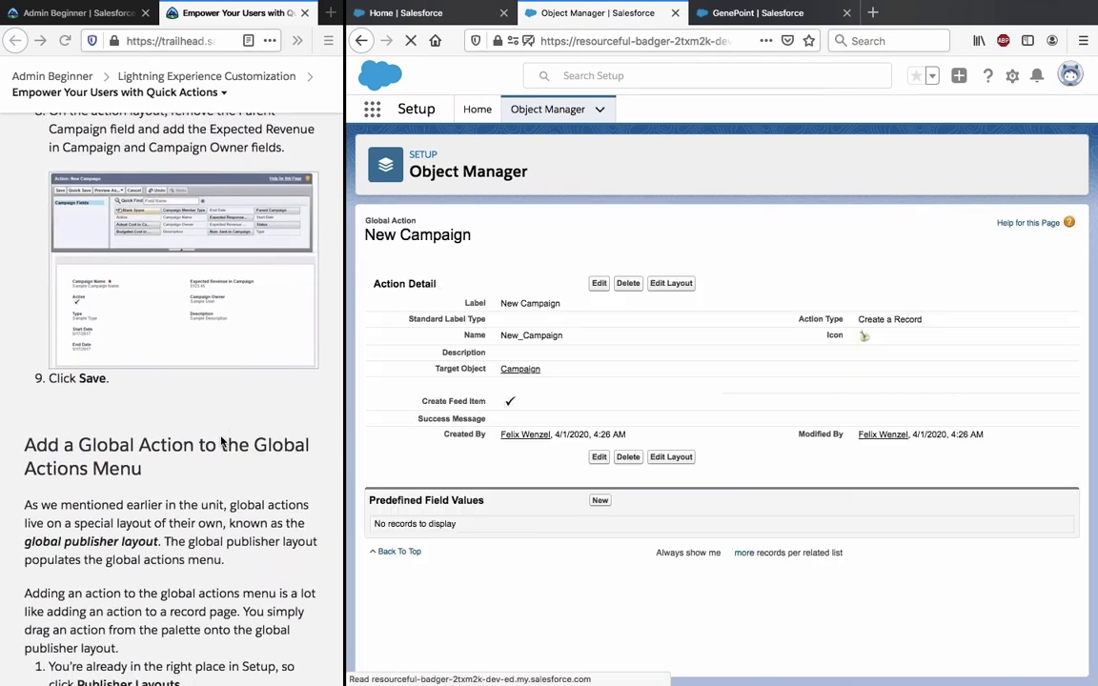
pyautogui.click(727, 23)
pyautogui.click(410, 42)
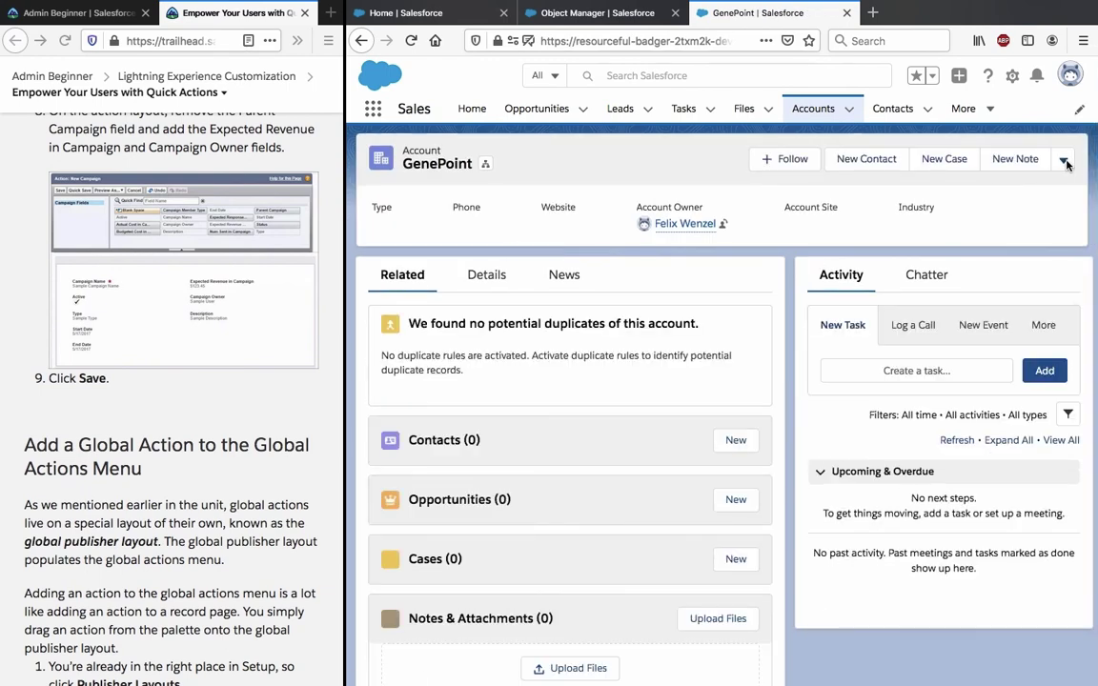
pyautogui.click(1063, 162)
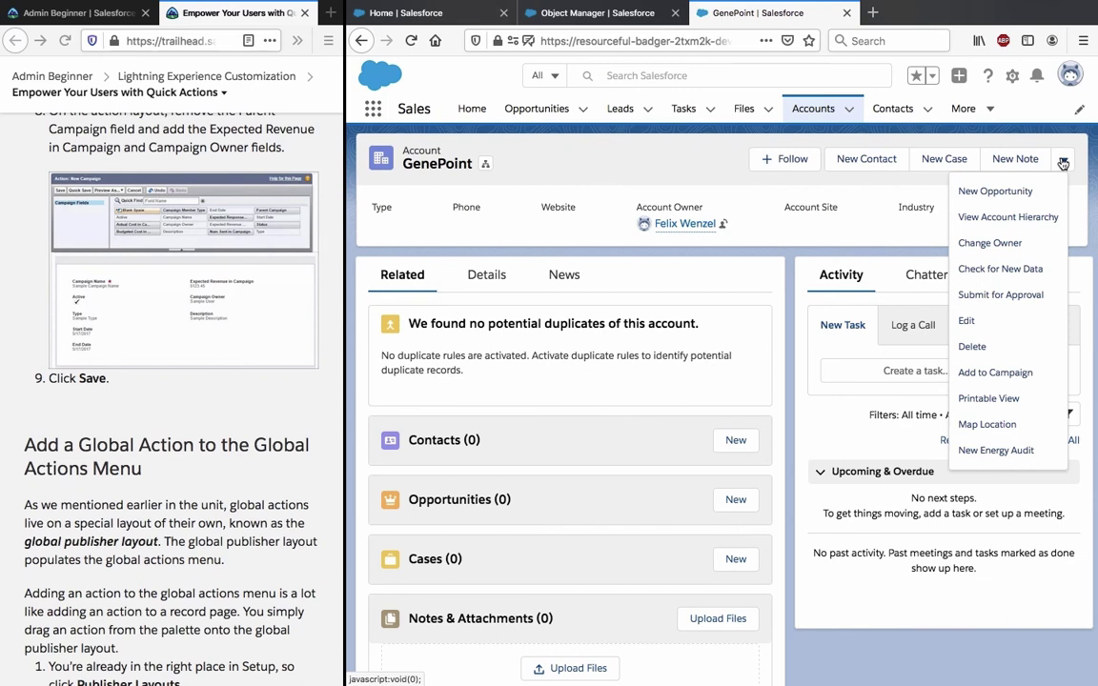
pyautogui.click(1063, 164)
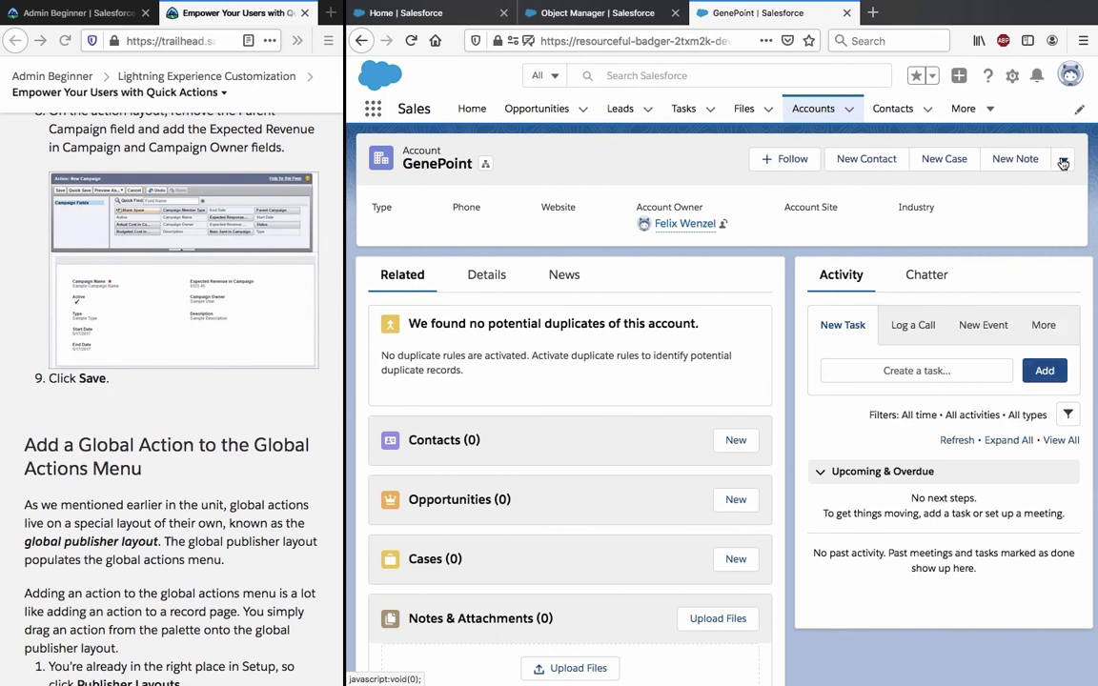
pyautogui.scroll(5, 232, 490)
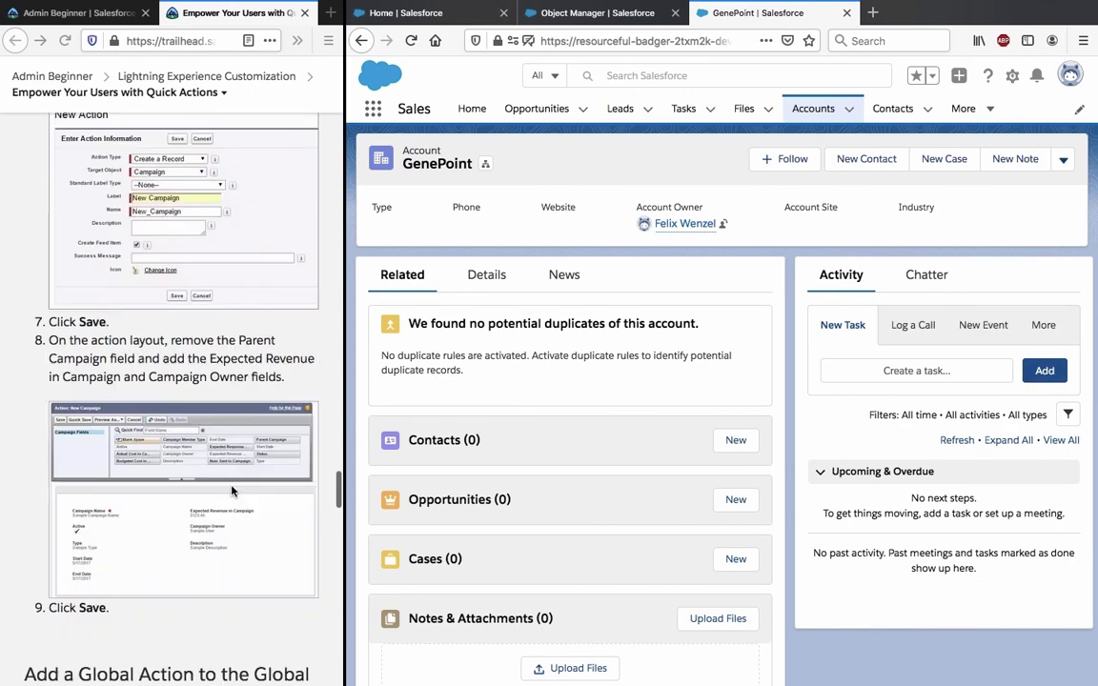
pyautogui.scroll(3, 231, 491)
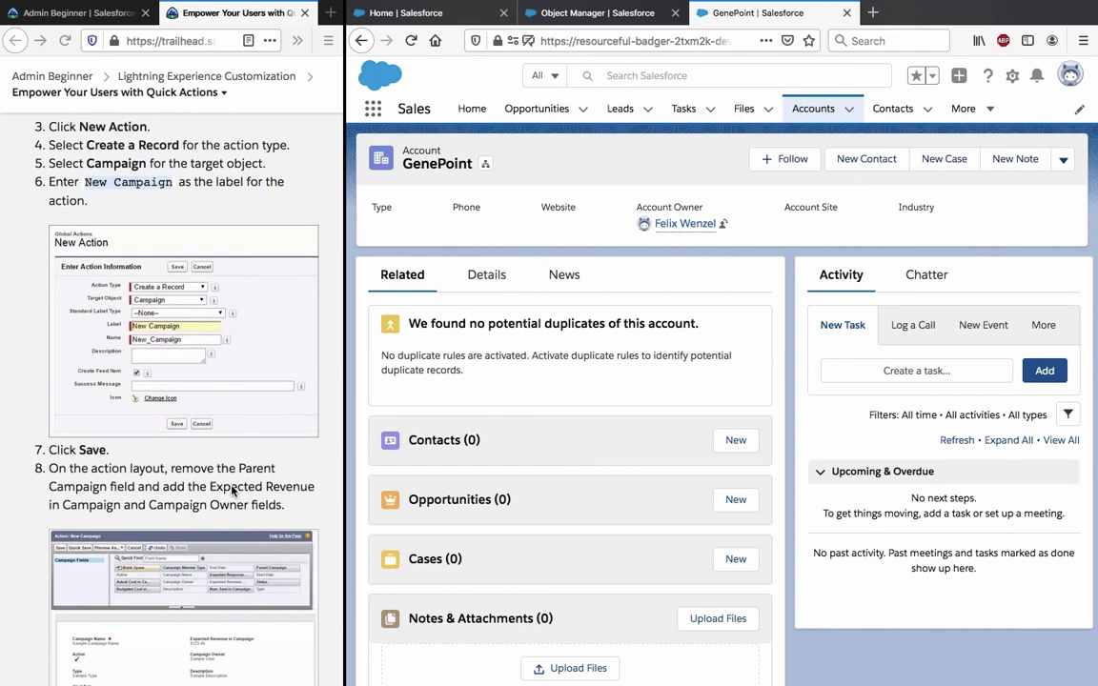
pyautogui.click(1066, 161)
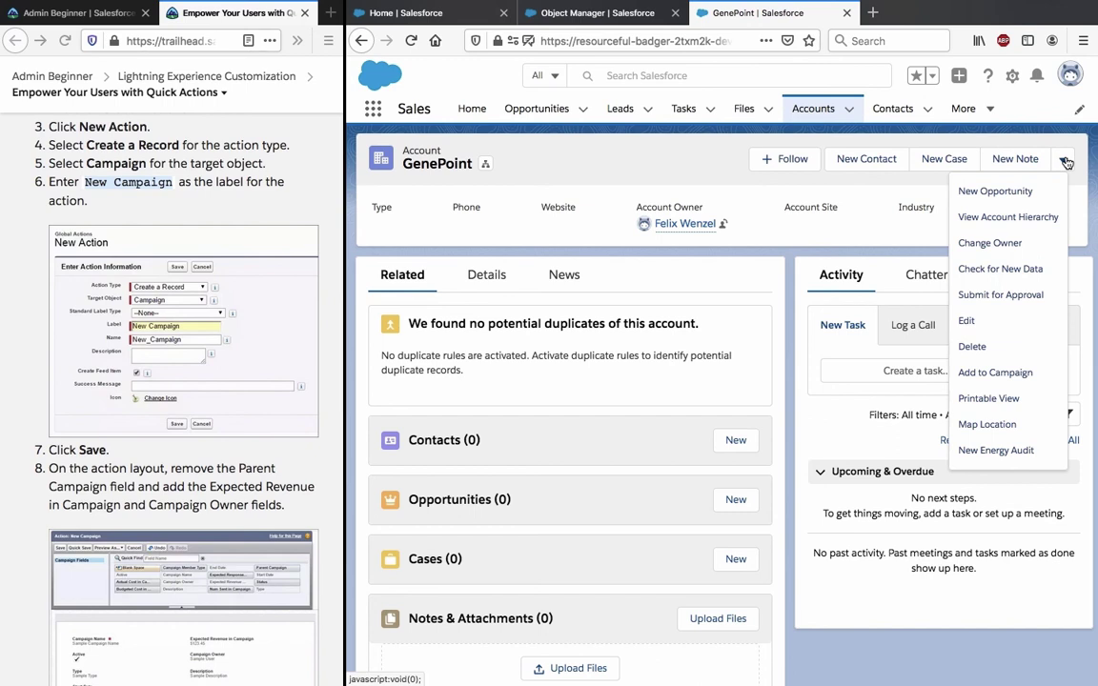
pyautogui.click(1065, 161)
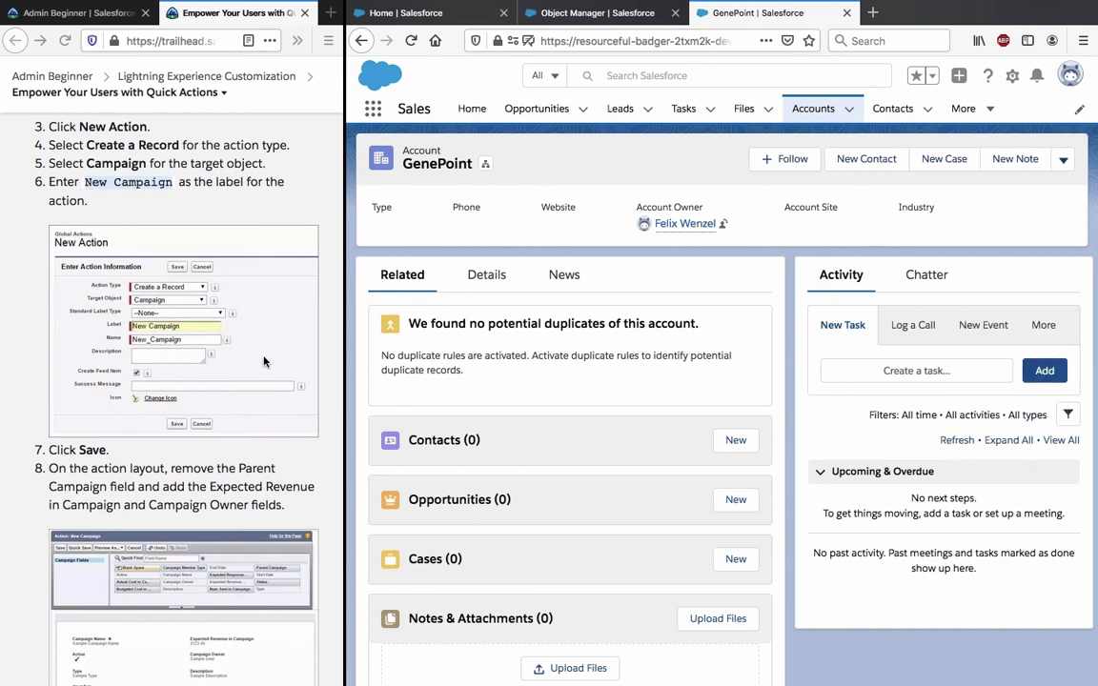
# - Read Trailhead's section on adding a global action to the global actions menu, including its steps and example menu
pyautogui.scroll(-5, 264, 361)
pyautogui.scroll(-4, 264, 362)
pyautogui.scroll(-7, 264, 361)
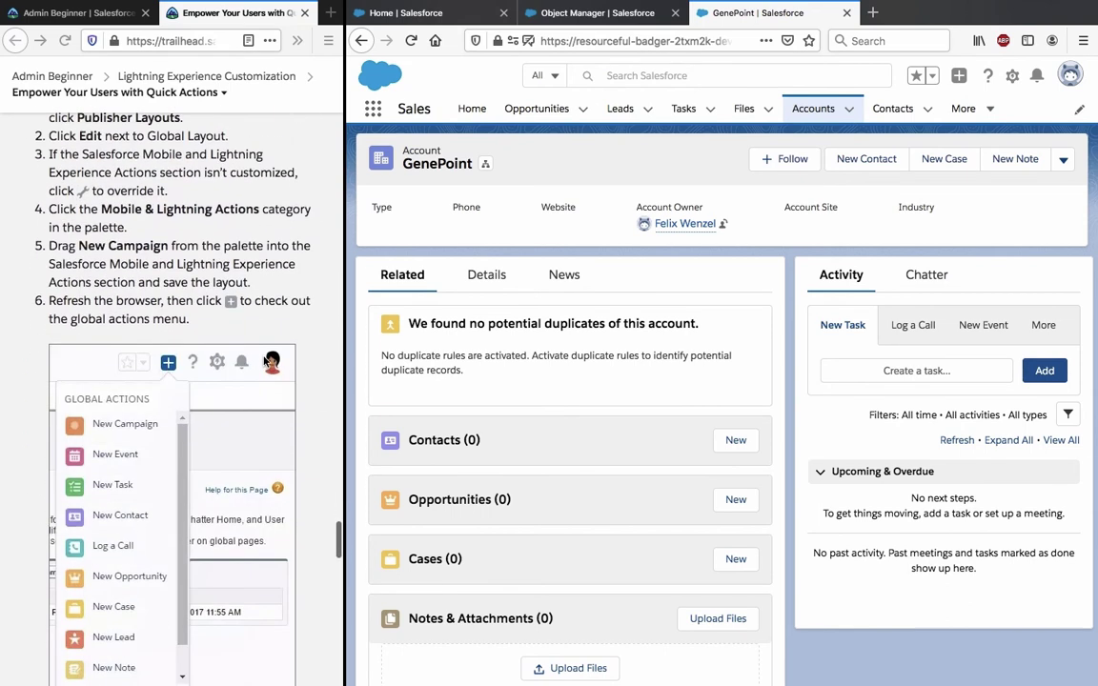
pyautogui.scroll(-1, 264, 362)
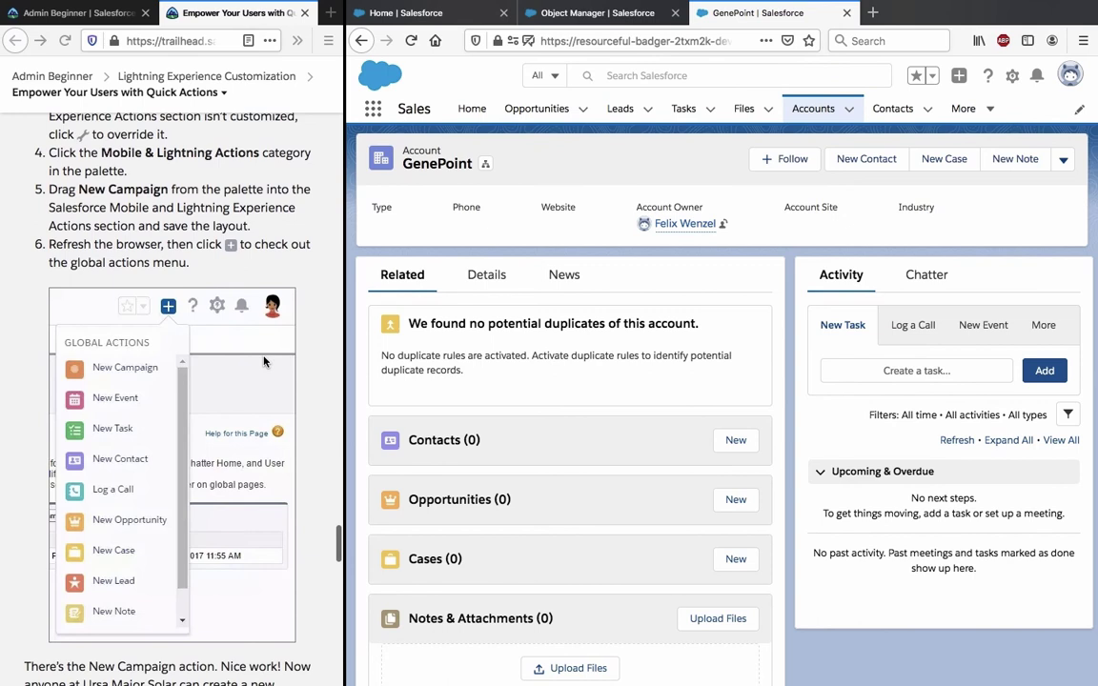
pyautogui.scroll(8, 264, 361)
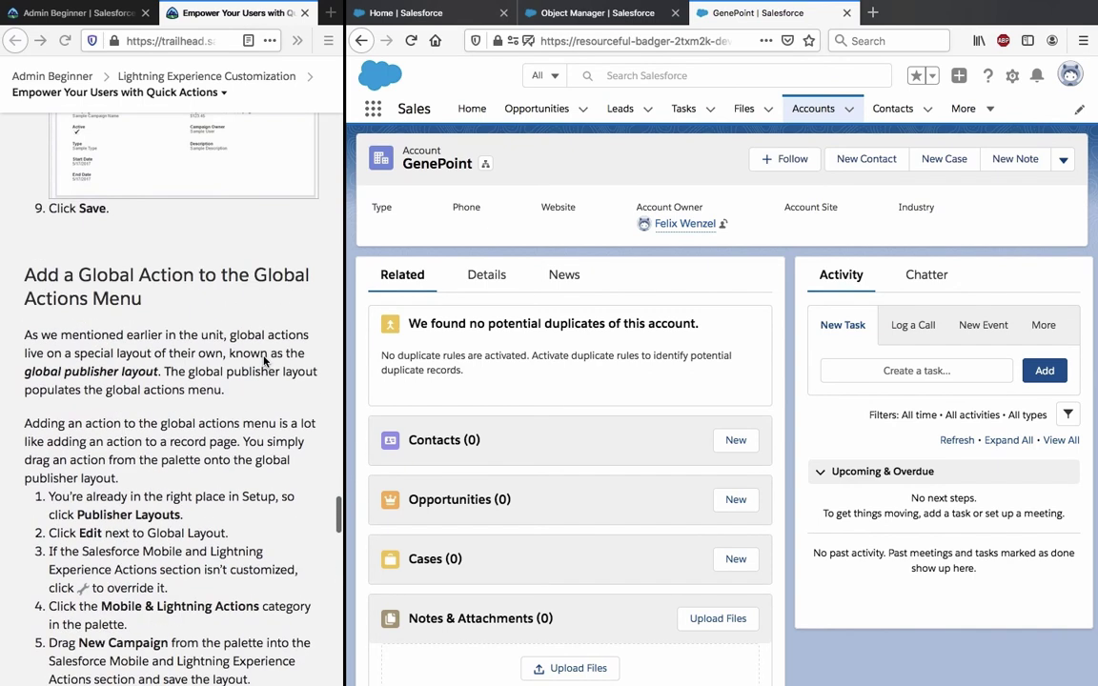
pyautogui.tripleClick(176, 278)
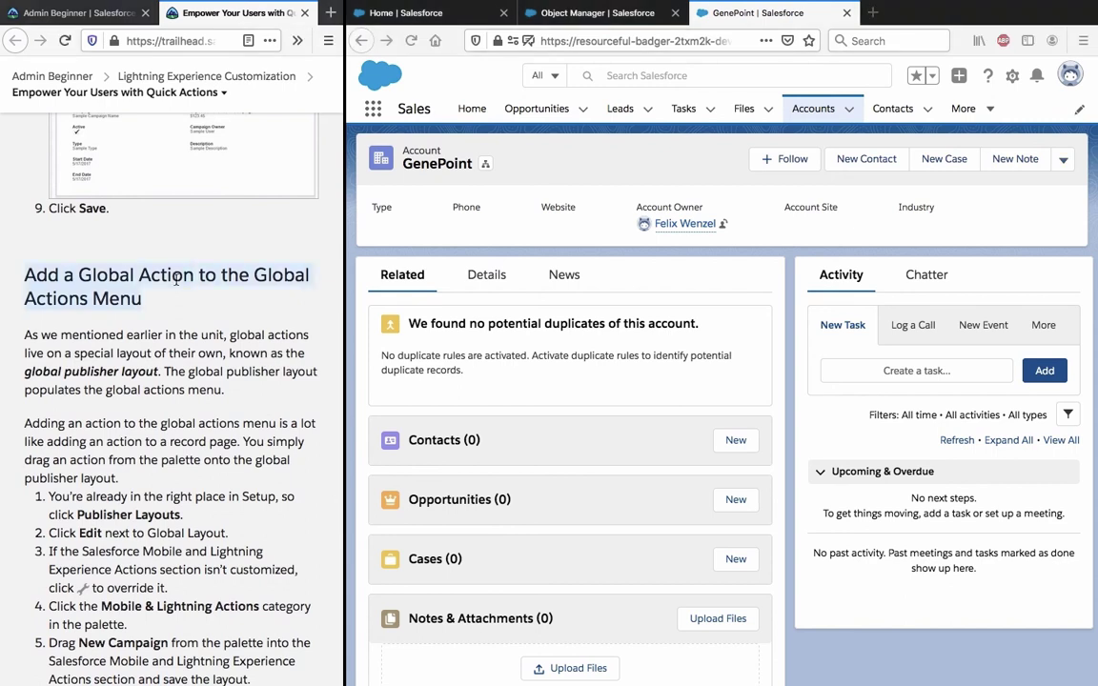
pyautogui.tripleClick(192, 353)
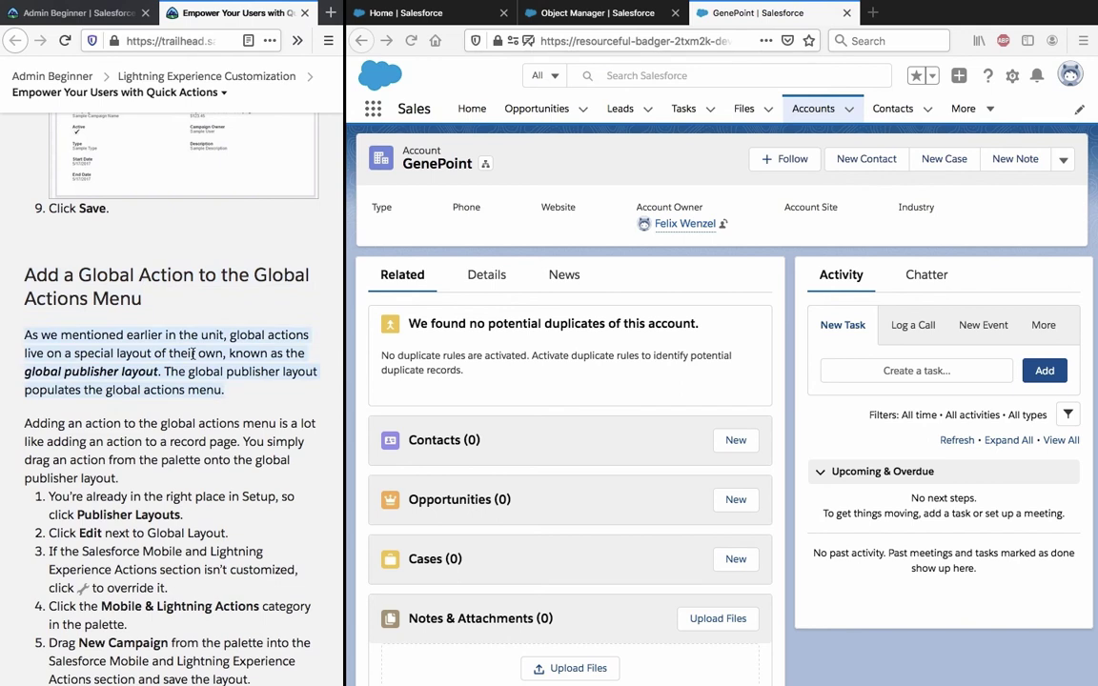
pyautogui.click(192, 354)
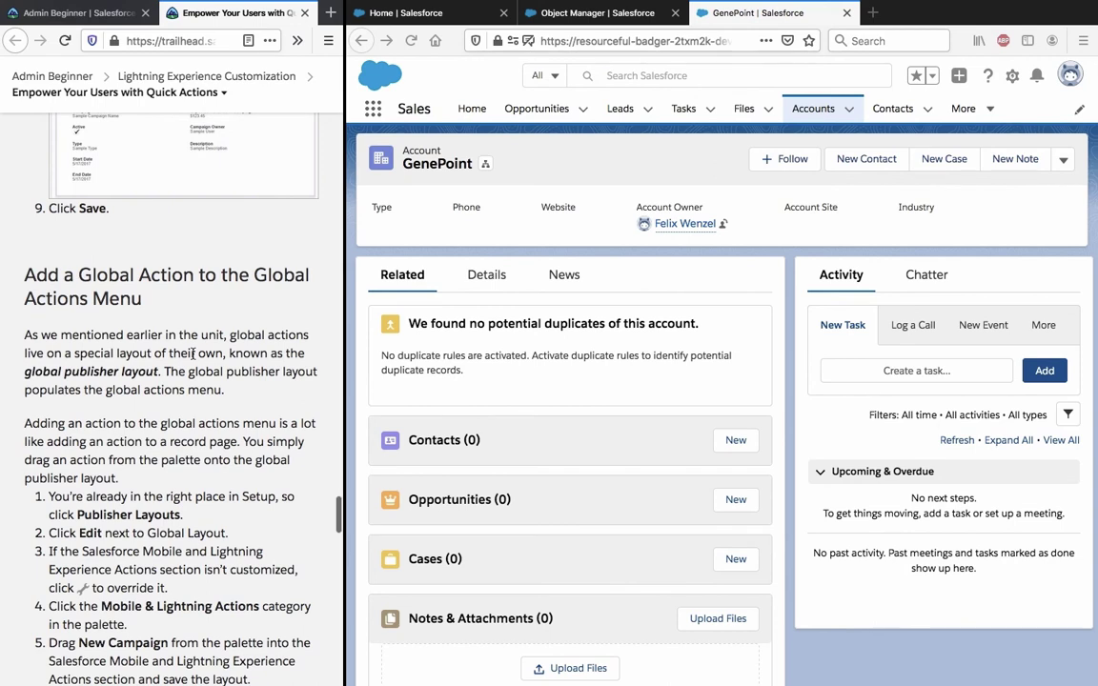
pyautogui.scroll(-1, 194, 353)
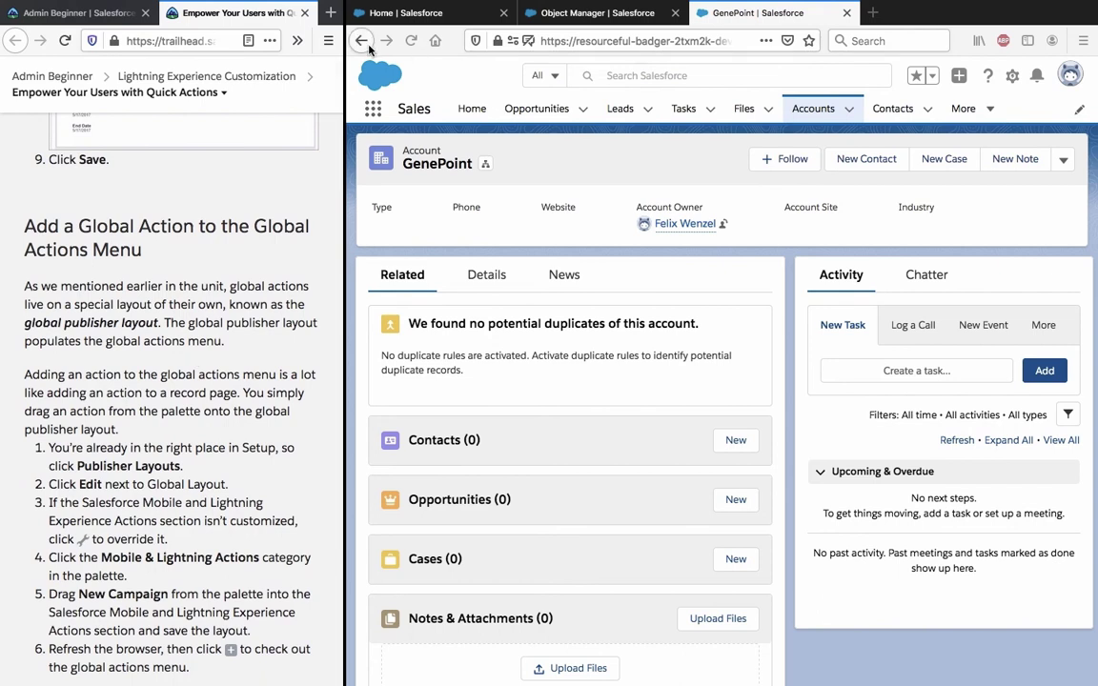
# - Find Publisher Layouts in Salesforce Setup and open the Global Layout for editing
pyautogui.click(545, 14)
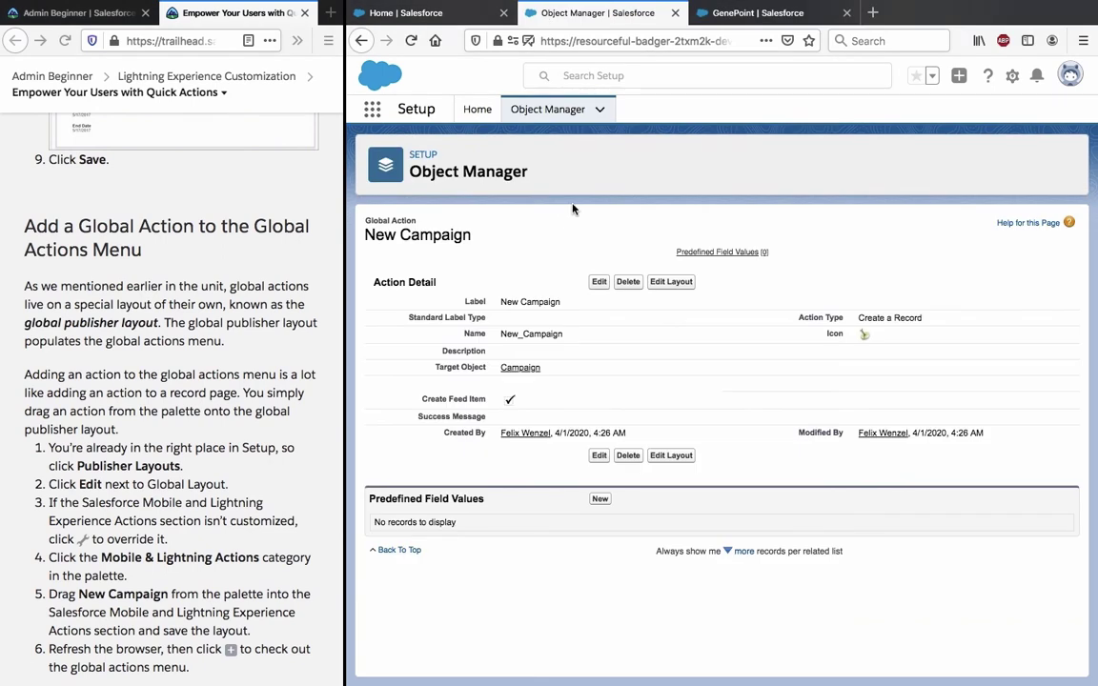
pyautogui.click(426, 154)
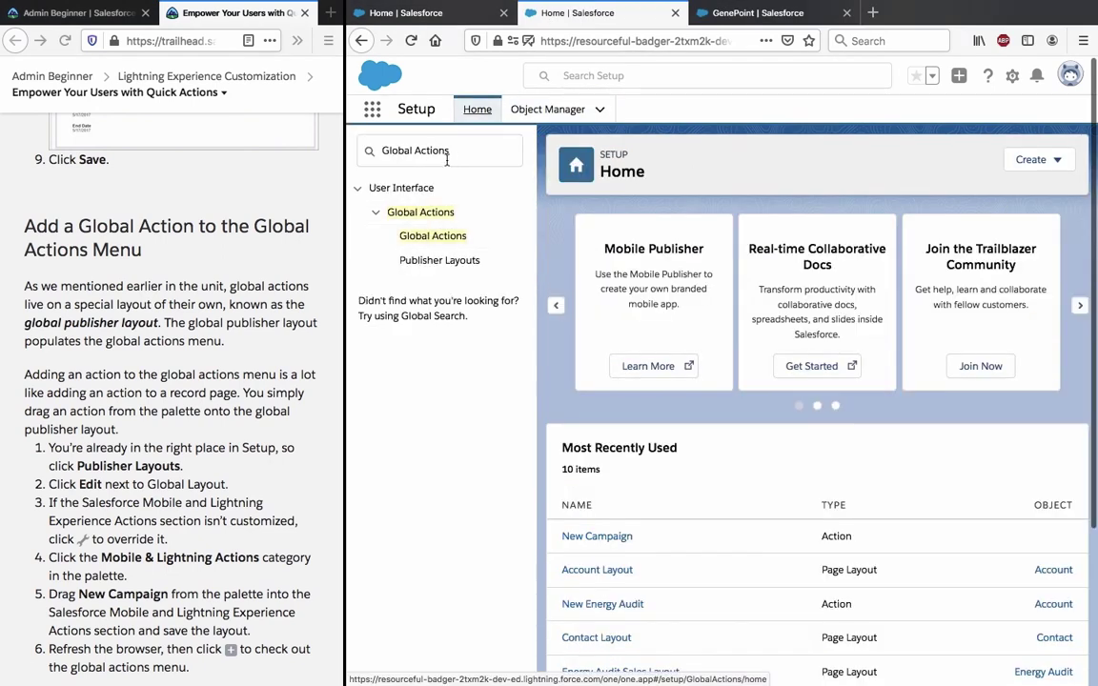
pyautogui.tripleClick(442, 157)
pyautogui.write('p')
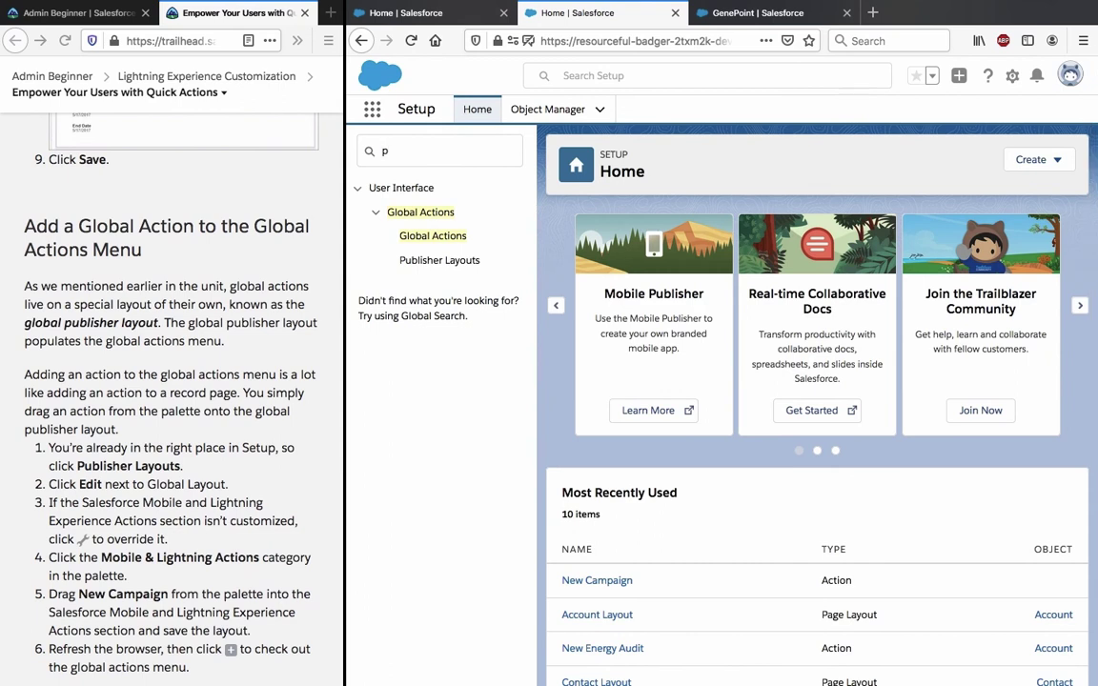
pyautogui.write('ublisher la')
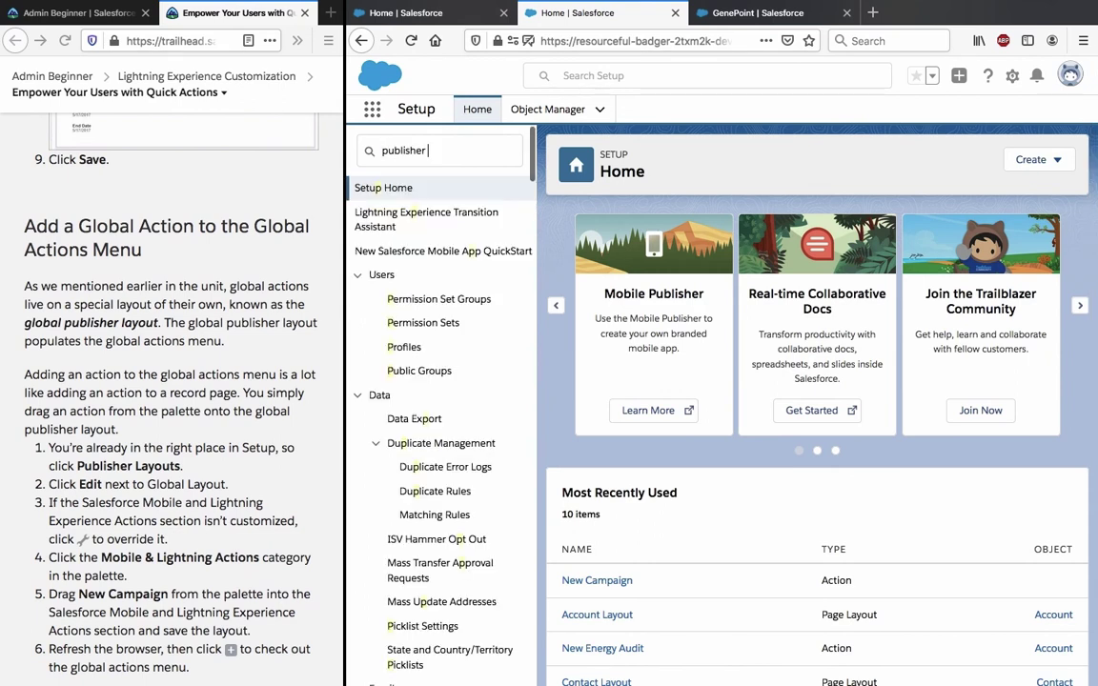
pyautogui.click(408, 243)
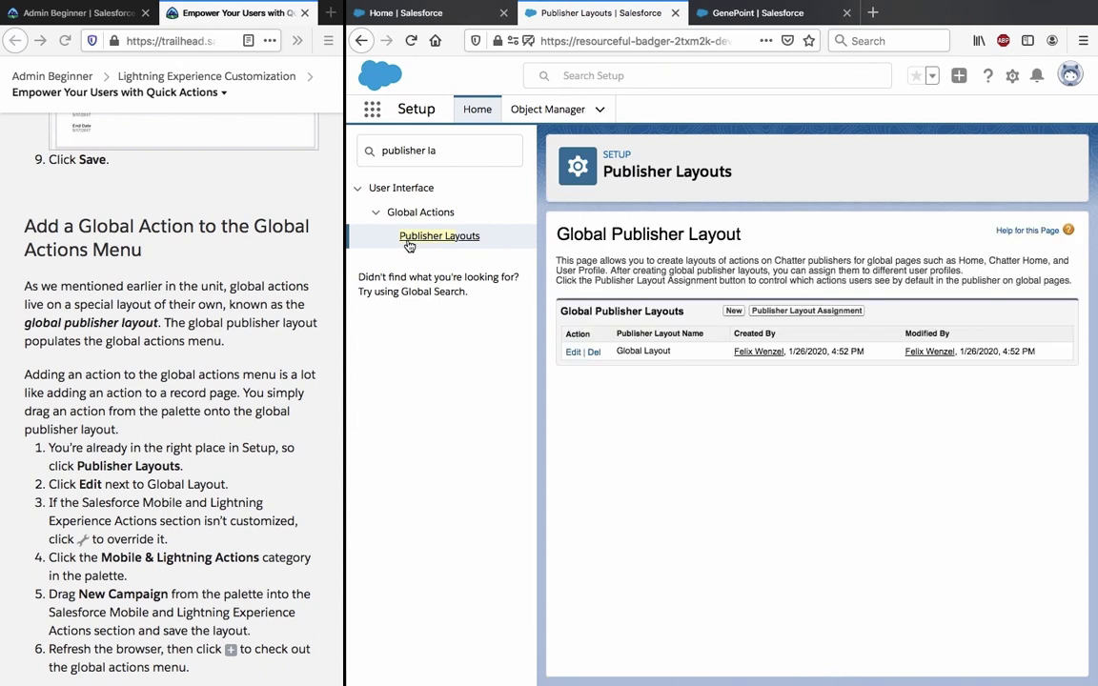
pyautogui.click(572, 353)
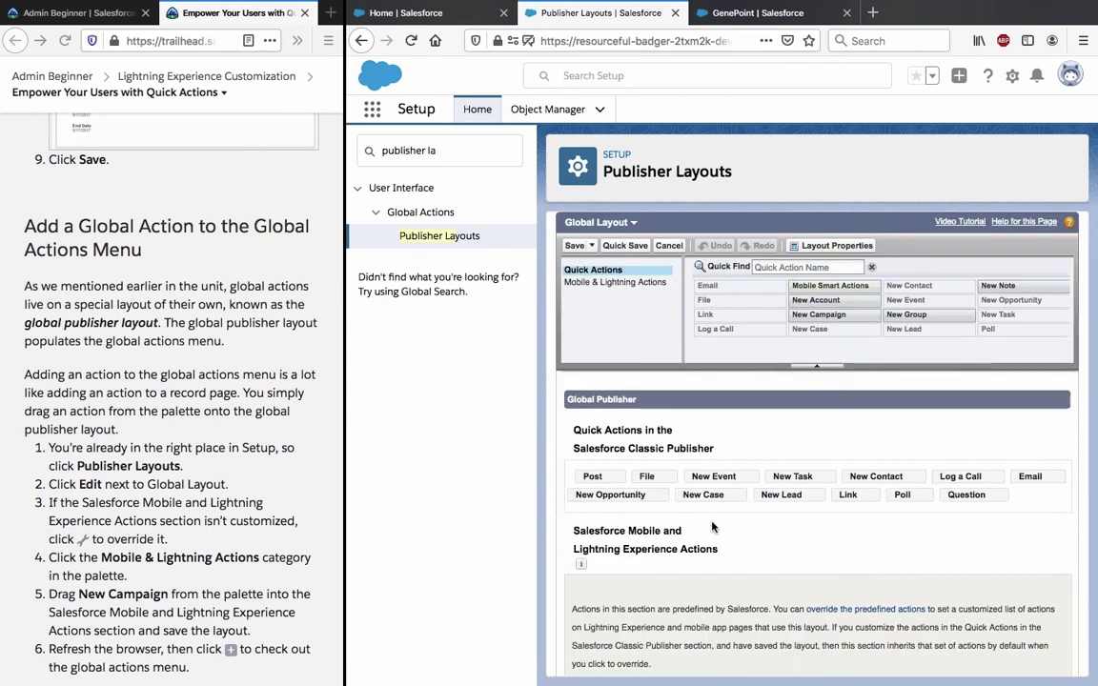
# - Override the predefined Salesforce Mobile and Lightning Experience Actions, add New Campaign from Mobile & Lightning Actions to that section, and save the layout
pyautogui.scroll(-1, 712, 527)
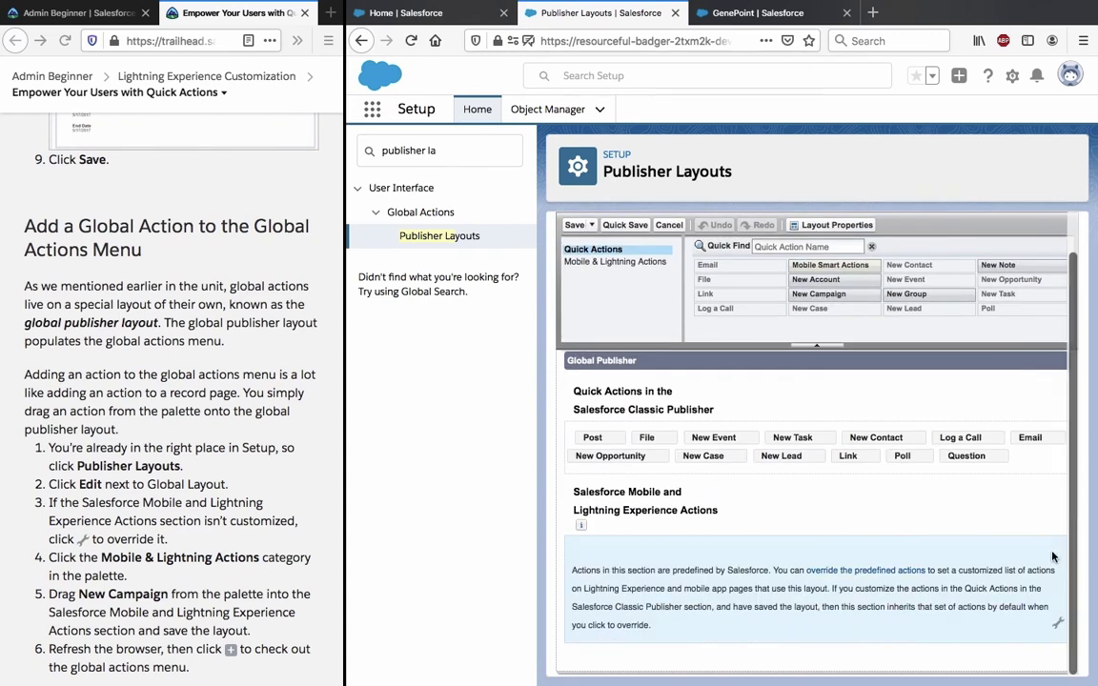
pyautogui.click(1055, 624)
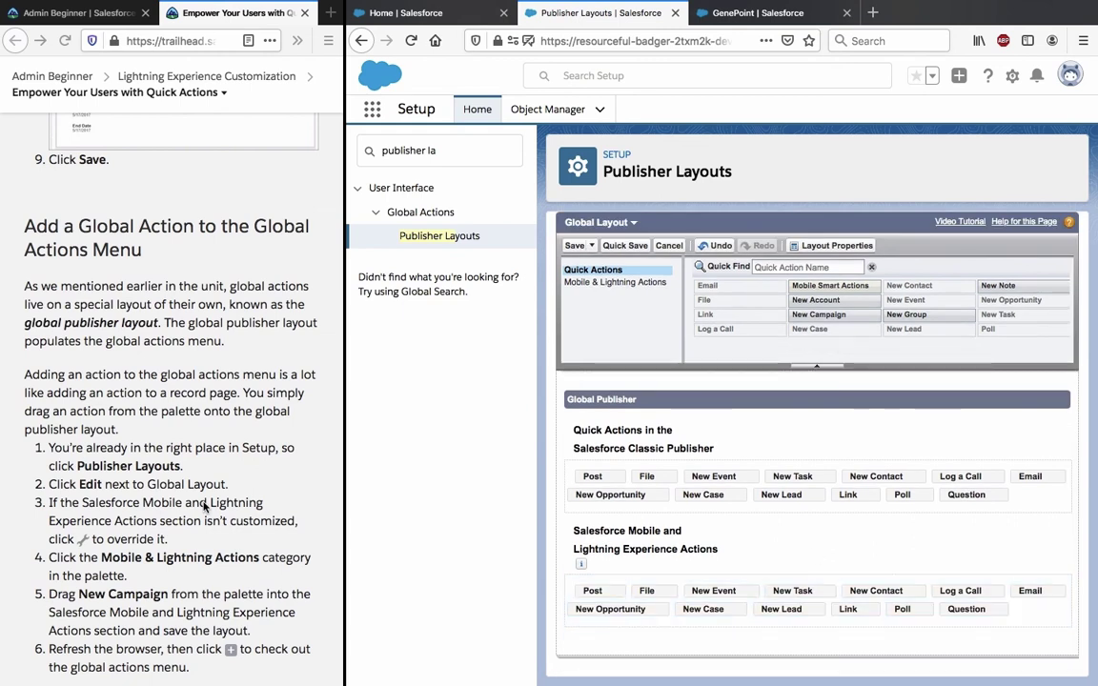
pyautogui.scroll(-1, 204, 508)
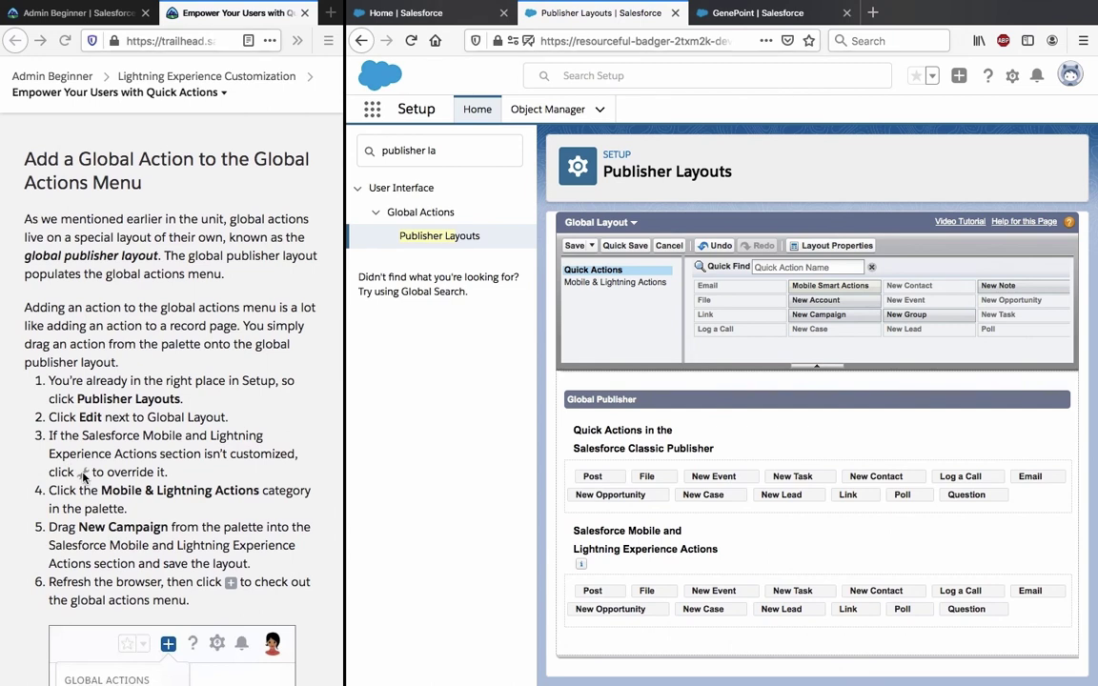
pyautogui.click(610, 288)
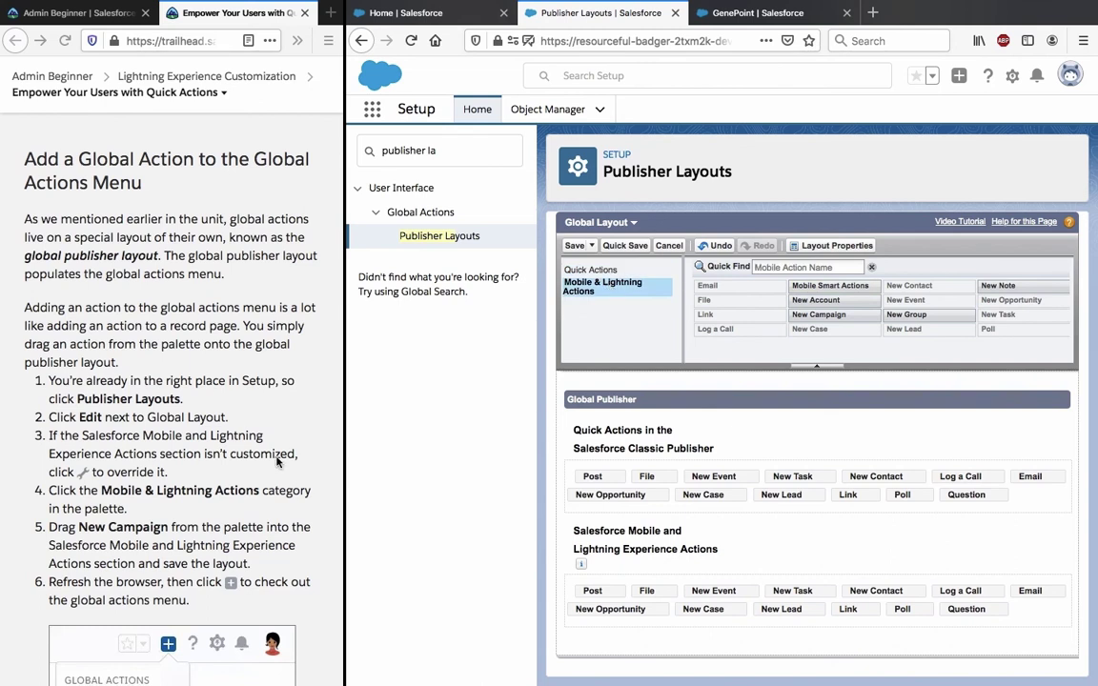
pyautogui.scroll(-5, 276, 461)
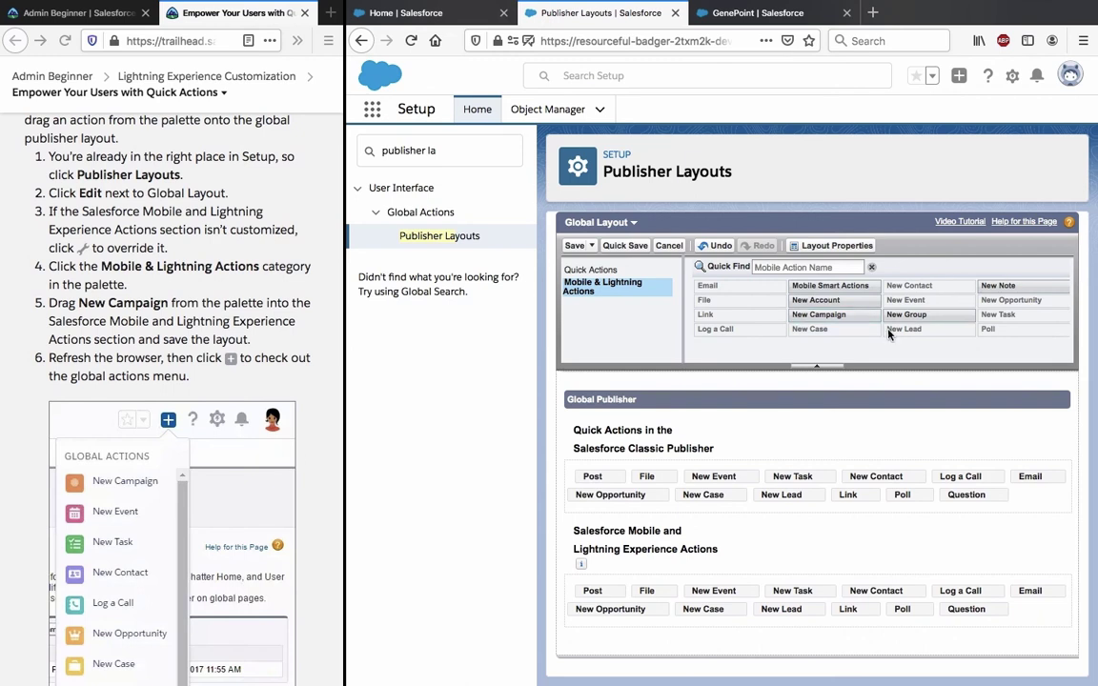
pyautogui.moveTo(815, 314); pyautogui.dragTo(1039, 612)
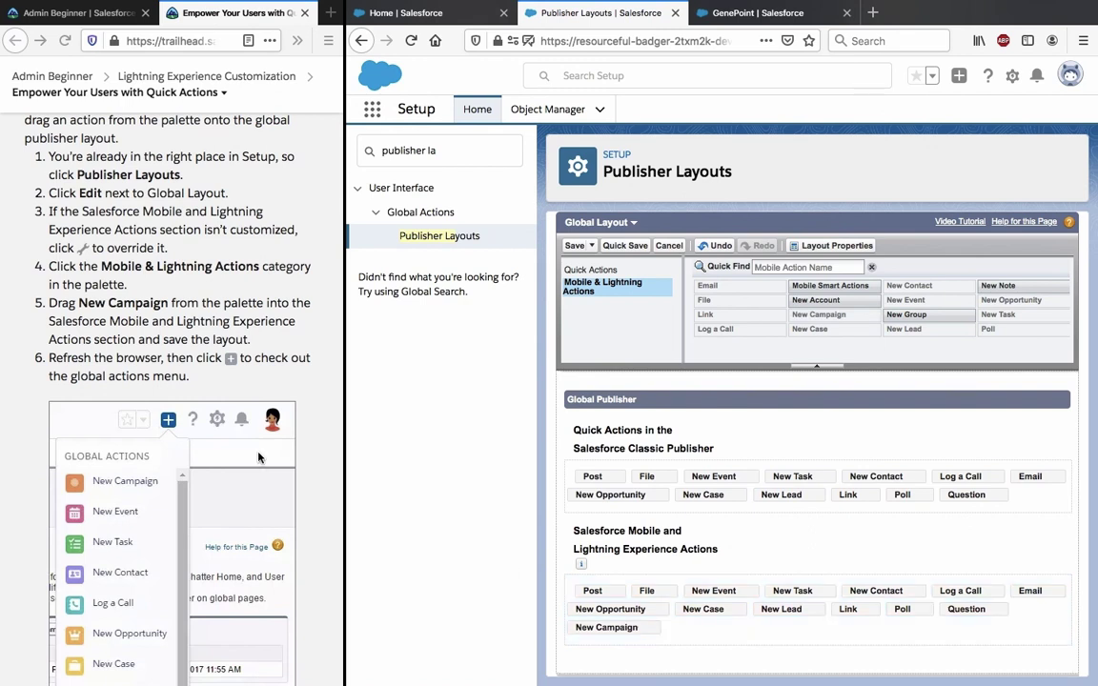
pyautogui.scroll(-1, 257, 458)
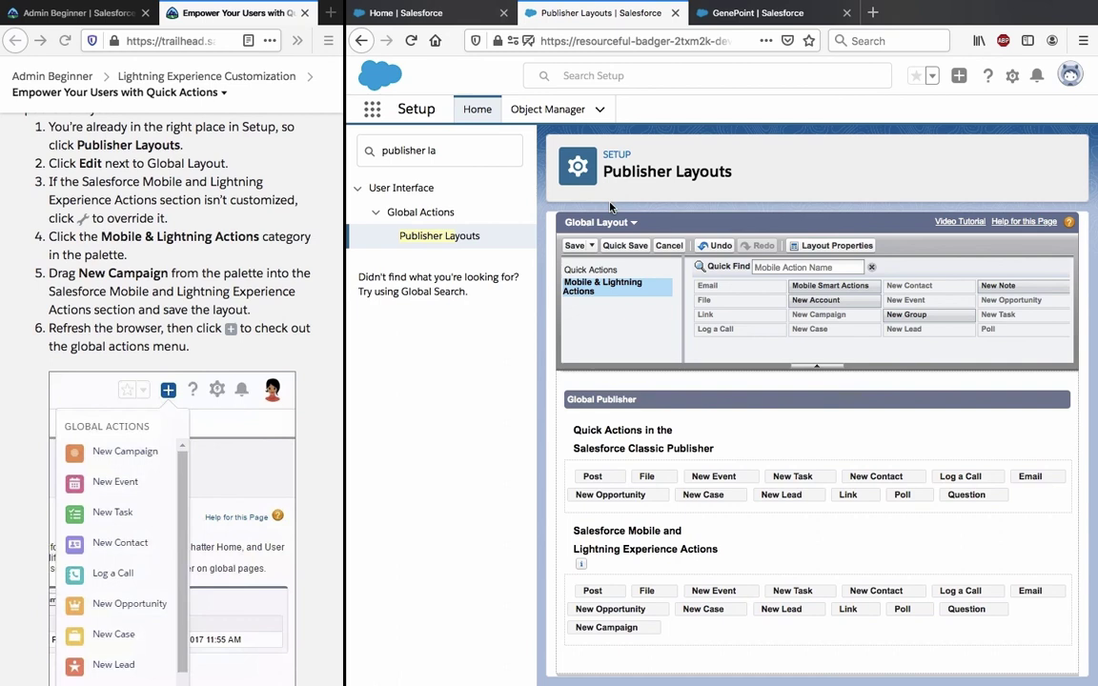
pyautogui.click(575, 246)
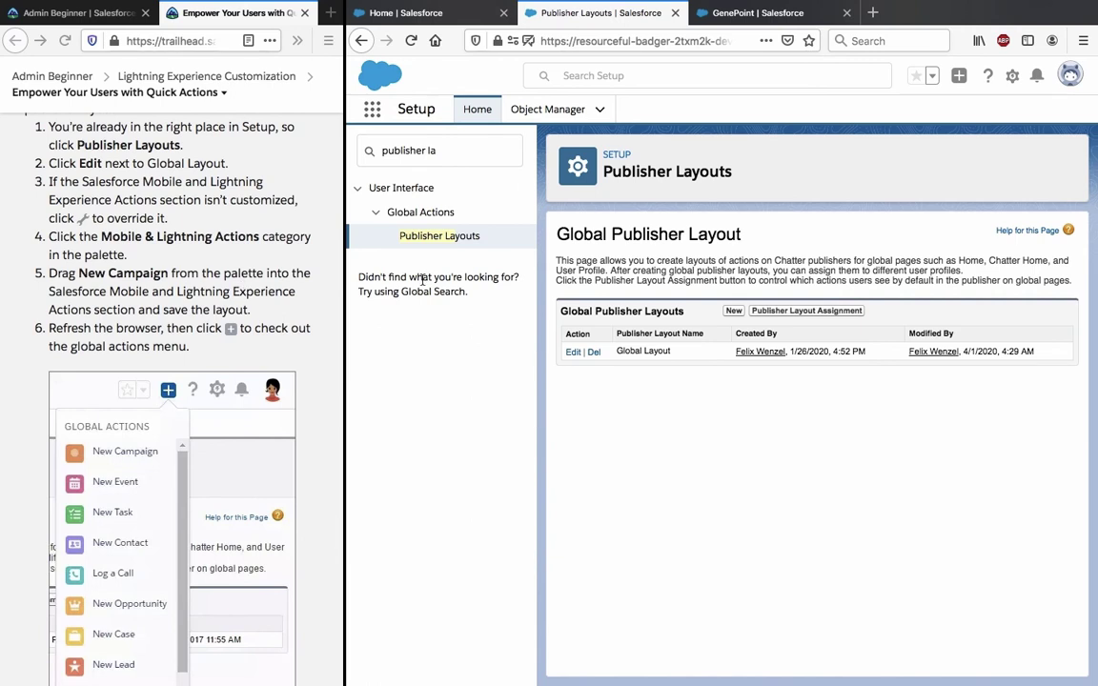
# - Reload the Setup page, check the global actions menu for New Campaign, and examine the fields of its form
pyautogui.click(959, 79)
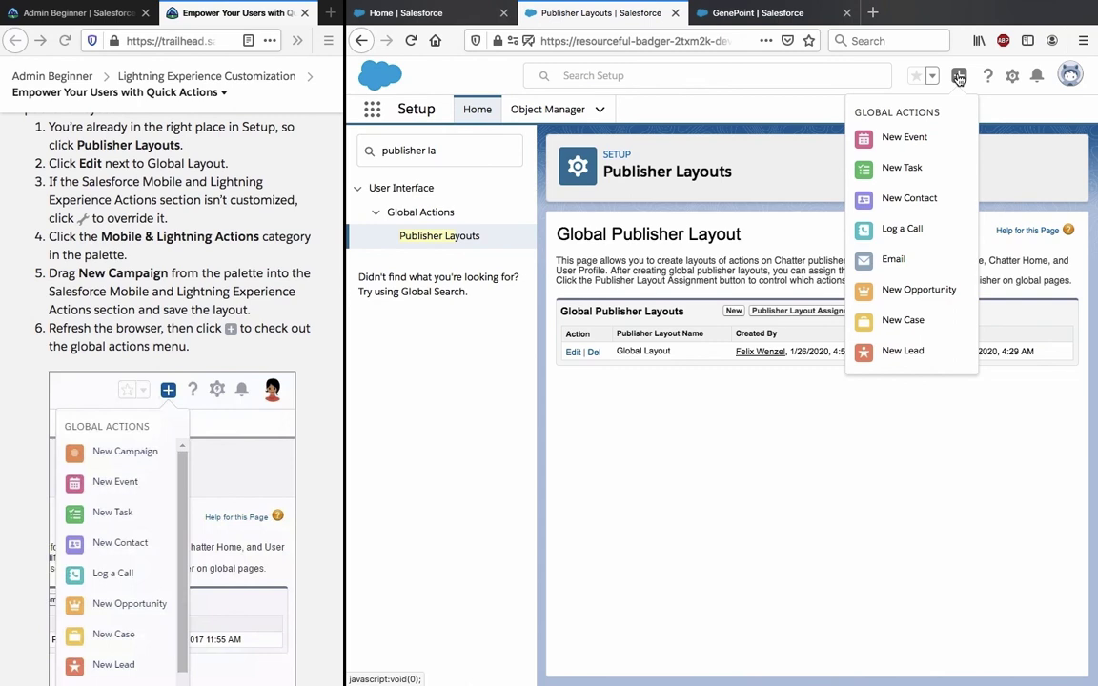
pyautogui.click(959, 79)
pyautogui.click(411, 40)
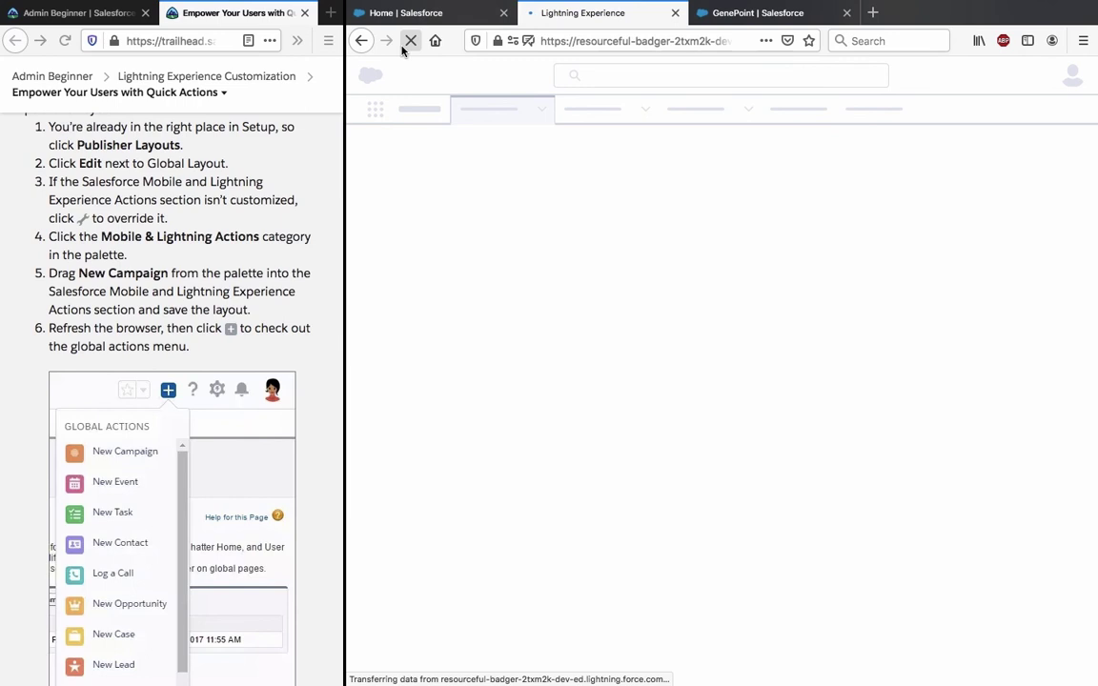
pyautogui.scroll(-3, 229, 257)
pyautogui.scroll(1, 229, 257)
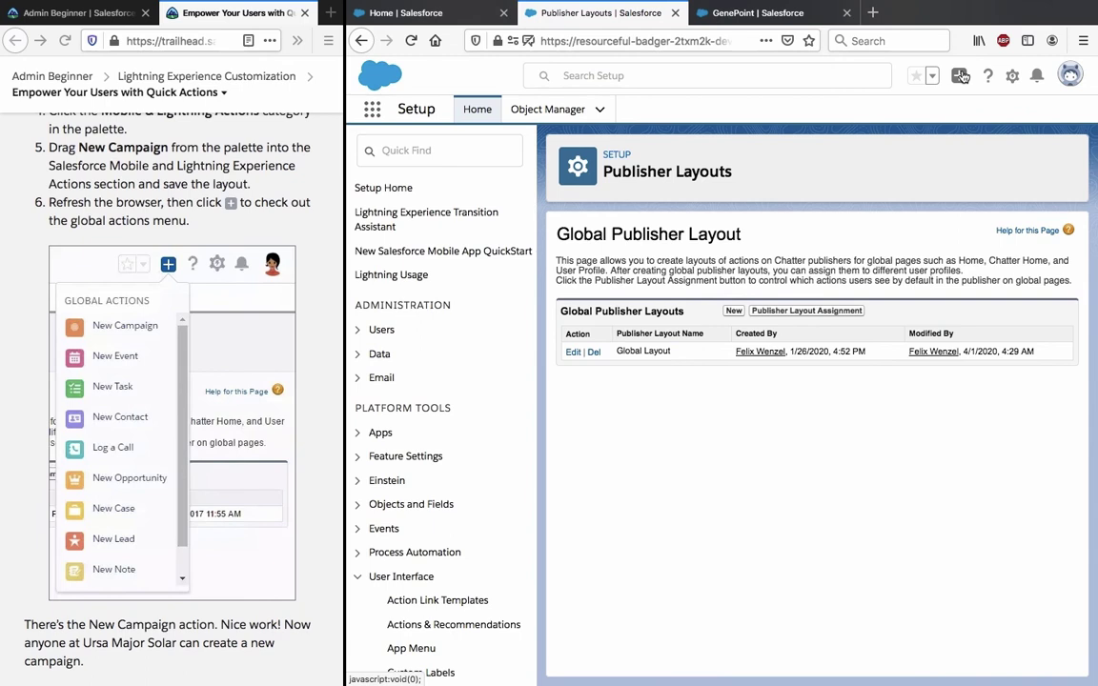
pyautogui.click(959, 76)
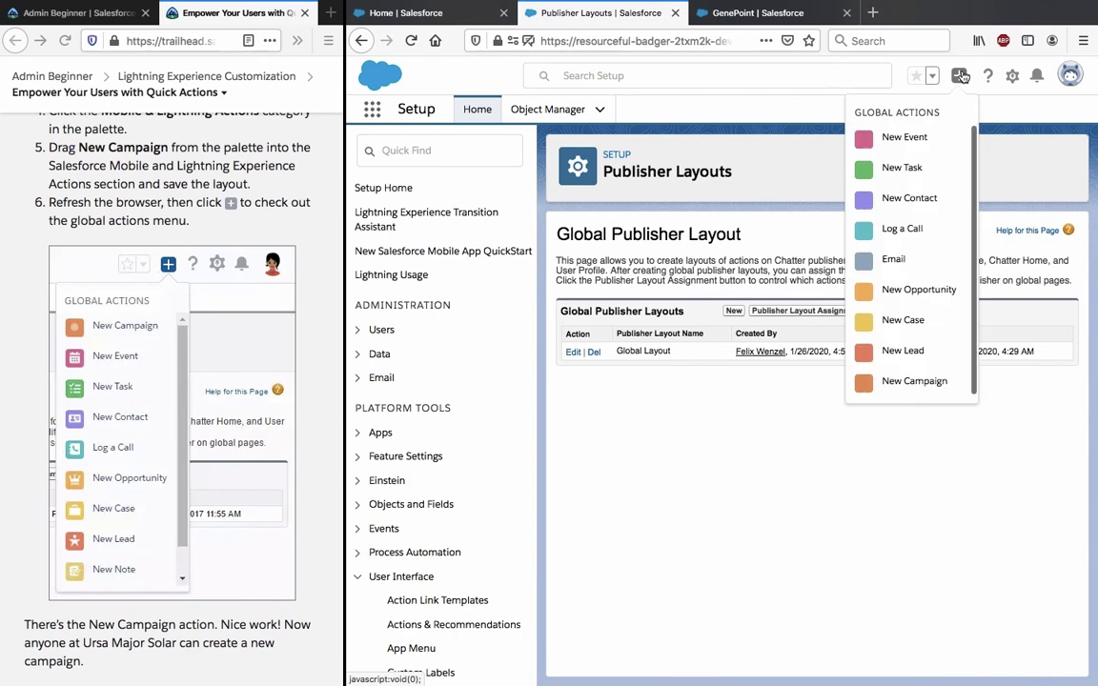
pyautogui.click(906, 381)
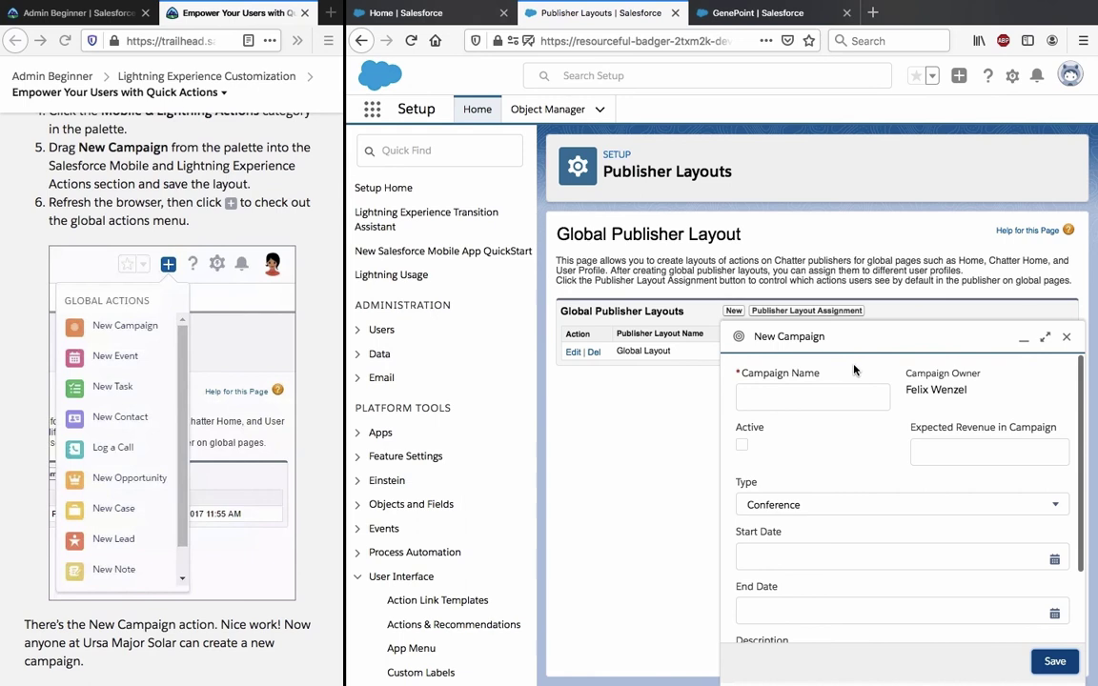
pyautogui.scroll(-2, 882, 422)
pyautogui.scroll(2, 882, 422)
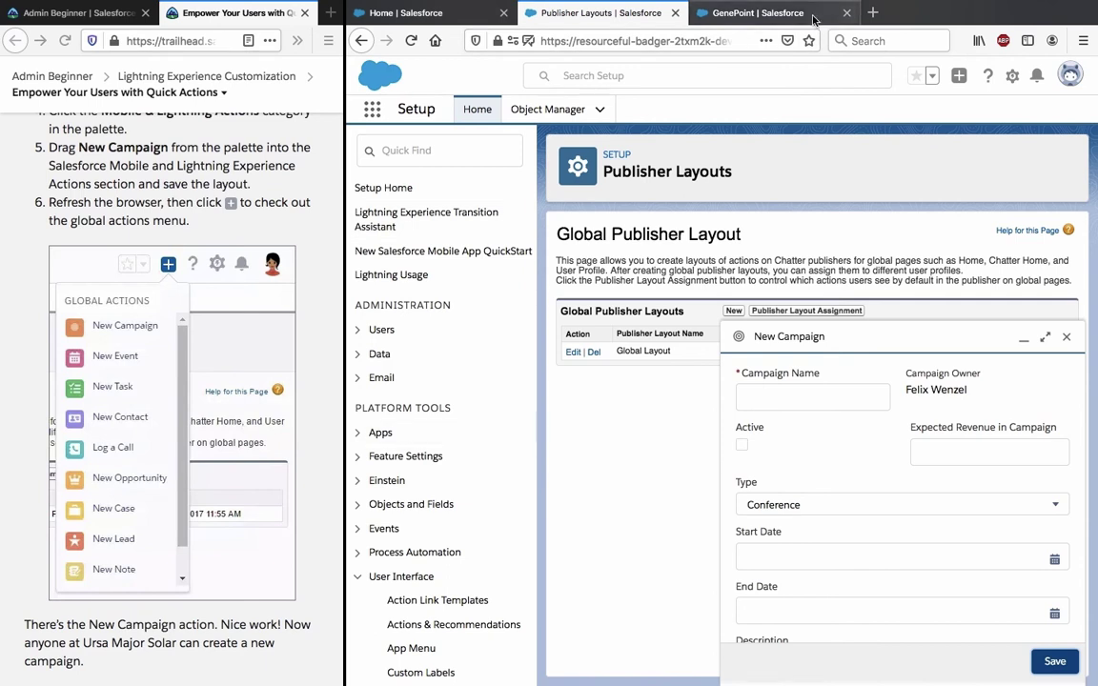
# - Reload the GenePoint account, open New Campaign from the global actions menu, review its form, and close it without saving
pyautogui.click(732, 16)
pyautogui.click(959, 75)
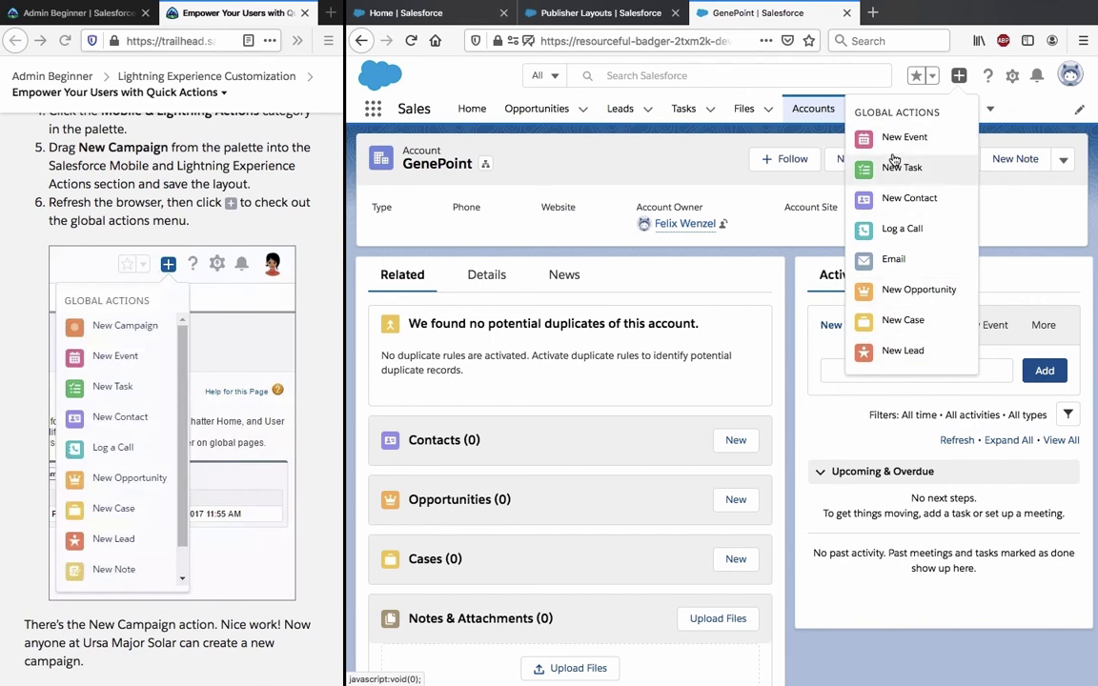
pyautogui.click(415, 44)
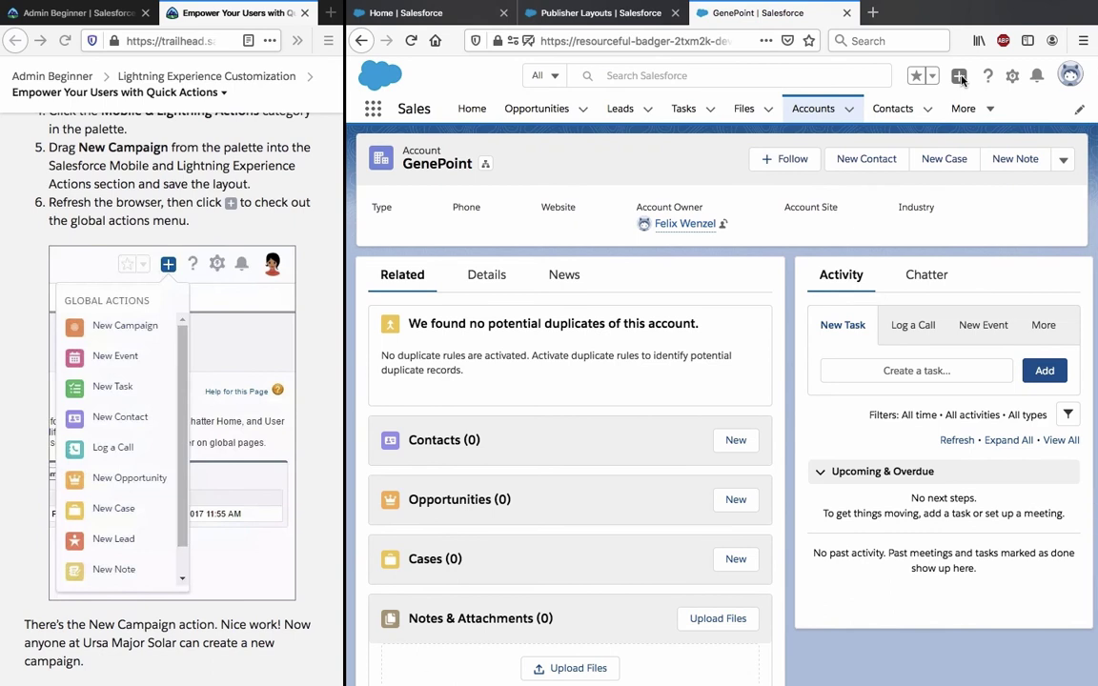
pyautogui.click(960, 76)
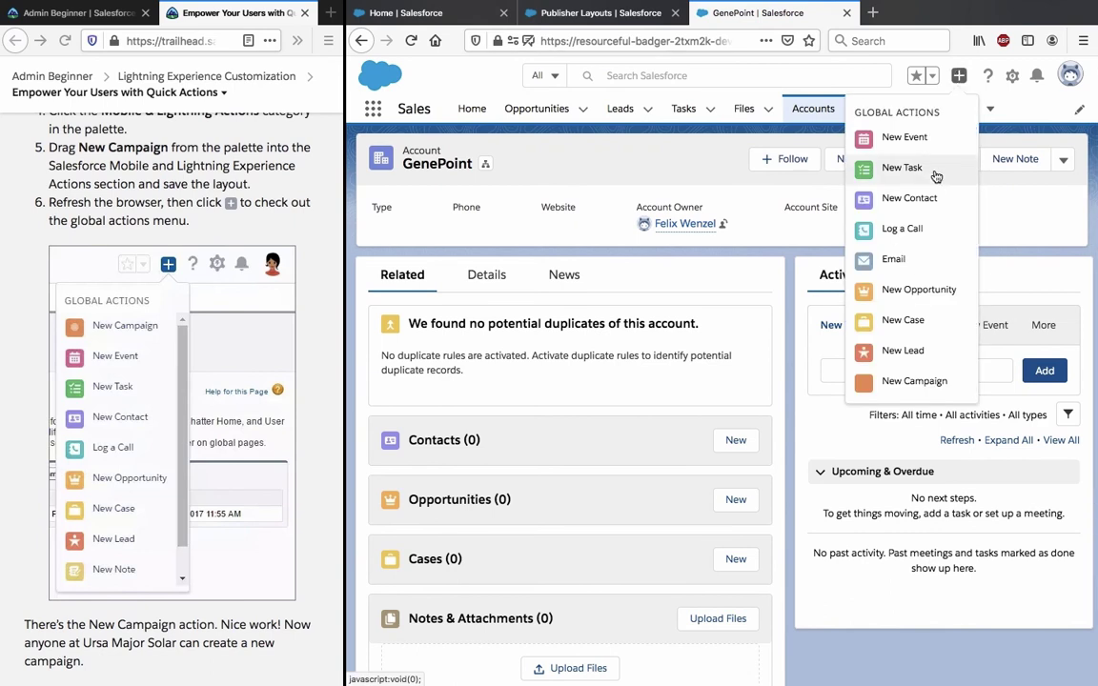
pyautogui.click(915, 379)
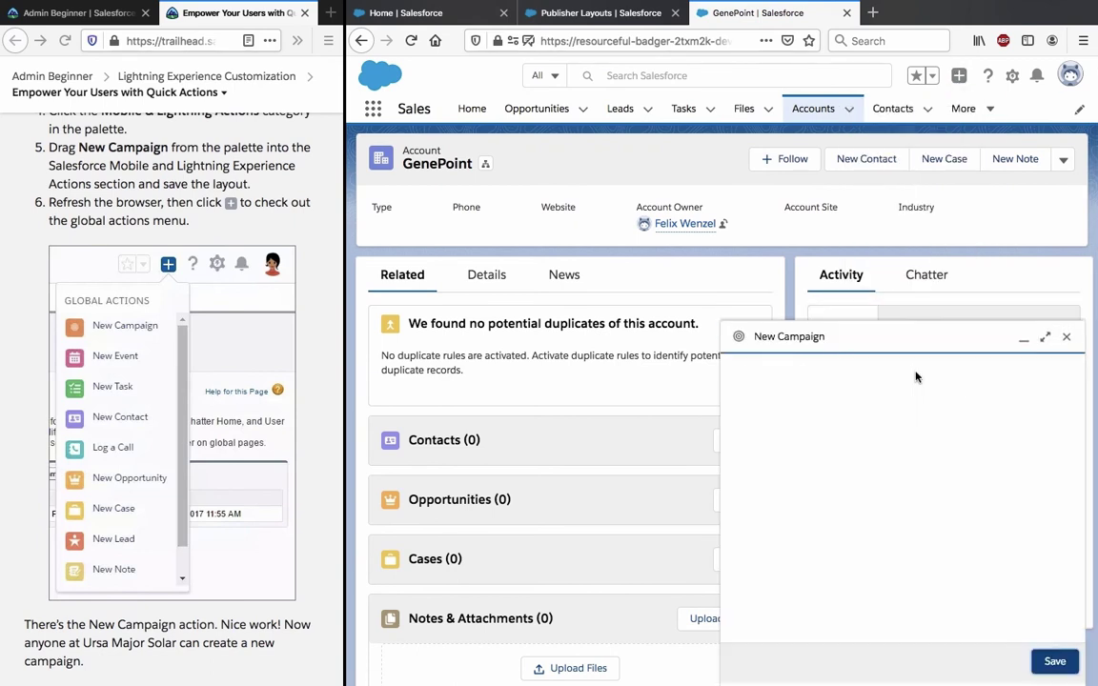
pyautogui.scroll(-2, 915, 377)
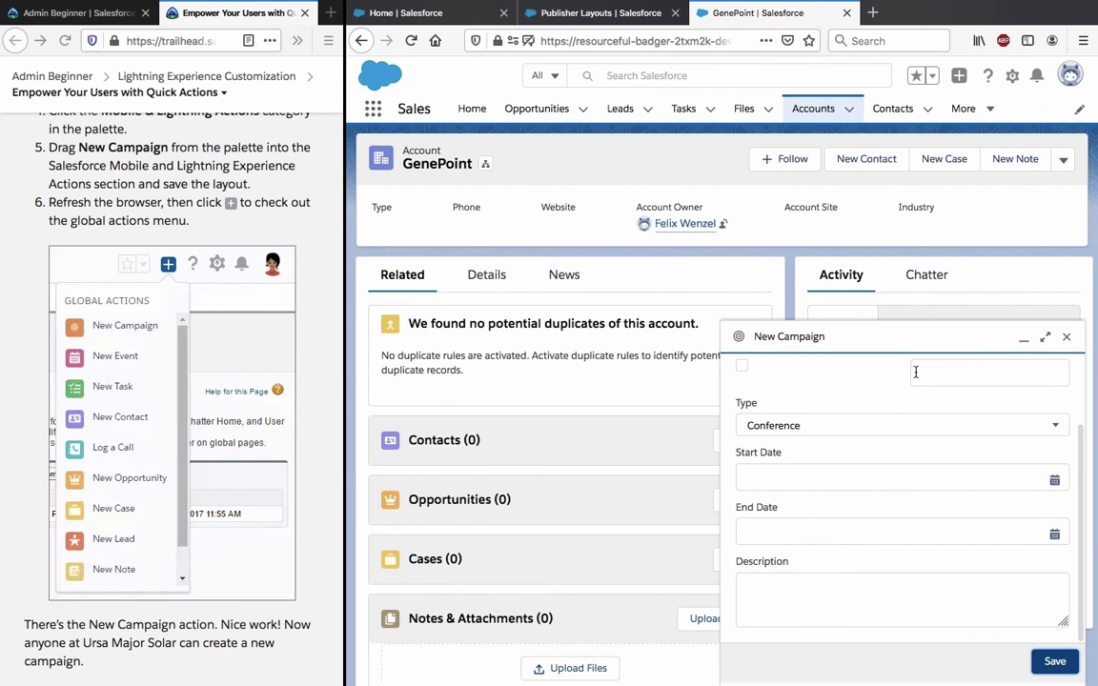
pyautogui.click(1066, 336)
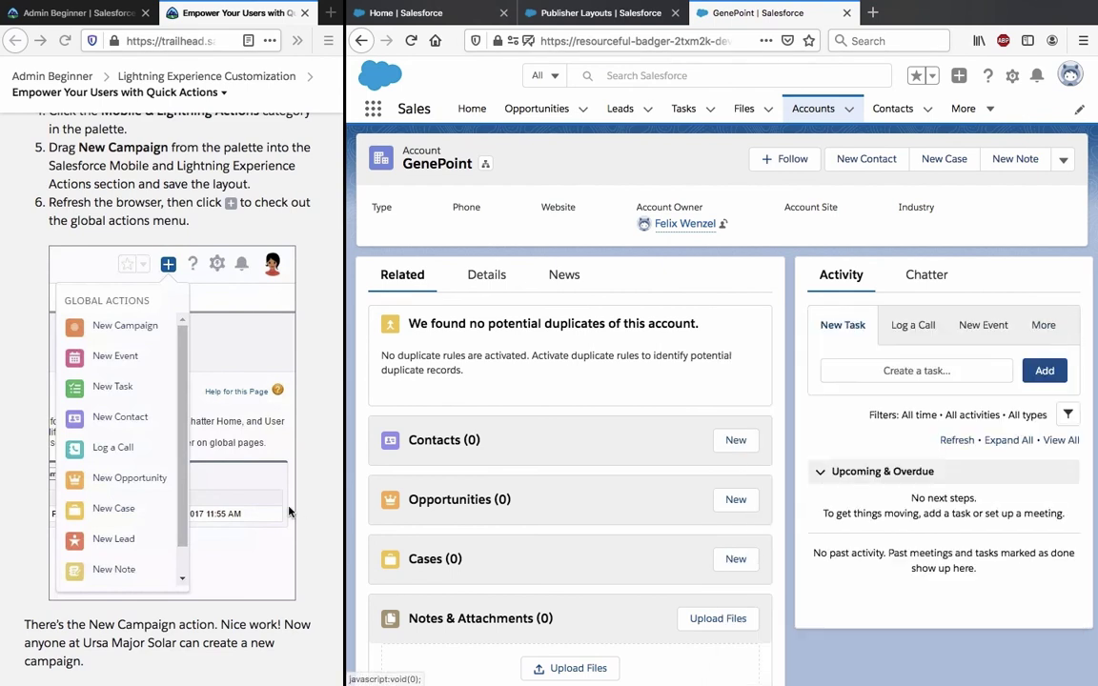
# - Go to the Trailhead unit's quiz and widen the Trailhead window beside the Salesforce window
pyautogui.scroll(-4, 193, 432)
pyautogui.scroll(-3, 217, 487)
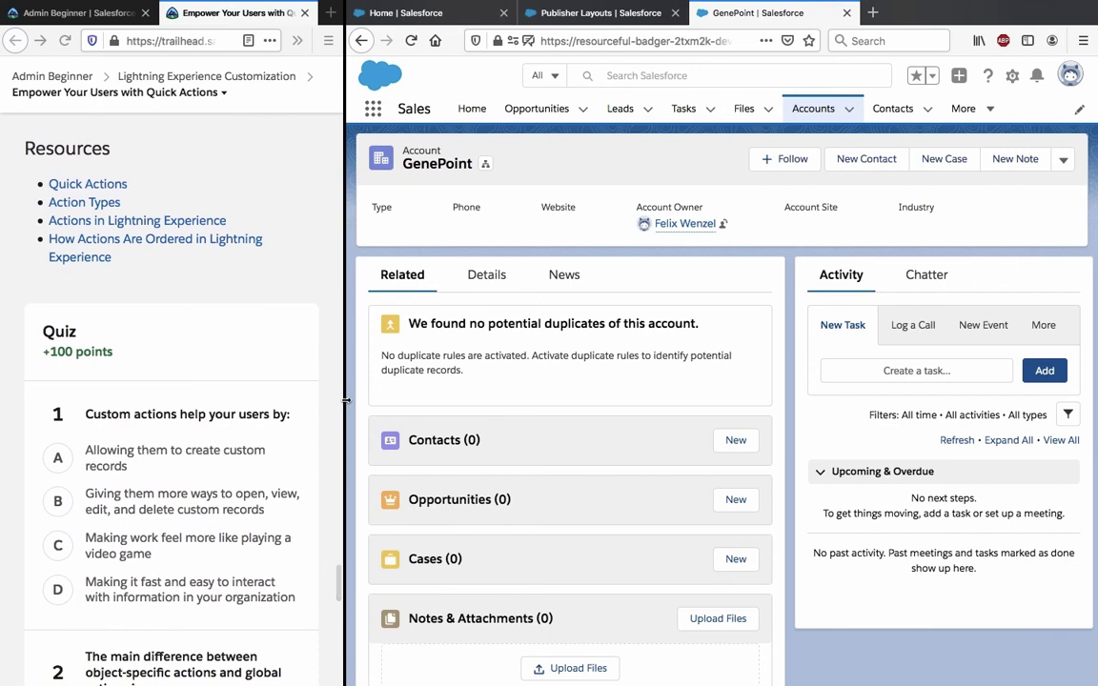
pyautogui.moveTo(345, 400); pyautogui.dragTo(768, 398)
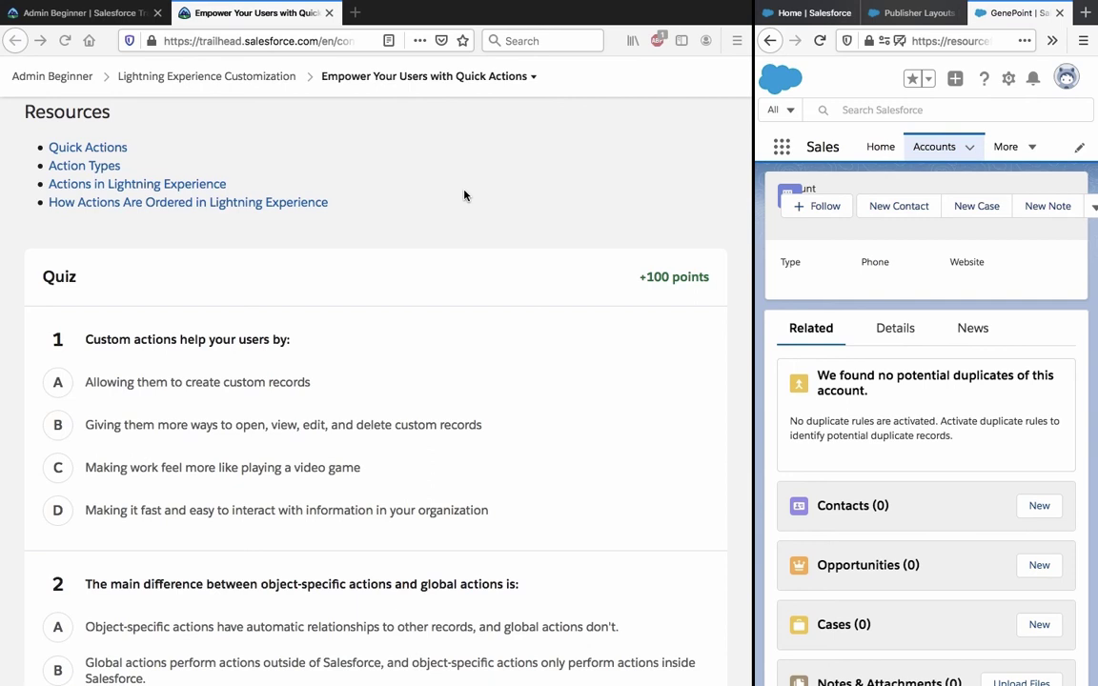
# - Search the Trailhead unit page for "help" and go through the matches to research quiz question 1
pyautogui.hotkey('ctrl', 'f')
pyautogui.write('hel')
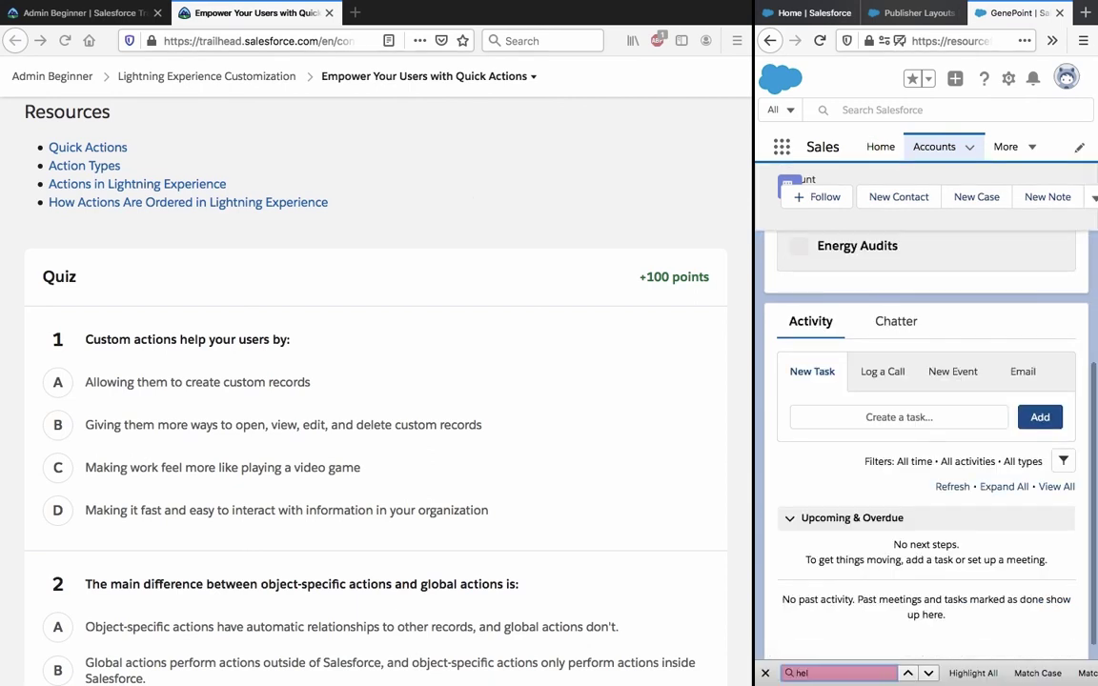
pyautogui.click(415, 138)
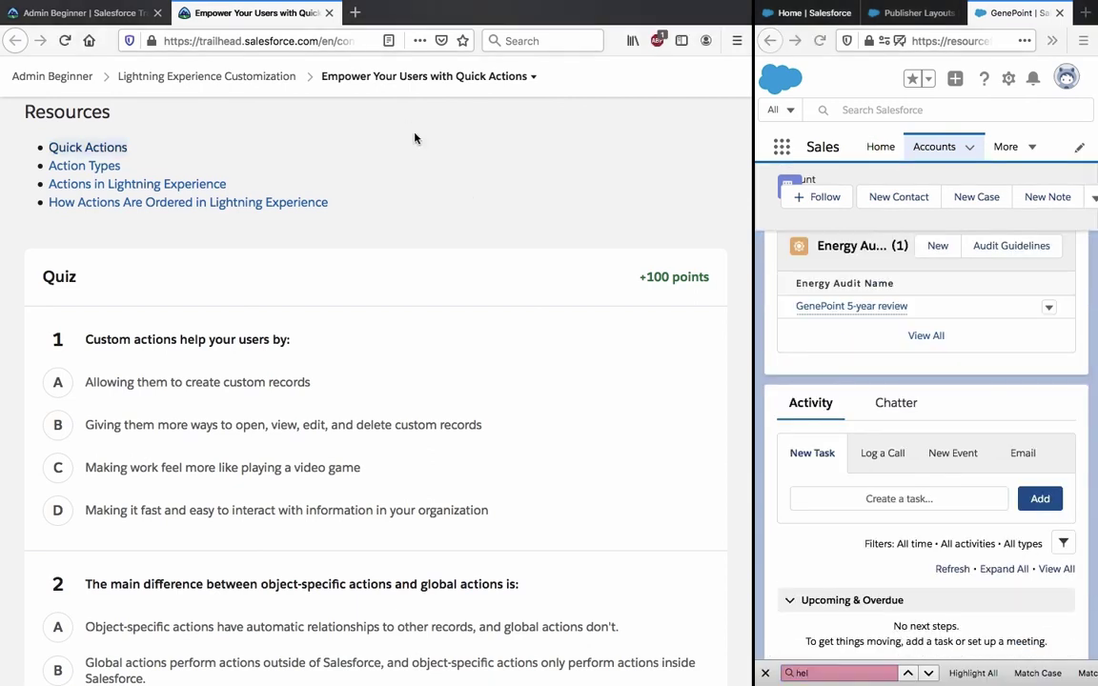
pyautogui.hotkey('ctrl', 'f')
pyautogui.write('help')
pyautogui.press('Return')
pyautogui.press('Return')
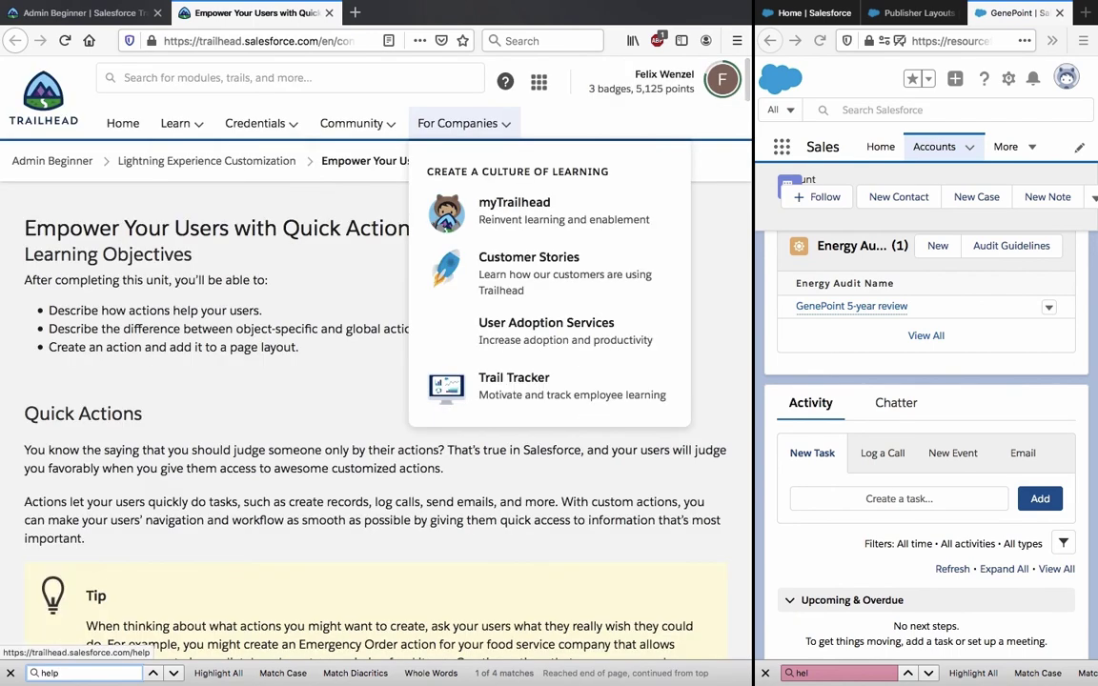
pyautogui.press('Return')
pyautogui.press('Return')
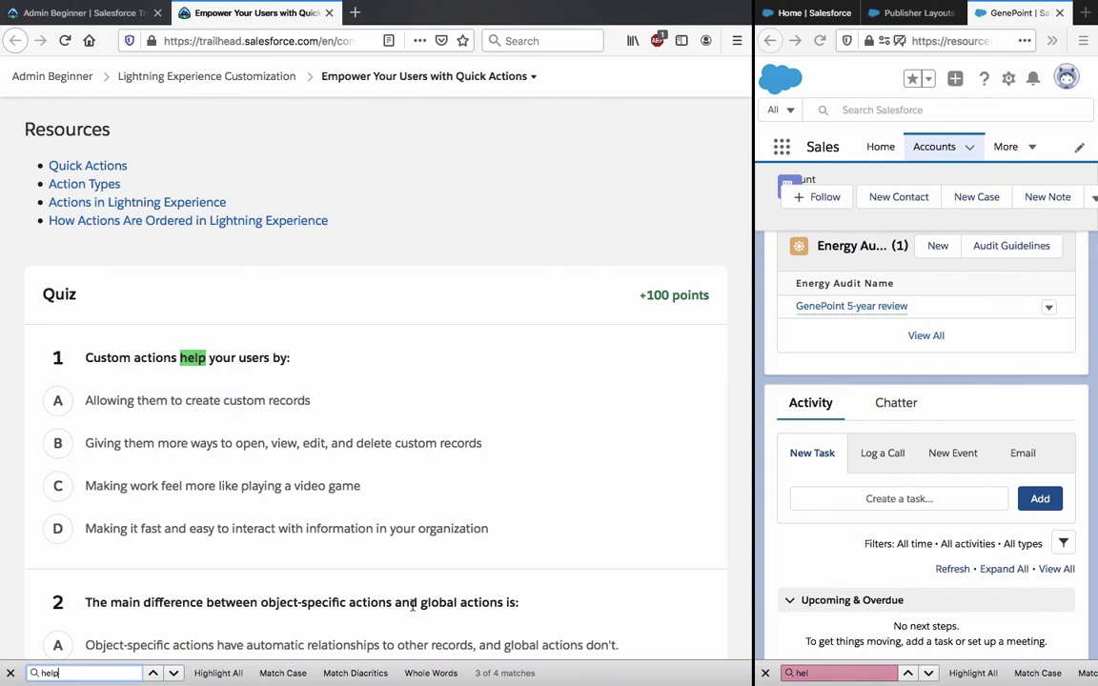
# - Search the Trailhead unit page for "custom" and step through the matches to the Quick Actions introduction
pyautogui.doubleClick(104, 673)
pyautogui.write('custom')
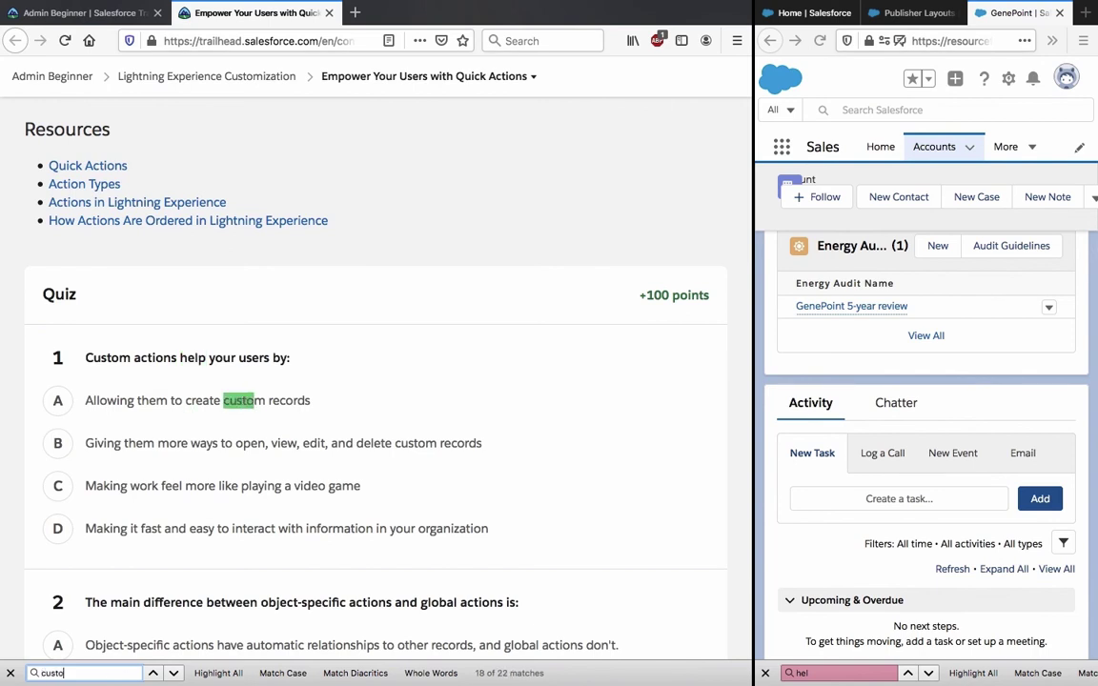
pyautogui.press('Return')
pyautogui.press('Return')
pyautogui.press('Return')
pyautogui.press('Return')
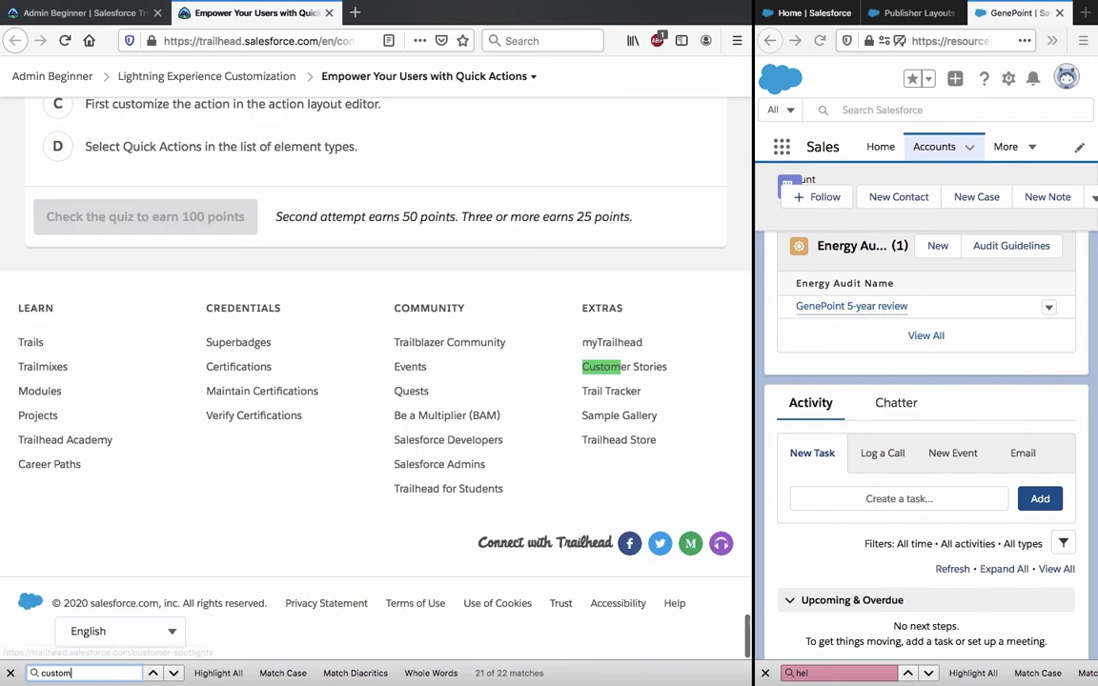
pyautogui.press('Return')
pyautogui.press('Return')
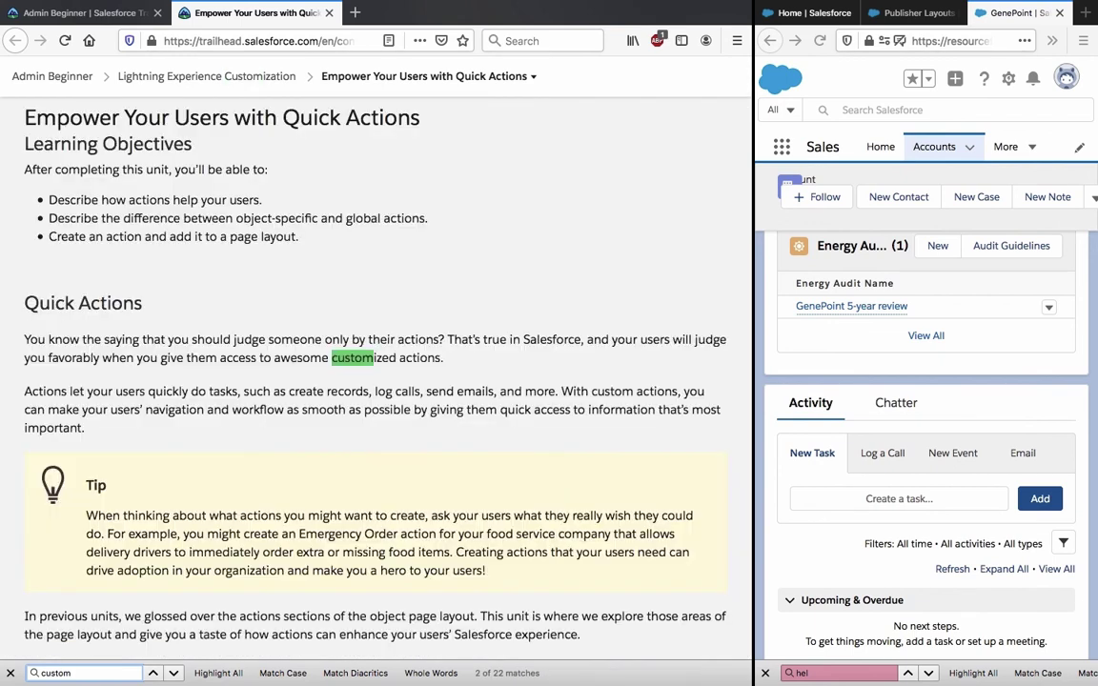
# - Highlight the introductory paragraph about what custom actions let users do, and return to quiz question 1
pyautogui.tripleClick(148, 386)
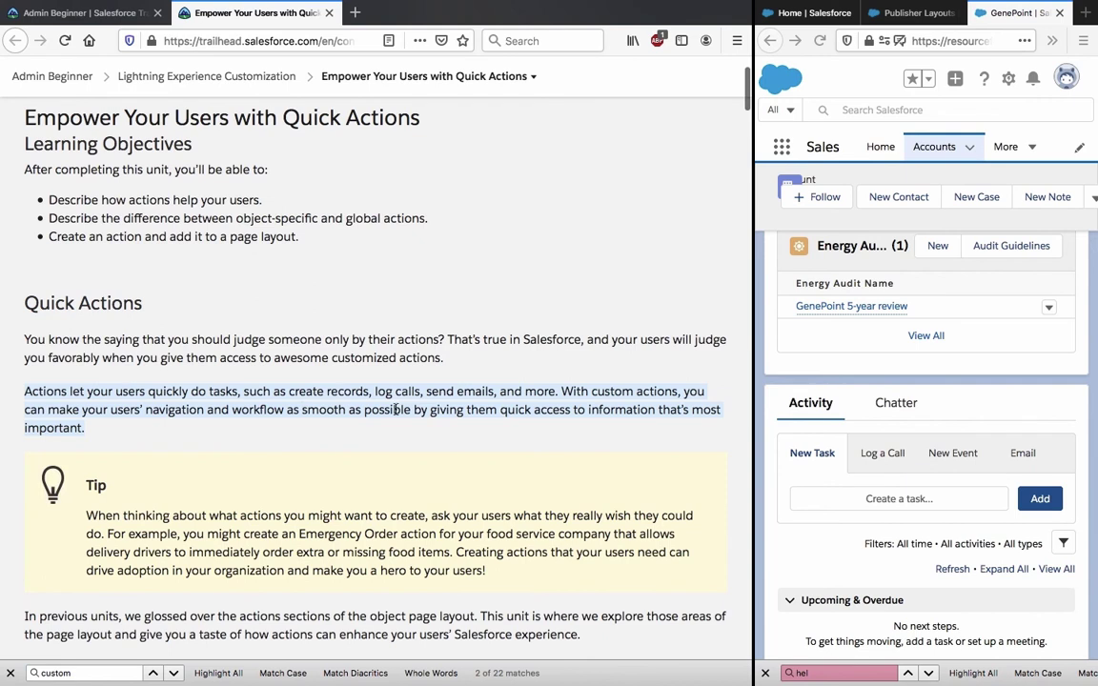
pyautogui.scroll(-20, 395, 409)
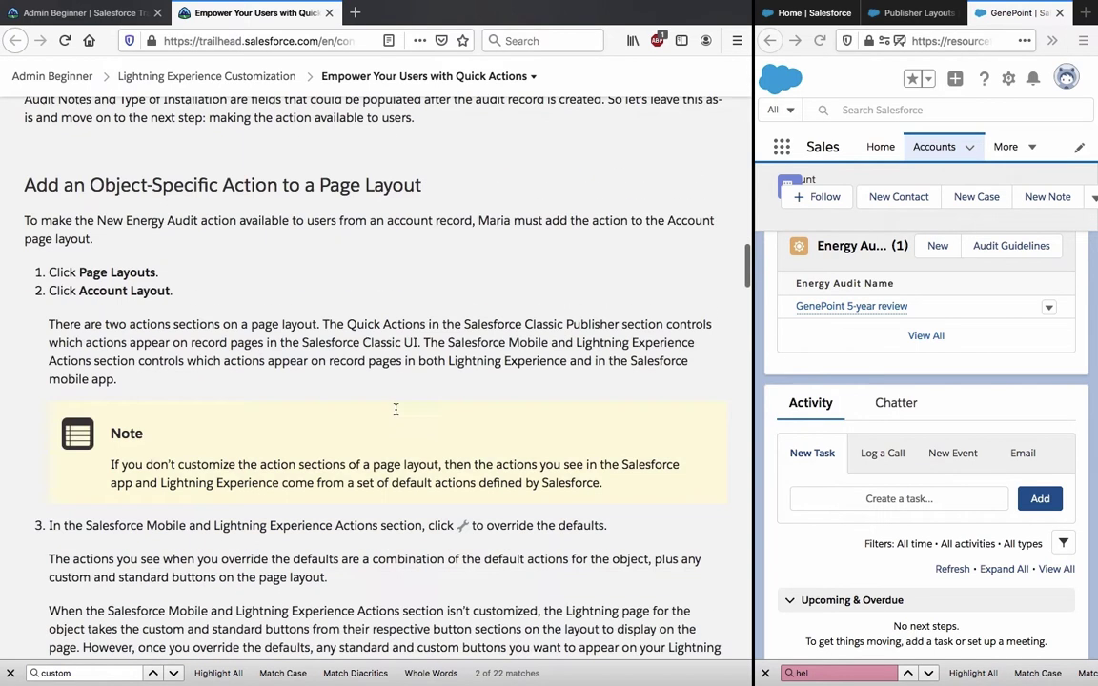
pyautogui.scroll(-10, 395, 412)
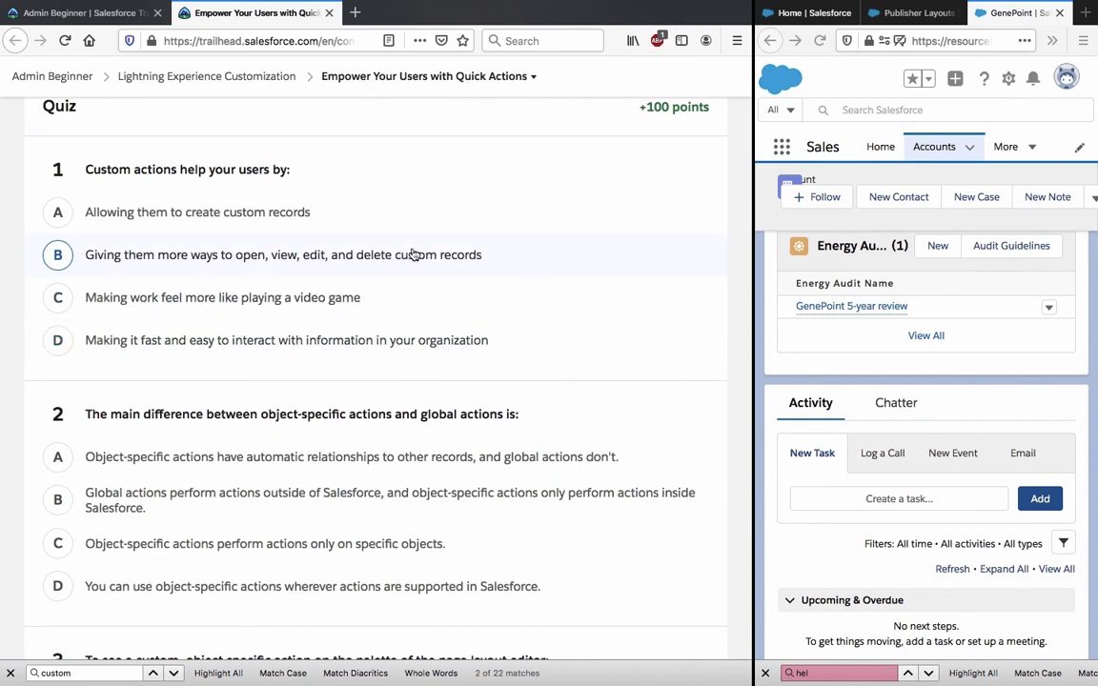
# - Search the unit page for "records", go through the matches on object-specific actions, and return to quiz question 1
pyautogui.doubleClick(64, 671)
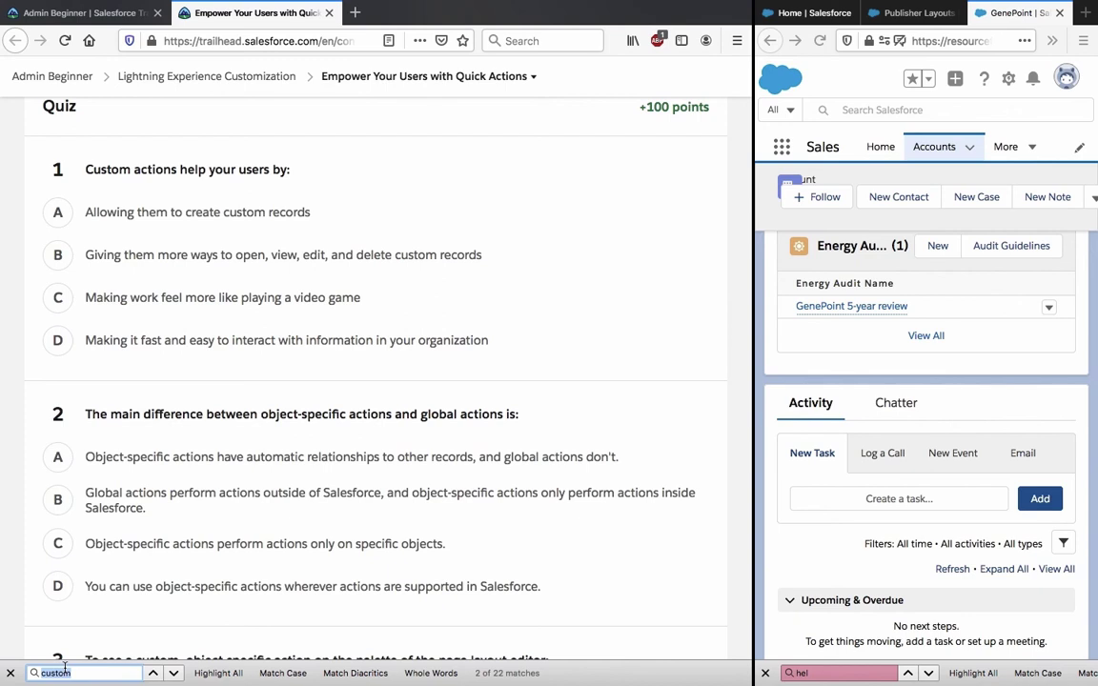
pyautogui.write('records')
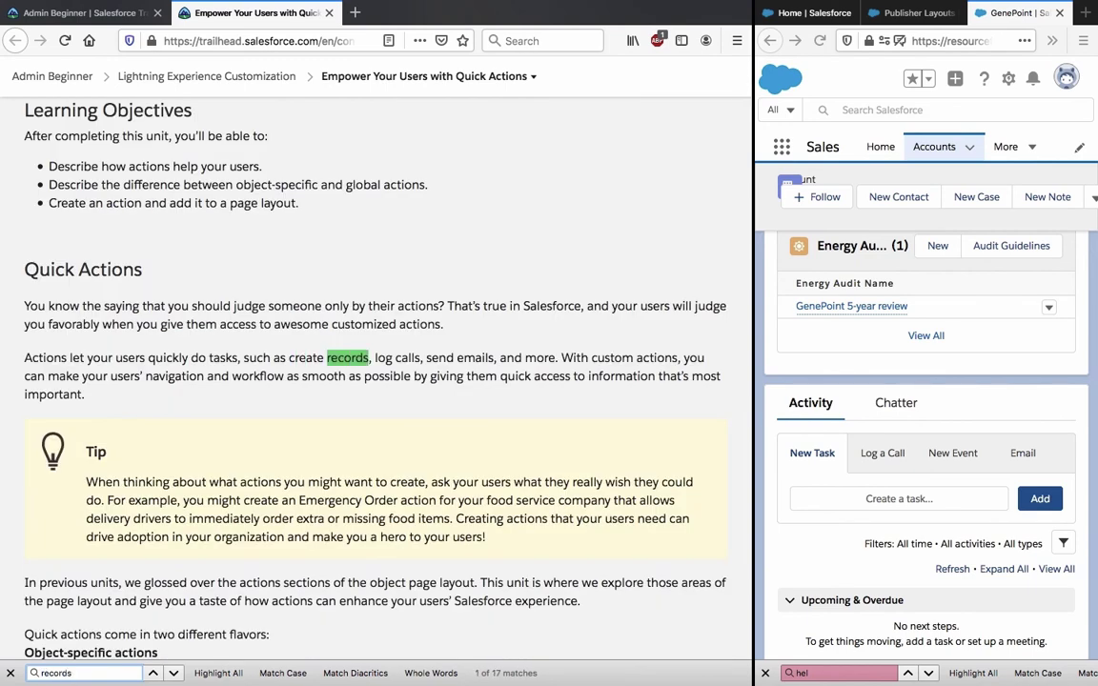
pyautogui.press('Return')
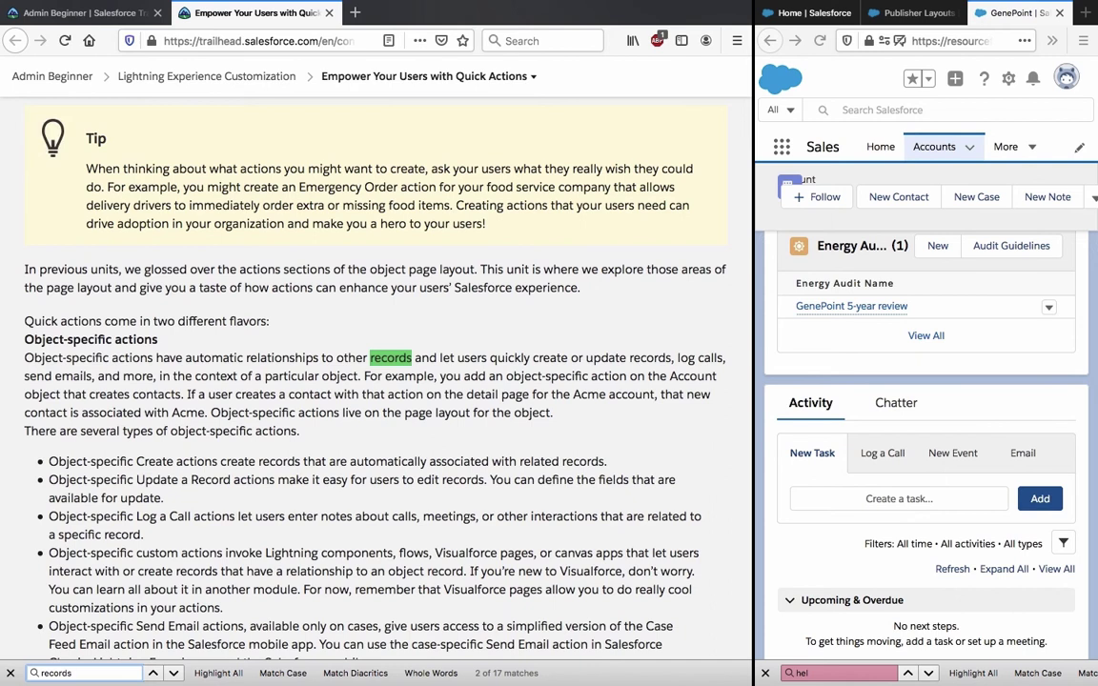
pyautogui.press('Return')
pyautogui.press('Return')
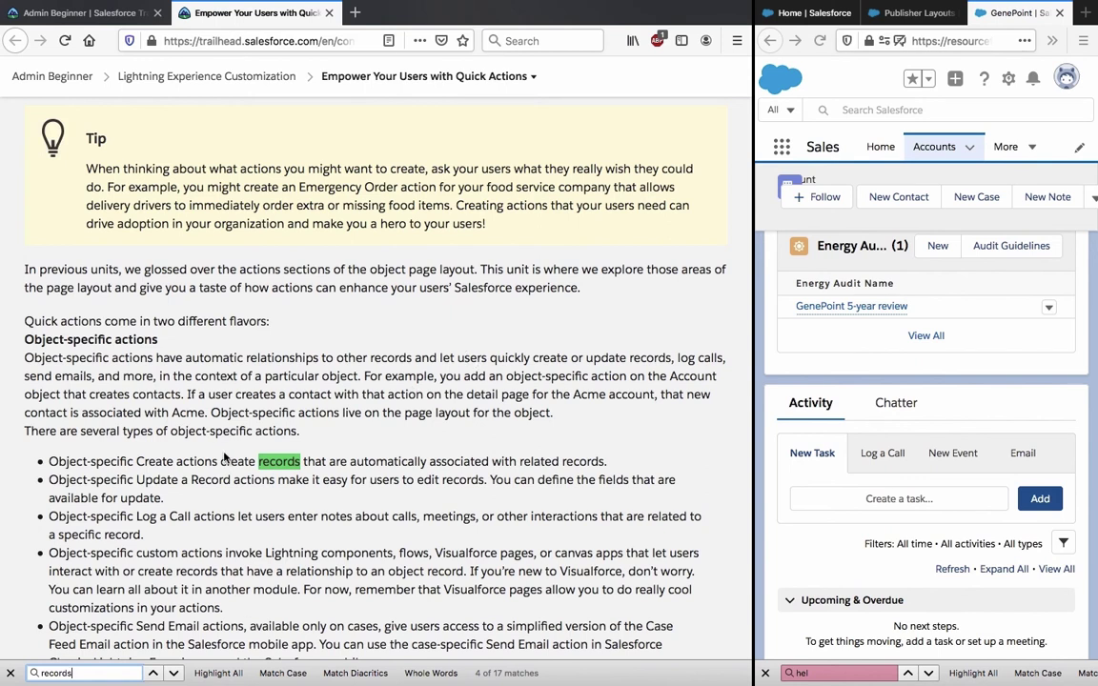
pyautogui.scroll(-10, 225, 458)
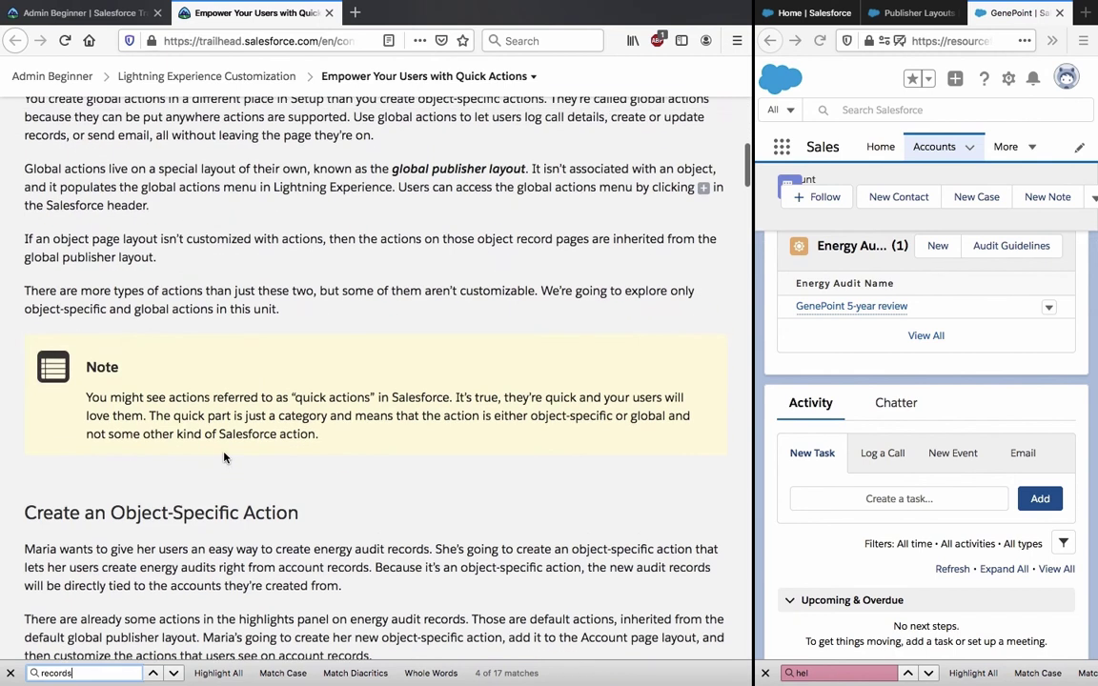
pyautogui.click(173, 673)
pyautogui.click(172, 673)
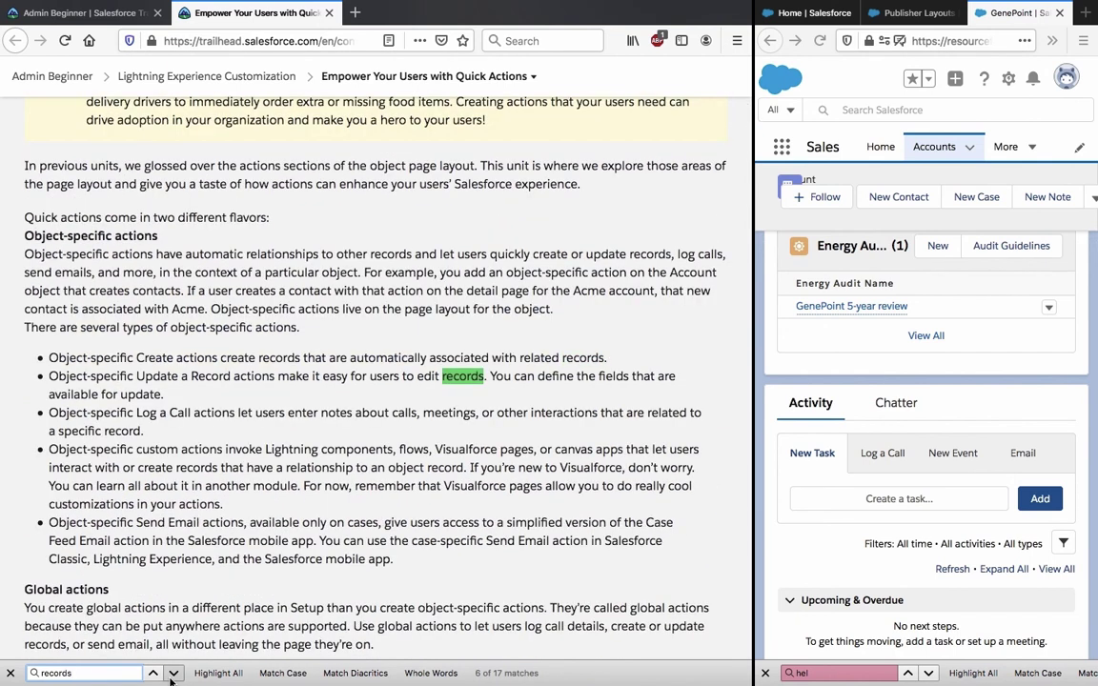
pyautogui.scroll(-15, 308, 468)
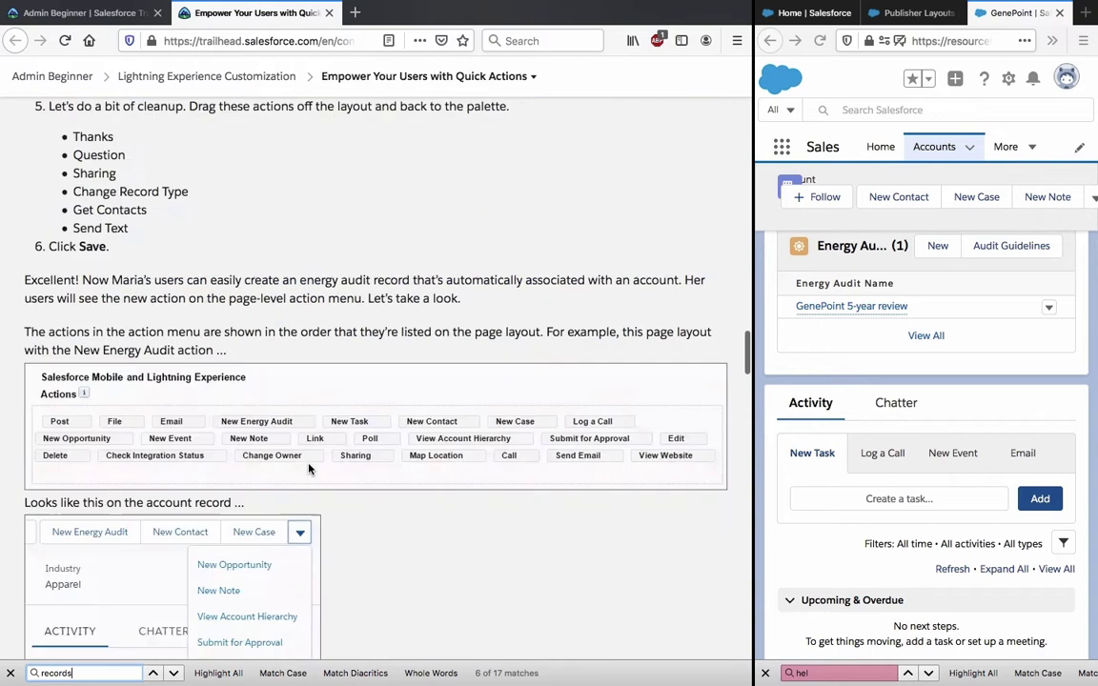
pyautogui.scroll(-15, 308, 468)
pyautogui.scroll(5, 308, 468)
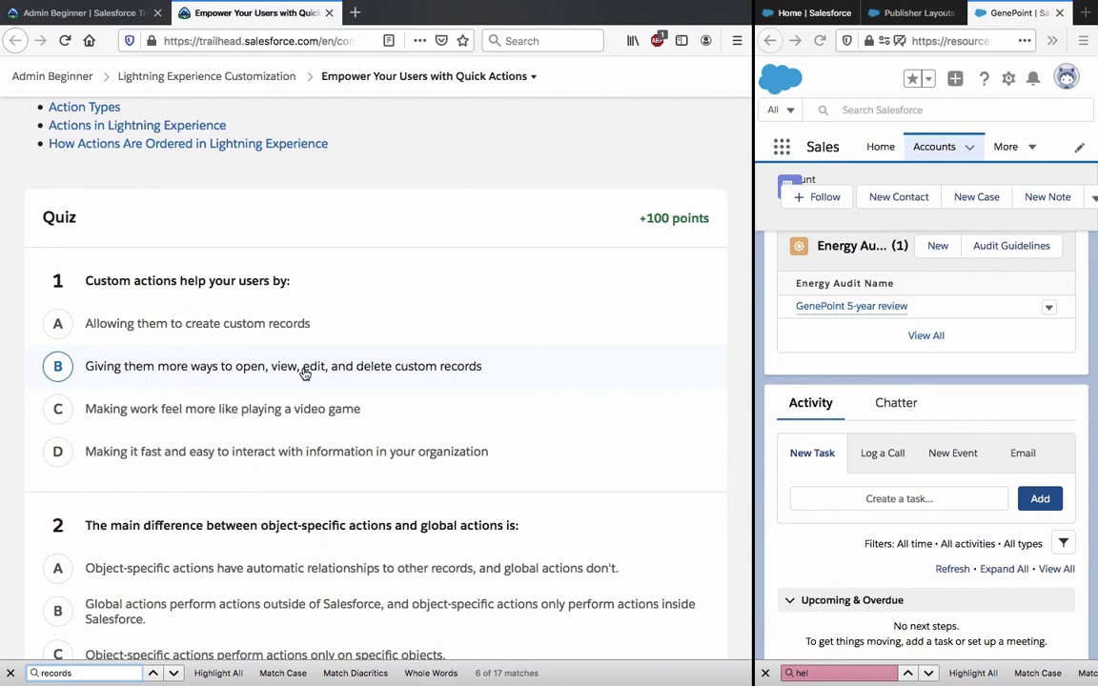
# - Try answer D for quiz question 1 and check it by searching the unit page for "fast"
pyautogui.click(278, 460)
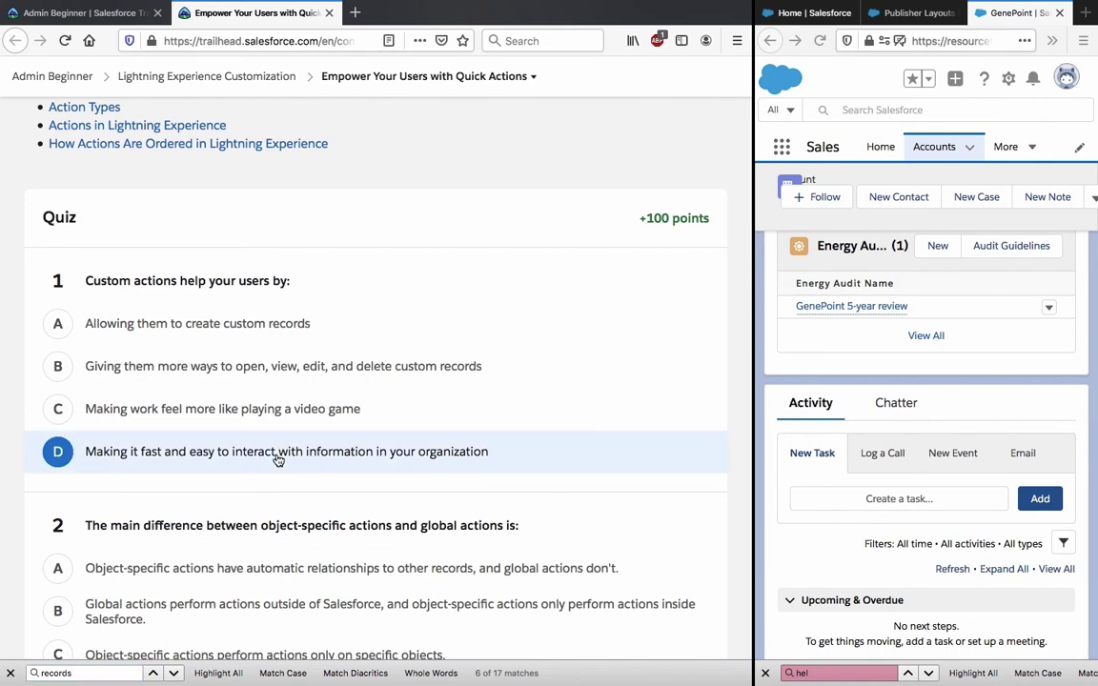
pyautogui.click(112, 671)
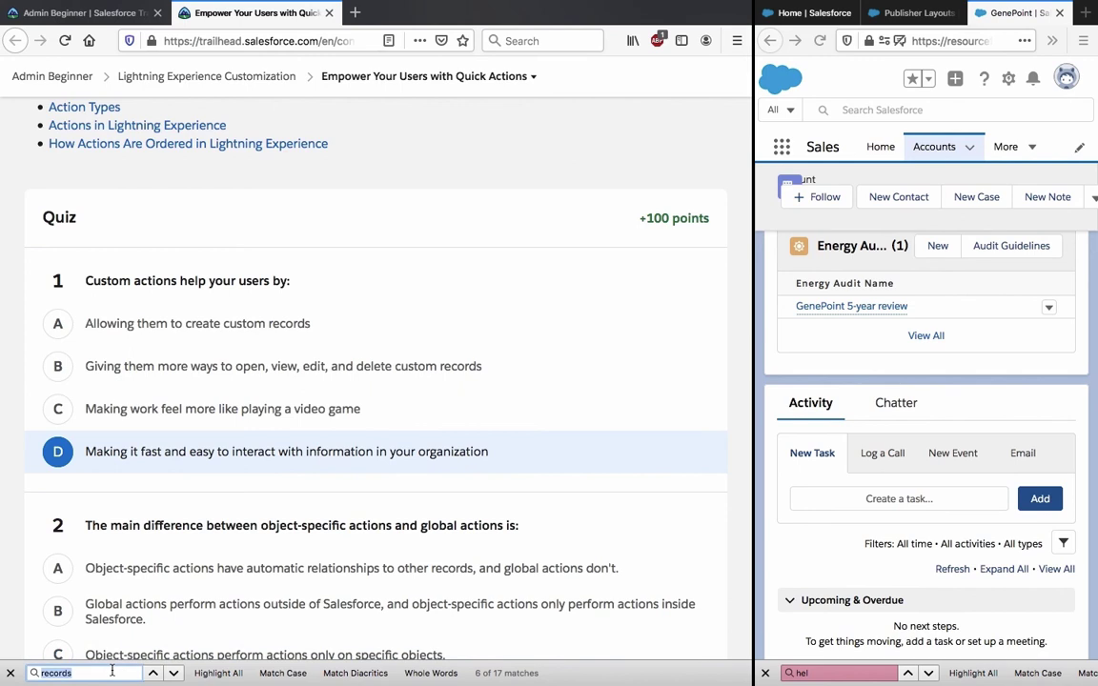
pyautogui.write('fast')
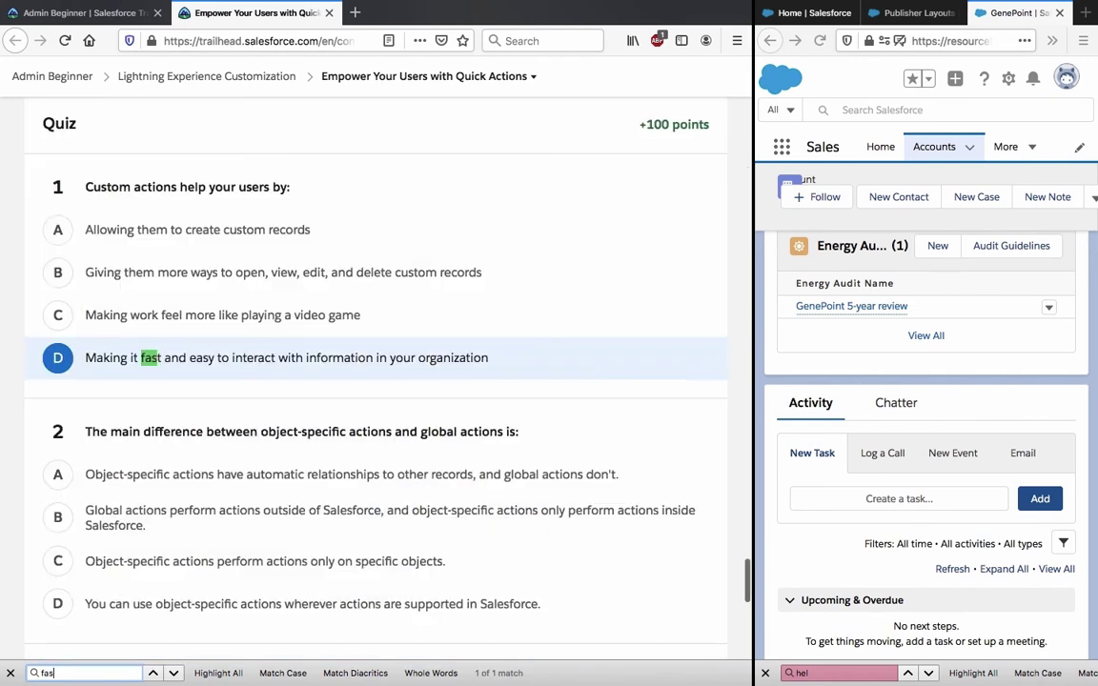
pyautogui.click(148, 673)
pyautogui.doubleClick(110, 671)
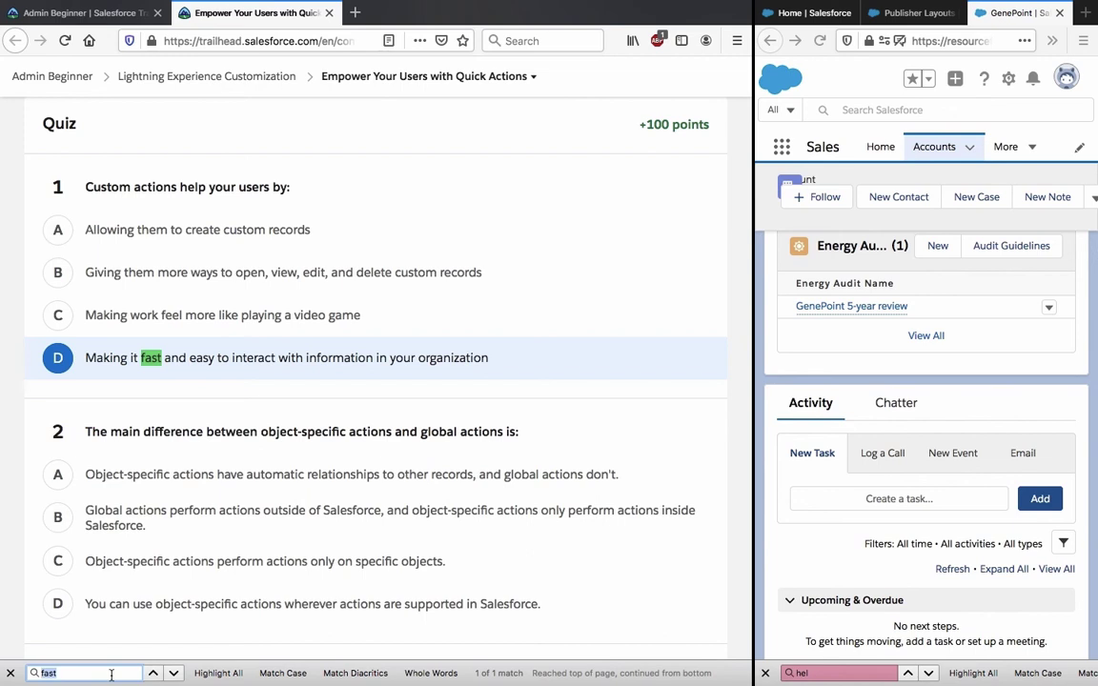
pyautogui.press('BackSpace')
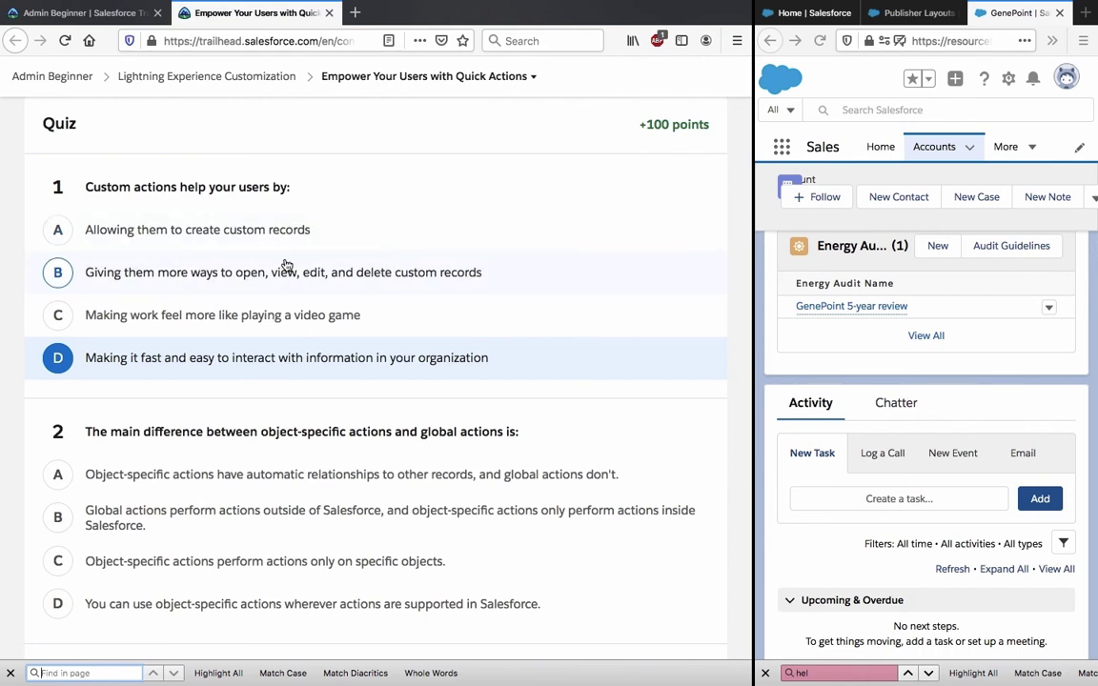
# - Try answer B for quiz question 1 and check it by searching the unit page for "ways" and "open"
pyautogui.click(256, 277)
pyautogui.click(125, 672)
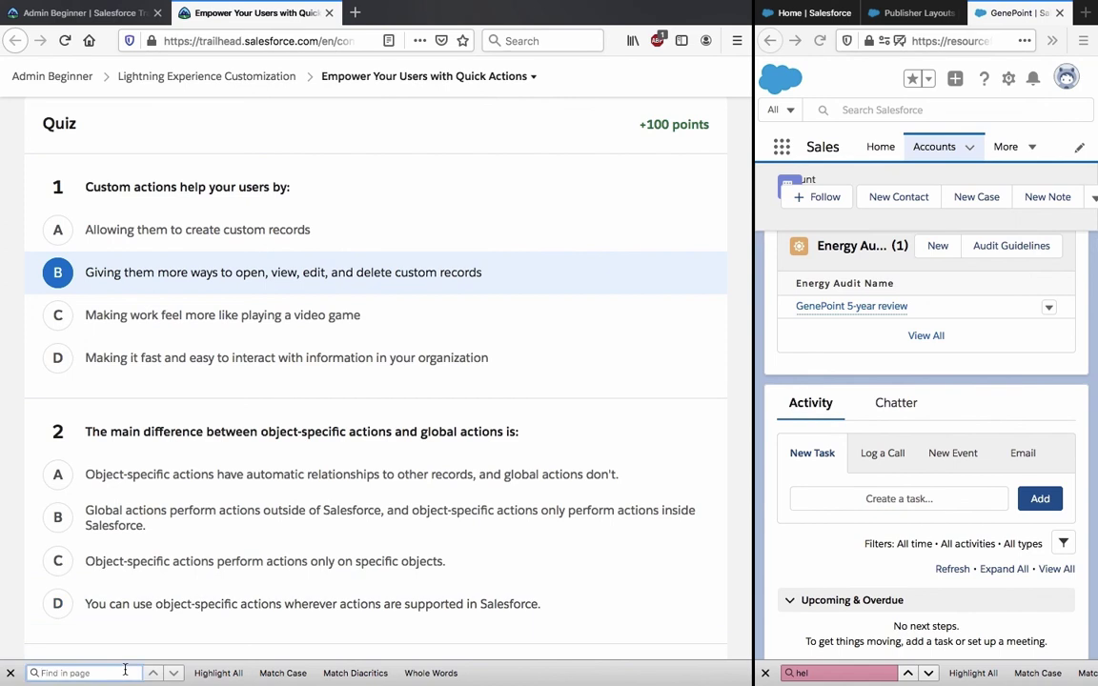
pyautogui.write('ways')
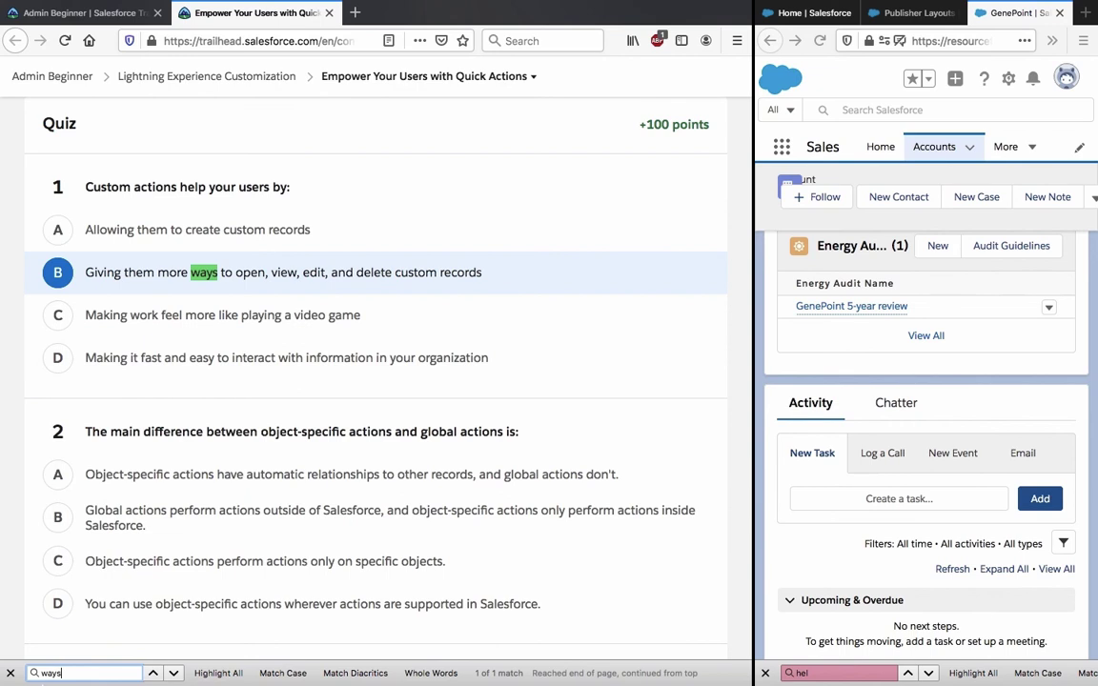
pyautogui.click(152, 673)
pyautogui.click(126, 672)
pyautogui.write('open')
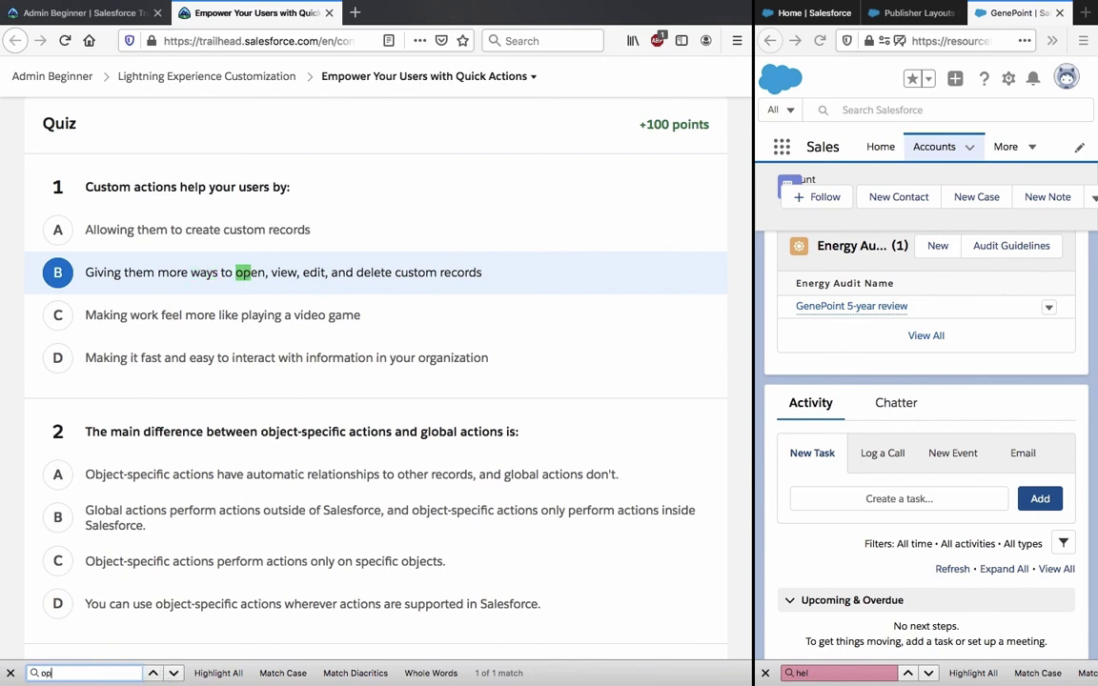
pyautogui.click(153, 673)
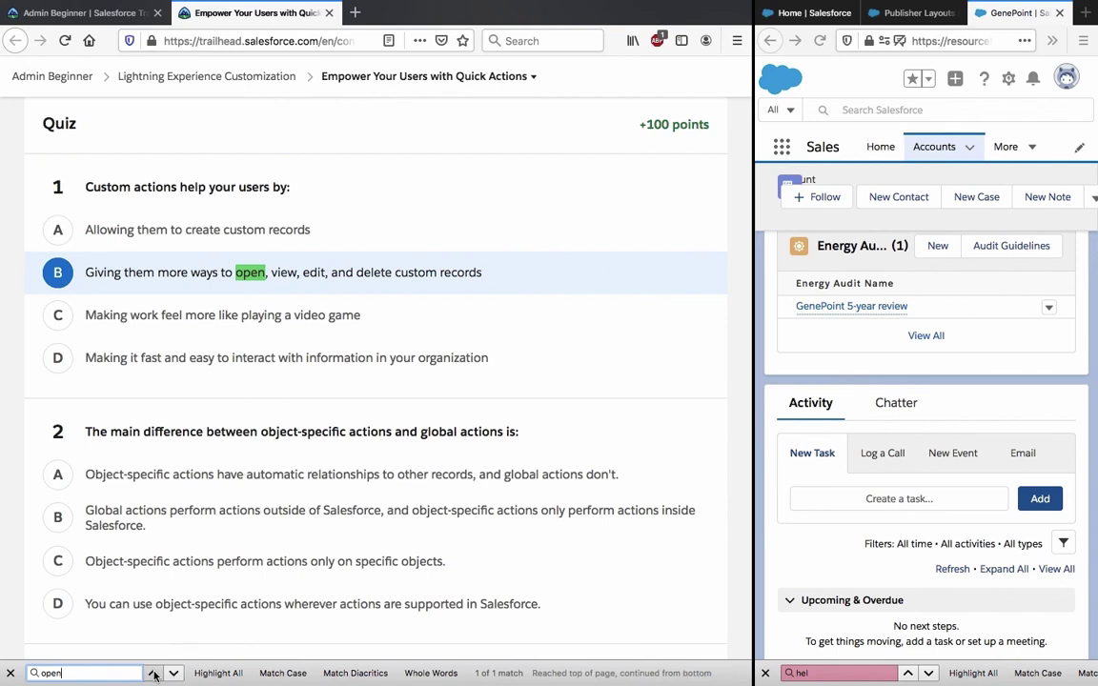
# - Choose answer A for quiz question 1 and check it against the "custom" matches in the unit's sections on actions
pyautogui.click(143, 239)
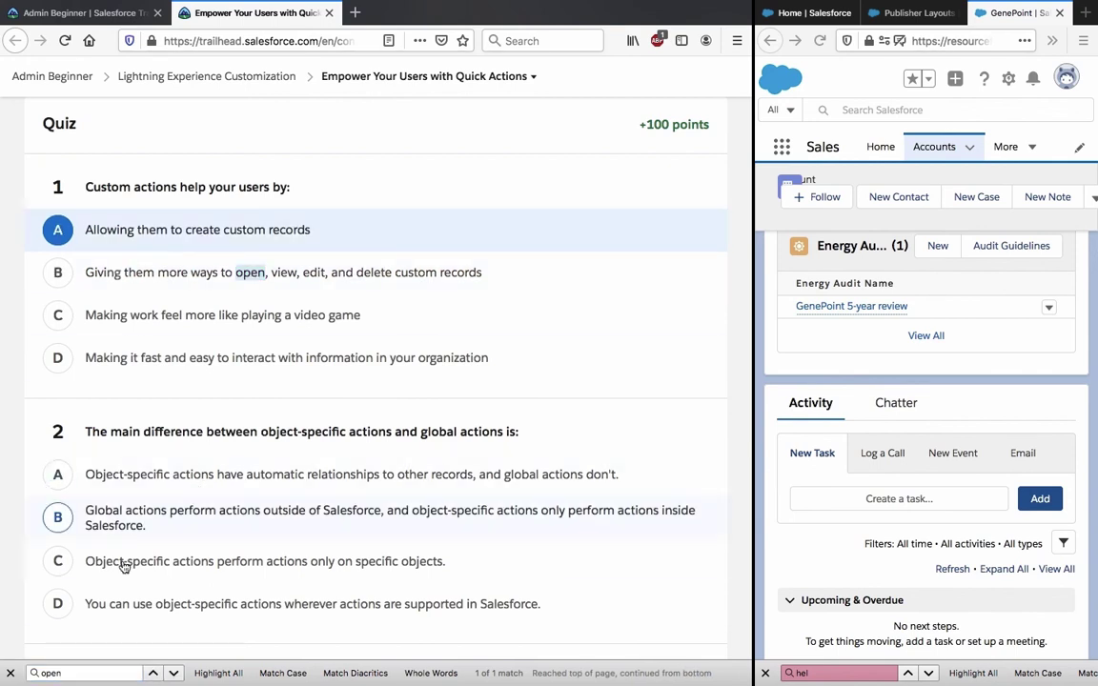
pyautogui.moveTo(80, 672)
pyautogui.press('super+f')
pyautogui.write('custom')
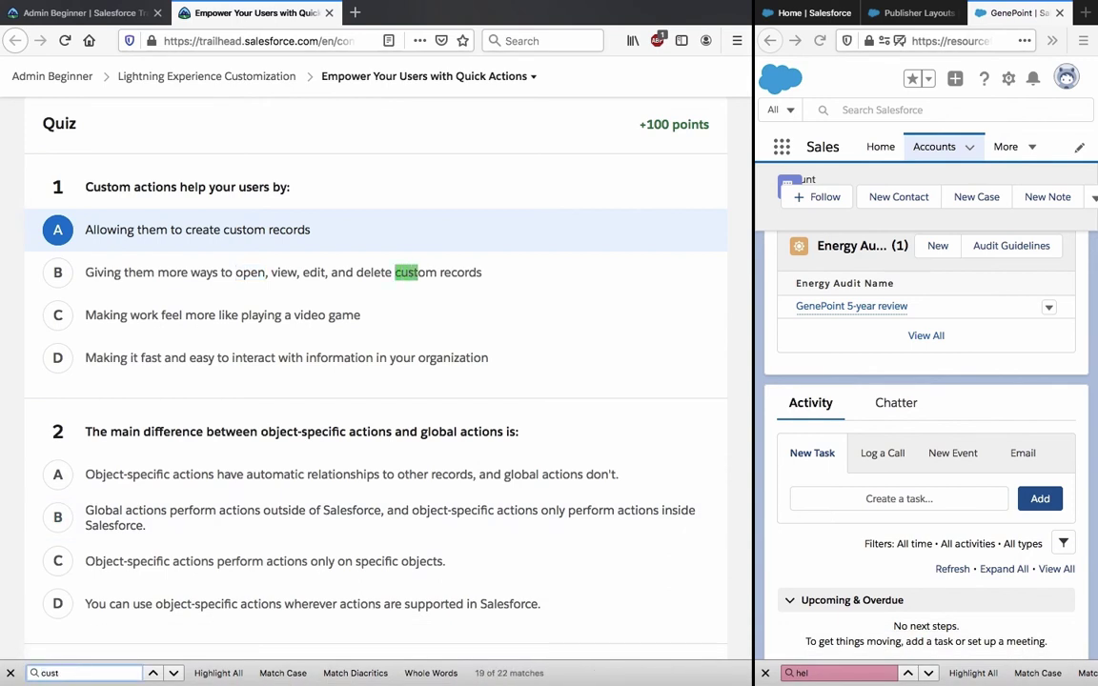
pyautogui.press('Return')
pyautogui.press('Return')
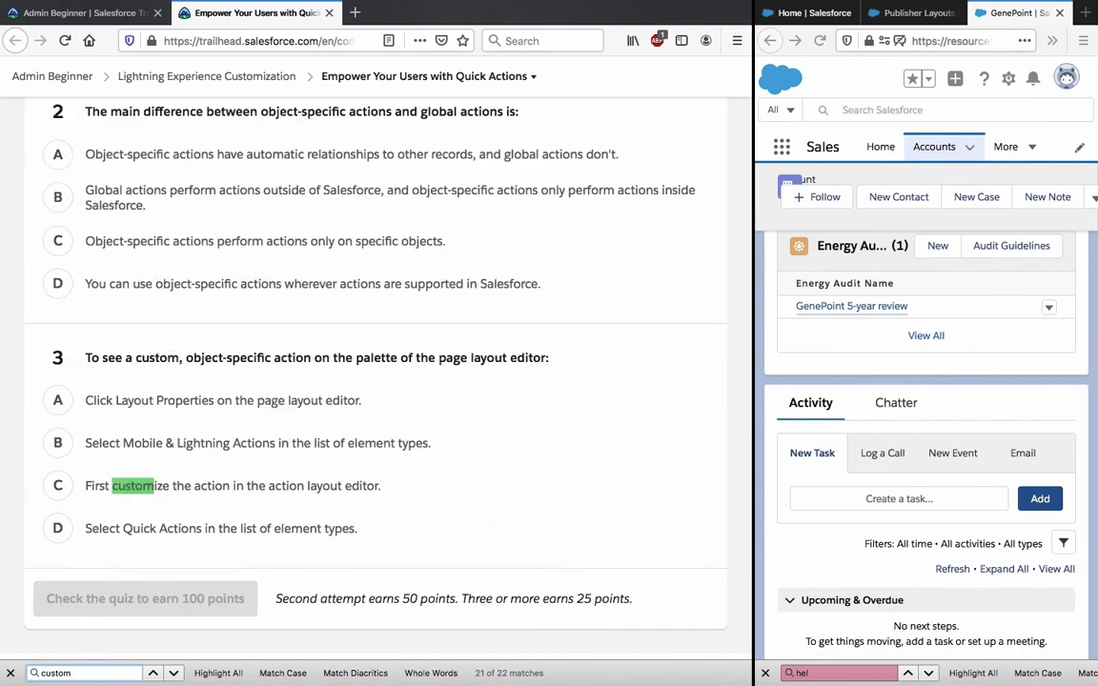
pyautogui.press('Return')
pyautogui.press('Return')
pyautogui.press('Return')
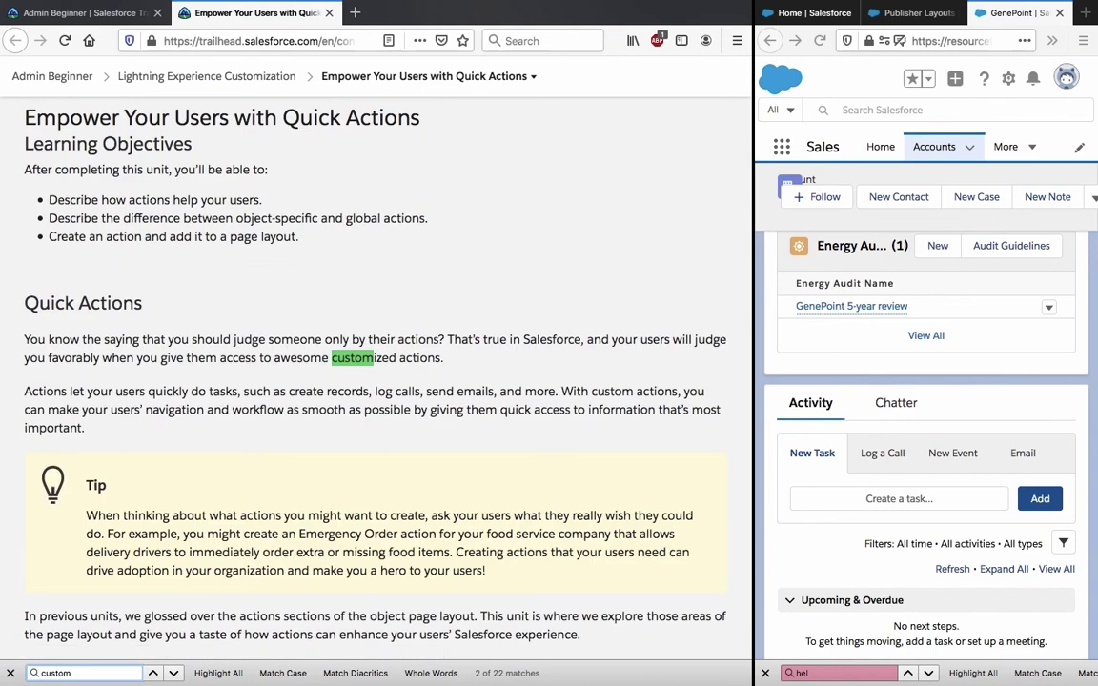
pyautogui.press('Return')
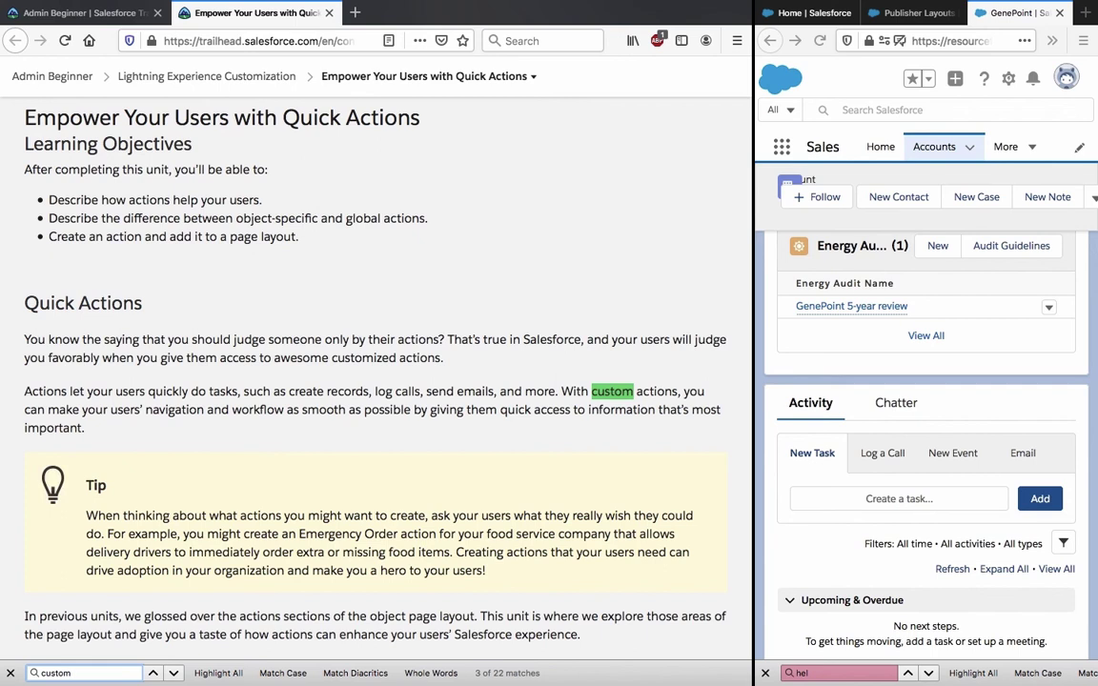
pyautogui.press('Return')
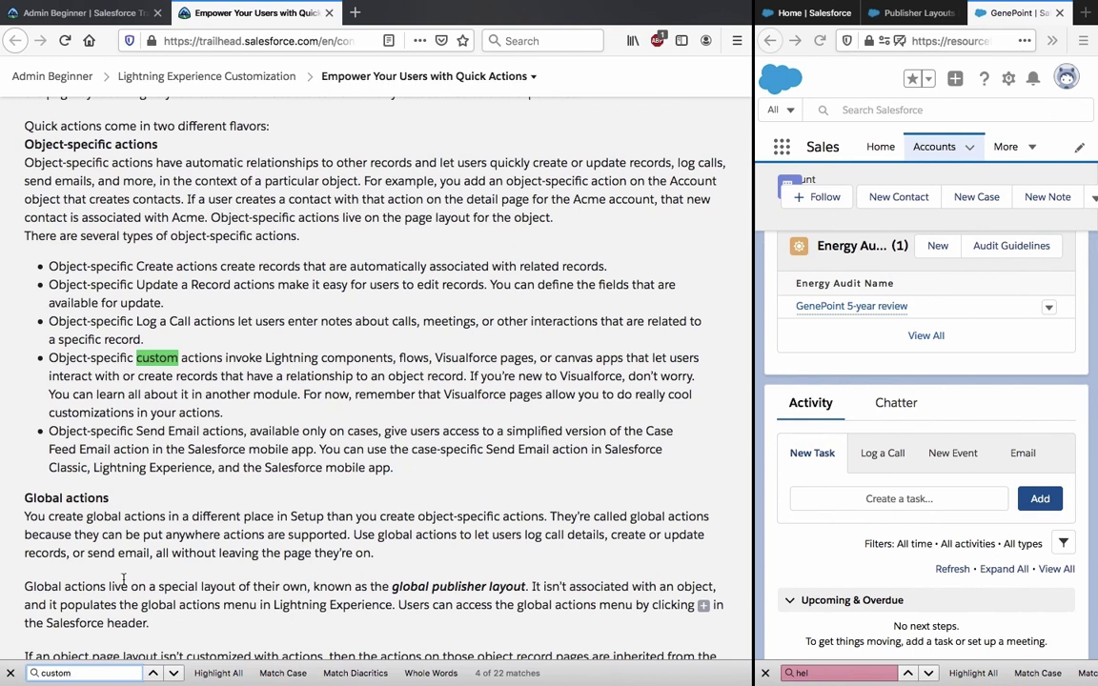
pyautogui.press('Return')
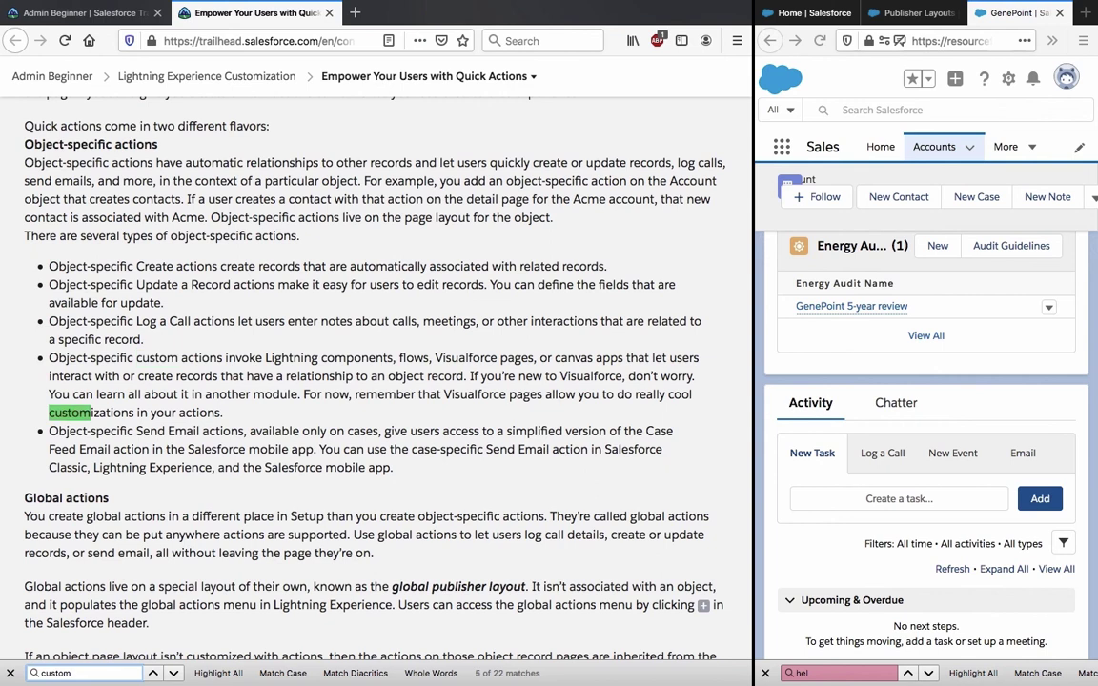
pyautogui.press('Return')
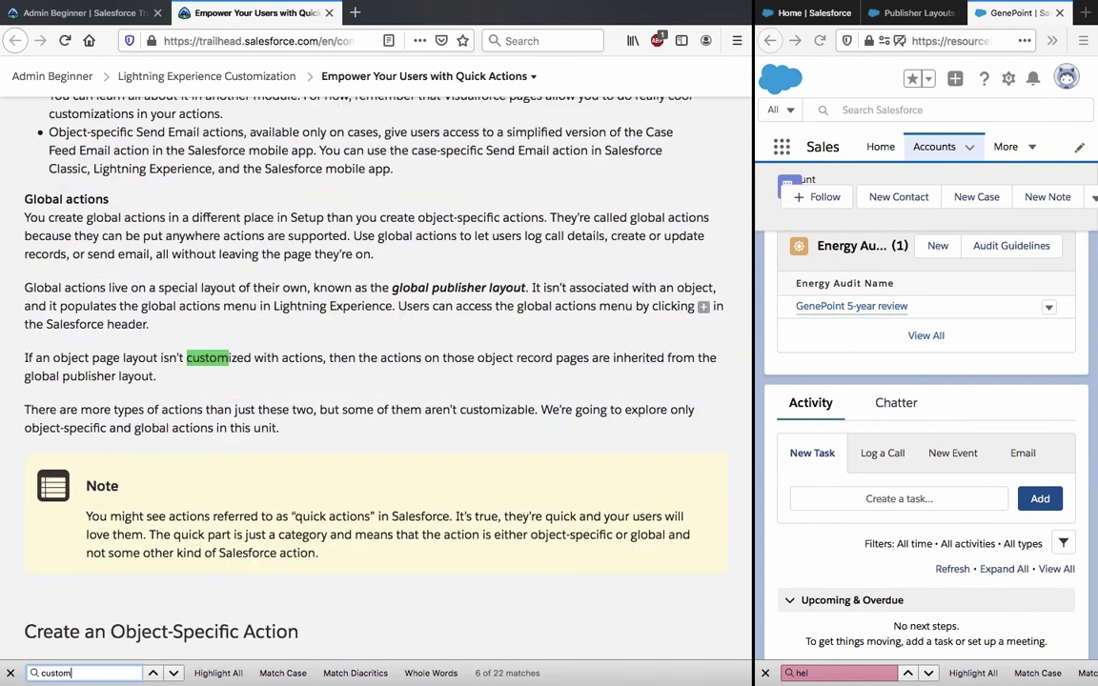
pyautogui.press('Return')
pyautogui.press('Return')
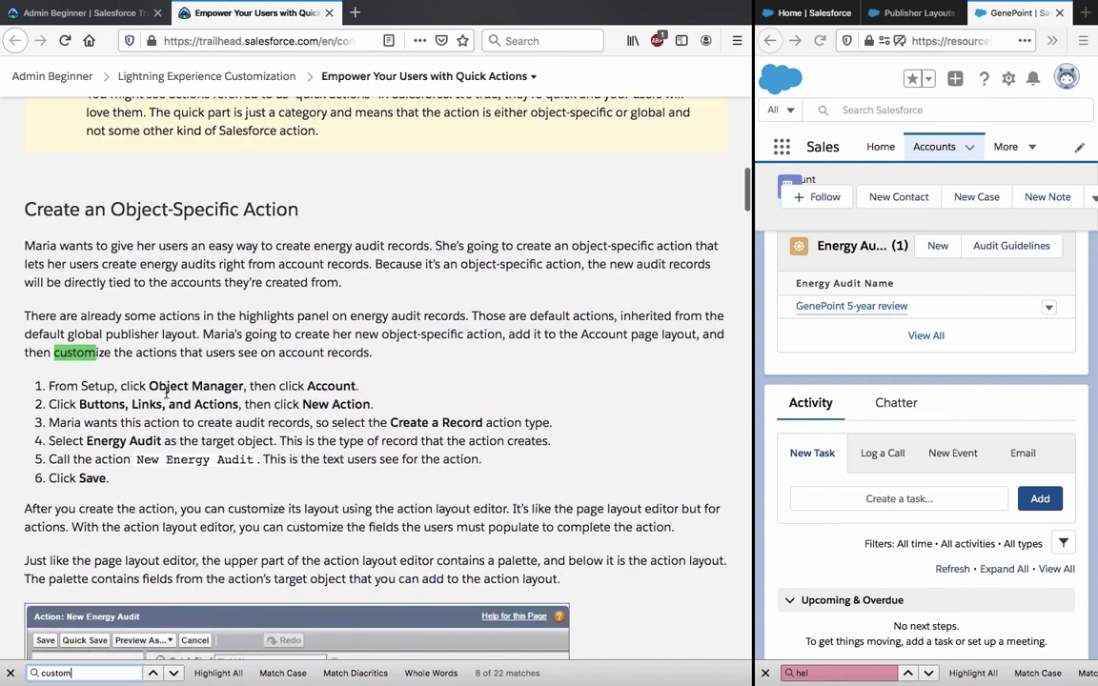
pyautogui.scroll(-20, 167, 393)
pyautogui.scroll(5, 166, 398)
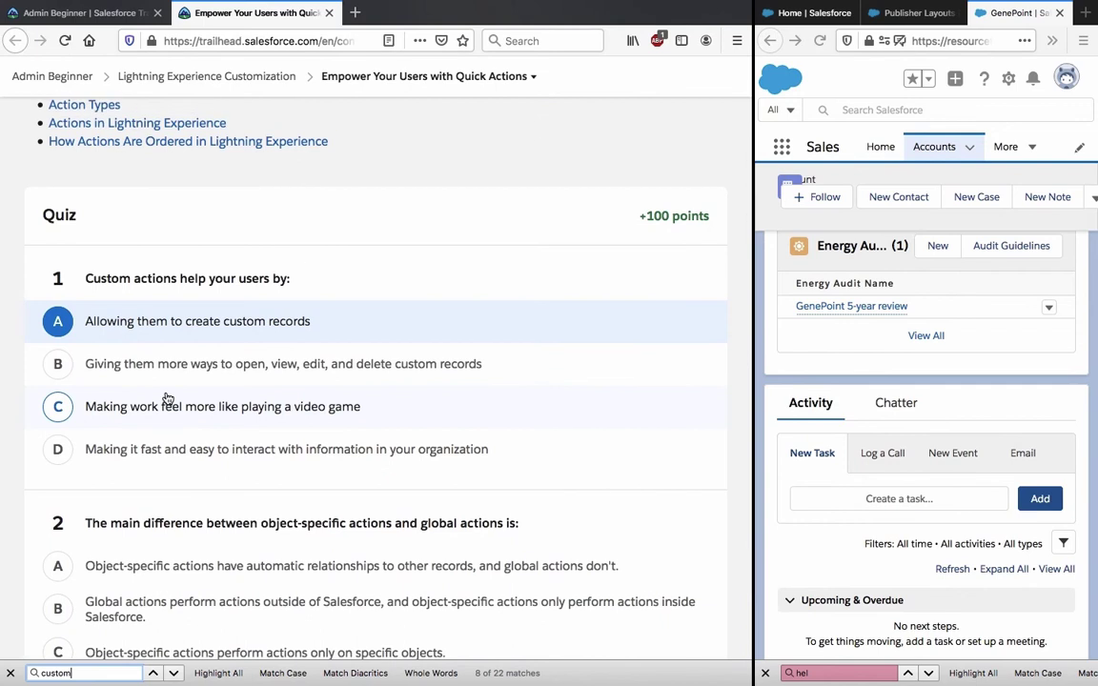
# - Reread the "custom" match in Create an Object-Specific Action and compare it with the options of quiz question 1
pyautogui.scroll(10, 167, 399)
pyautogui.click(154, 673)
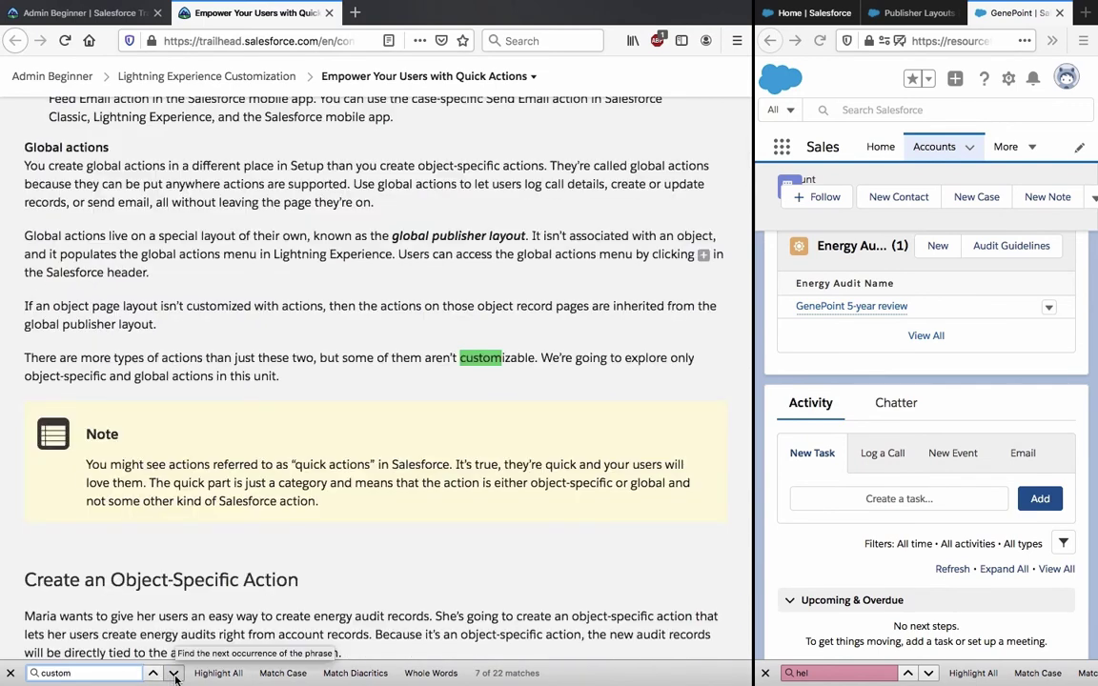
pyautogui.click(174, 674)
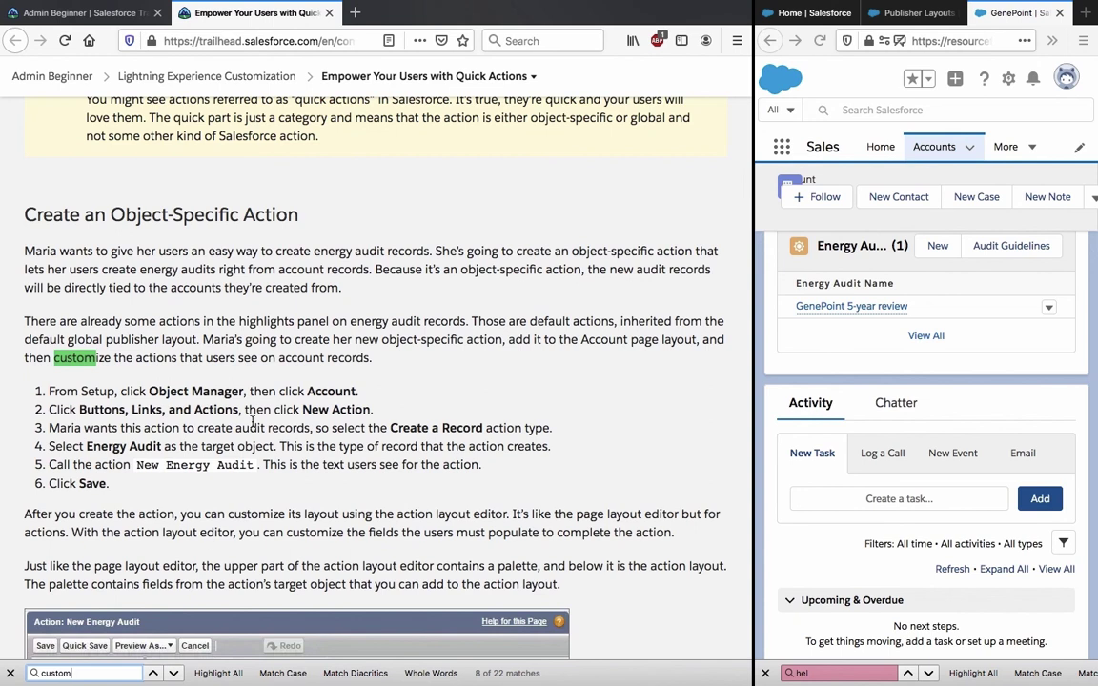
pyautogui.scroll(-1, 253, 420)
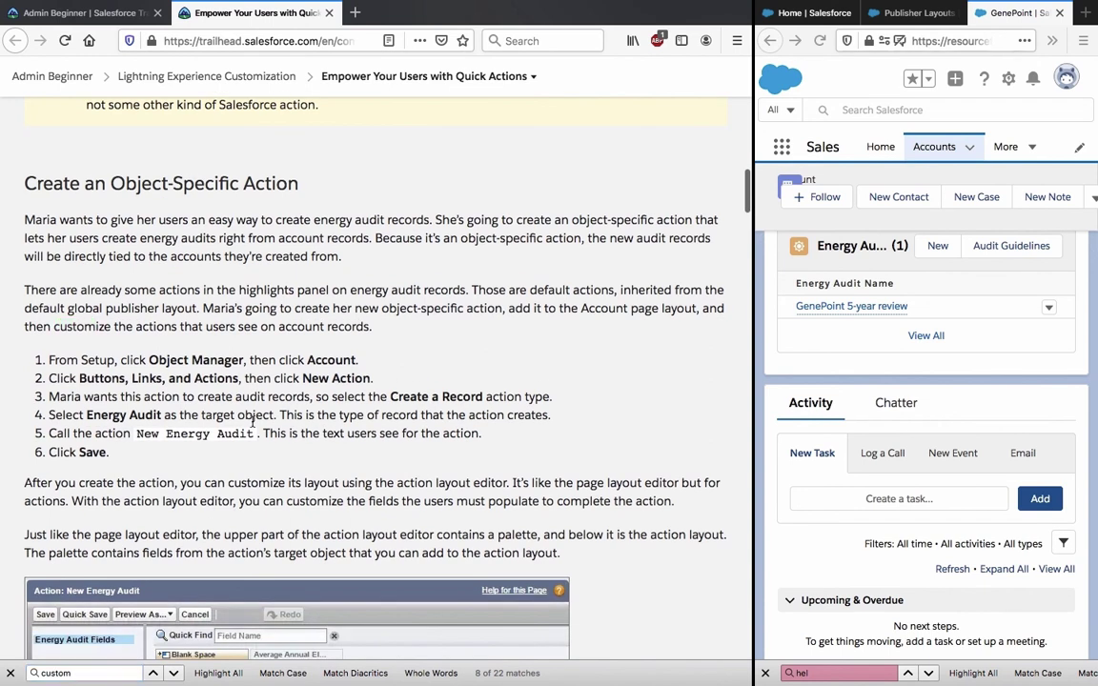
pyautogui.scroll(-20, 253, 420)
pyautogui.scroll(-10, 252, 426)
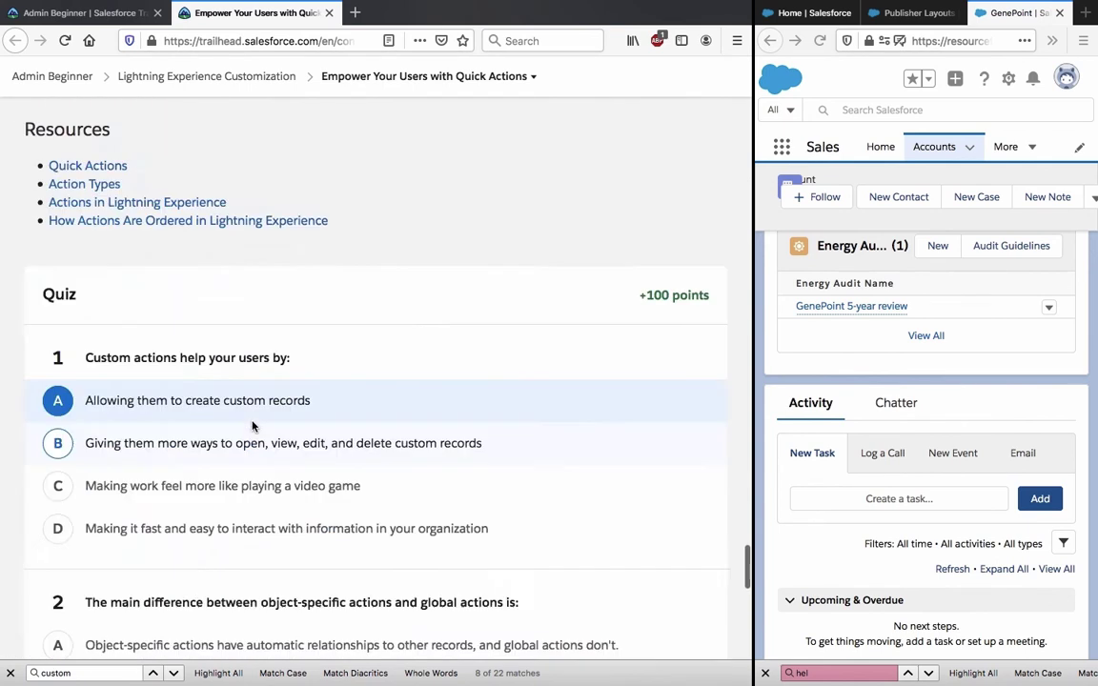
pyautogui.scroll(8, 253, 426)
pyautogui.scroll(3, 252, 426)
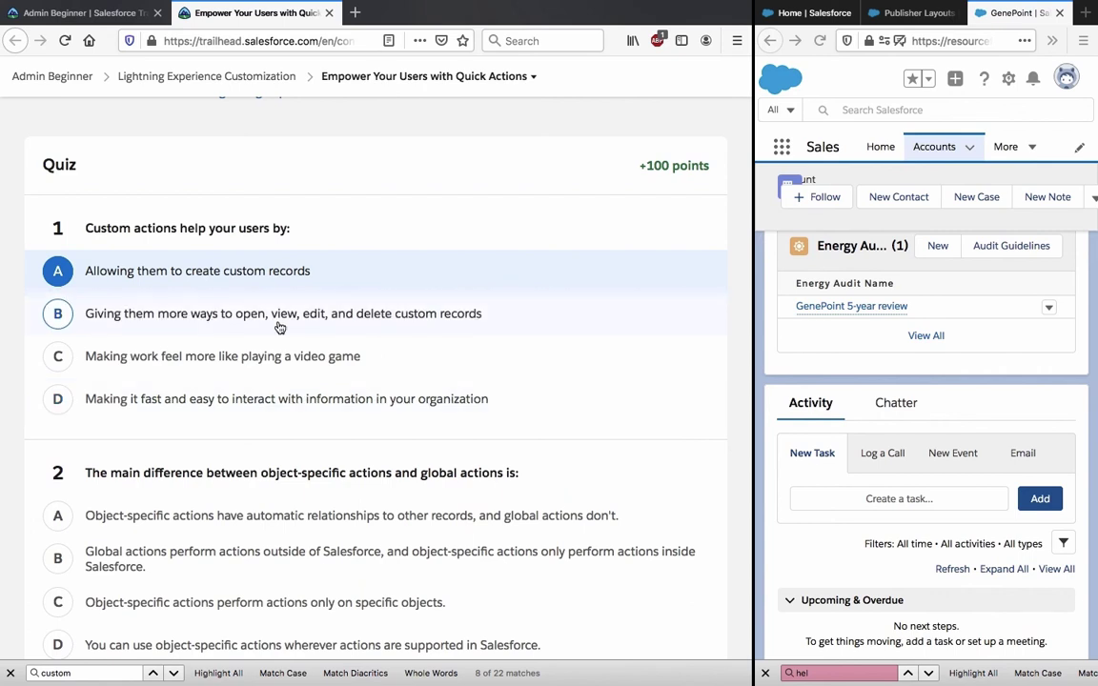
# - Search the unit page for "records" and compare the matches about actions with the options of quiz question 1
pyautogui.doubleClick(119, 672)
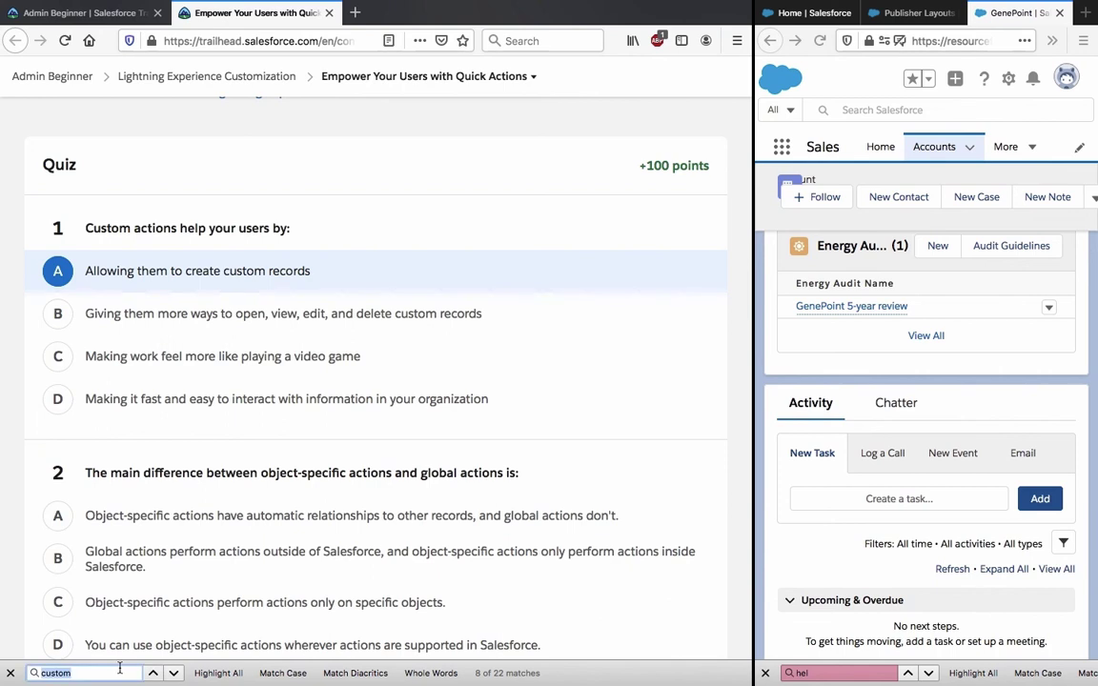
pyautogui.write('records')
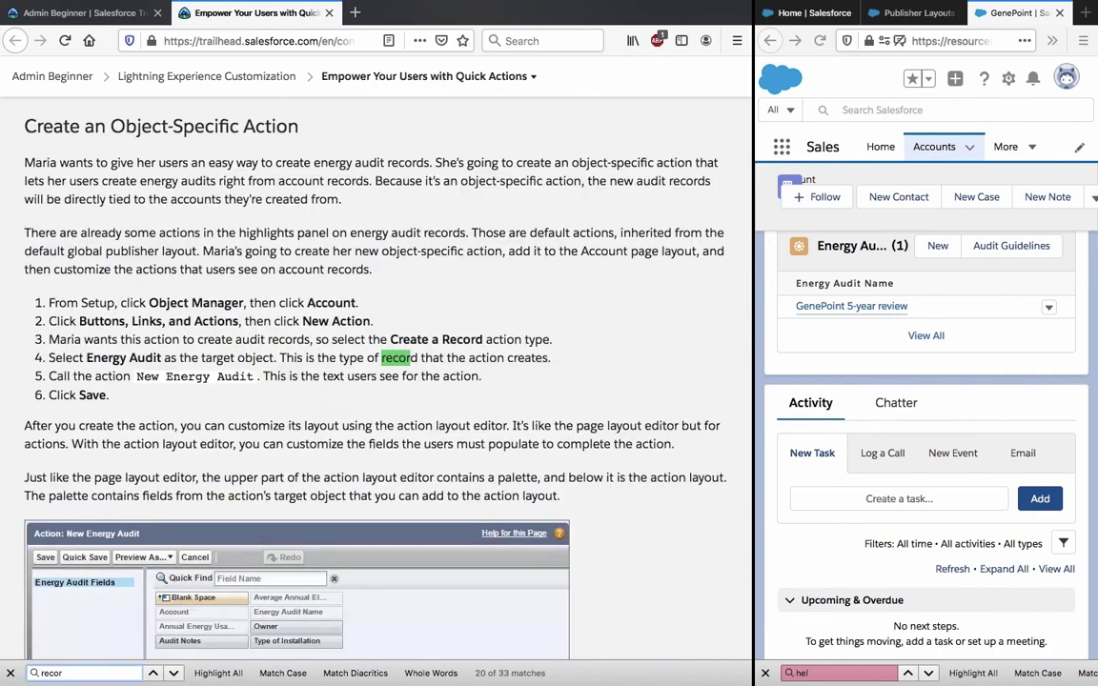
pyautogui.press('Return')
pyautogui.press('Return')
pyautogui.press('Return')
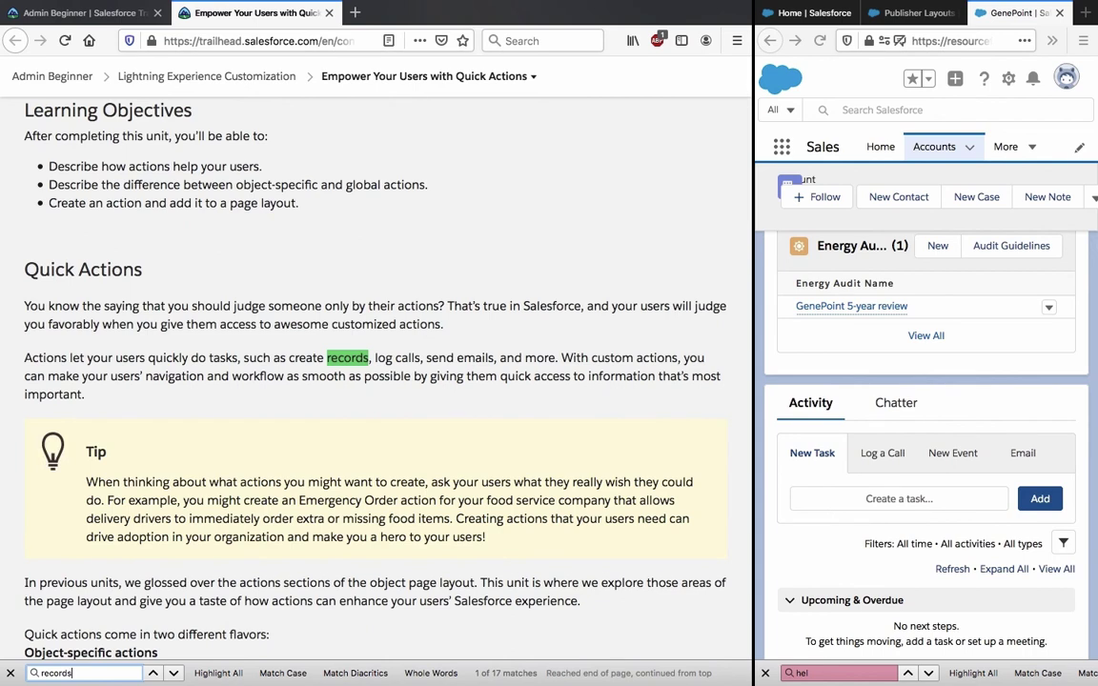
pyautogui.press('Return')
pyautogui.press('Return')
pyautogui.press('Return')
pyautogui.press('Return')
pyautogui.press('Return')
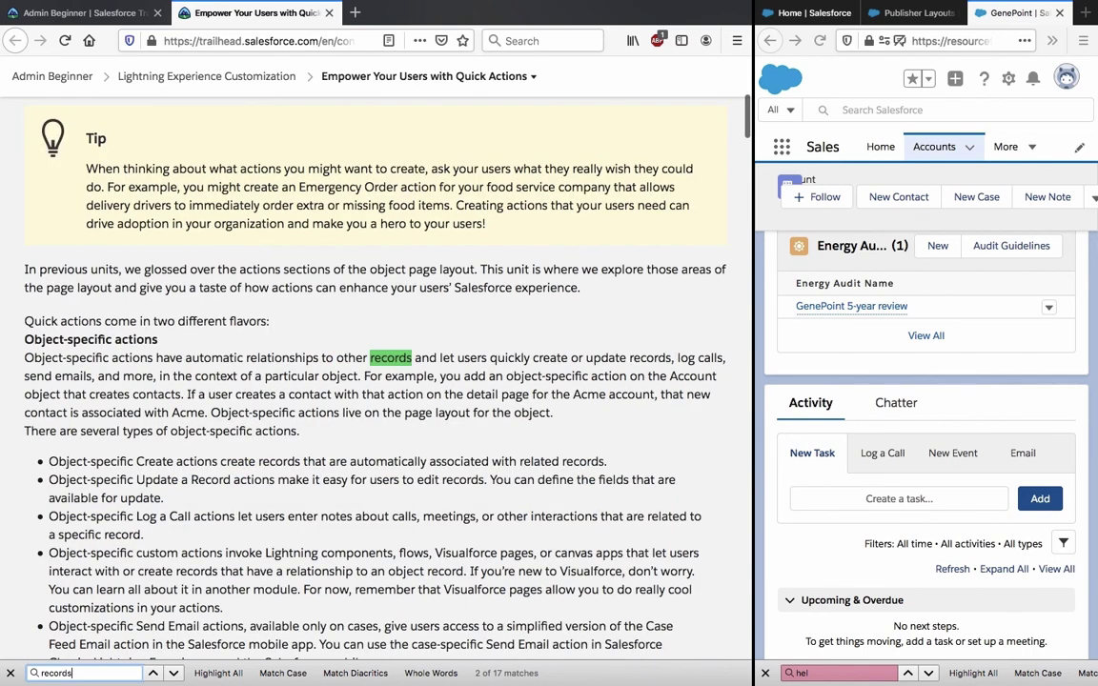
pyautogui.press('Return')
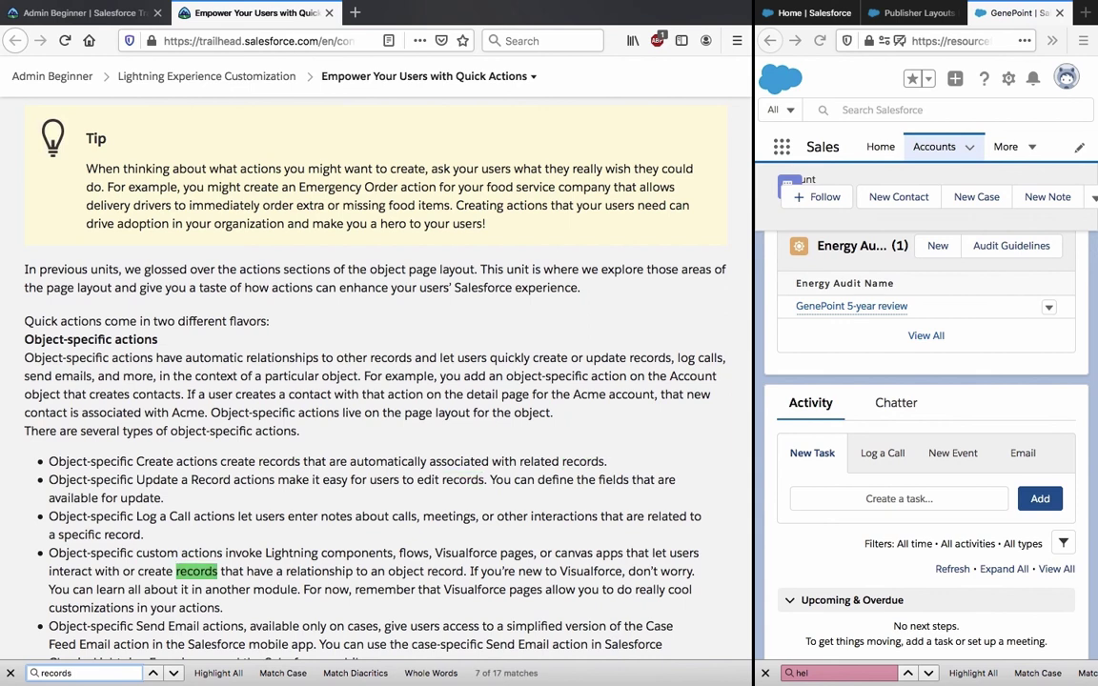
pyautogui.scroll(-10, 172, 516)
pyautogui.scroll(-20, 173, 516)
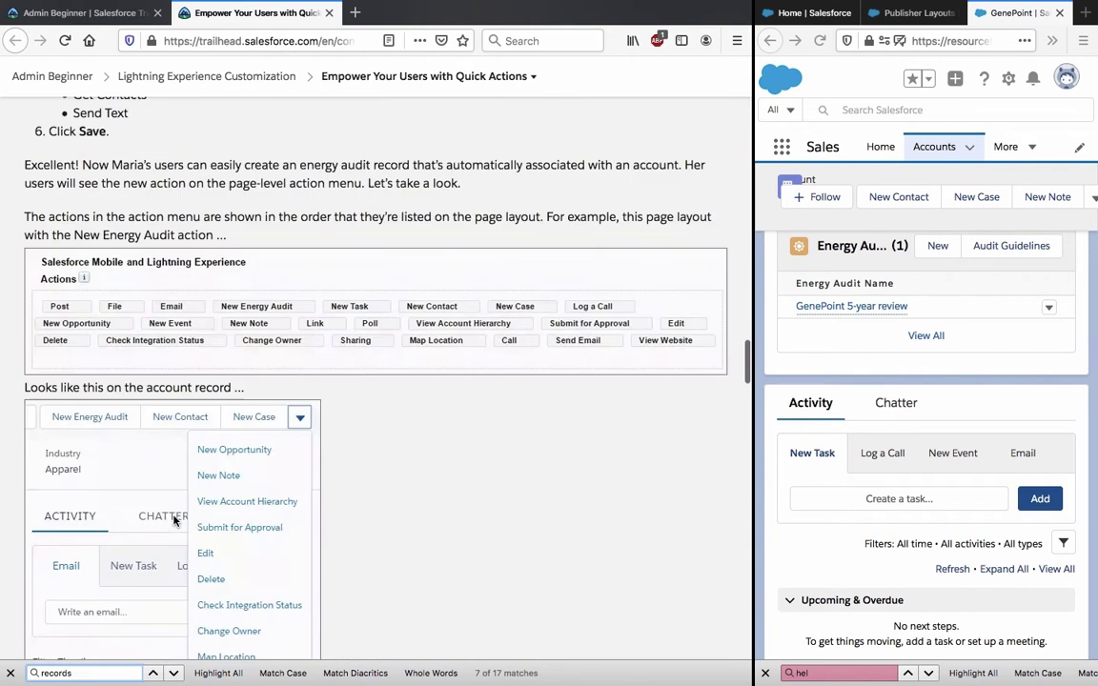
pyautogui.scroll(8, 181, 519)
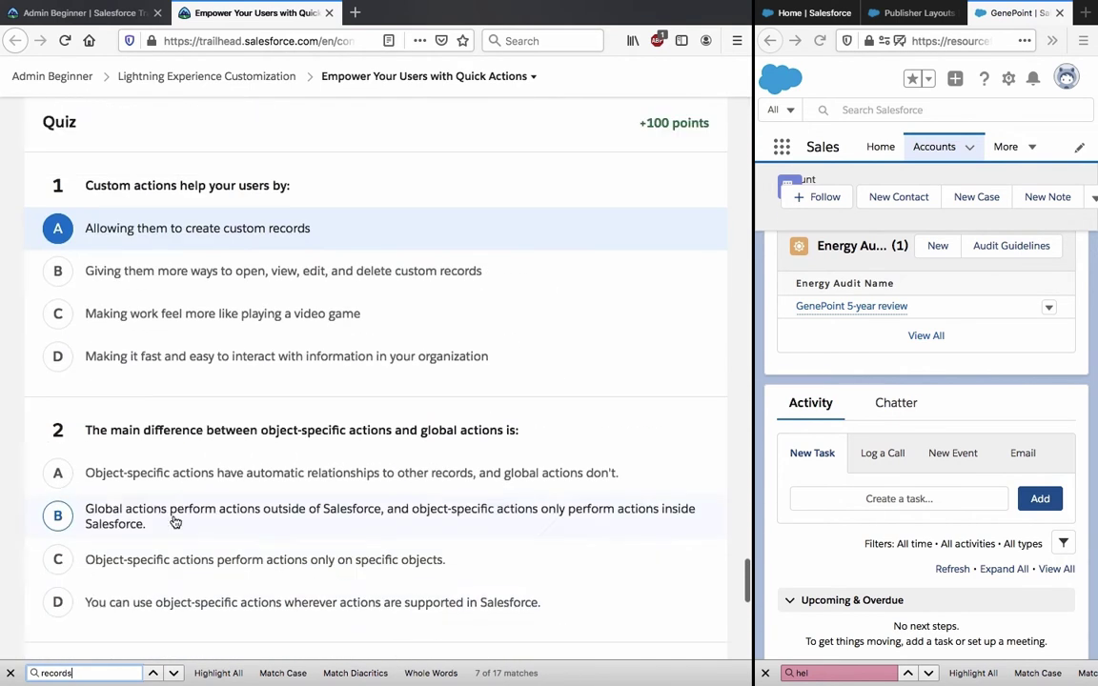
# - Choose answer B for quiz question 1 and check it against the "records" match in the Global actions section
pyautogui.click(215, 317)
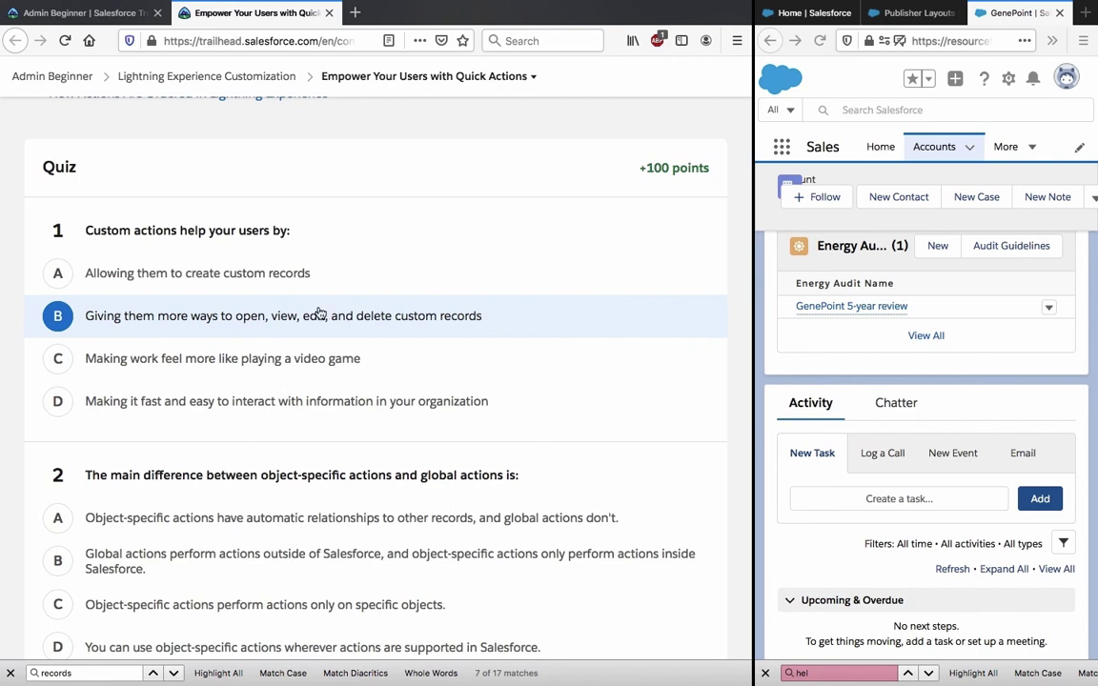
pyautogui.click(174, 673)
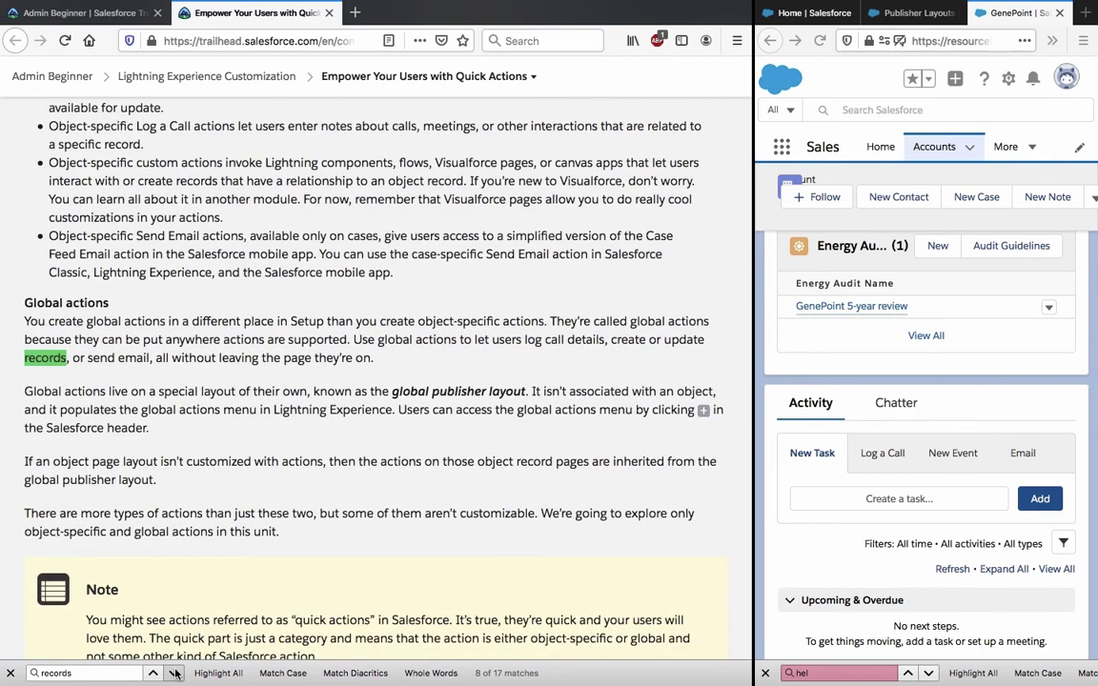
pyautogui.scroll(-20, 215, 526)
pyautogui.scroll(-20, 217, 530)
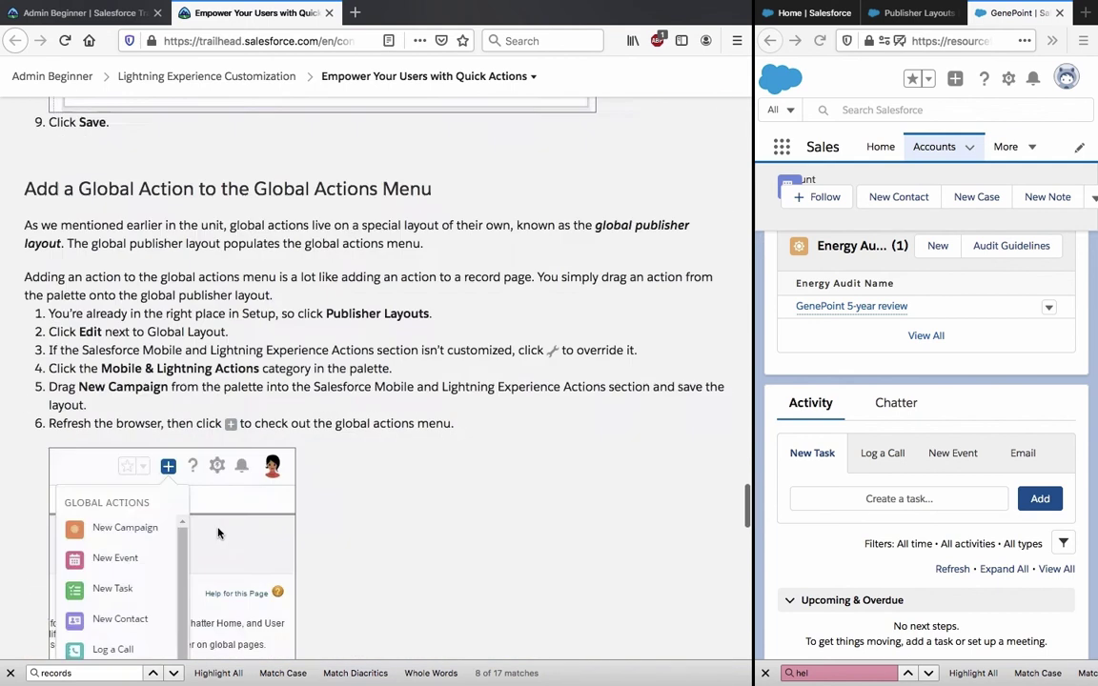
pyautogui.scroll(-5, 217, 530)
pyautogui.scroll(6, 215, 526)
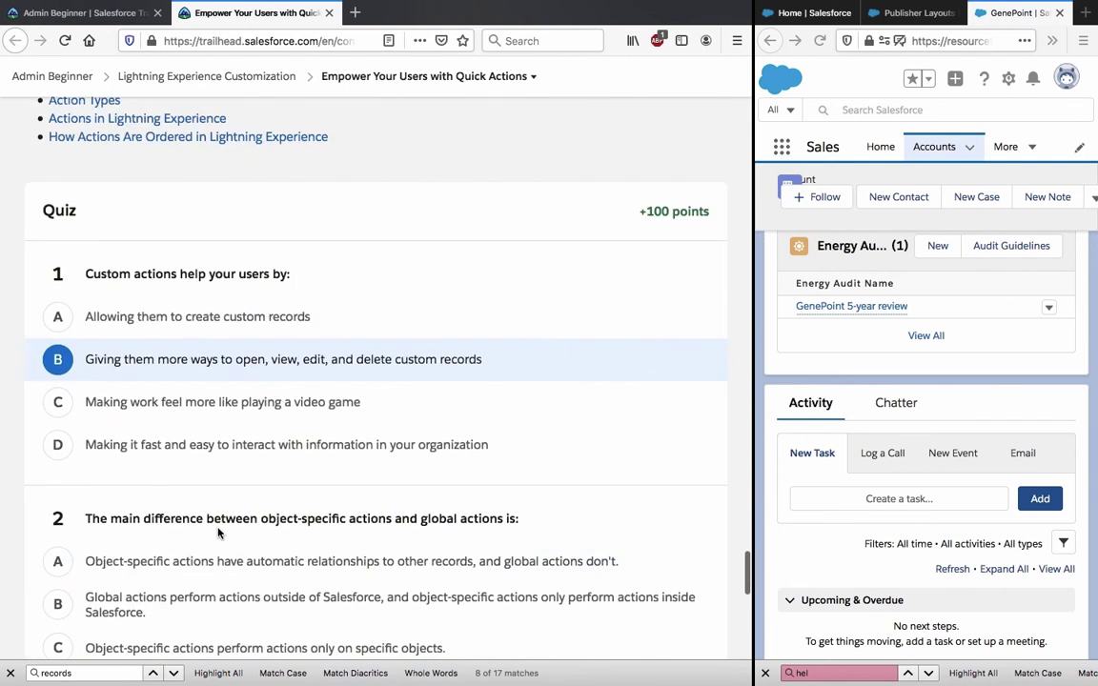
pyautogui.scroll(-1, 155, 521)
pyautogui.scroll(-1, 144, 518)
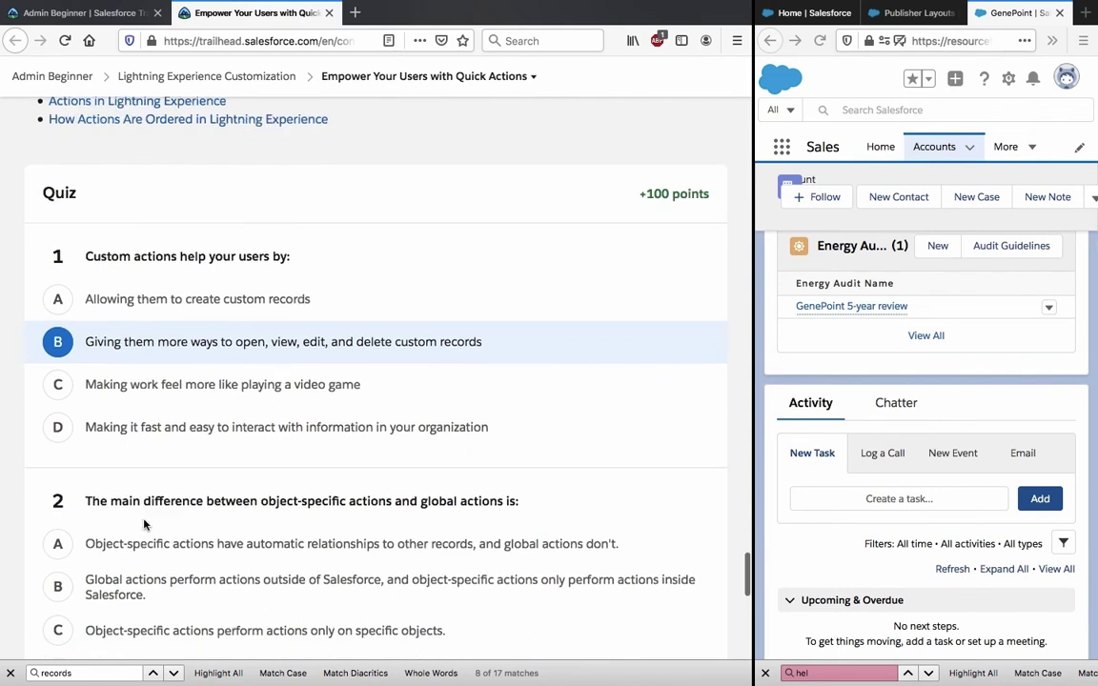
pyautogui.scroll(-5, 34, 487)
pyautogui.scroll(5, 34, 487)
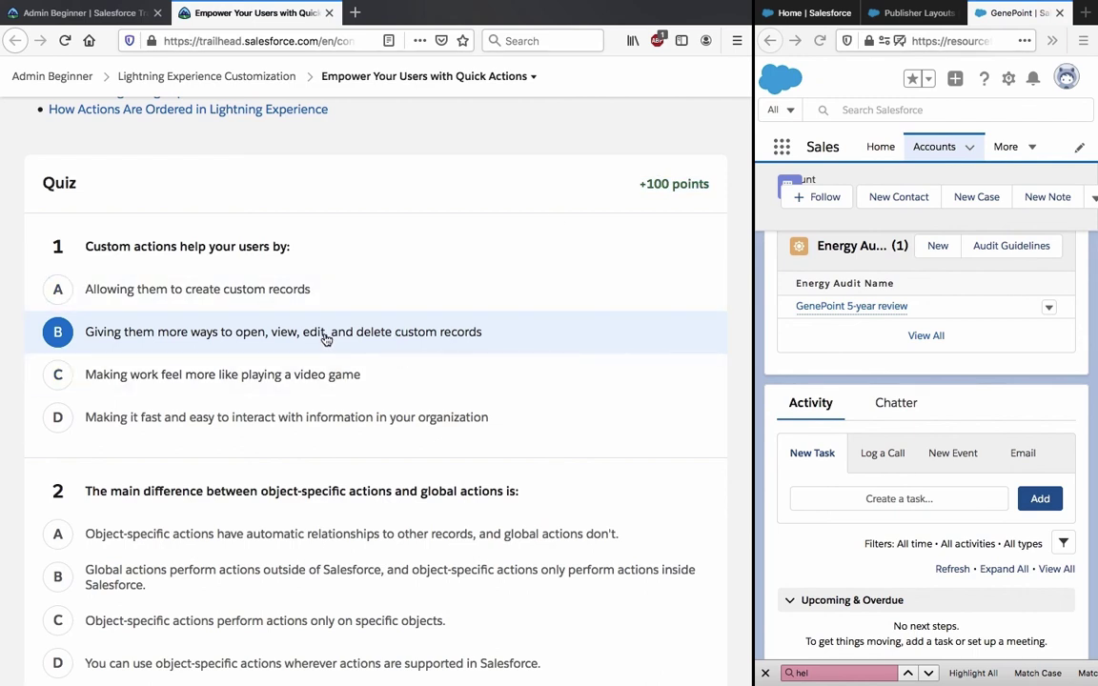
# - Read quiz question 2 on object-specific versus global actions and choose answer C
pyautogui.scroll(-5, 326, 337)
pyautogui.tripleClick(299, 247)
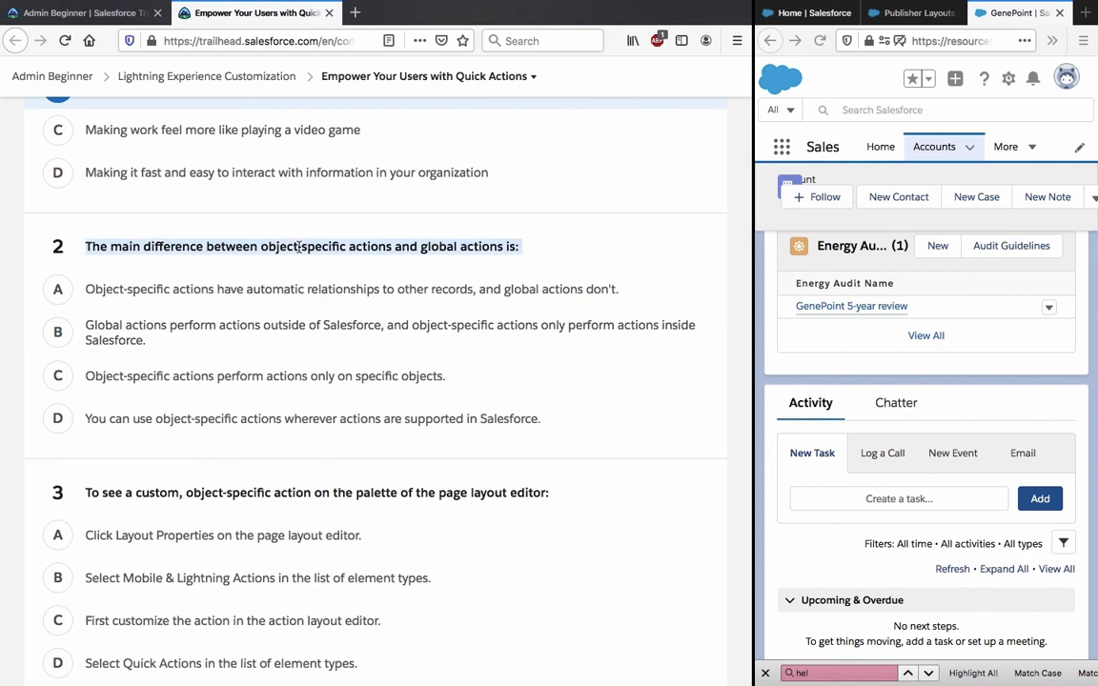
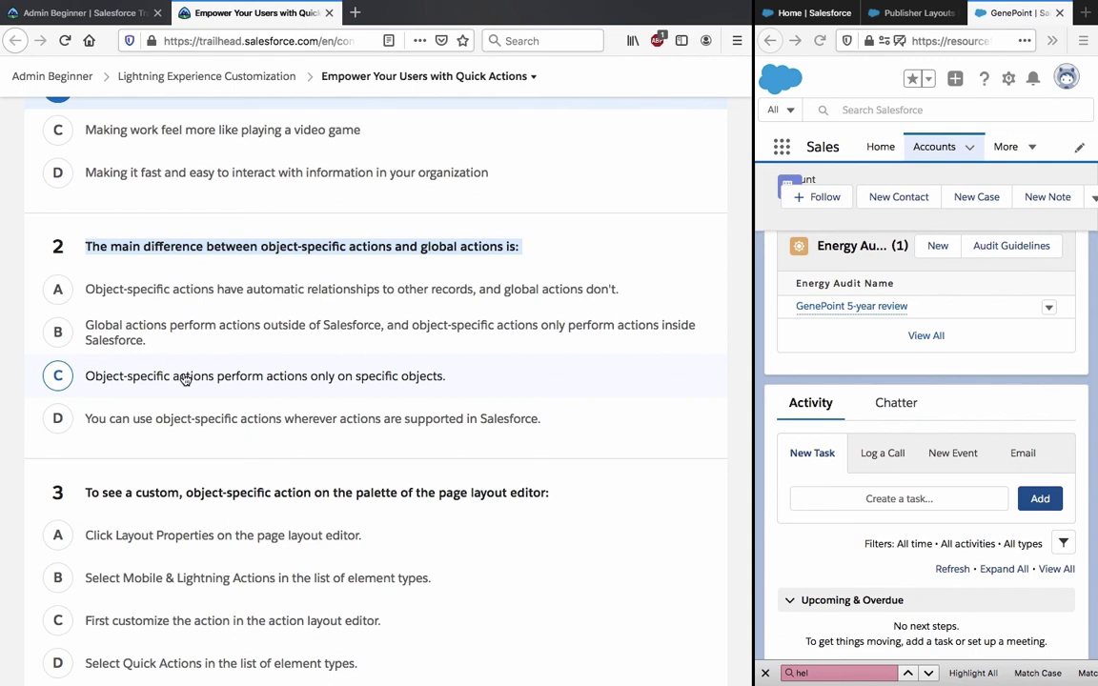
pyautogui.click(186, 379)
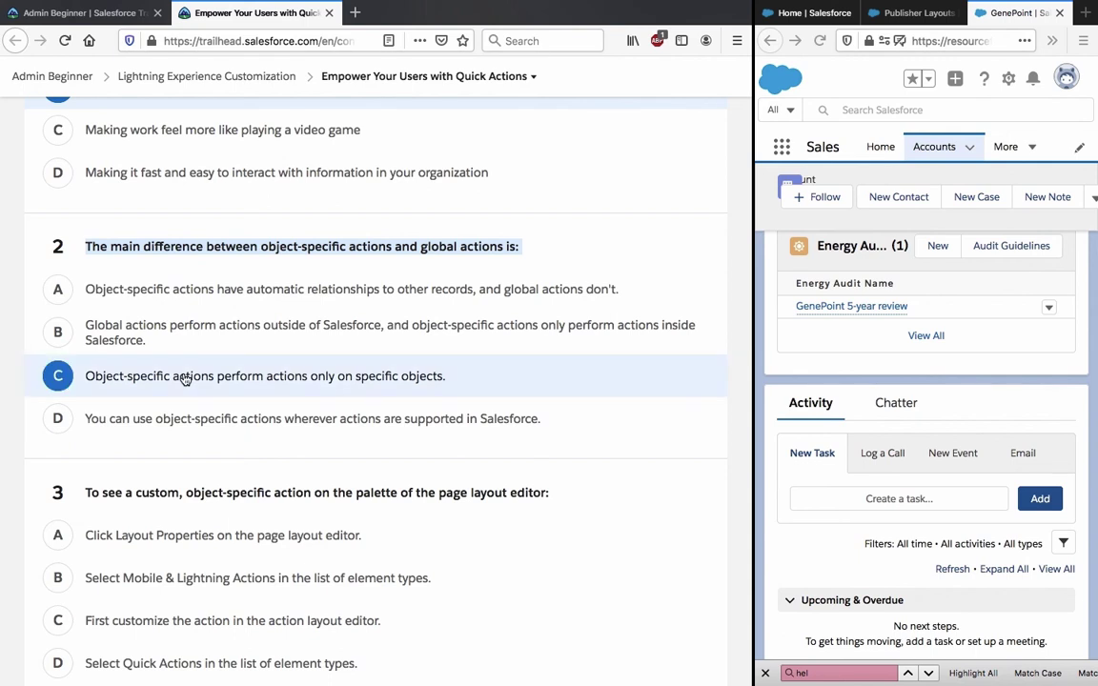
pyautogui.click(8, 405)
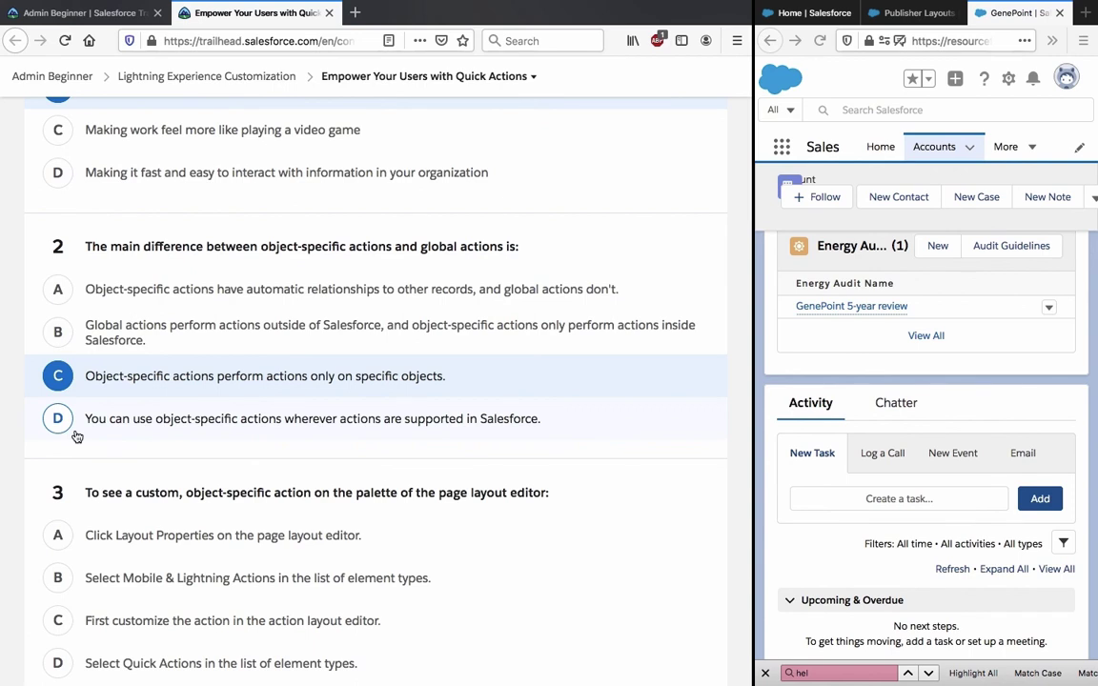
# - Search the unit page for "global" and compare the Global actions section with the options of quiz question 2
pyautogui.hotkey('ctrl', 'f')
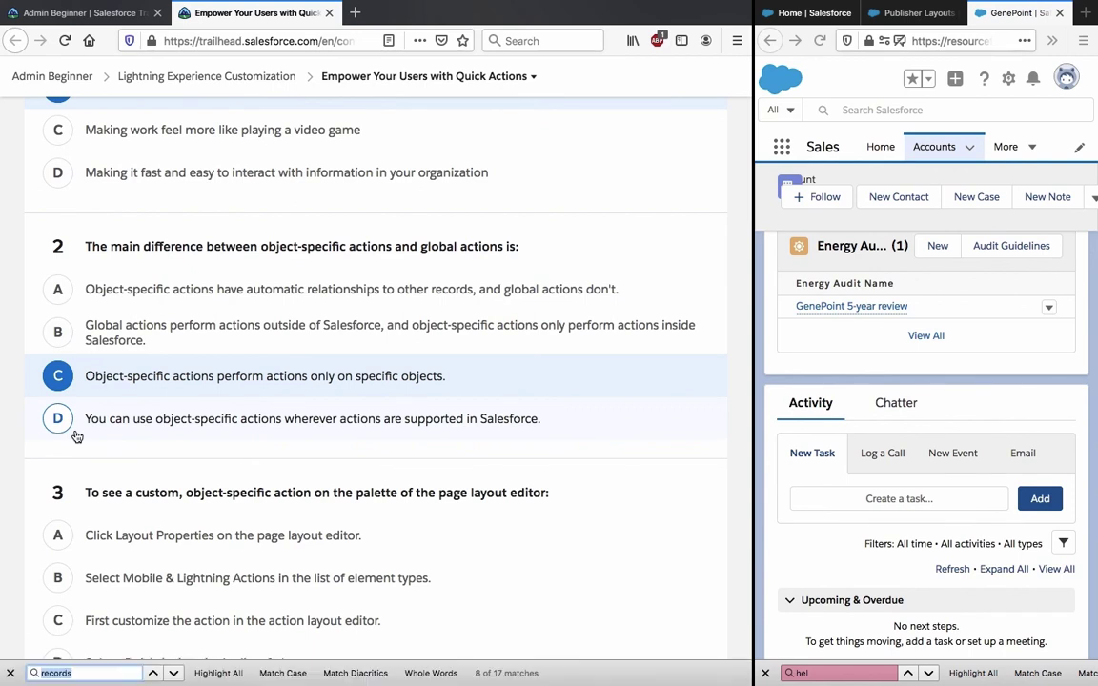
pyautogui.write('global')
pyautogui.press('Return')
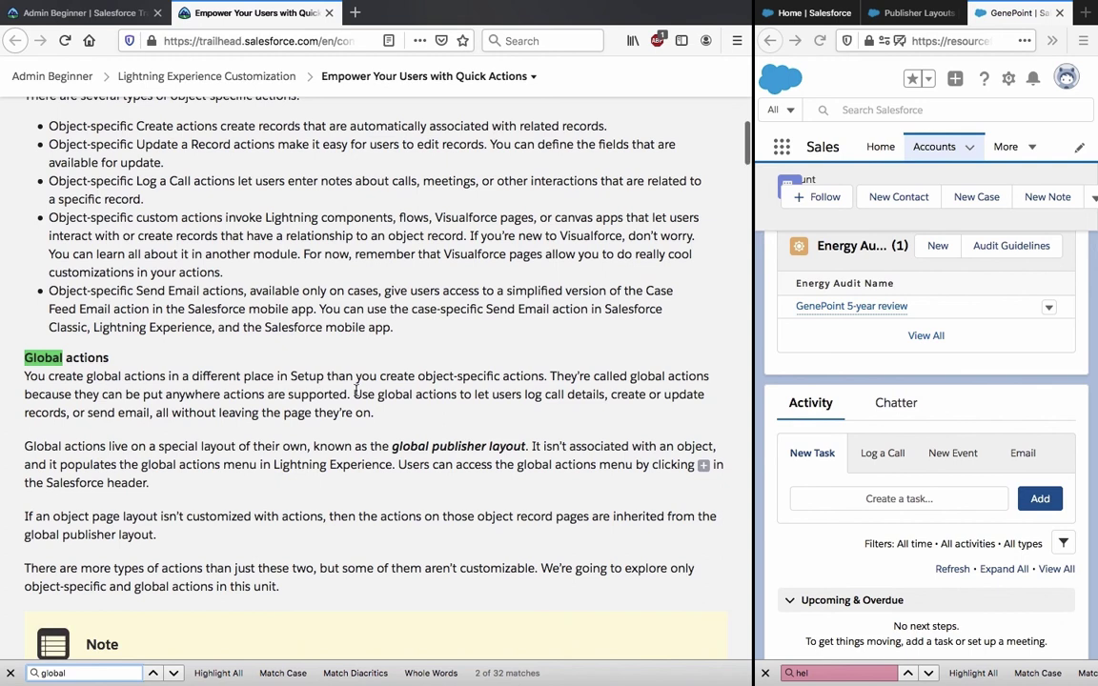
pyautogui.scroll(-1, 357, 390)
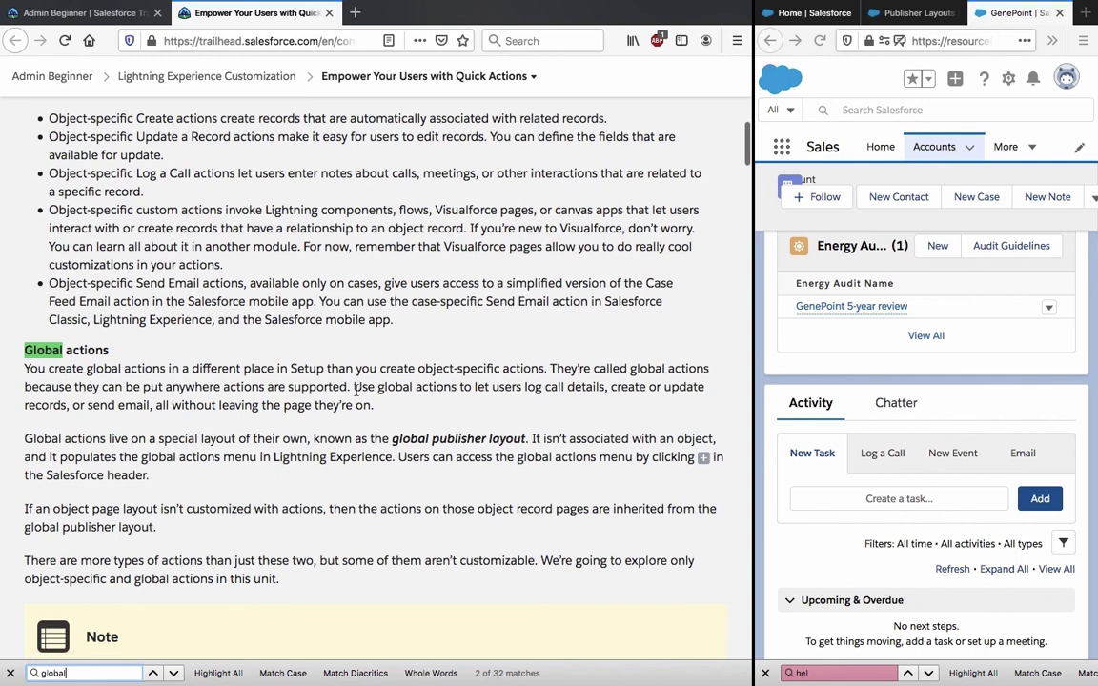
pyautogui.scroll(-20, 356, 391)
pyautogui.scroll(5, 357, 395)
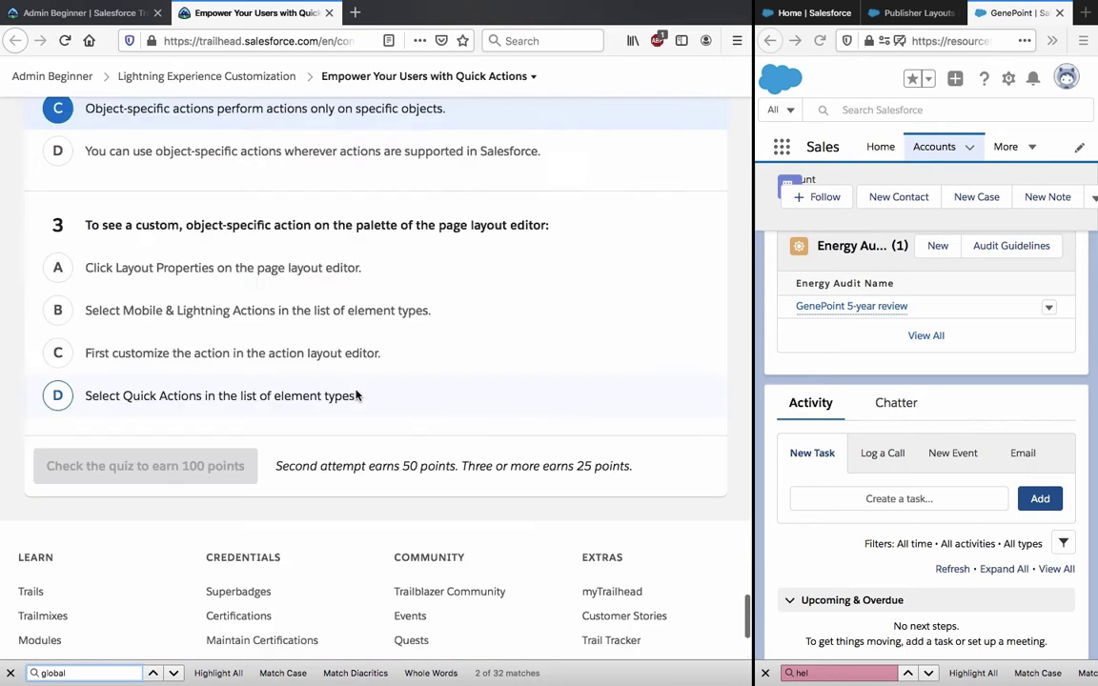
pyautogui.scroll(6, 357, 394)
pyautogui.scroll(-1, 348, 406)
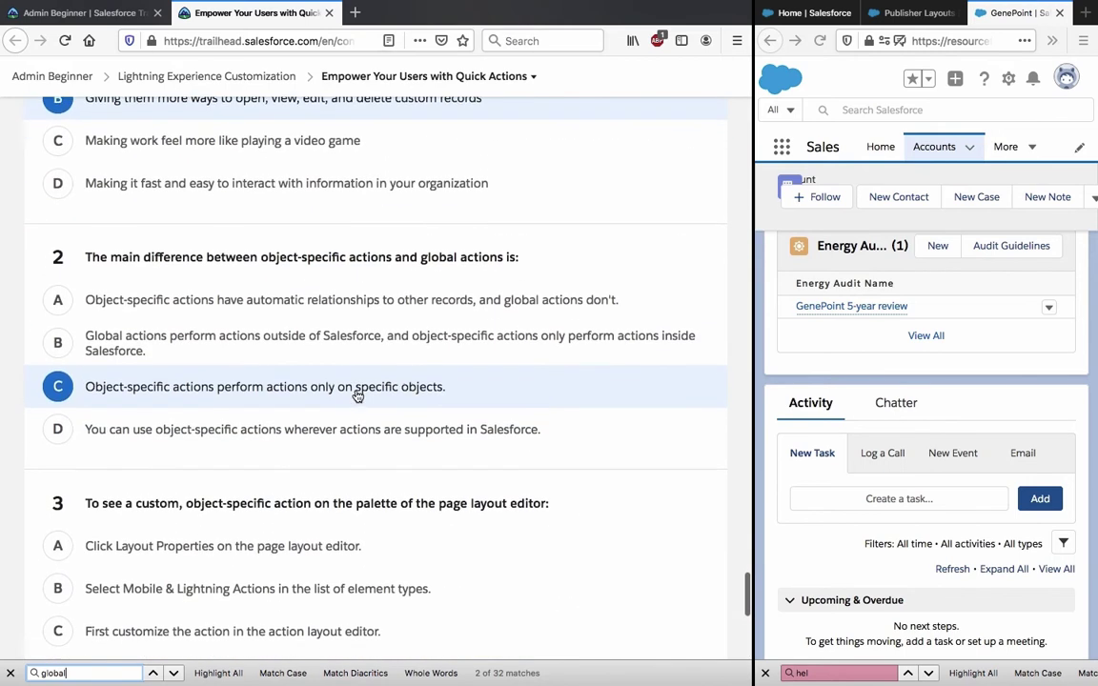
# - Try answer D for quiz question 2, return to answer C, and check it by searching the unit page for "specific r"
pyautogui.click(339, 425)
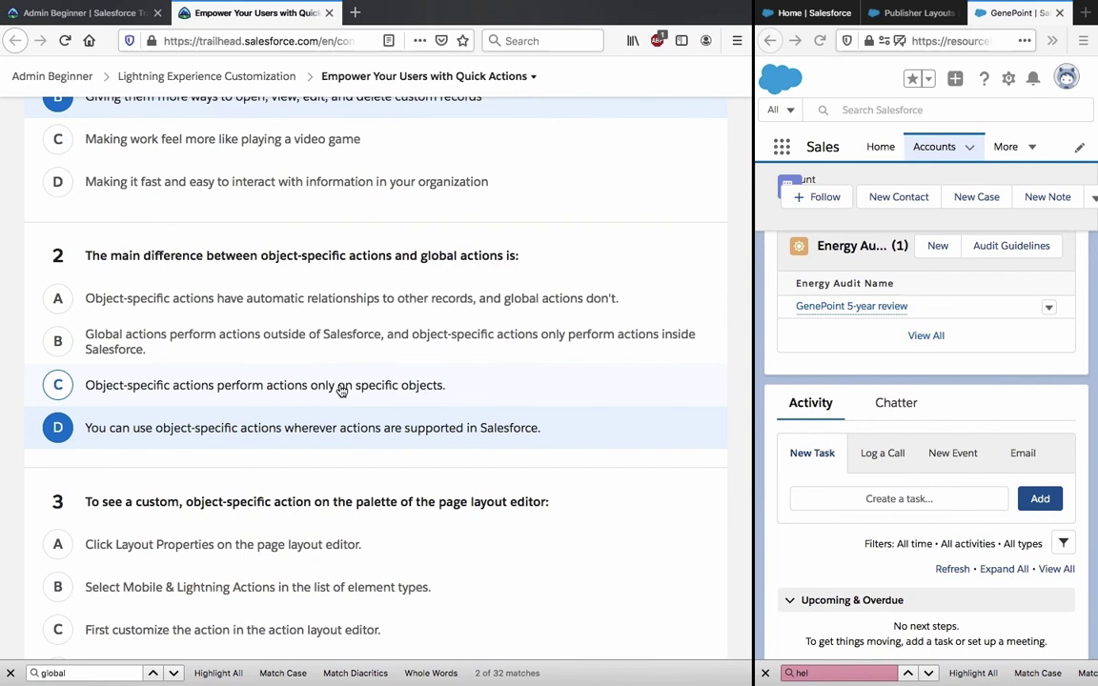
pyautogui.click(338, 389)
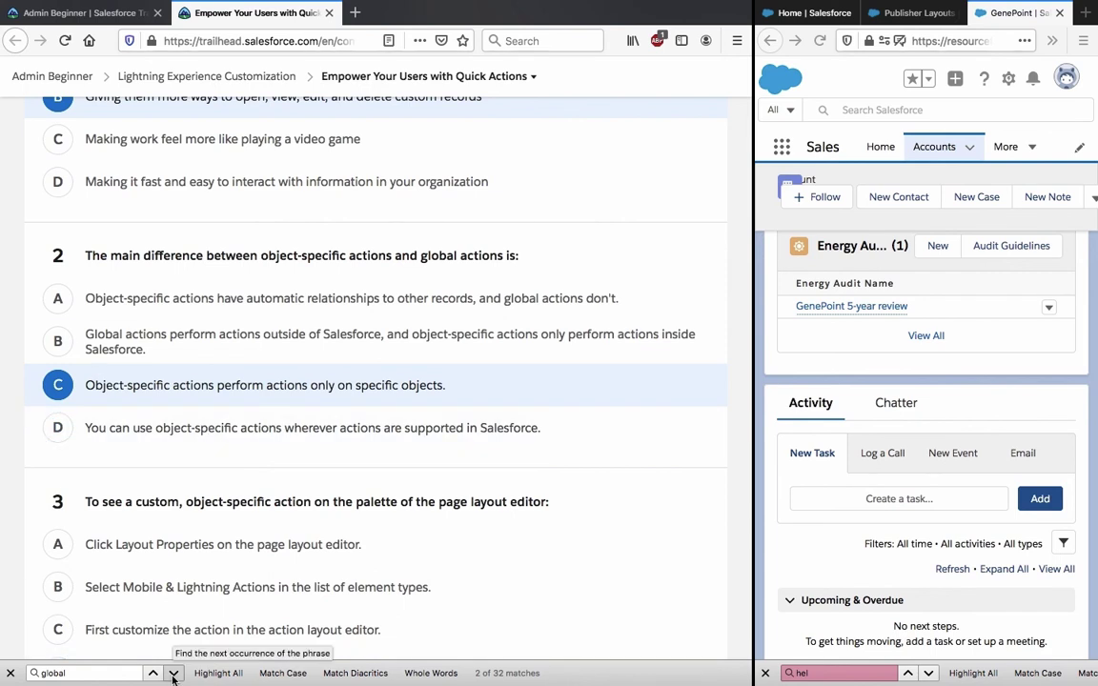
pyautogui.doubleClick(126, 673)
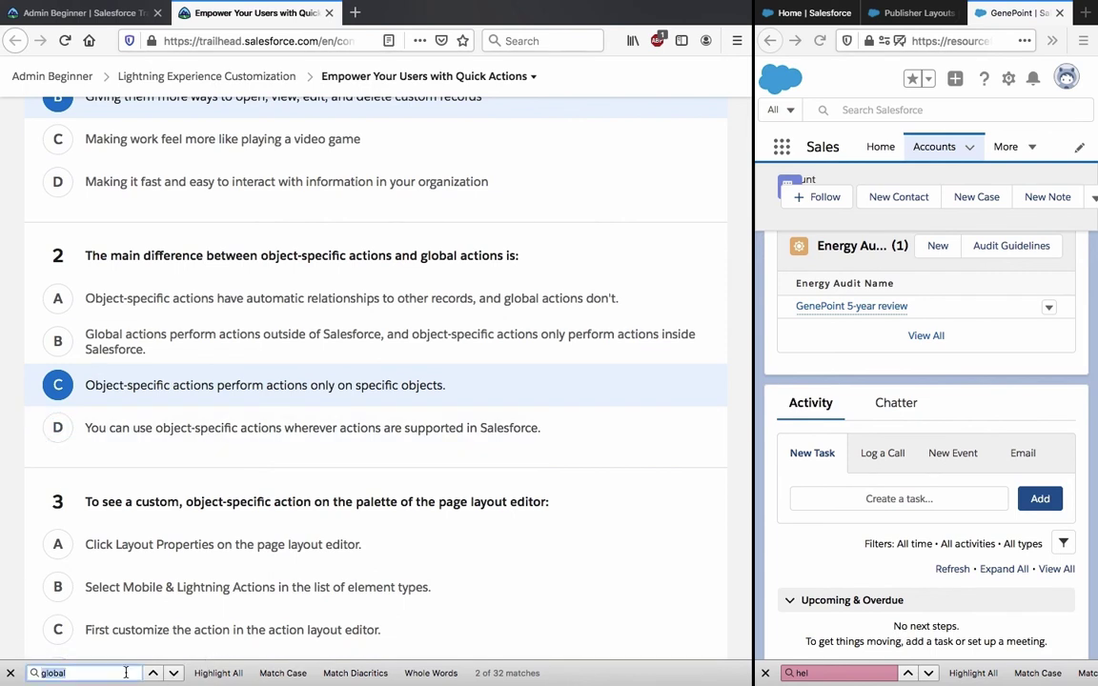
pyautogui.write('specific r')
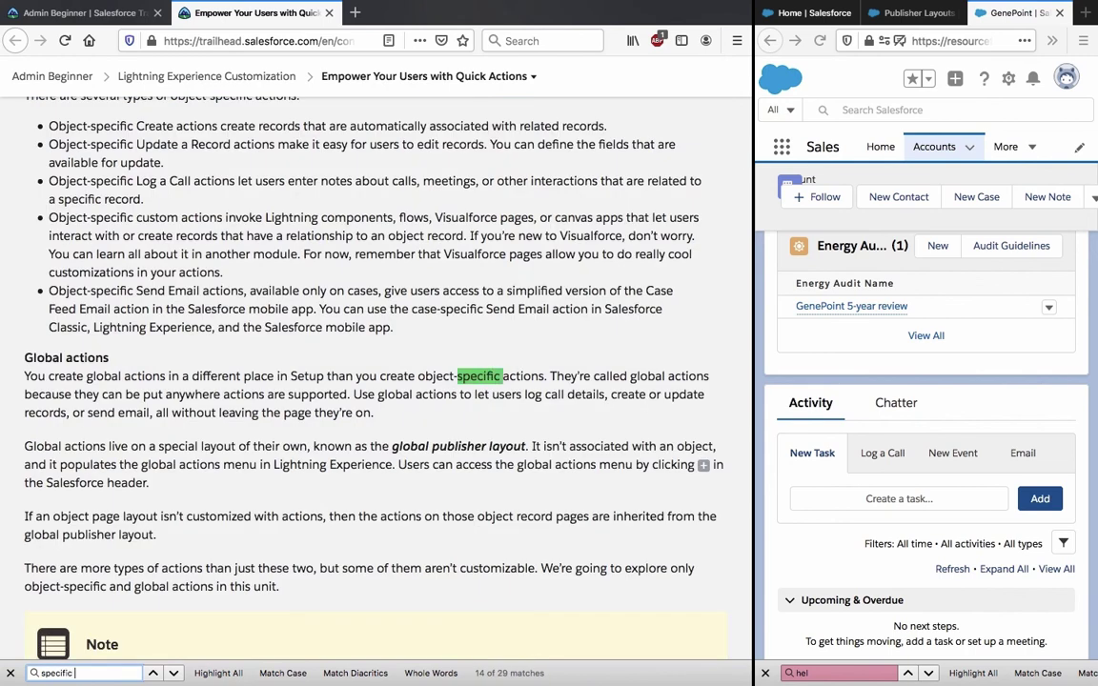
pyautogui.press('BackSpace')
pyautogui.write('r')
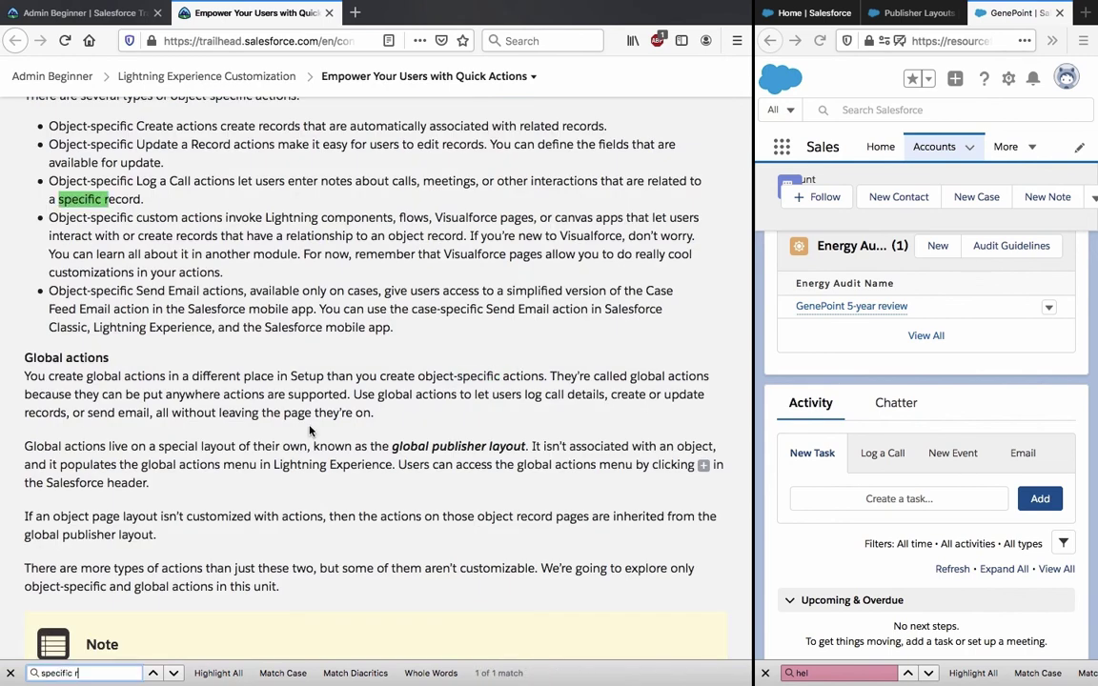
pyautogui.tripleClick(428, 189)
pyautogui.scroll(-20, 427, 189)
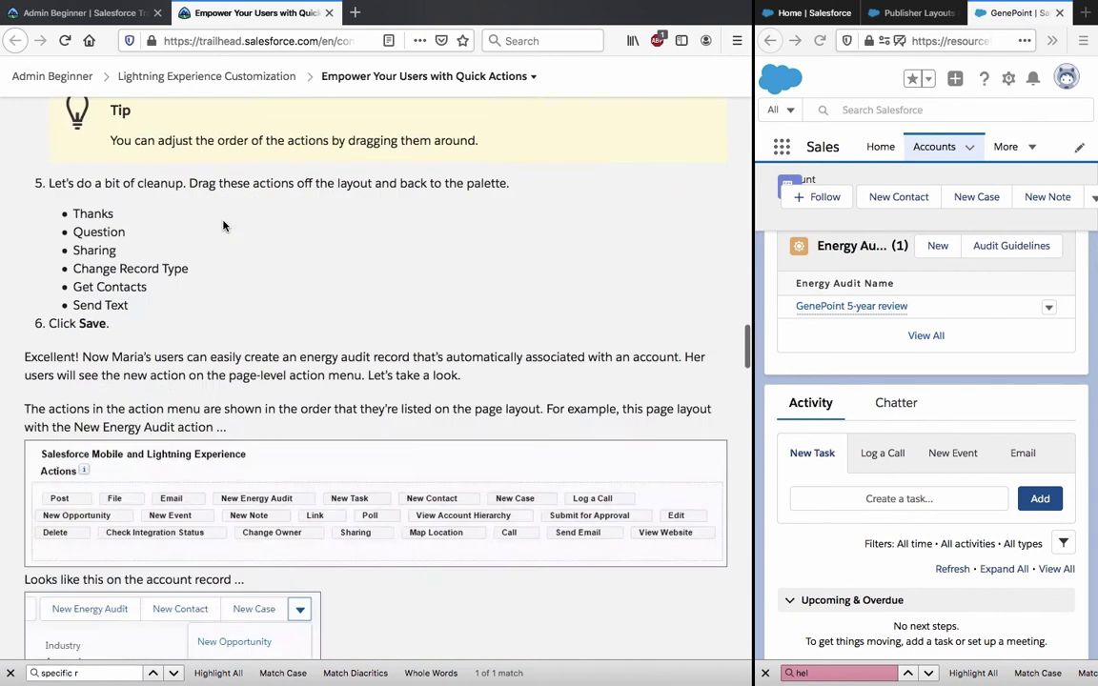
pyautogui.scroll(-10, 223, 226)
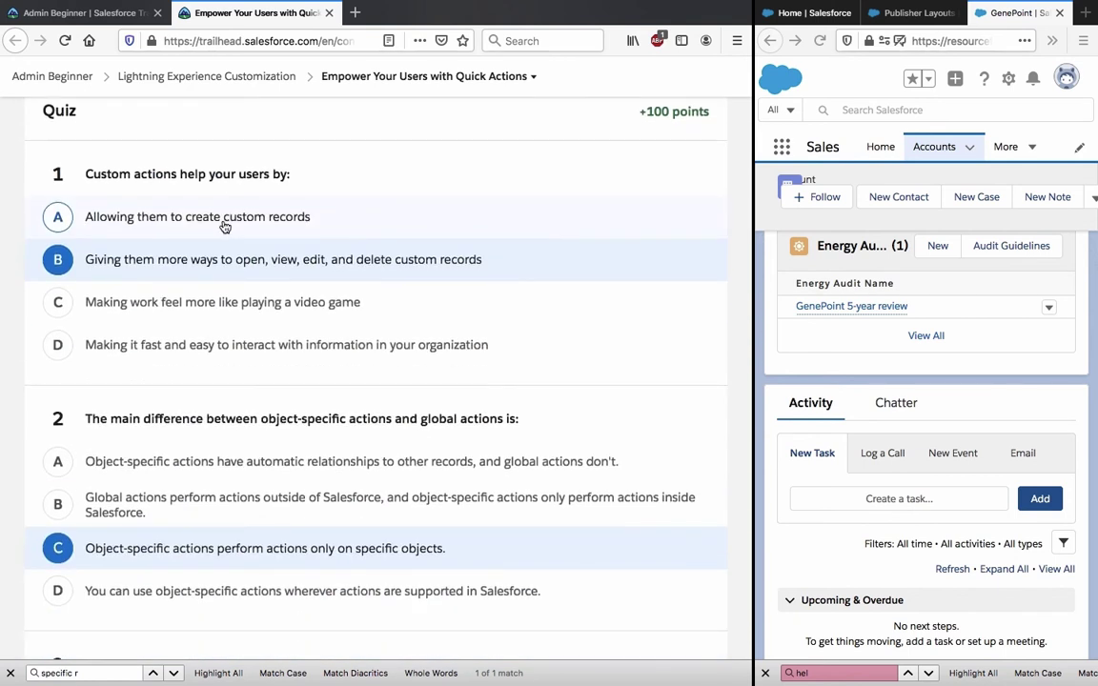
# - Read quiz question 3 about seeing a custom, object-specific action on the page layout editor's palette
pyautogui.scroll(-5, 224, 226)
pyautogui.scroll(-2, 224, 317)
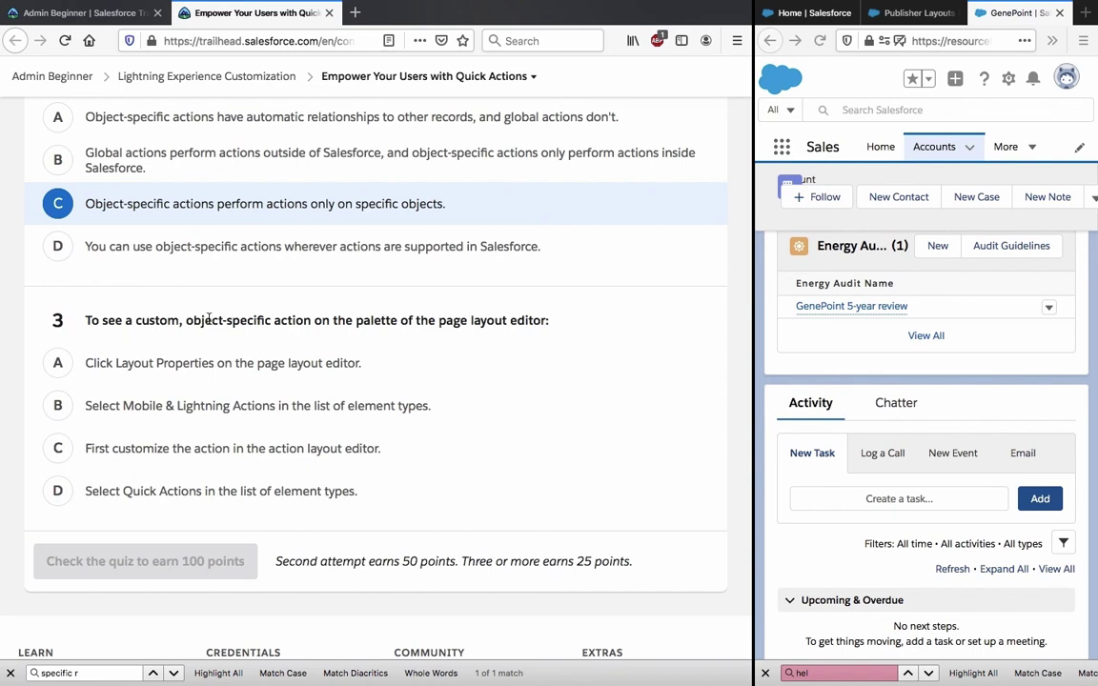
pyautogui.tripleClick(208, 320)
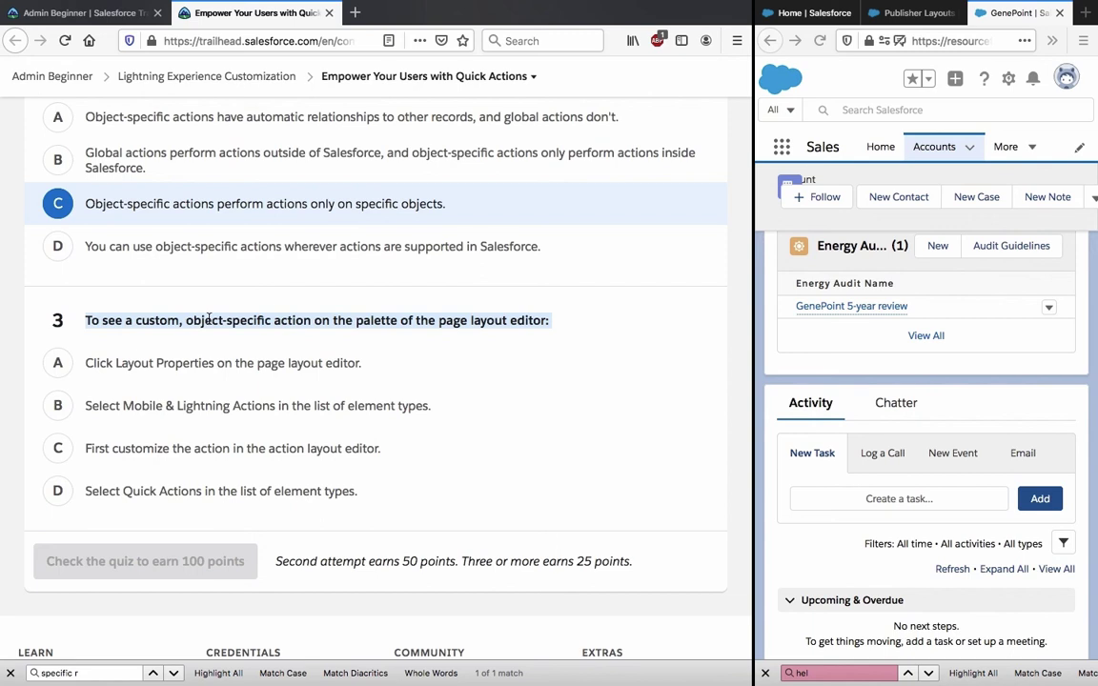
pyautogui.click(209, 320)
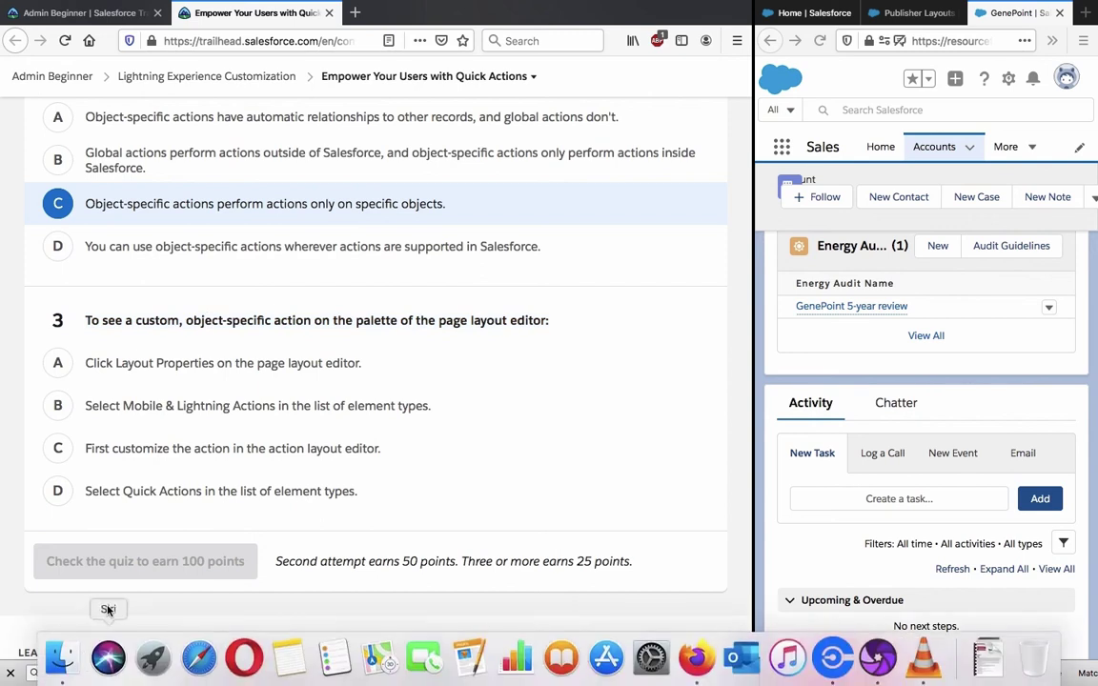
# - Search the unit page for "object" and review the matches around the object-specific and global actions descriptions
pyautogui.click(99, 673)
pyautogui.tripleClick(99, 673)
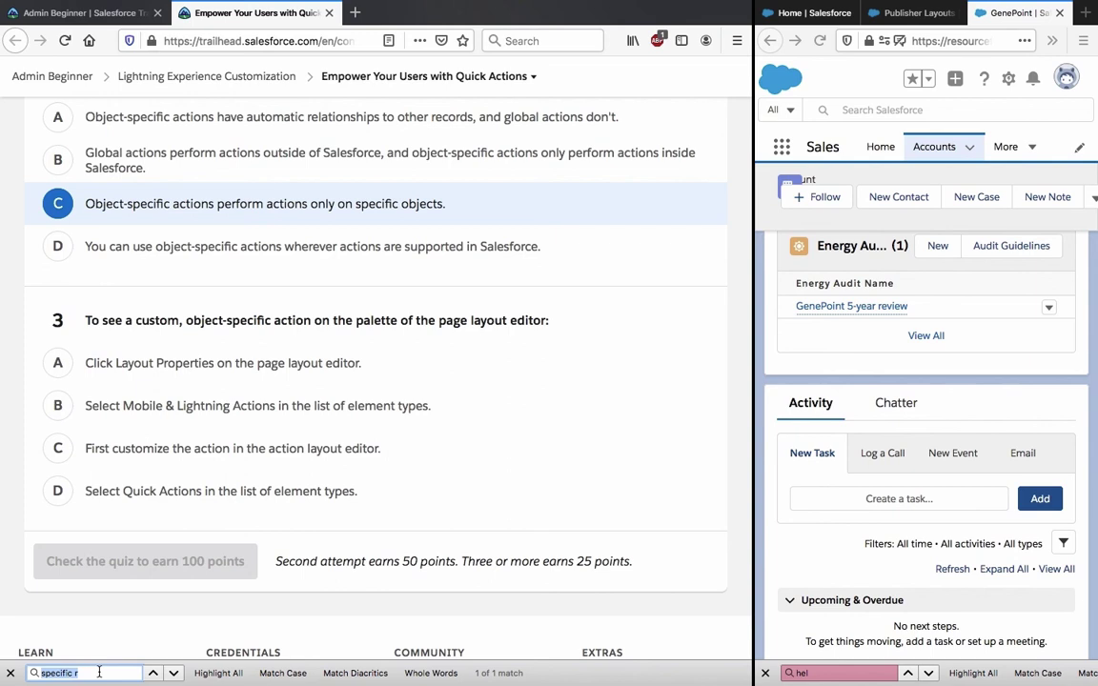
pyautogui.write('object')
pyautogui.press('Return')
pyautogui.press('Return')
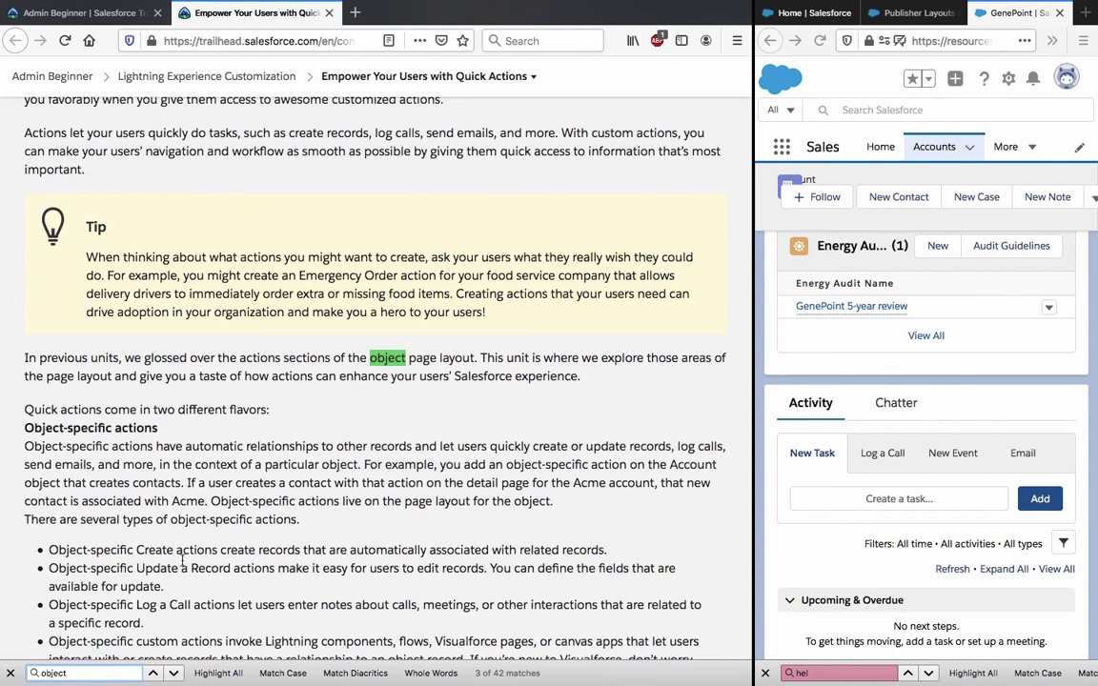
pyautogui.click(173, 673)
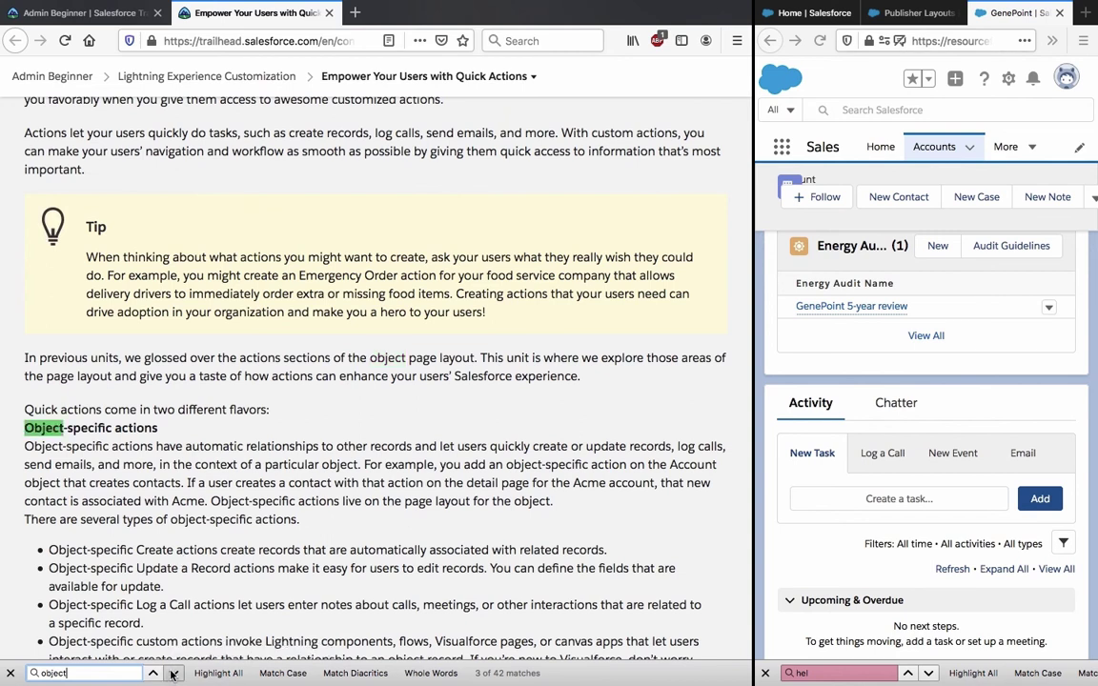
pyautogui.press('Return')
pyautogui.press('Return')
pyautogui.scroll(-1, 212, 577)
pyautogui.scroll(-8, 211, 577)
pyautogui.scroll(4, 212, 578)
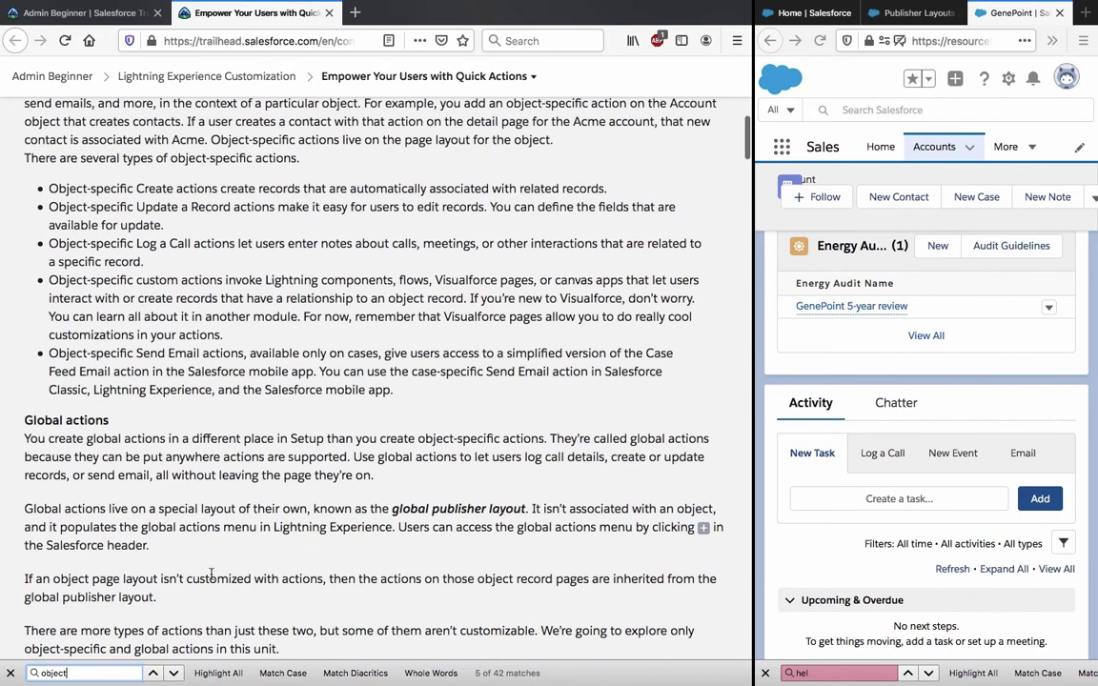
# - Step through further "object" matches and examine the Create an Object-Specific Action section for the palette instructions
pyautogui.click(173, 673)
pyautogui.click(172, 673)
pyautogui.click(172, 673)
pyautogui.click(173, 673)
pyautogui.scroll(-6, 237, 481)
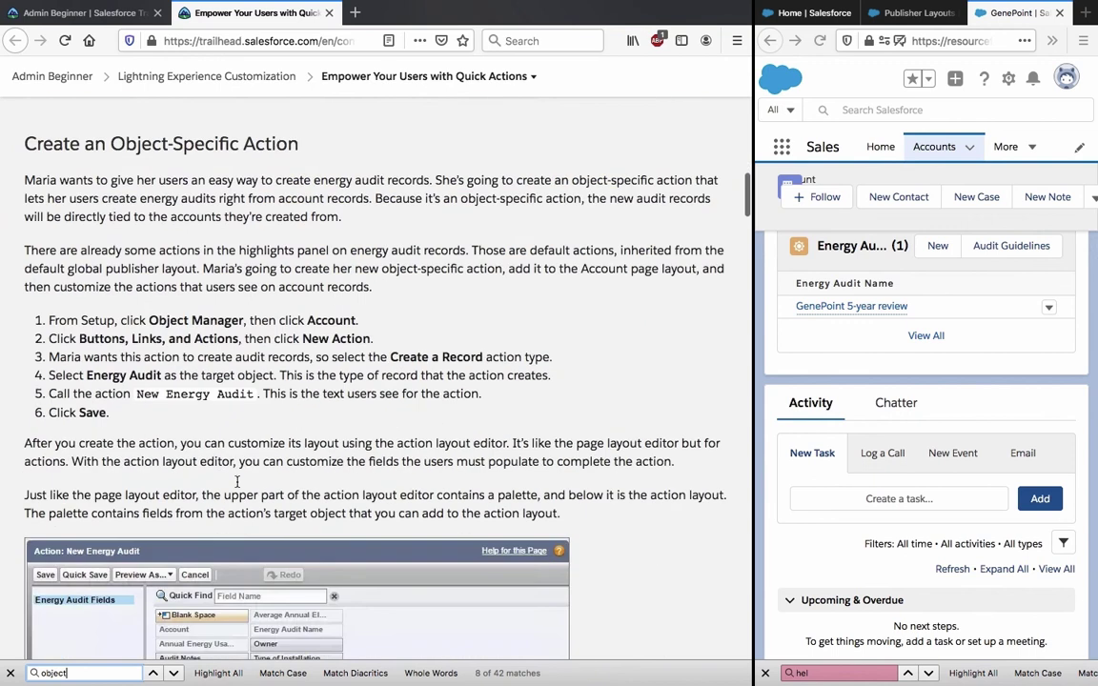
pyautogui.scroll(-4, 237, 482)
pyautogui.scroll(4, 237, 481)
pyautogui.scroll(-1, 237, 486)
pyautogui.scroll(-3, 238, 486)
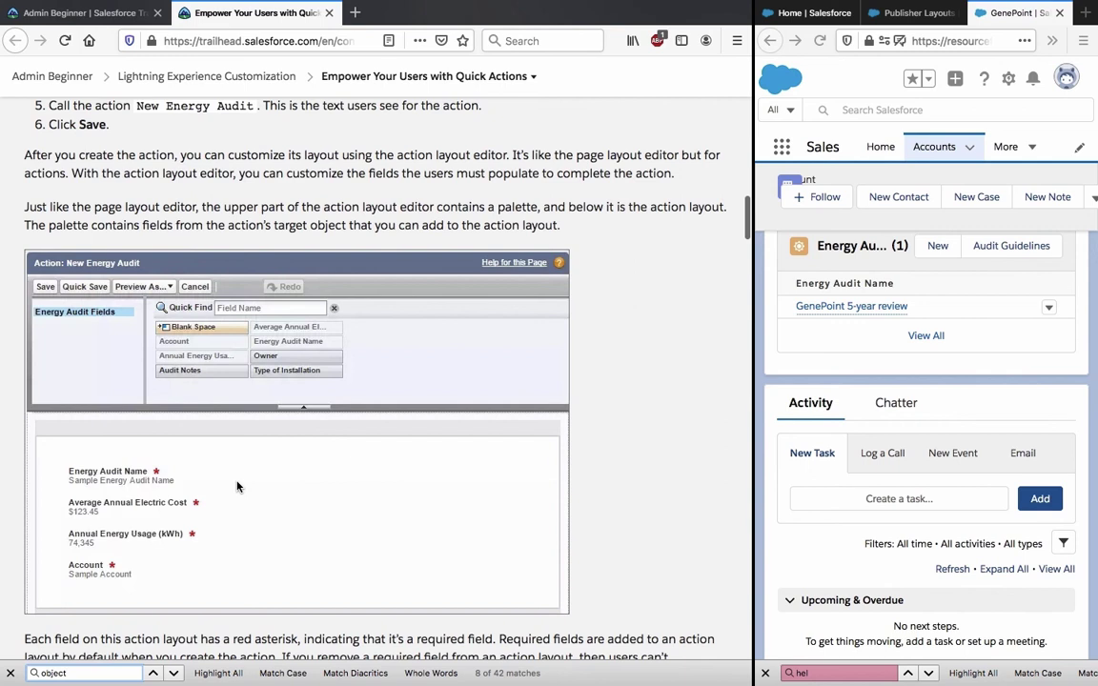
# - Return to the quiz and compare the four answer options of question 3
pyautogui.scroll(-20, 237, 486)
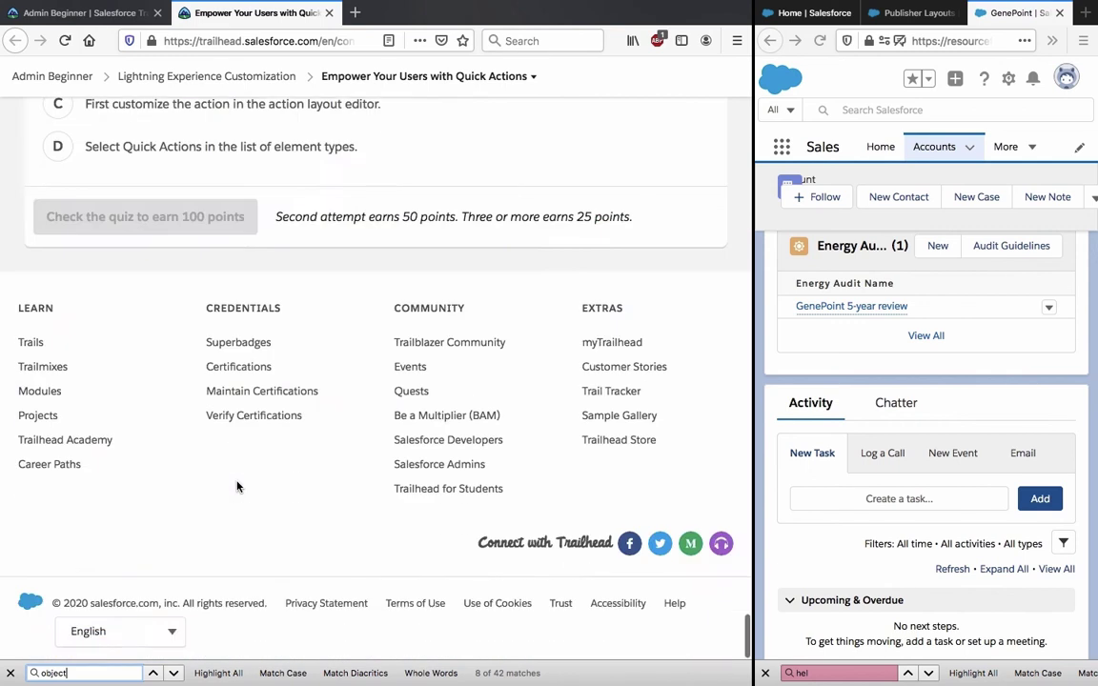
pyautogui.scroll(5, 237, 487)
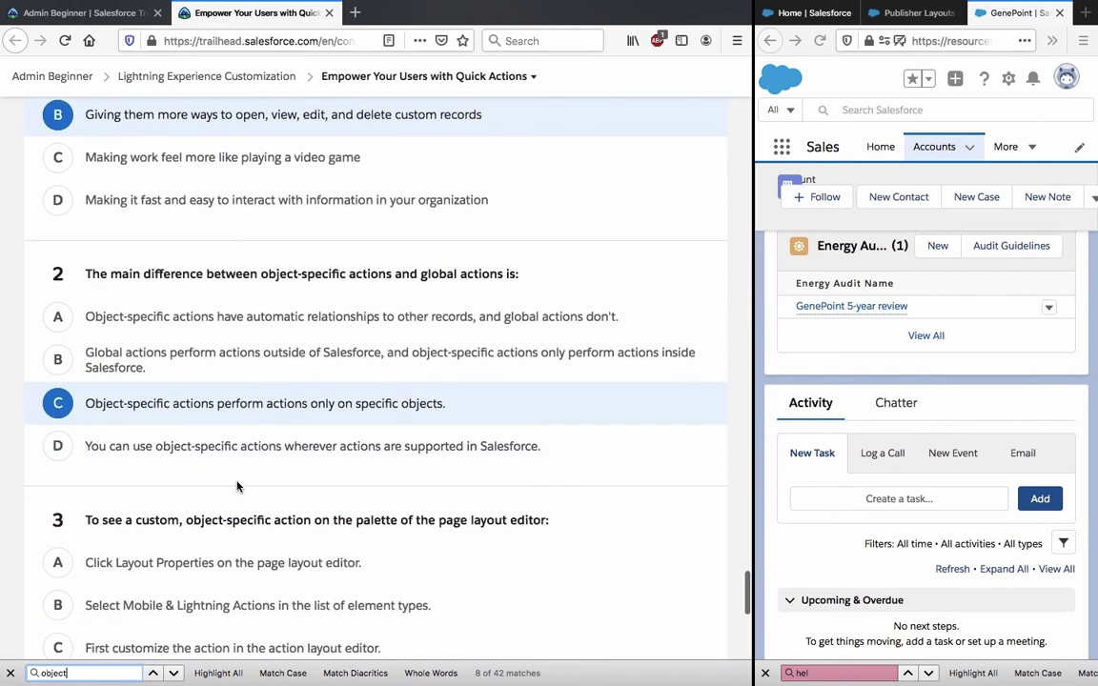
pyautogui.scroll(-1, 237, 486)
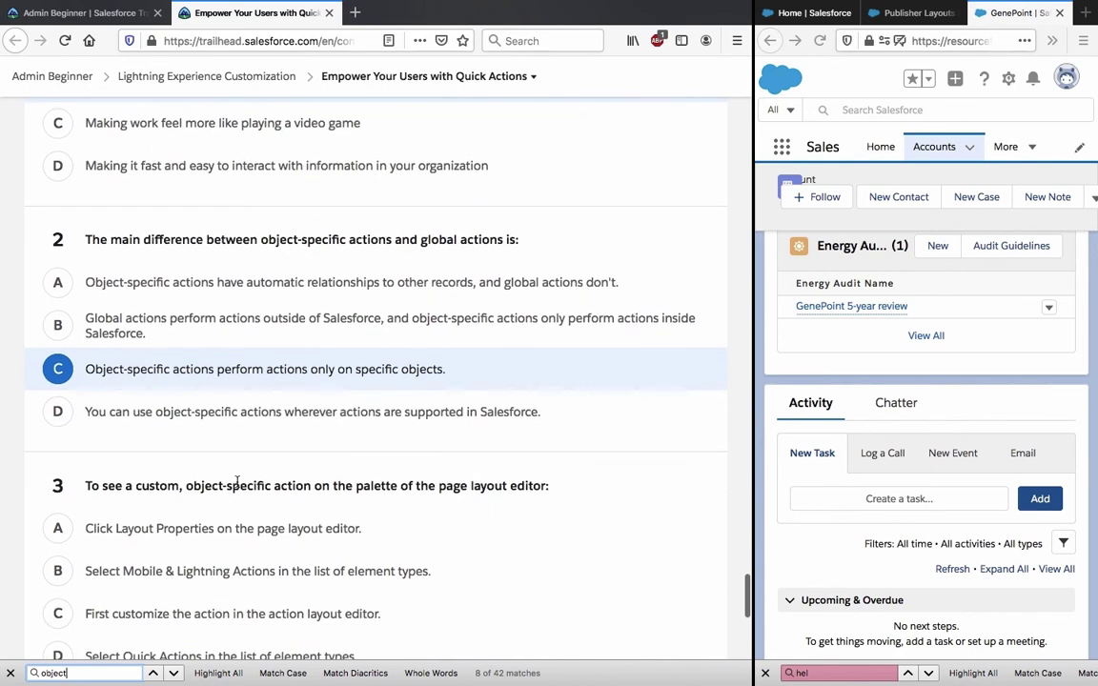
pyautogui.scroll(-1, 237, 486)
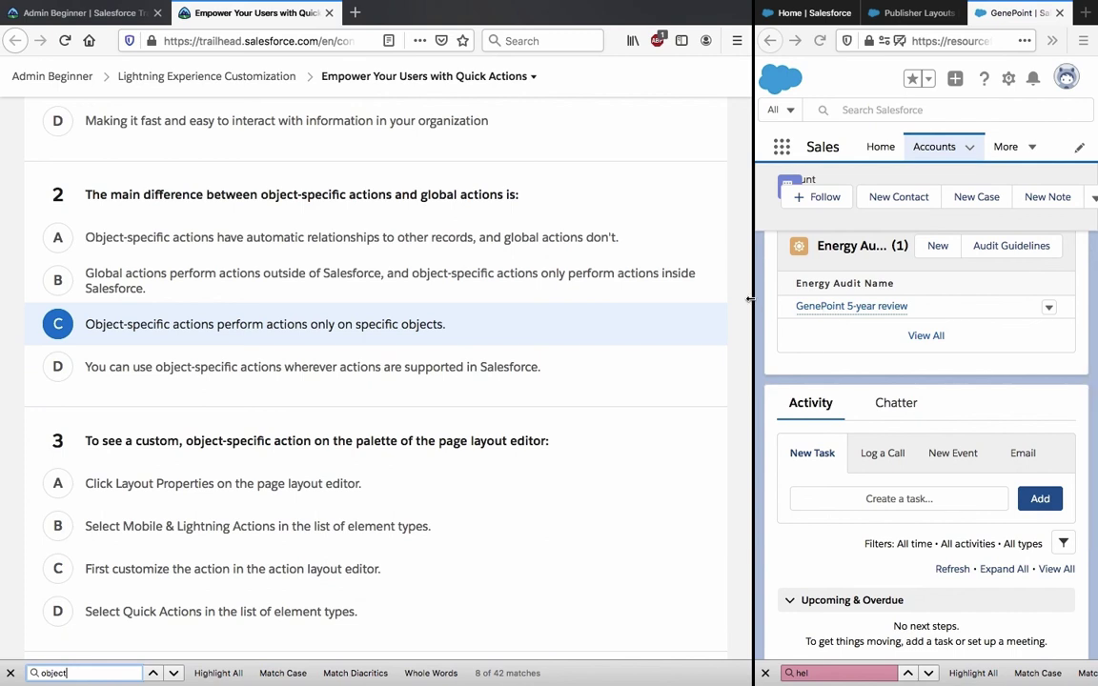
# - Widen the Salesforce window and open Object Manager from Setup by searching for "page la", closing the New Campaign form
pyautogui.moveTo(753, 307); pyautogui.dragTo(488, 325)
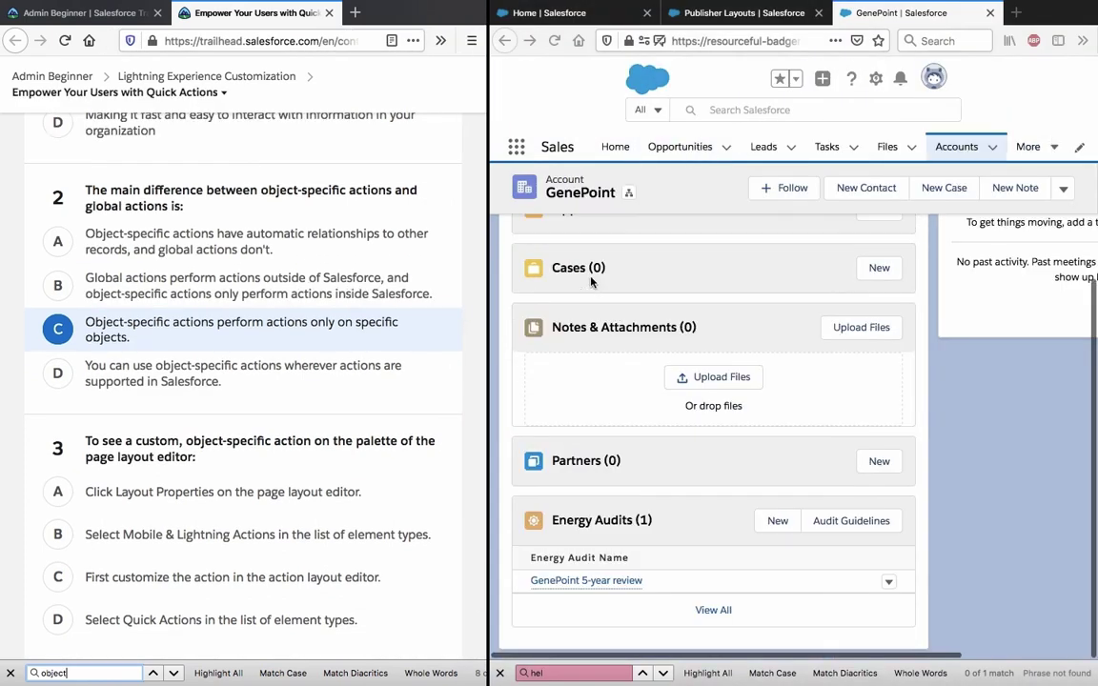
pyautogui.click(695, 20)
pyautogui.click(572, 190)
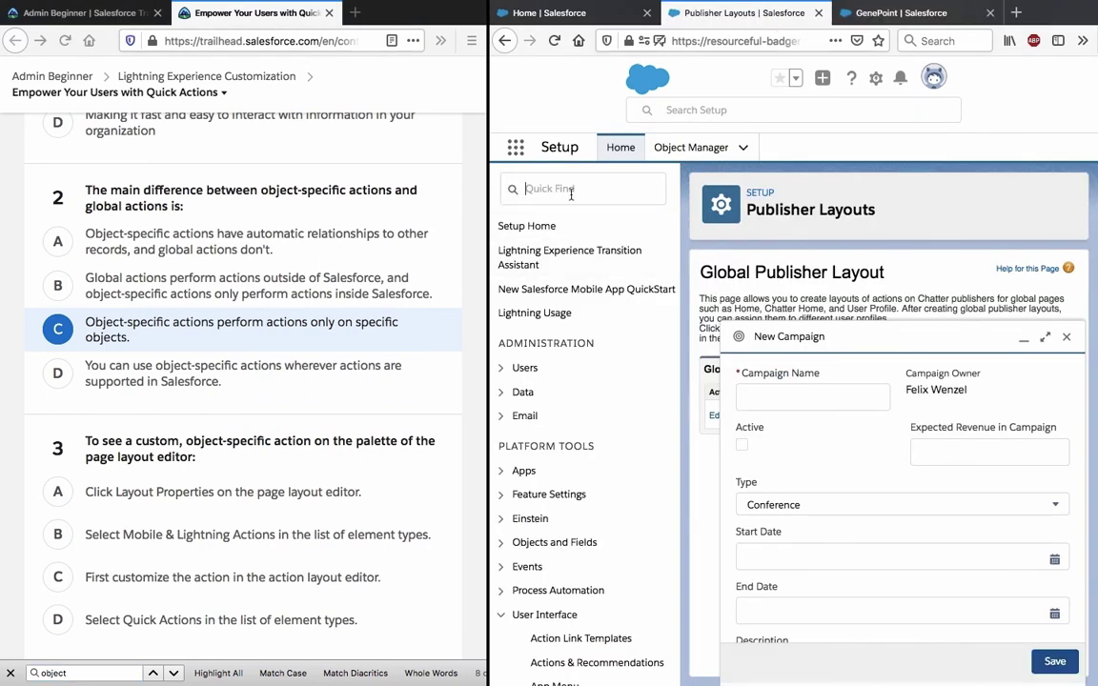
pyautogui.write('page')
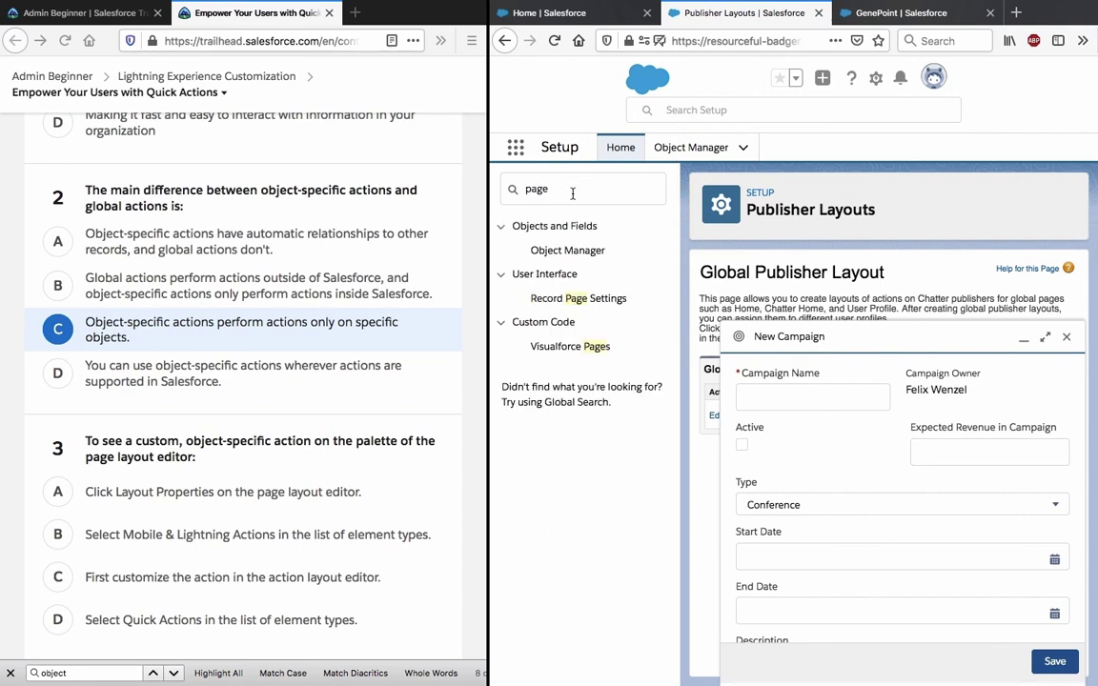
pyautogui.write(' la')
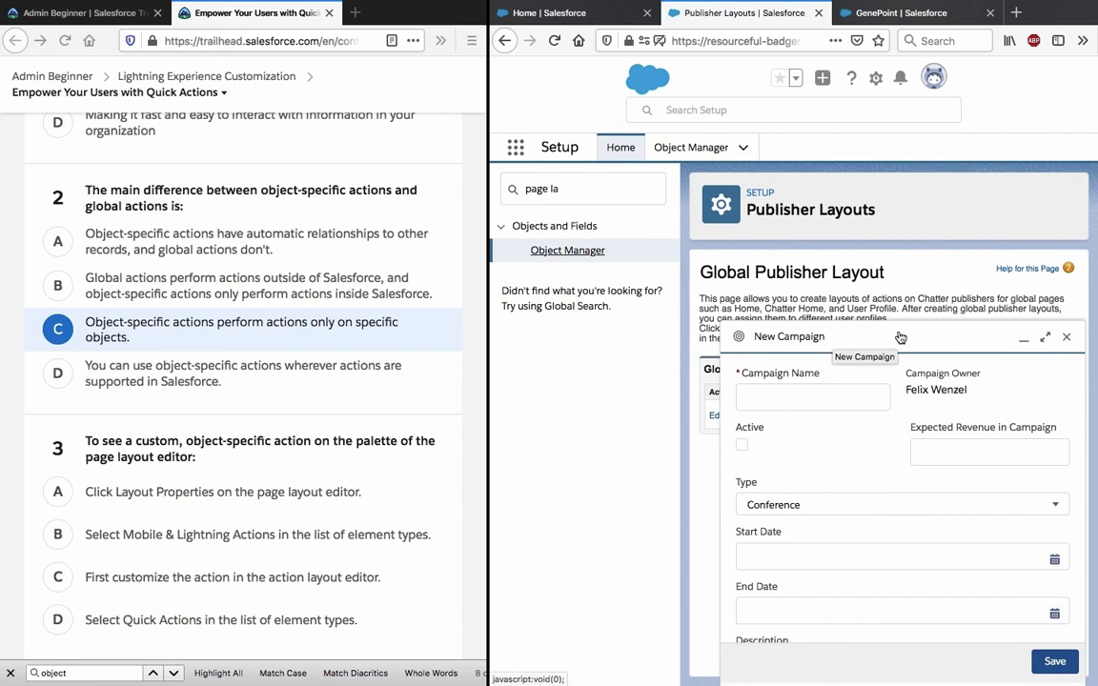
pyautogui.click(1066, 337)
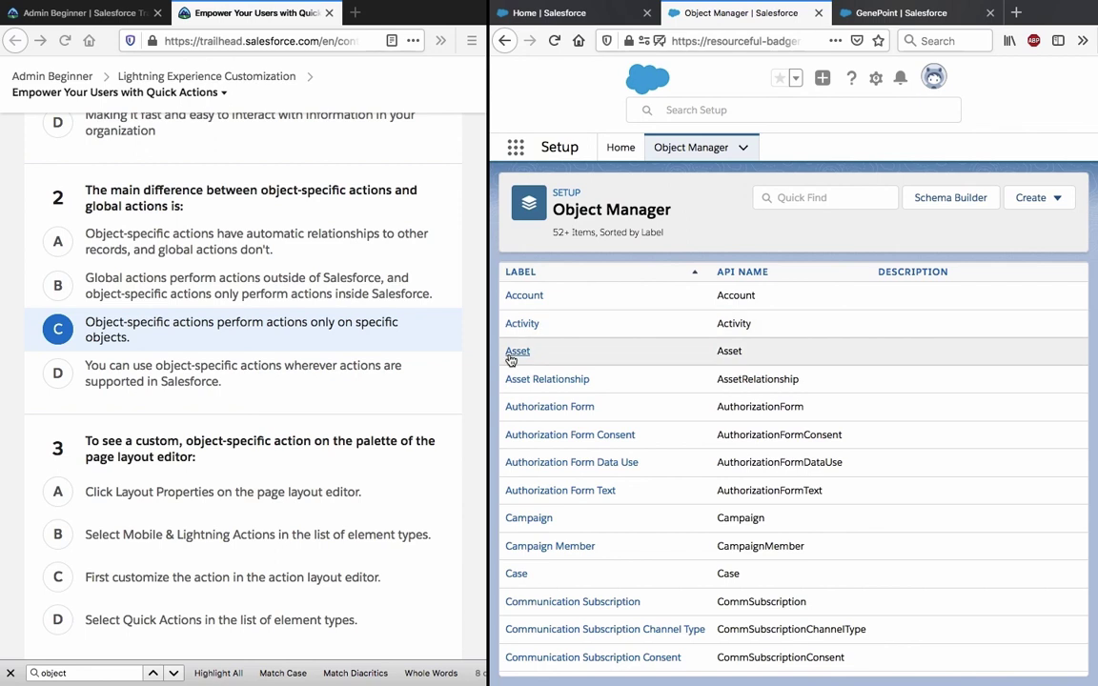
# - Open the Account object's page layouts and bring up Account Layout in the page layout editor
pyautogui.click(534, 298)
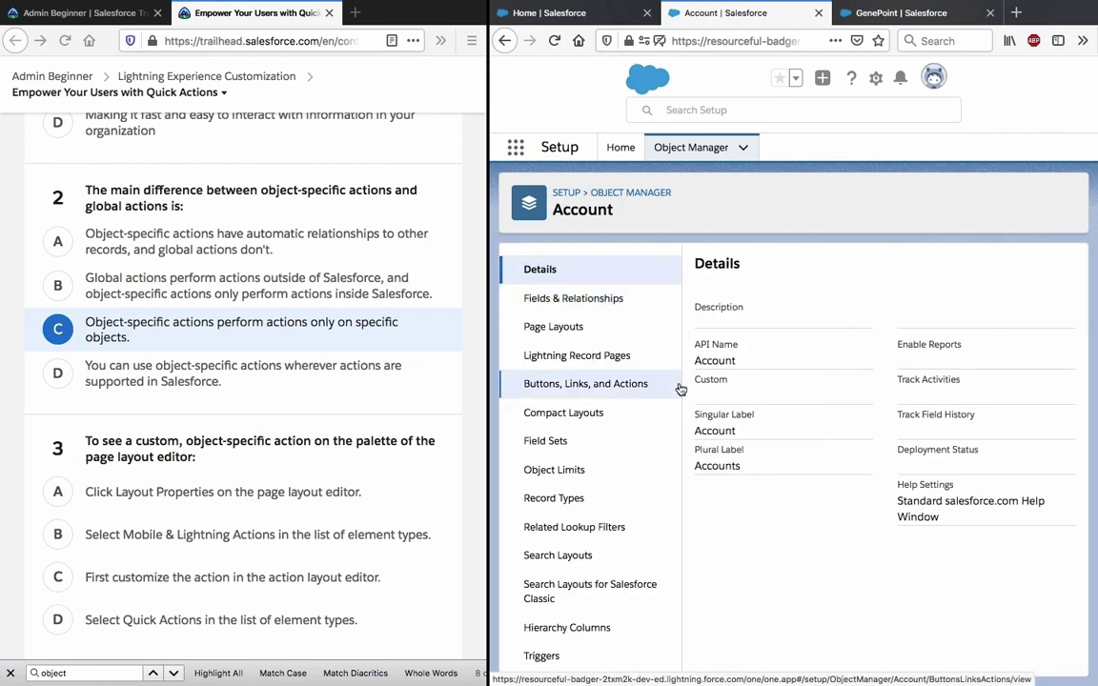
pyautogui.click(592, 336)
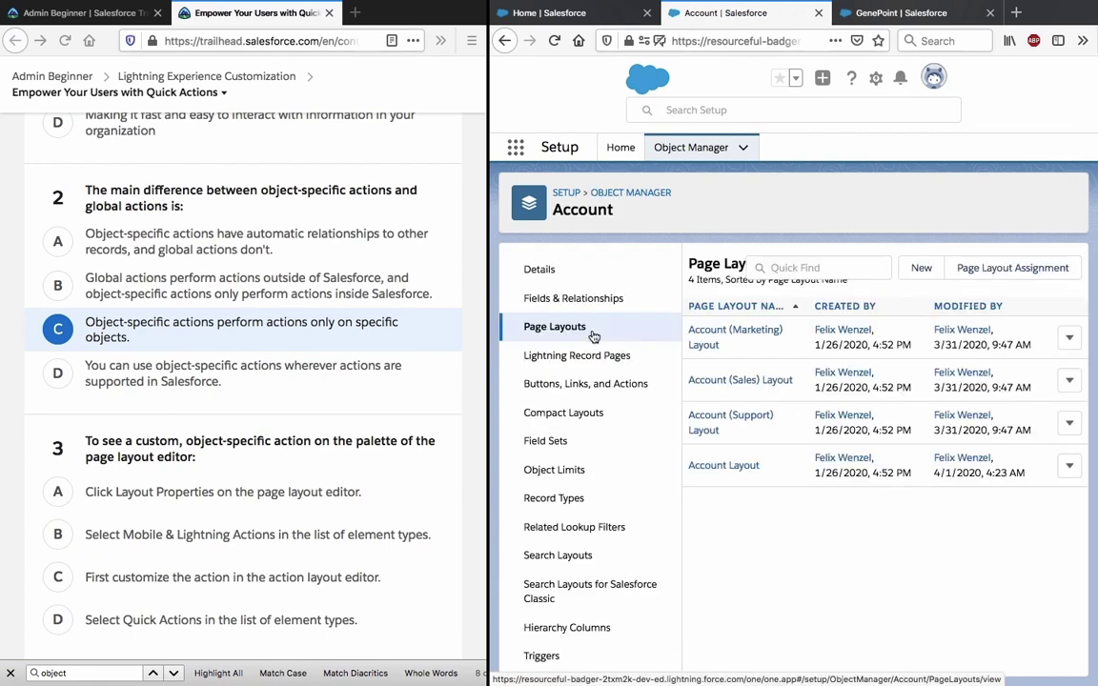
pyautogui.click(723, 465)
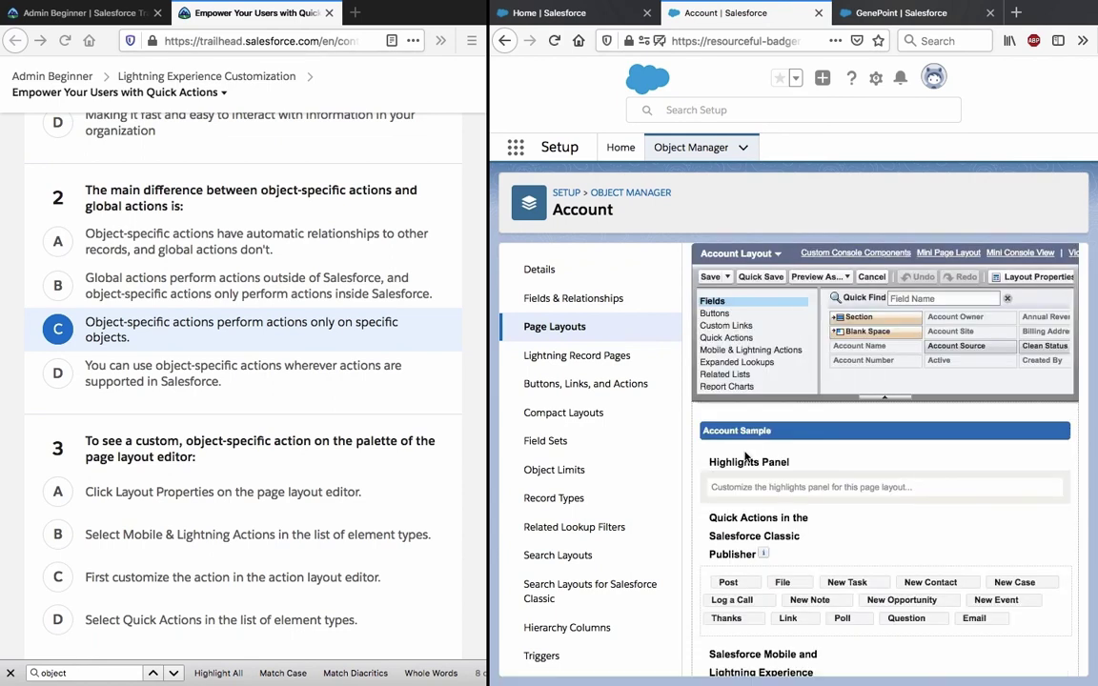
# - Compare the palette items under Mobile & Lightning Actions and Quick Actions in the Account Layout editor
pyautogui.scroll(-1, 307, 388)
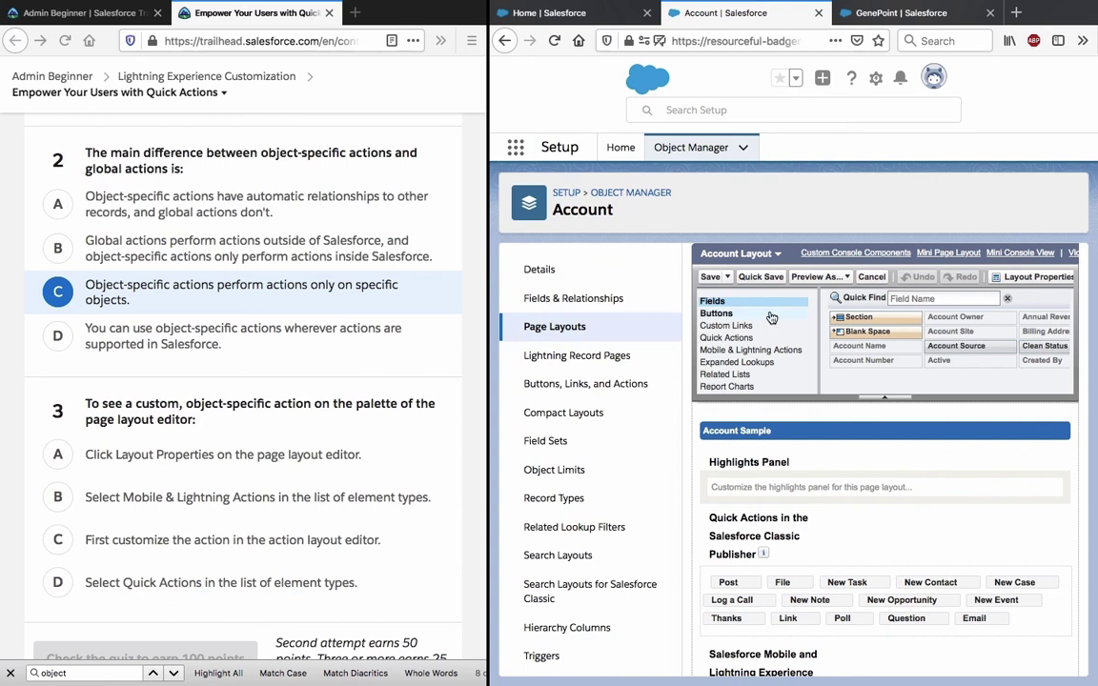
pyautogui.click(771, 353)
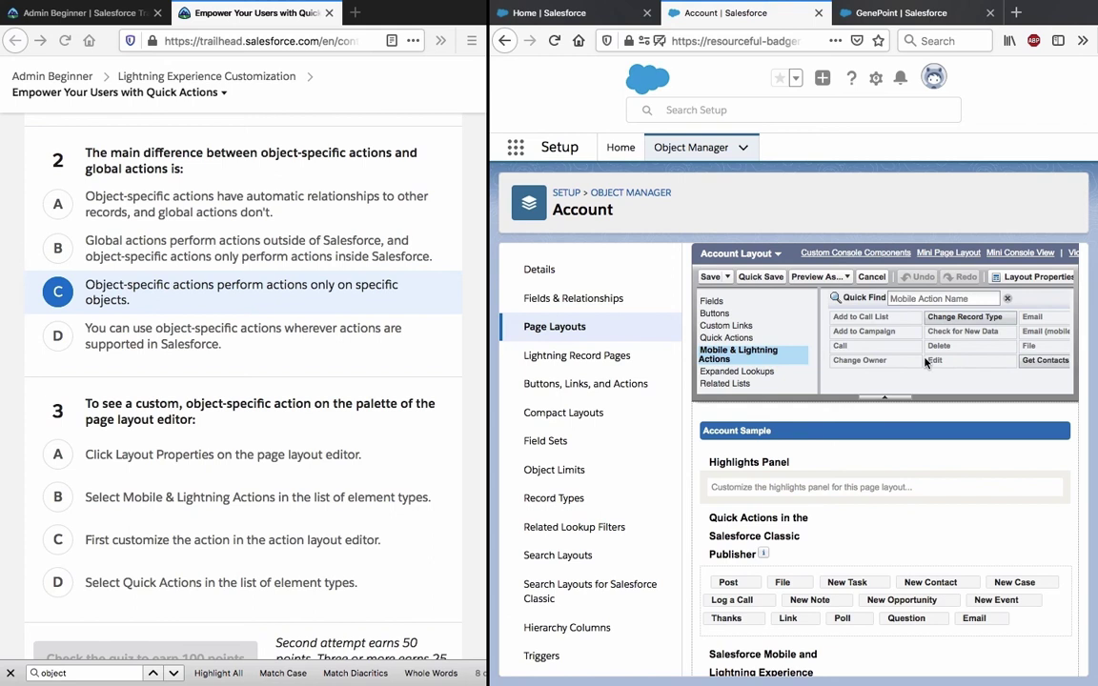
pyautogui.hscroll(3, 925, 361)
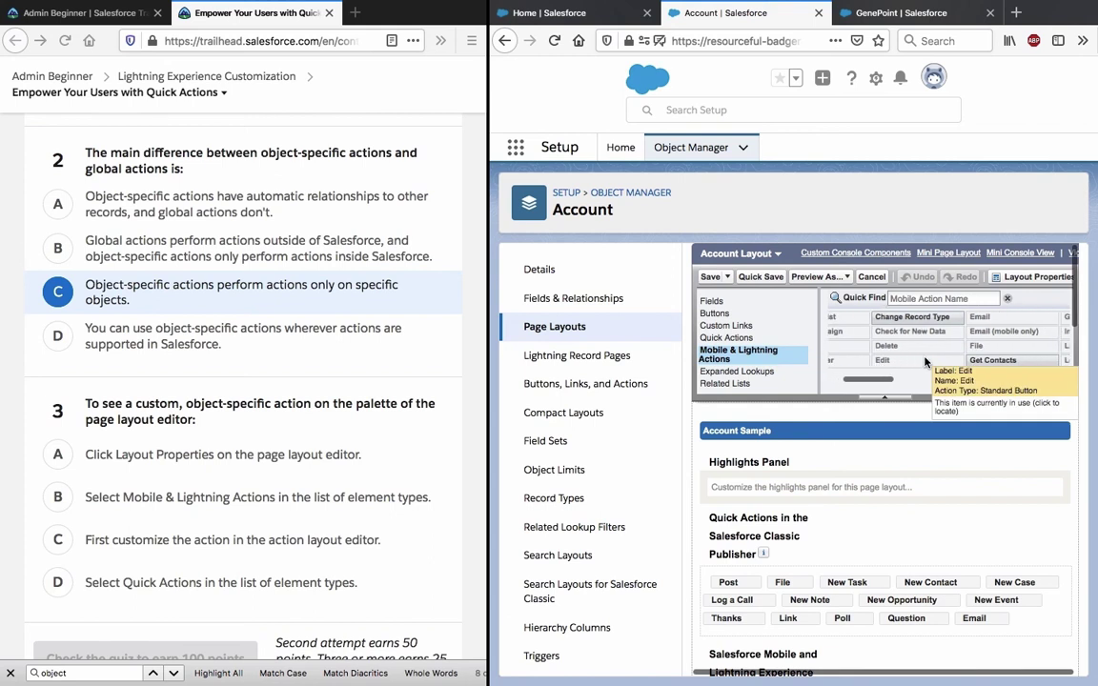
pyautogui.hscroll(-1, 924, 361)
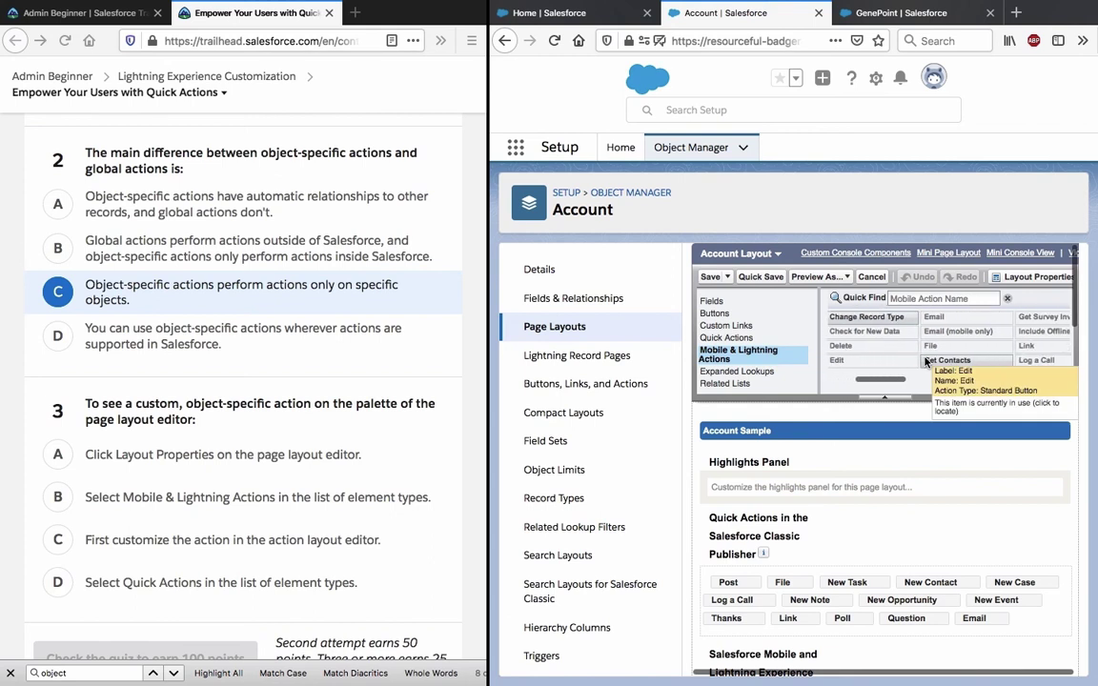
pyautogui.click(743, 340)
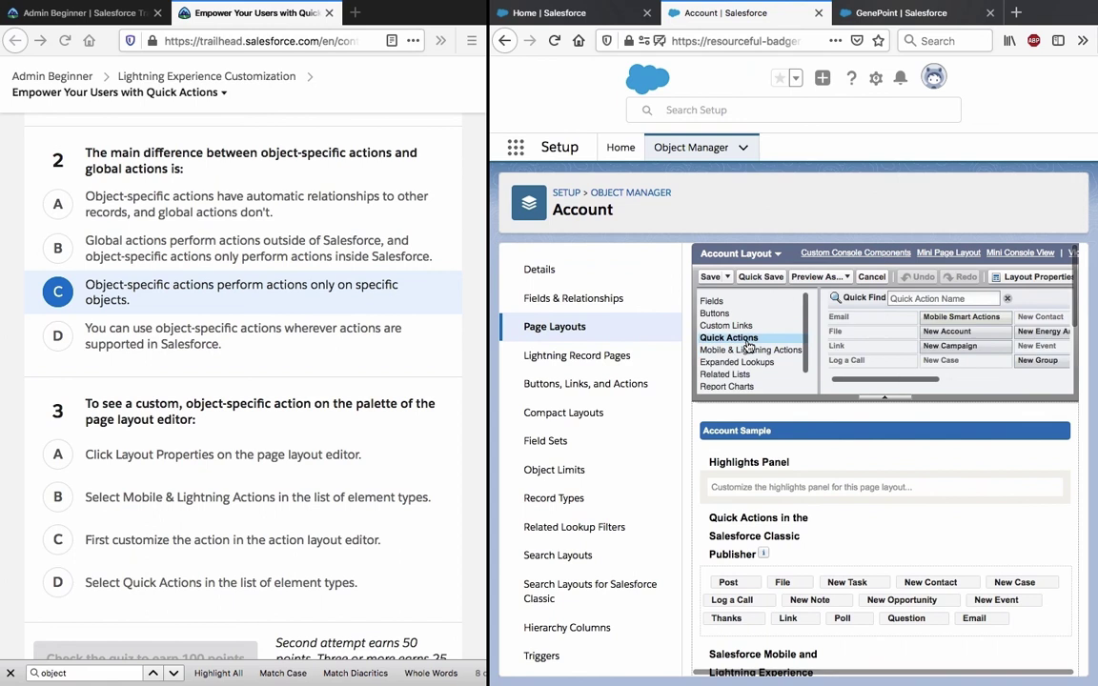
pyautogui.hscroll(5, 896, 333)
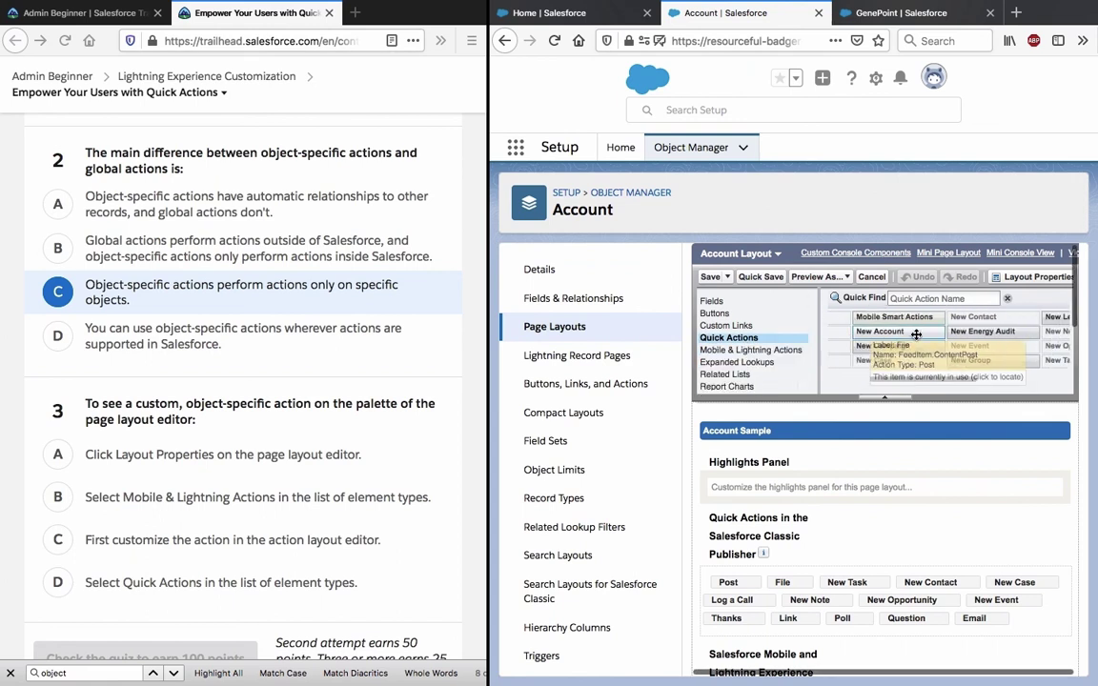
pyautogui.click(755, 354)
pyautogui.hscroll(7, 969, 340)
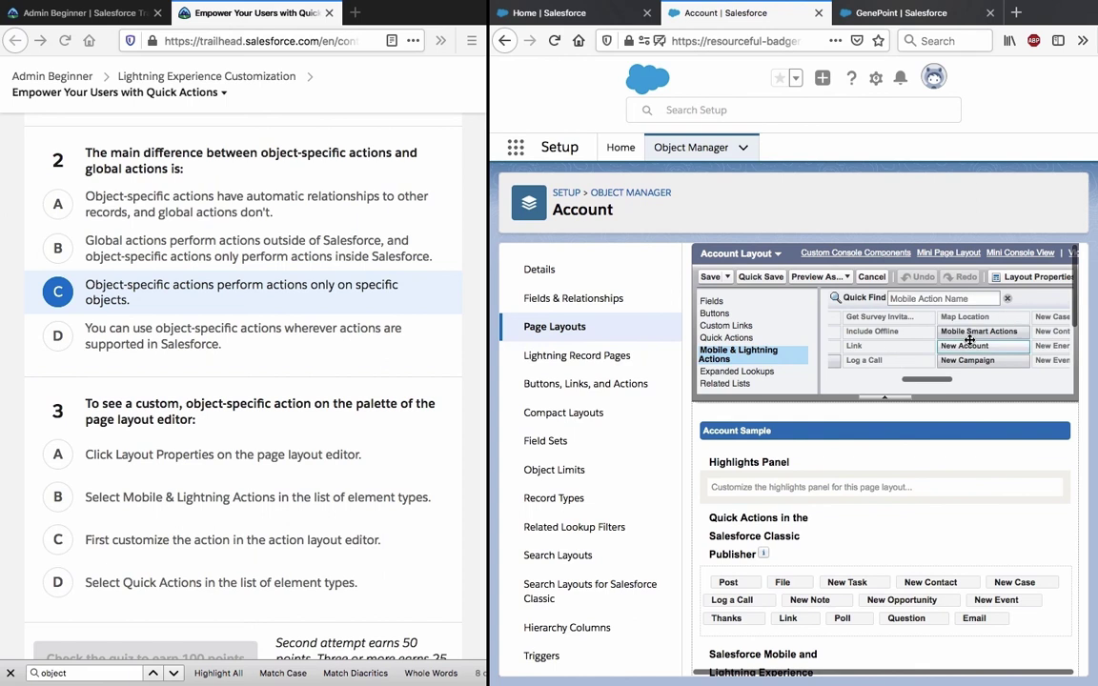
pyautogui.hscroll(10, 924, 350)
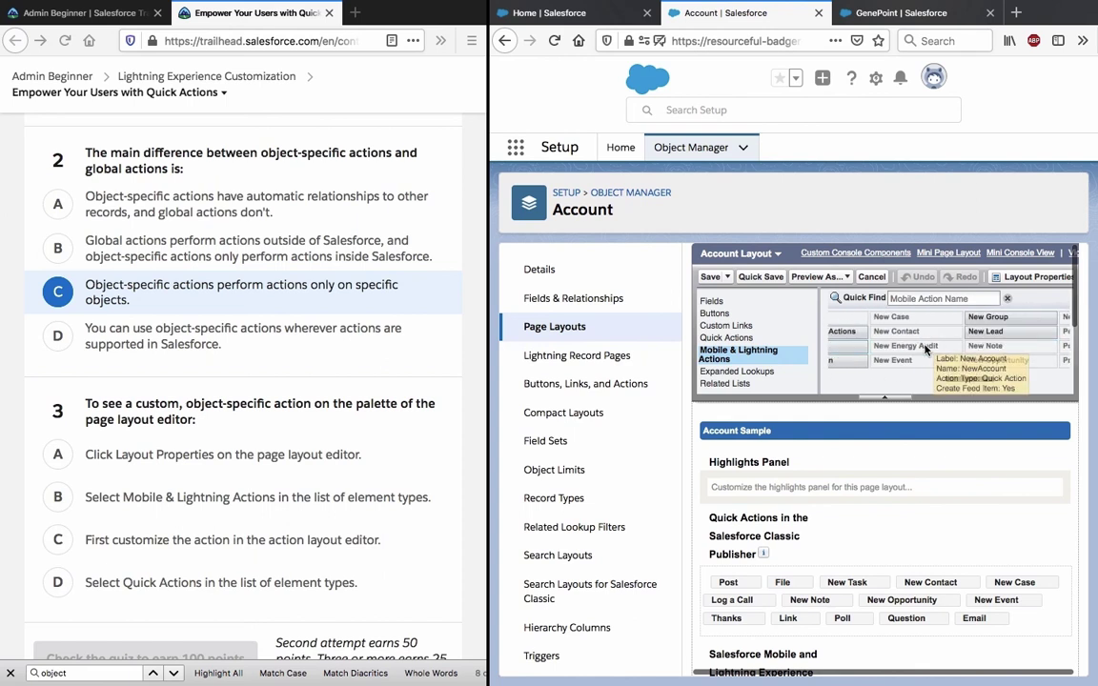
pyautogui.hscroll(-15, 896, 343)
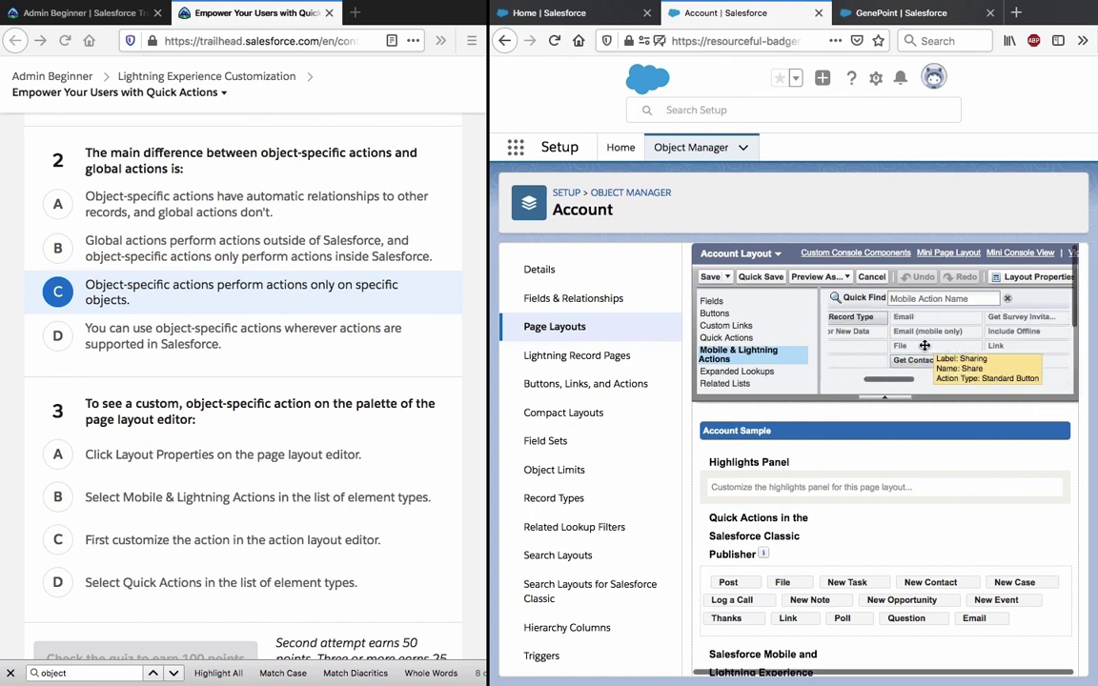
# - Recheck the Quick Actions palette for the New Energy Audit action and choose answer D for quiz question 3
pyautogui.click(772, 338)
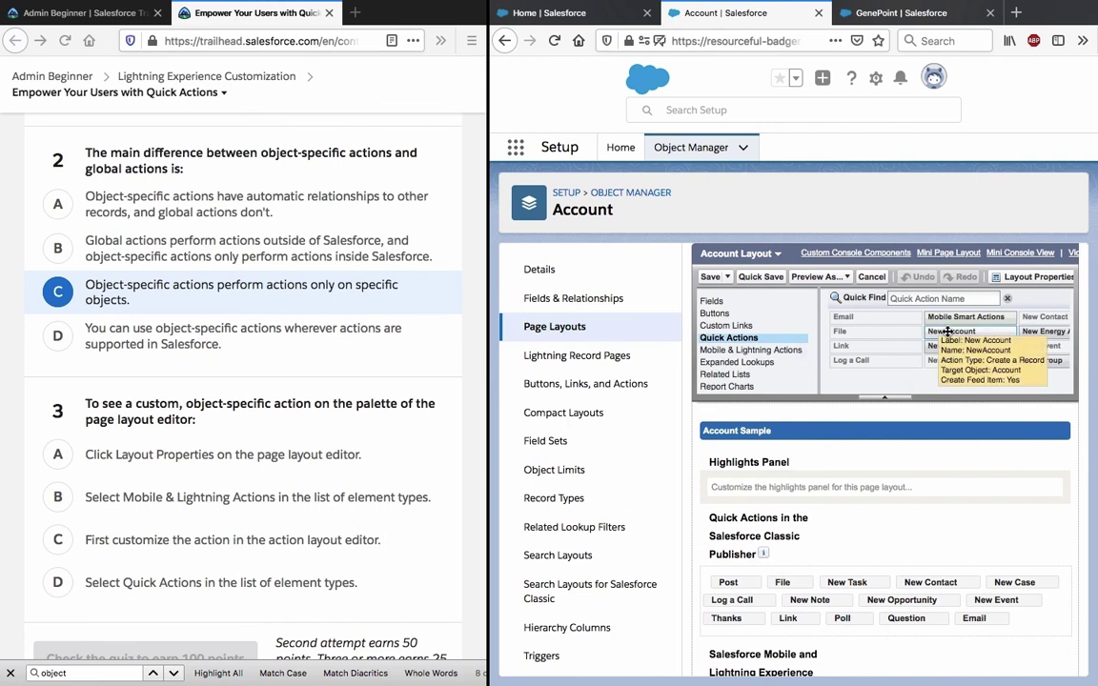
pyautogui.hscroll(10, 948, 331)
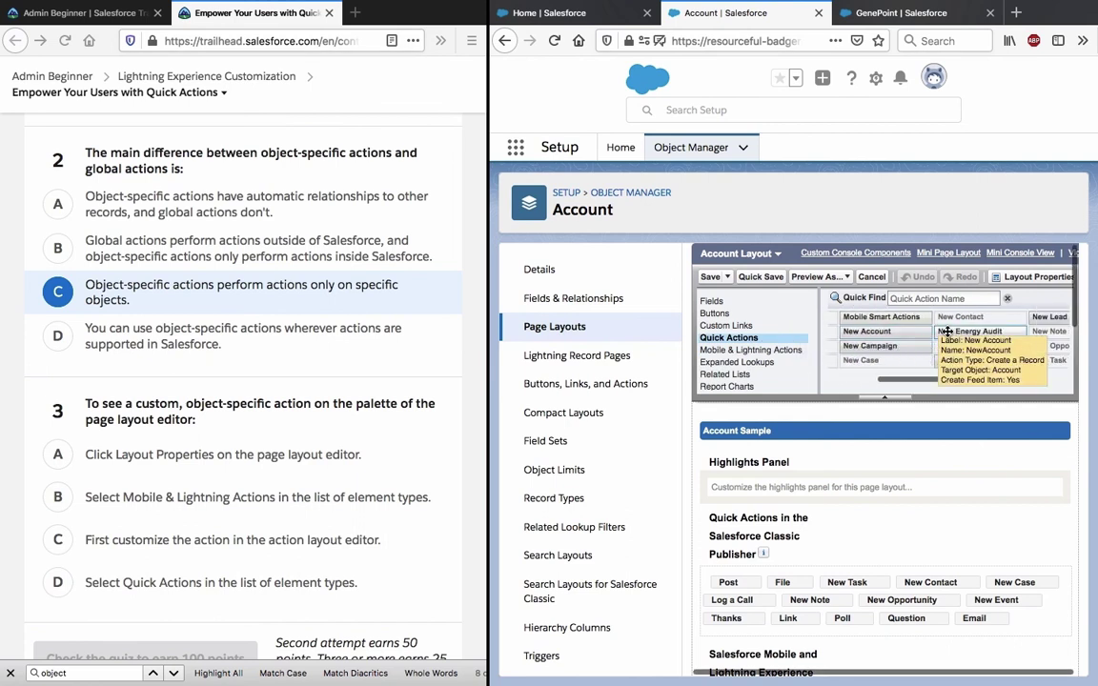
pyautogui.hscroll(-3, 947, 330)
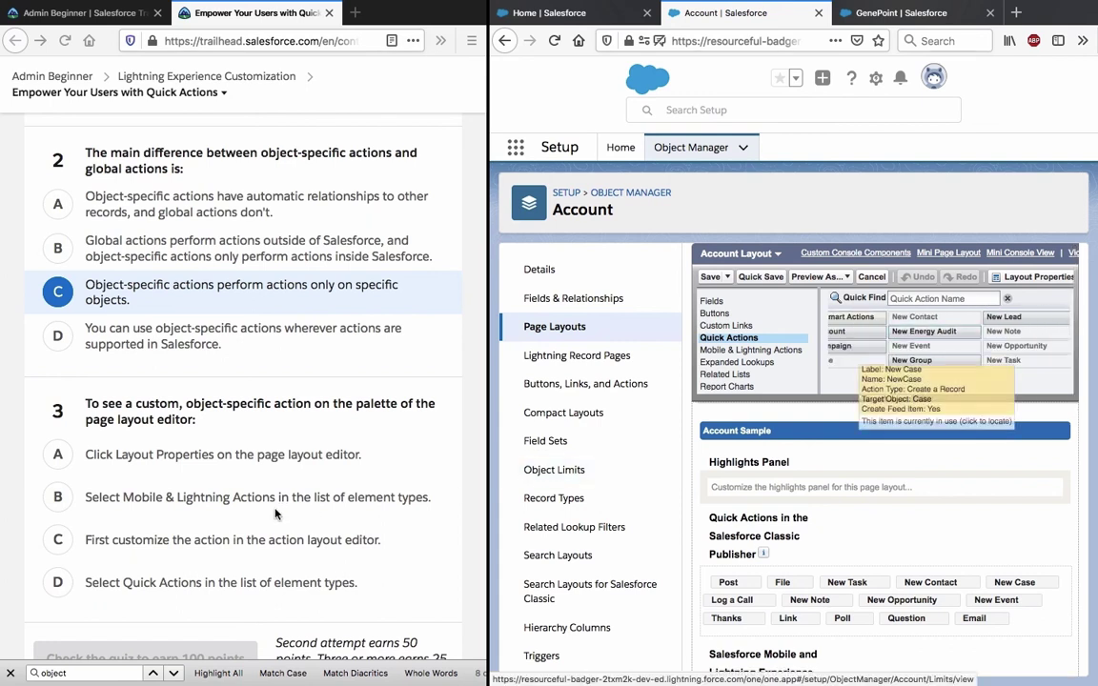
pyautogui.click(138, 586)
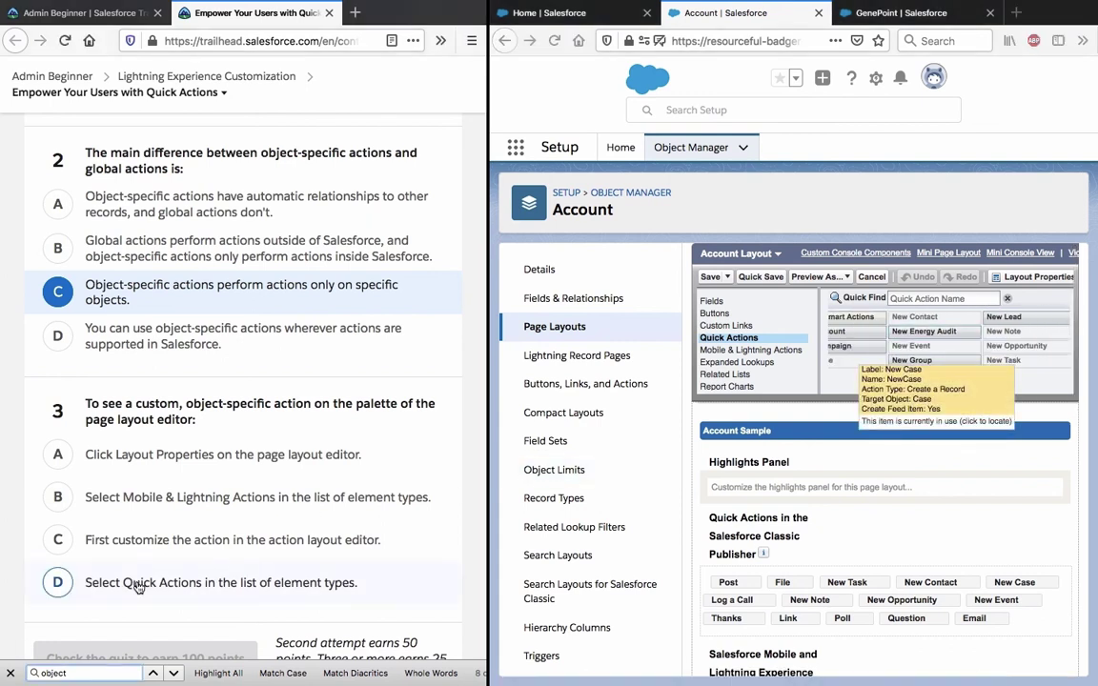
pyautogui.click(138, 586)
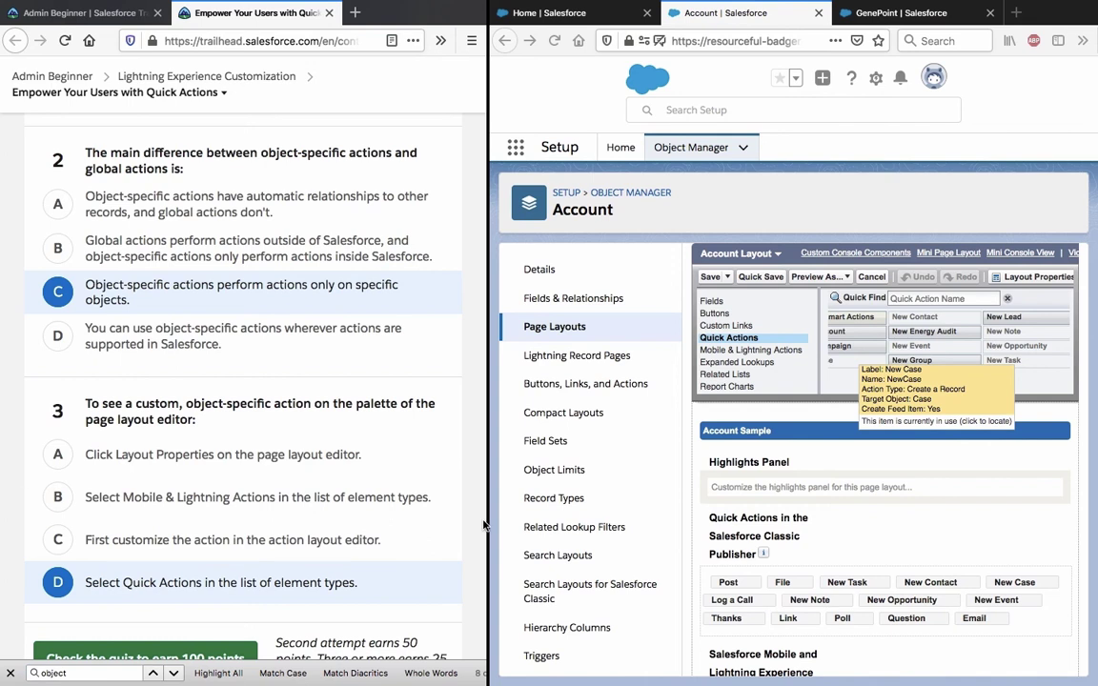
# - Show the Mobile & Lightning Actions palette and remove New Energy Audit from the Salesforce Mobile and Lightning Experience Actions section
pyautogui.click(752, 352)
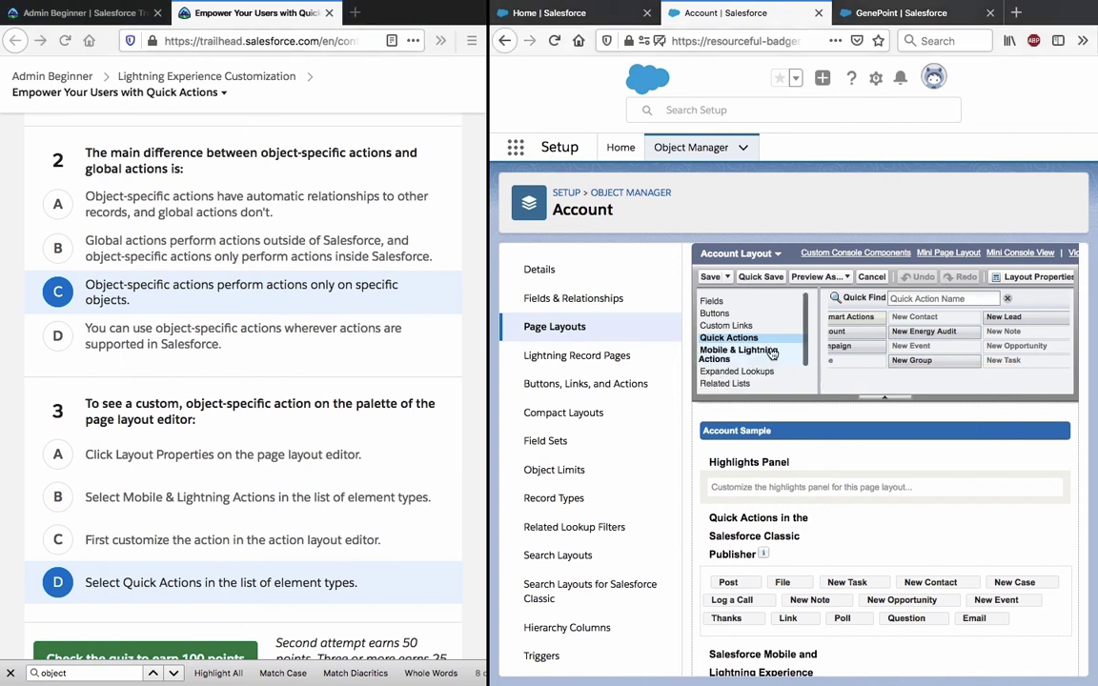
pyautogui.hscroll(-5, 858, 343)
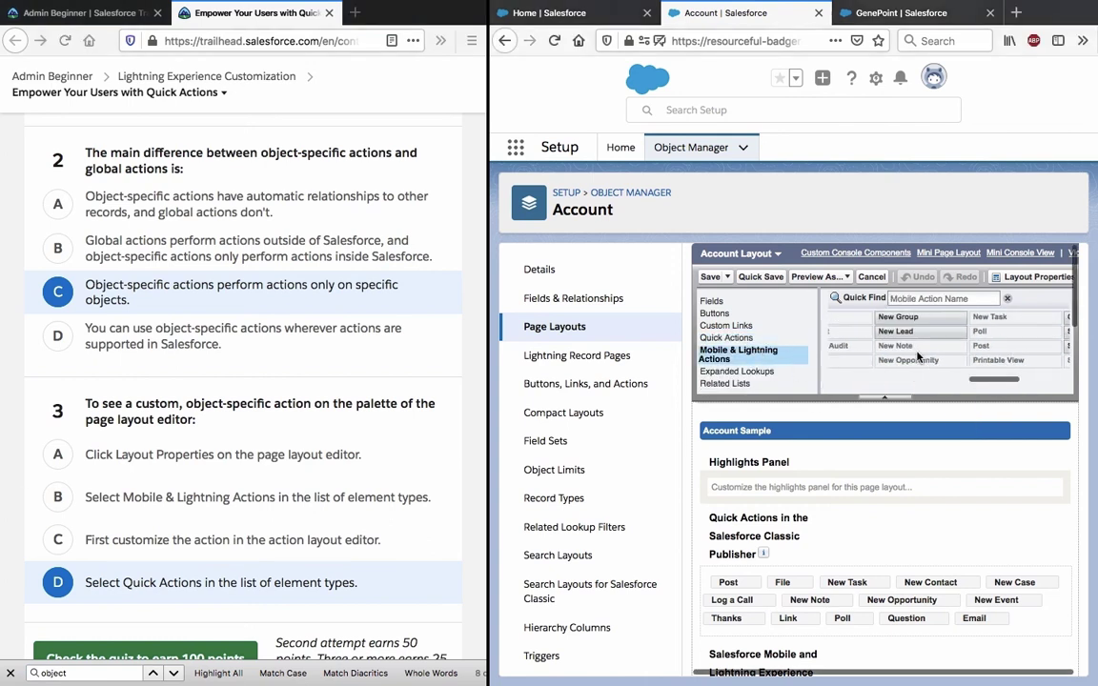
pyautogui.hscroll(-3, 922, 353)
pyautogui.scroll(-4, 915, 429)
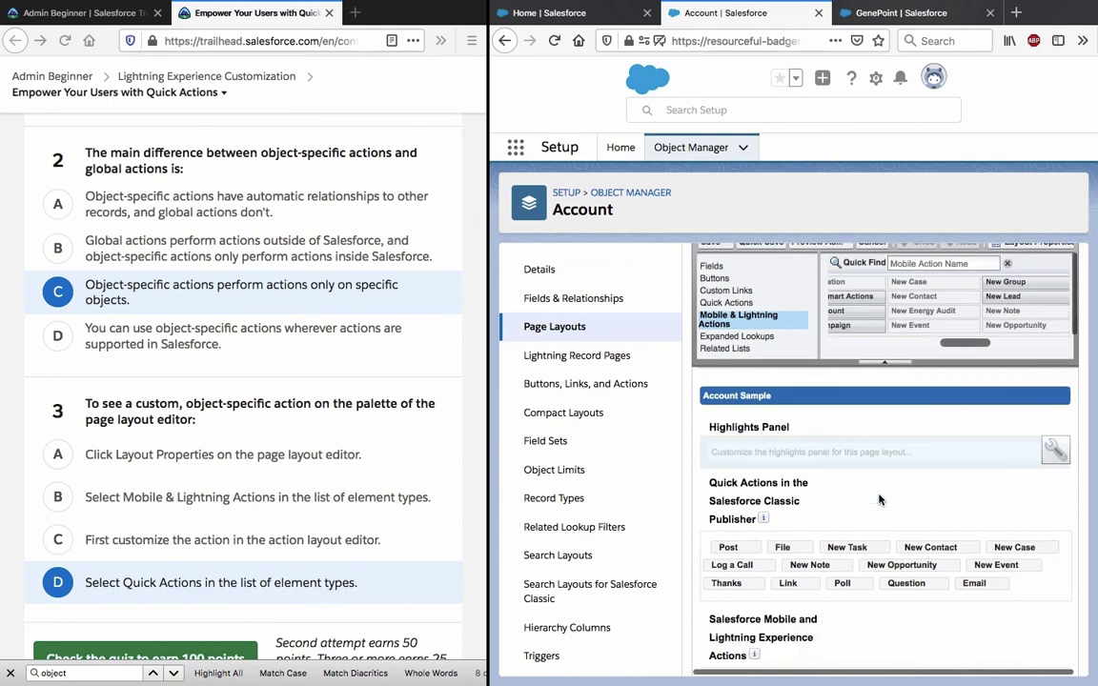
pyautogui.scroll(-1, 910, 471)
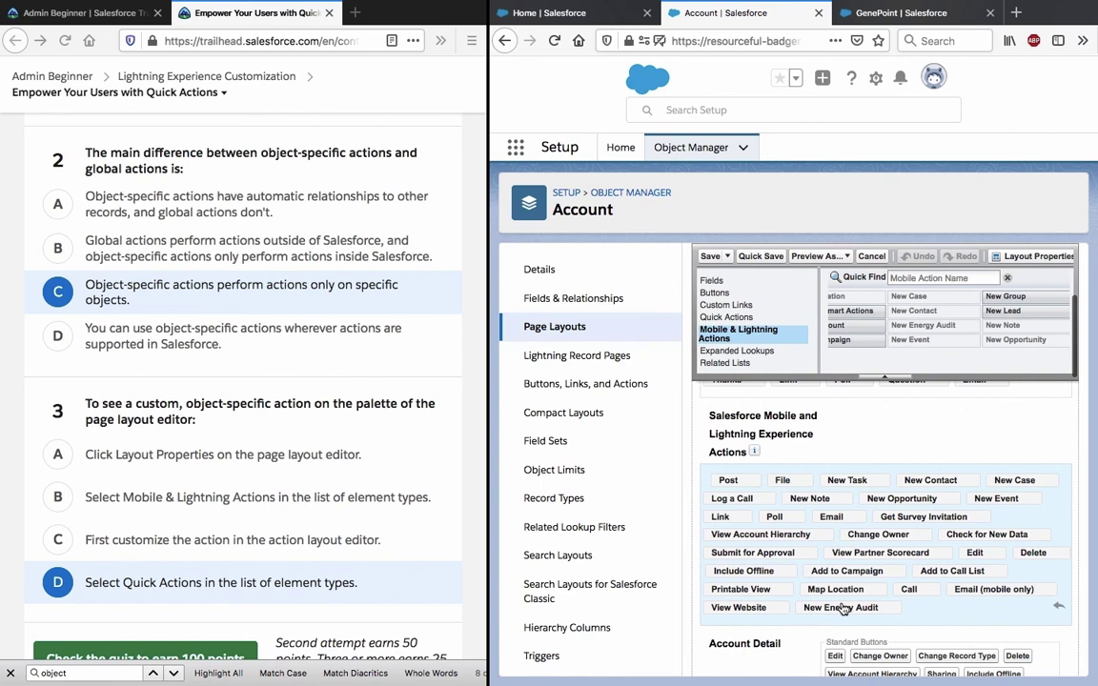
pyautogui.moveTo(843, 608); pyautogui.dragTo(834, 313)
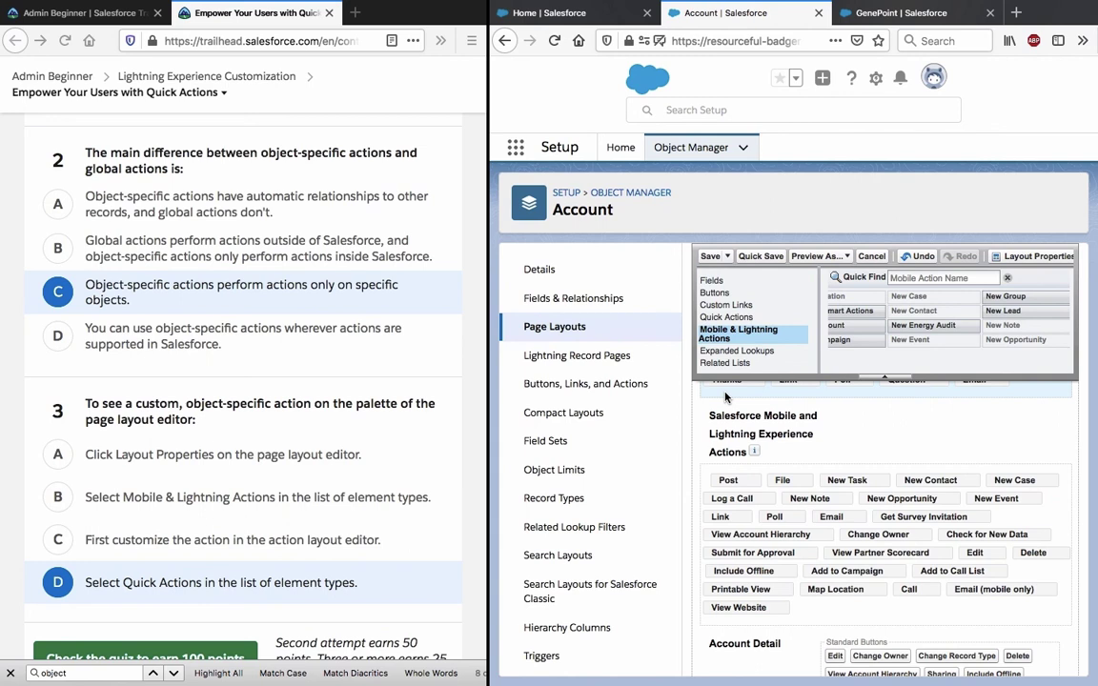
# - Check New Energy Audit in the Mobile & Lightning Actions palette and change the answer to quiz question 3 to B
pyautogui.scroll(5, 732, 339)
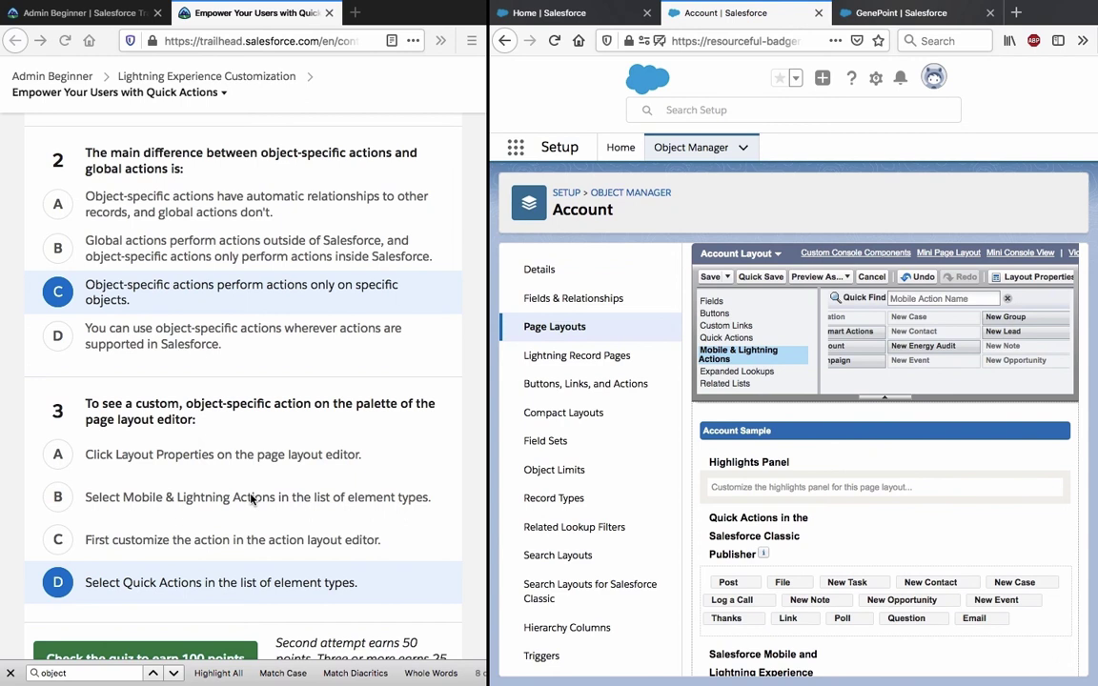
pyautogui.click(251, 501)
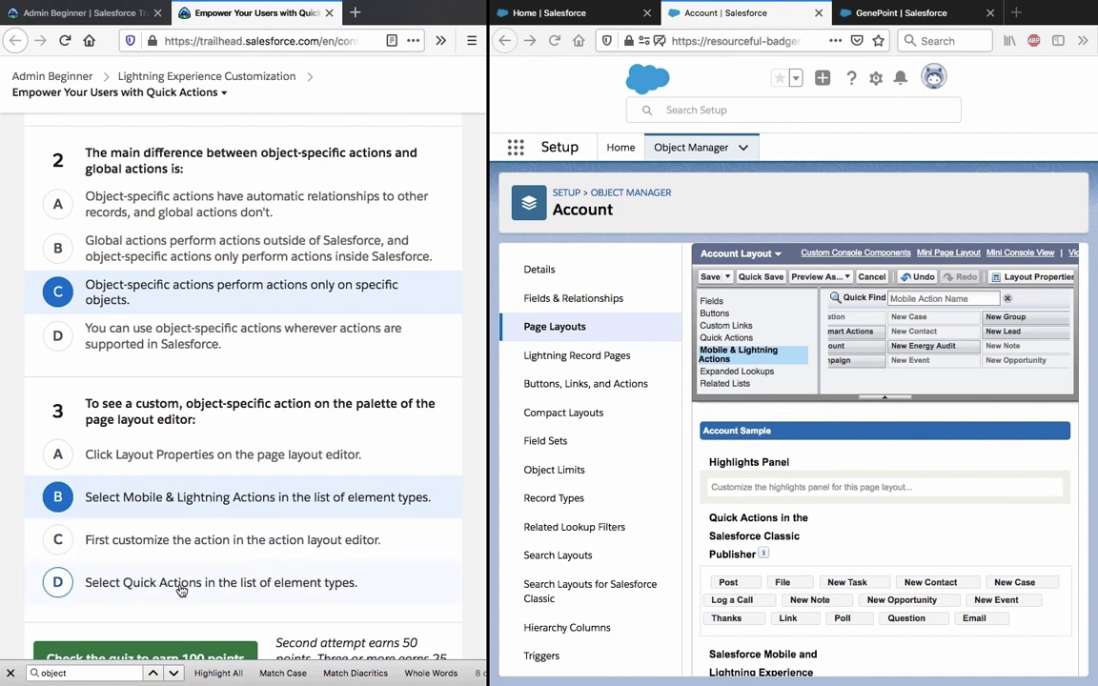
# - Search the Trailhead unit for "quick" and read the quick actions note and the instructions for adding an object-specific action to a page layout
pyautogui.click(78, 674)
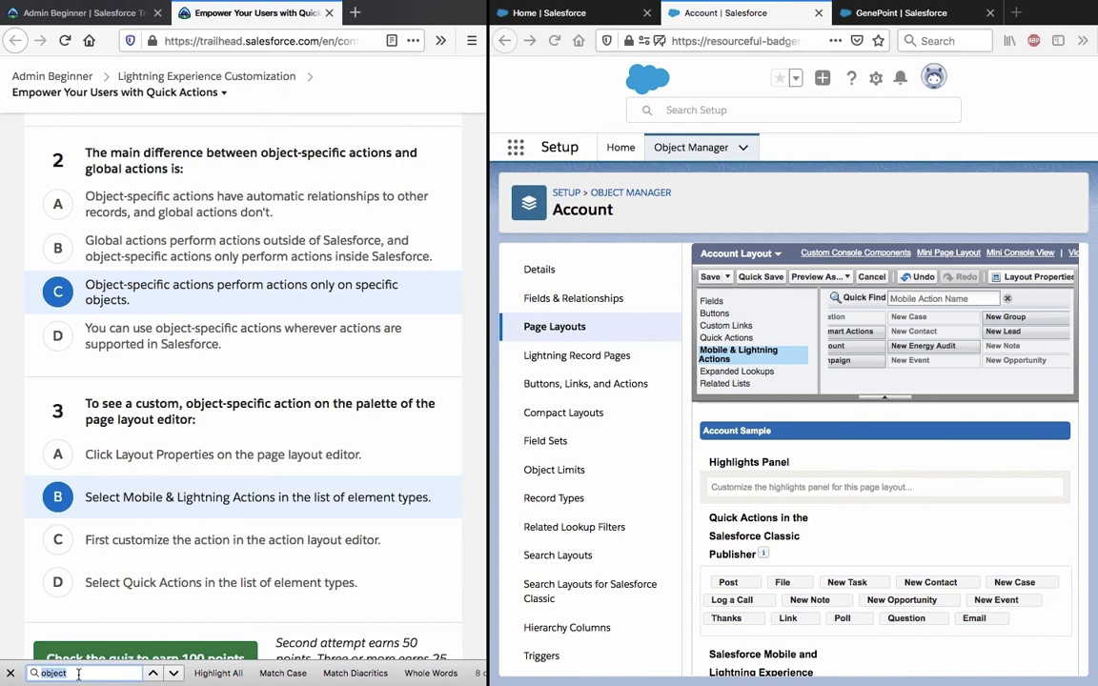
pyautogui.write('quick')
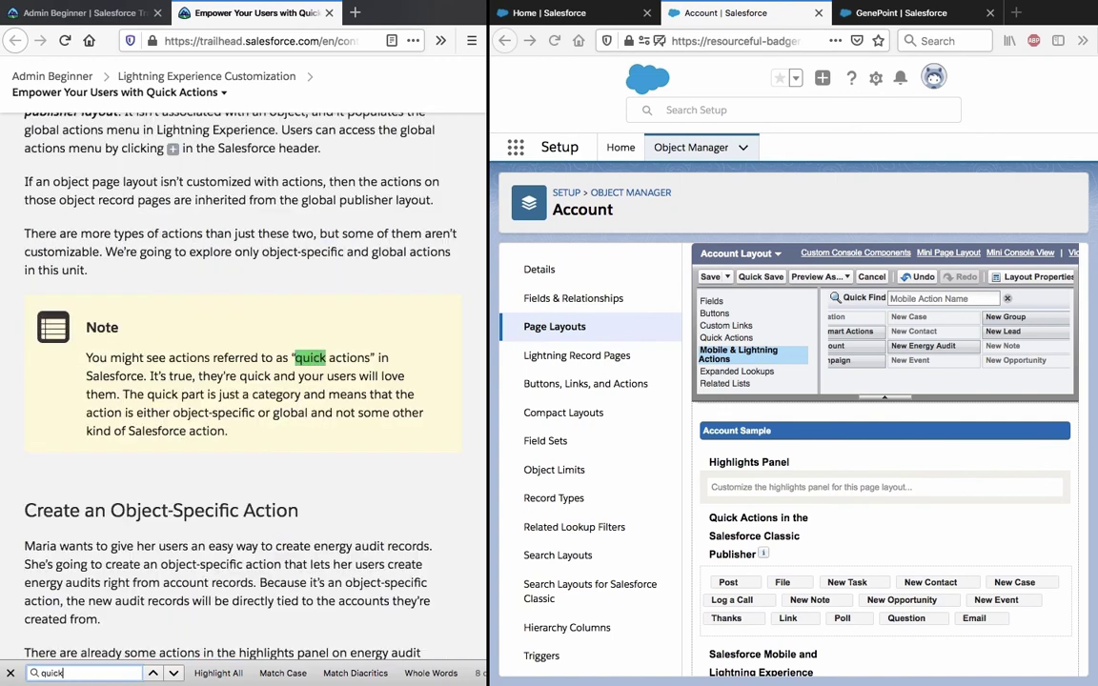
pyautogui.tripleClick(198, 400)
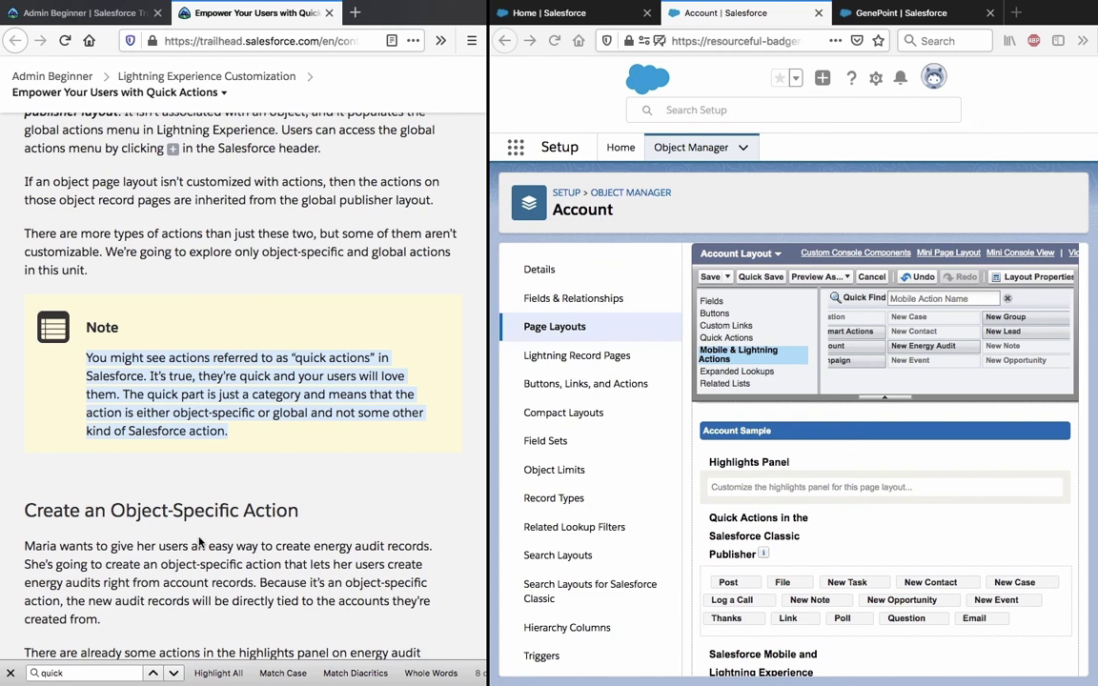
pyautogui.click(164, 392)
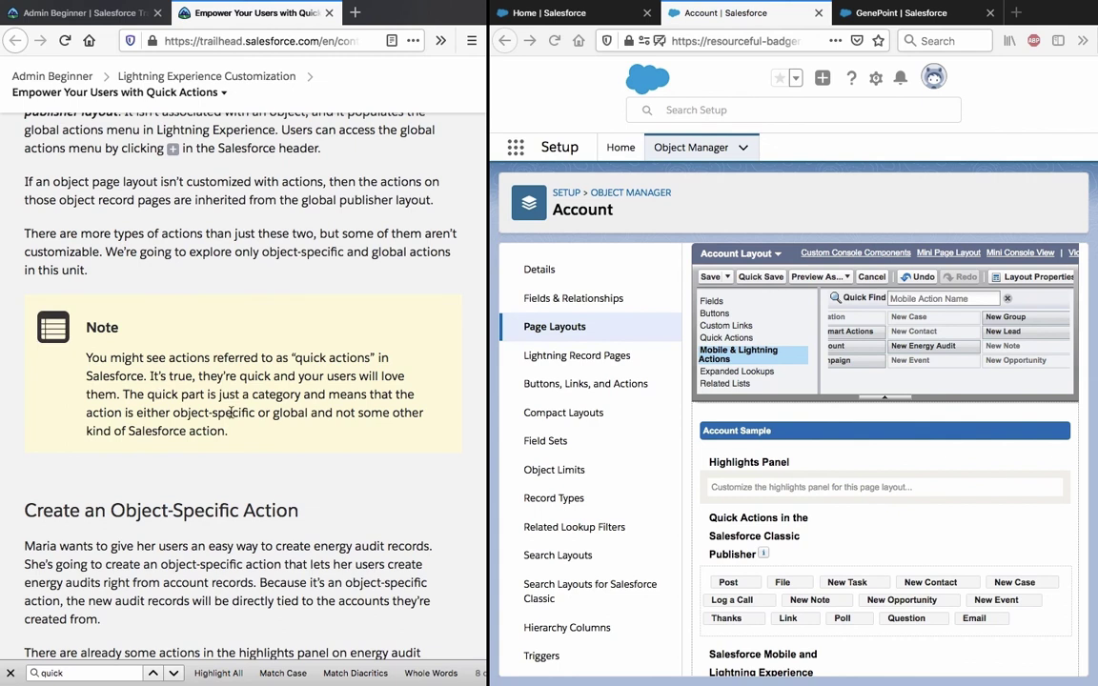
pyautogui.click(174, 673)
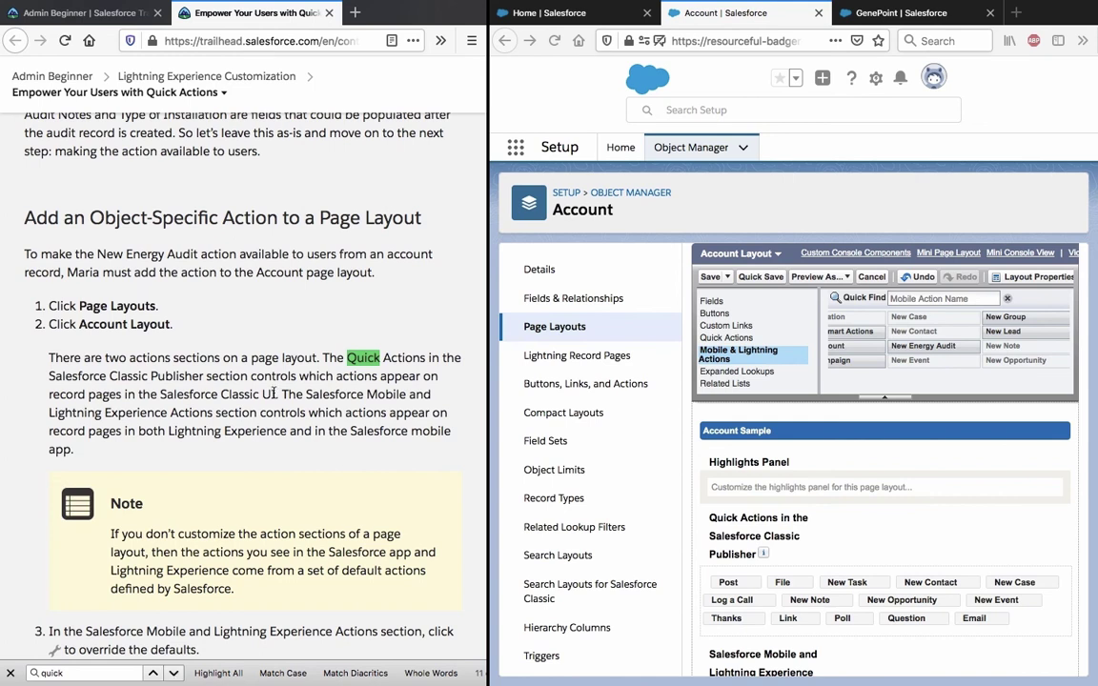
pyautogui.moveTo(283, 394); pyautogui.dragTo(281, 446)
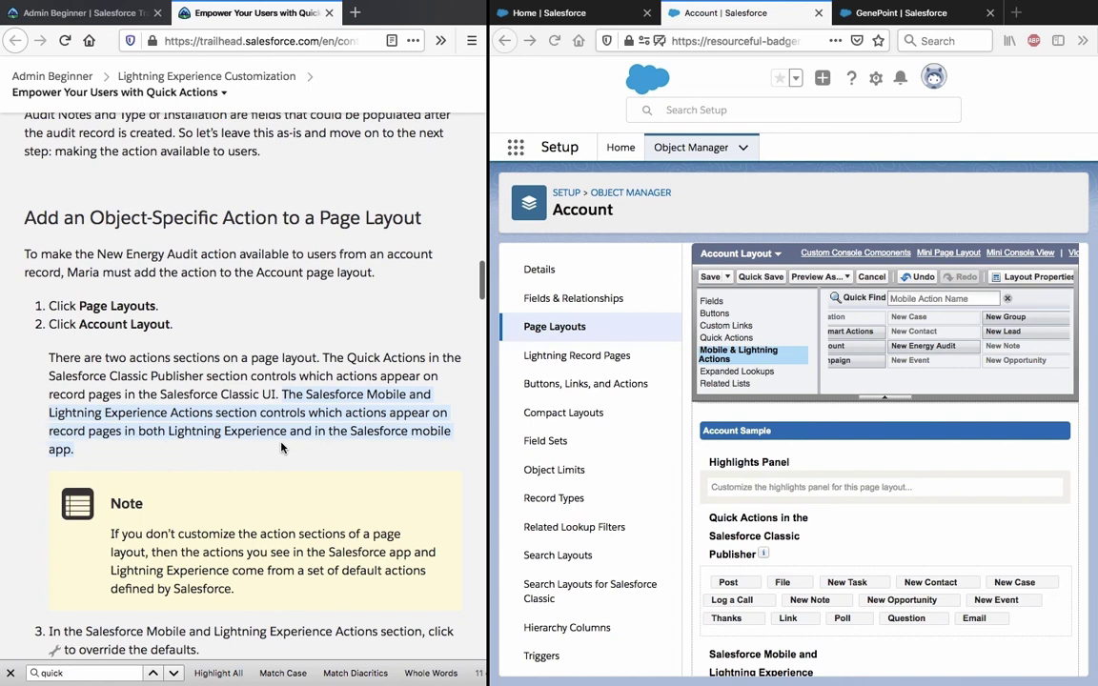
pyautogui.scroll(-15, 281, 447)
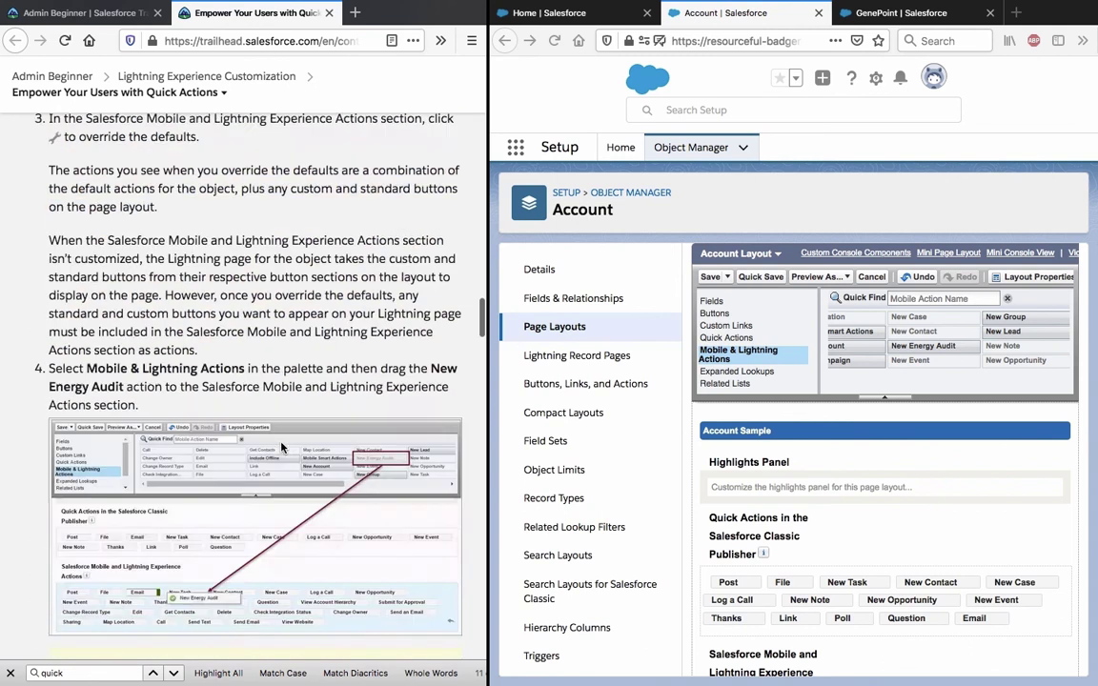
pyautogui.scroll(-15, 282, 447)
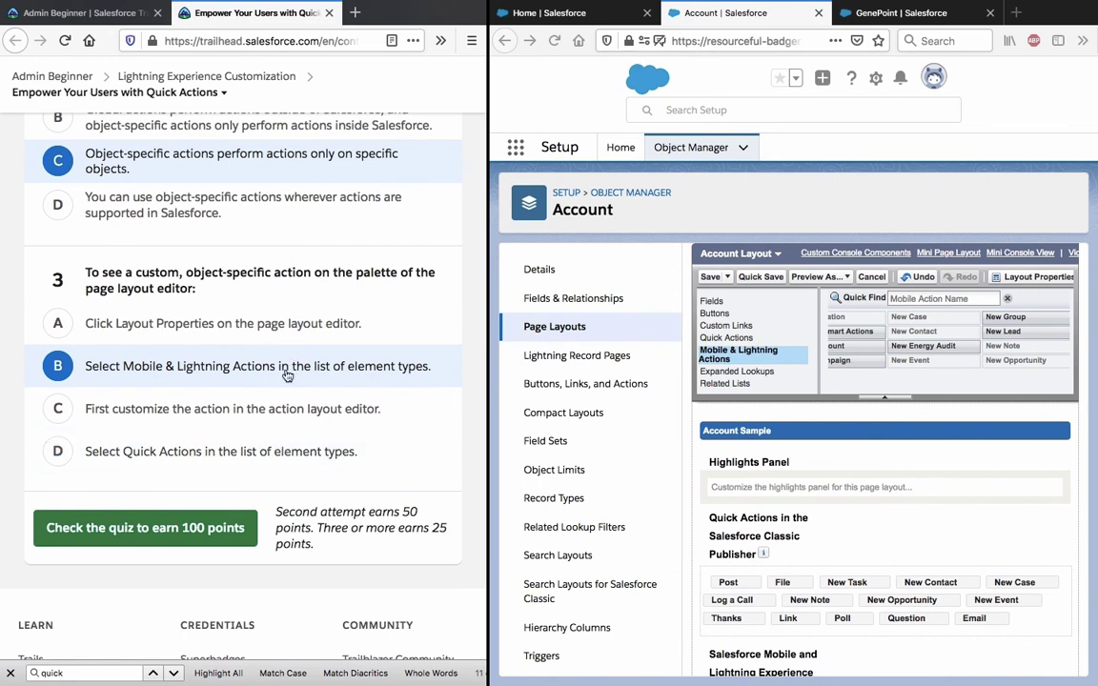
# - Narrow the unit search to "quick ac" and read the descriptions of object-specific and global actions
pyautogui.click(174, 673)
pyautogui.click(174, 673)
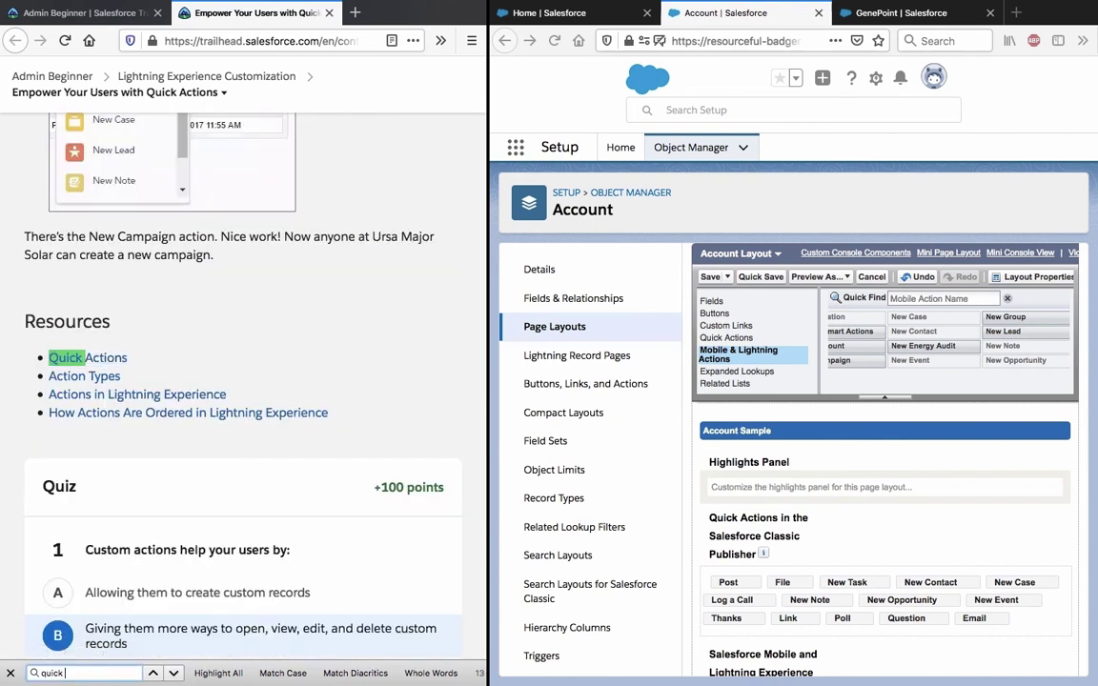
pyautogui.click(127, 674)
pyautogui.write('ac')
pyautogui.press('Return')
pyautogui.press('Return')
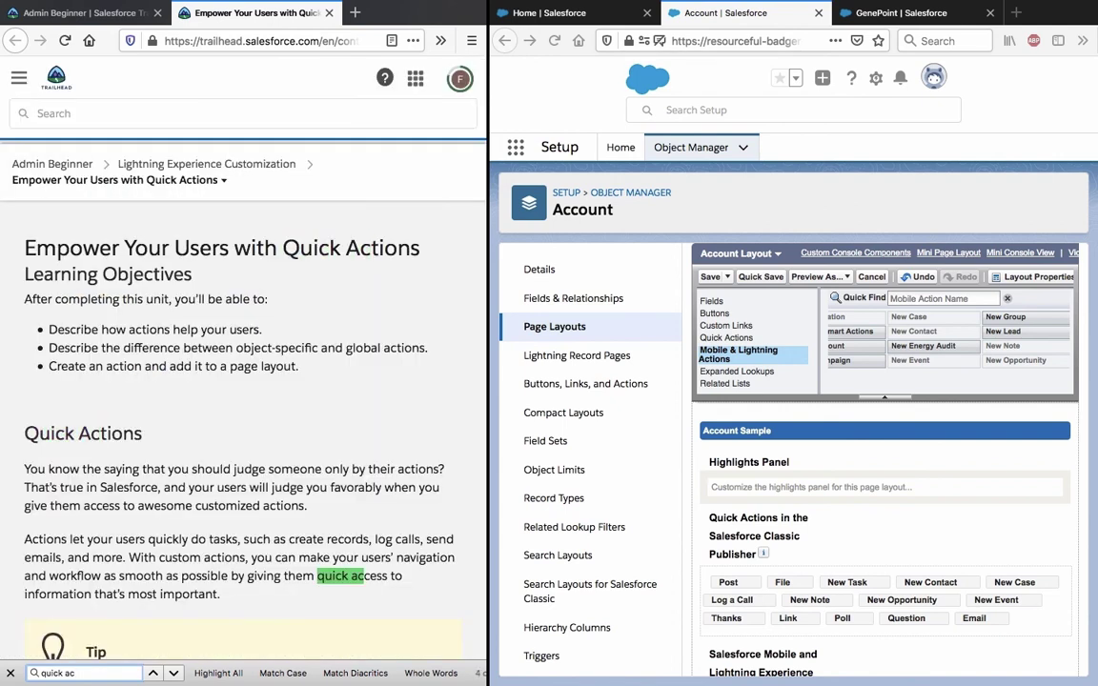
pyautogui.scroll(-6, 162, 480)
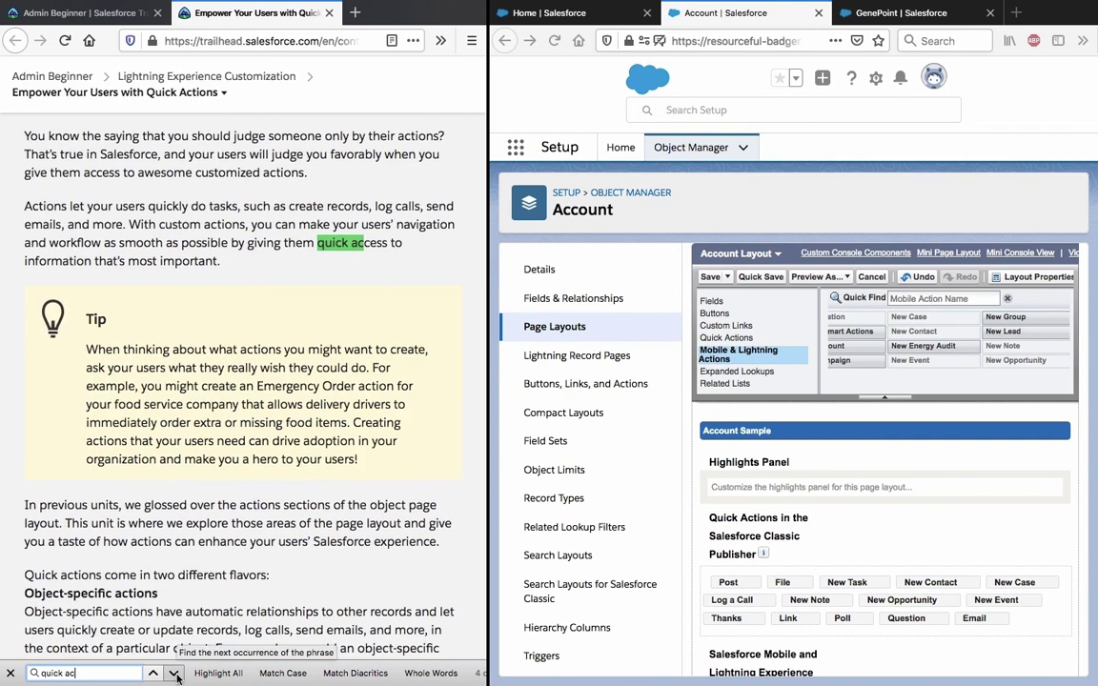
pyautogui.scroll(-10, 151, 494)
pyautogui.scroll(-2, 151, 498)
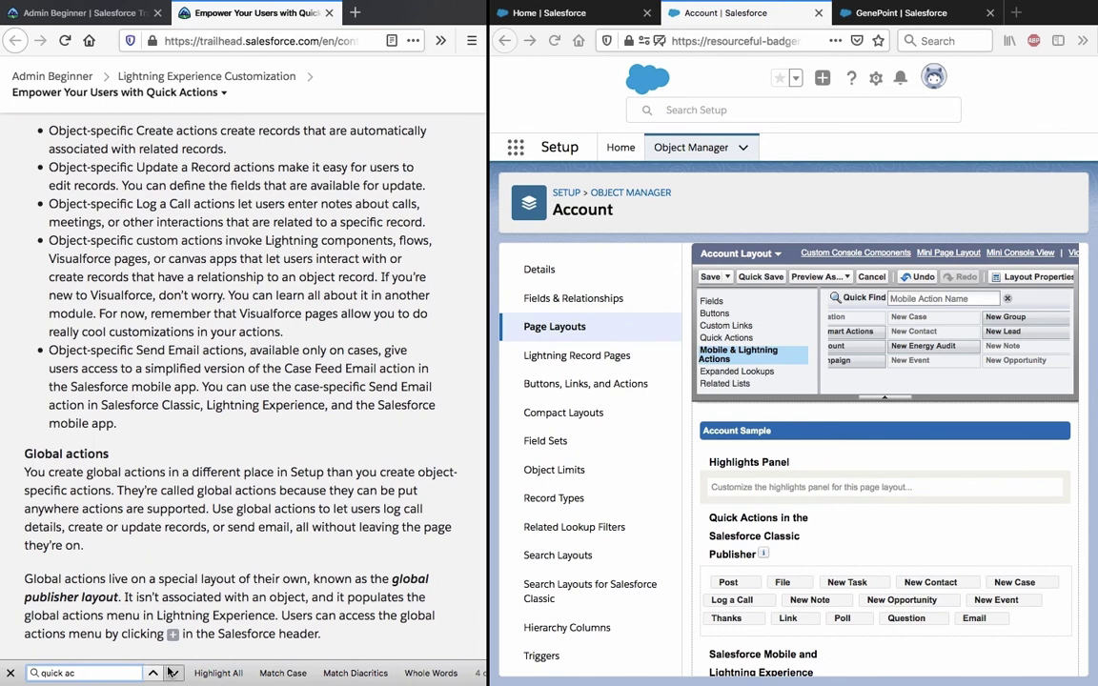
pyautogui.scroll(6, 140, 506)
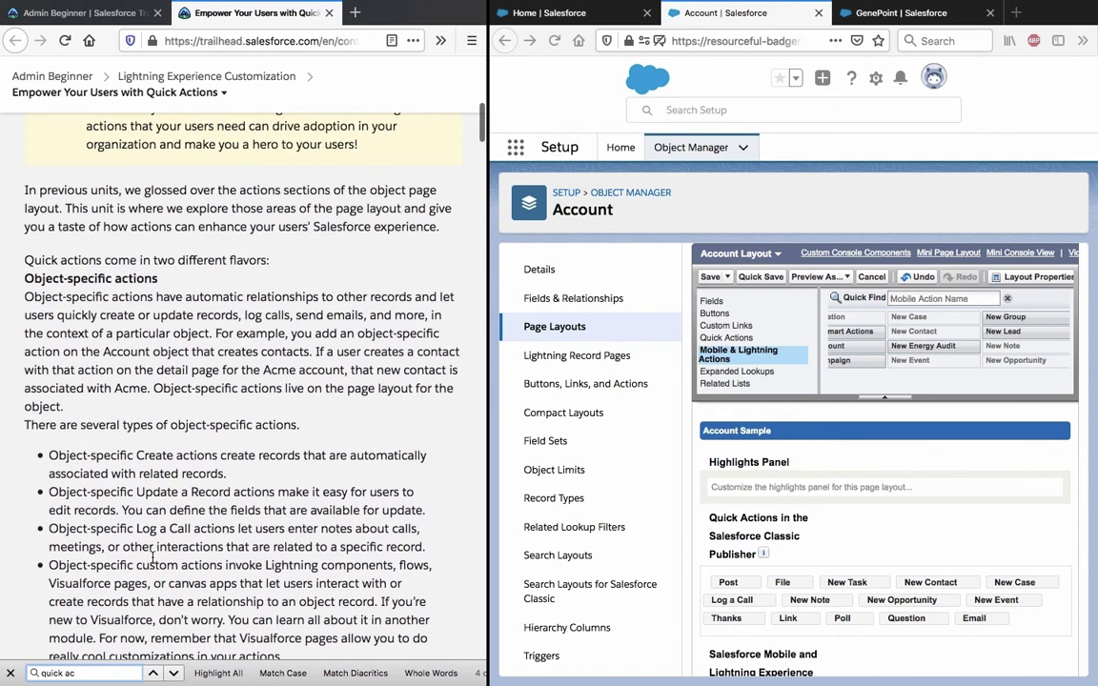
# - Go through the further "quick ac" matches and reread the steps for adding New Energy Audit to the Account page layout
pyautogui.click(175, 673)
pyautogui.click(174, 673)
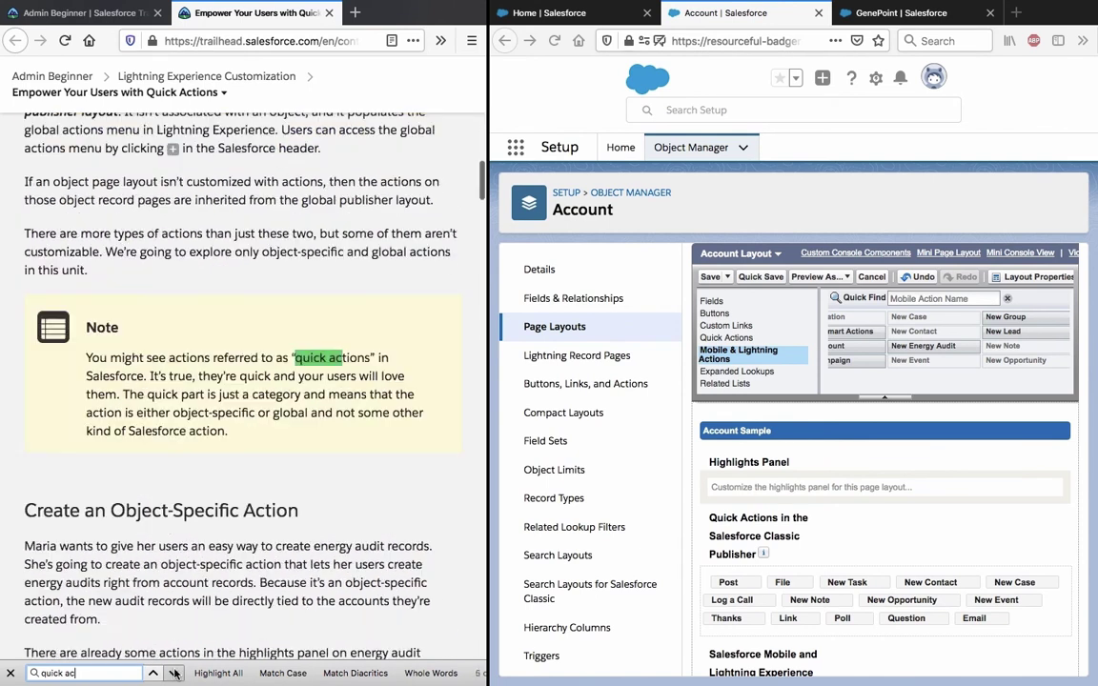
pyautogui.click(175, 673)
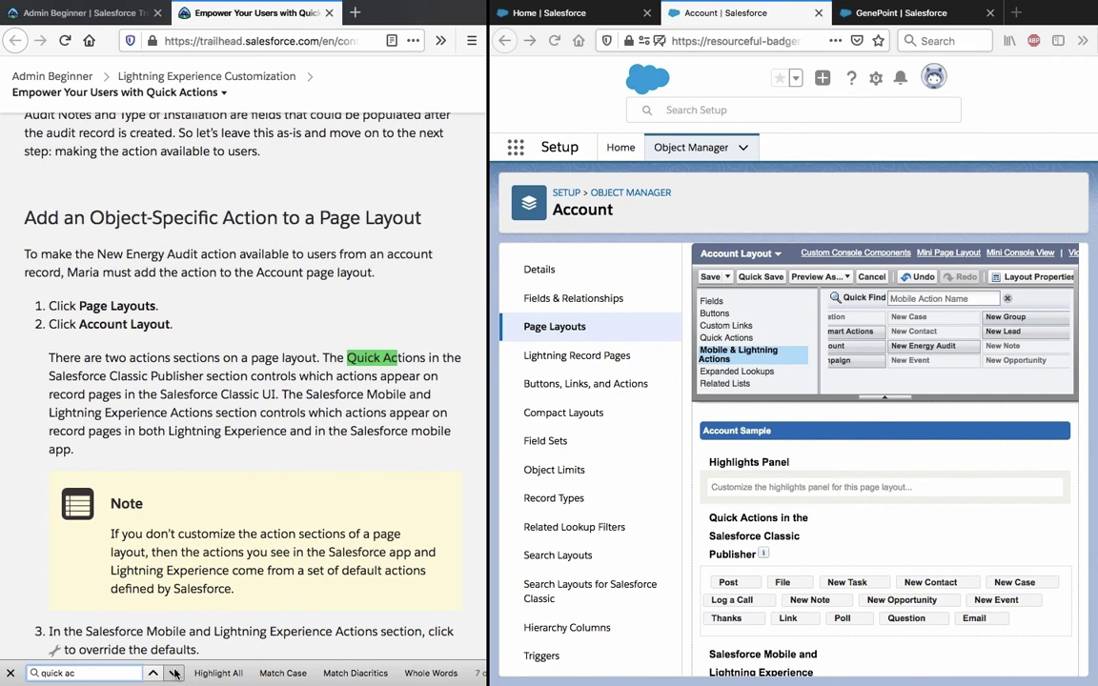
pyautogui.scroll(-5, 225, 472)
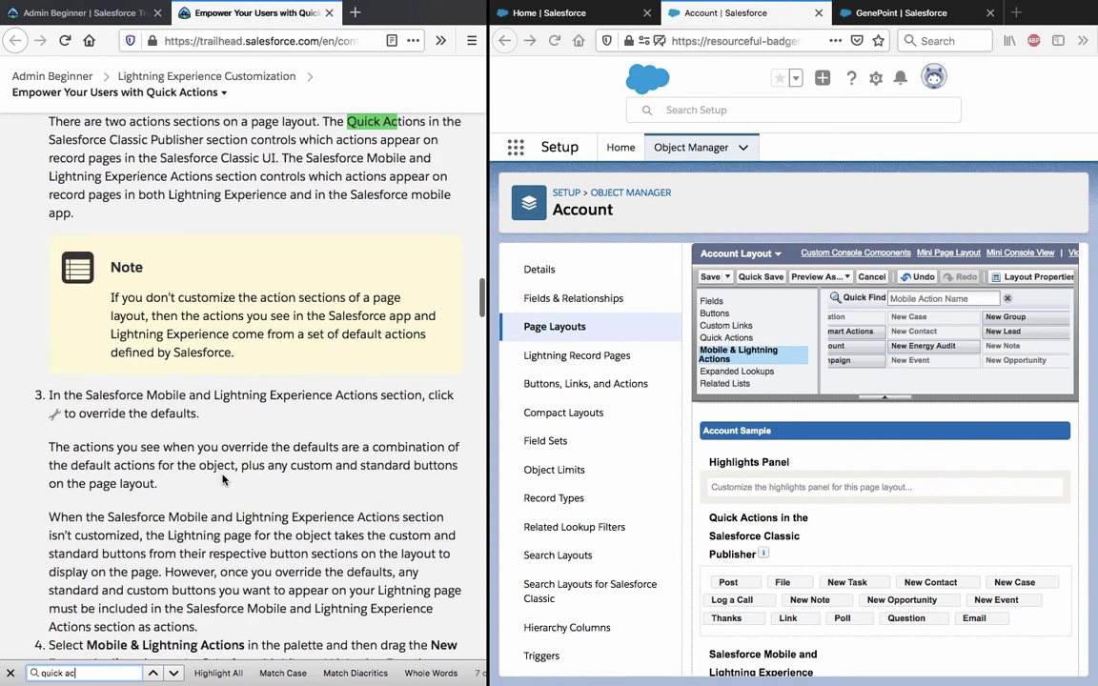
pyautogui.scroll(-3, 225, 479)
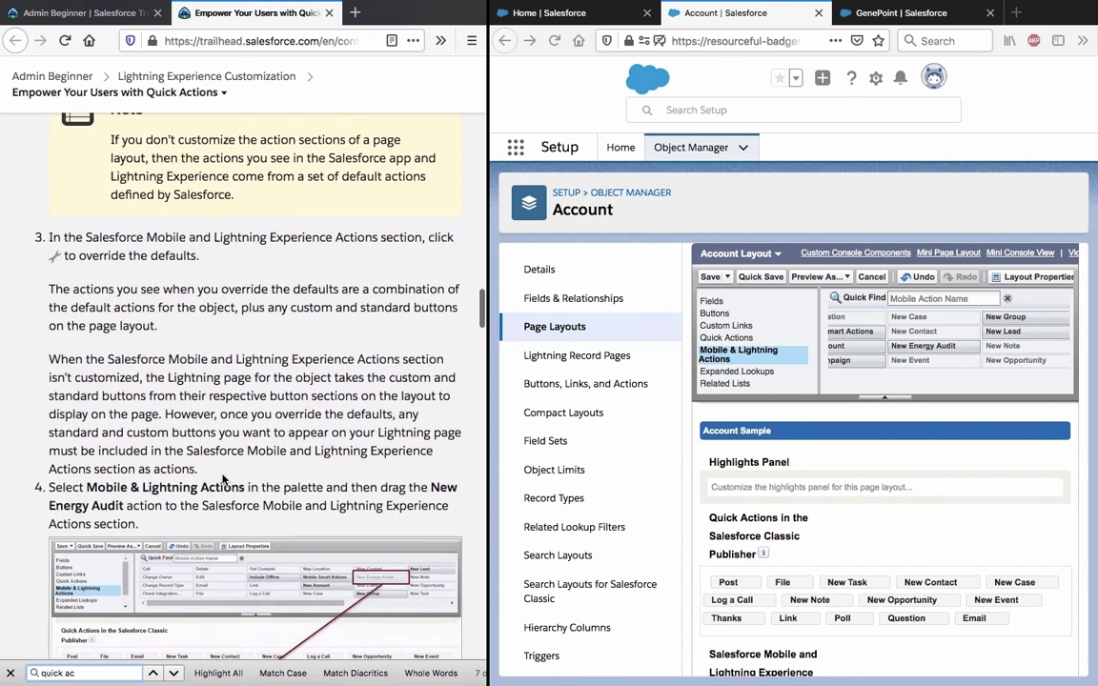
pyautogui.scroll(-10, 222, 474)
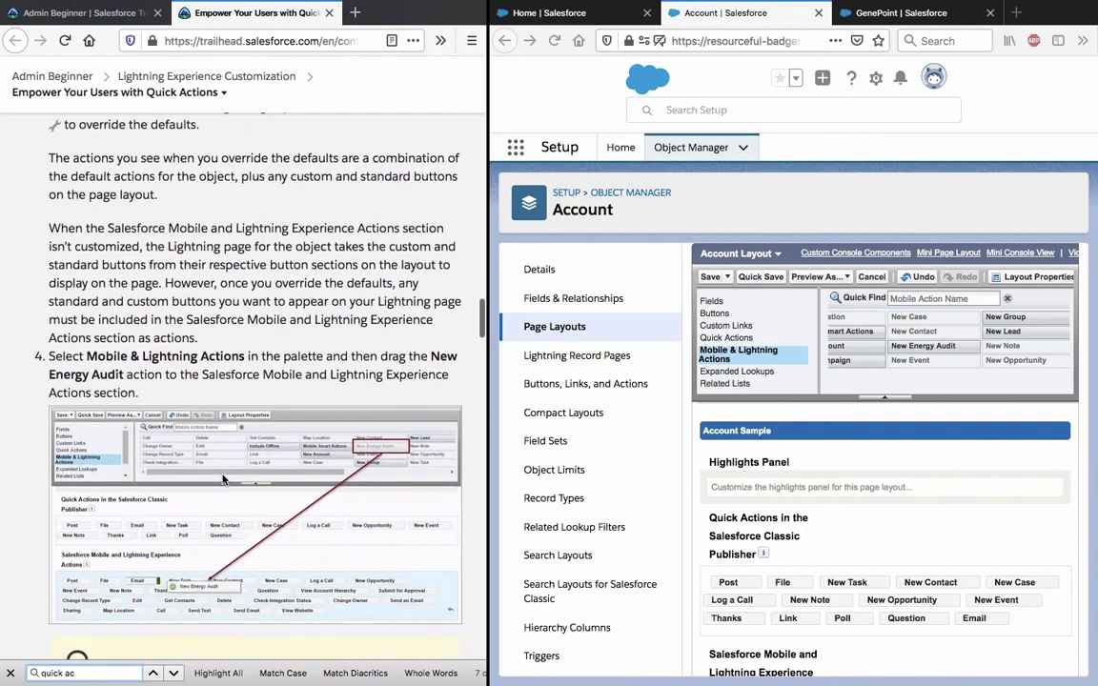
pyautogui.scroll(-15, 222, 481)
# - Review the chosen answers to all three quiz questions and submit the quiz for checking
pyautogui.scroll(10, 224, 482)
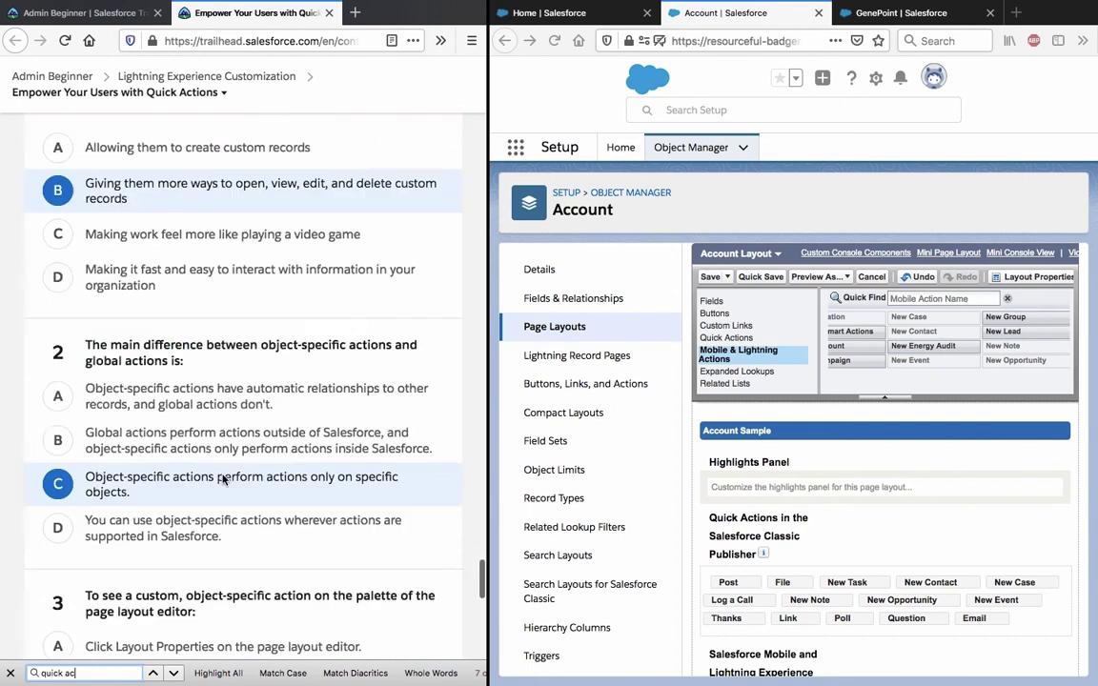
pyautogui.scroll(5, 224, 481)
pyautogui.scroll(-4, 224, 482)
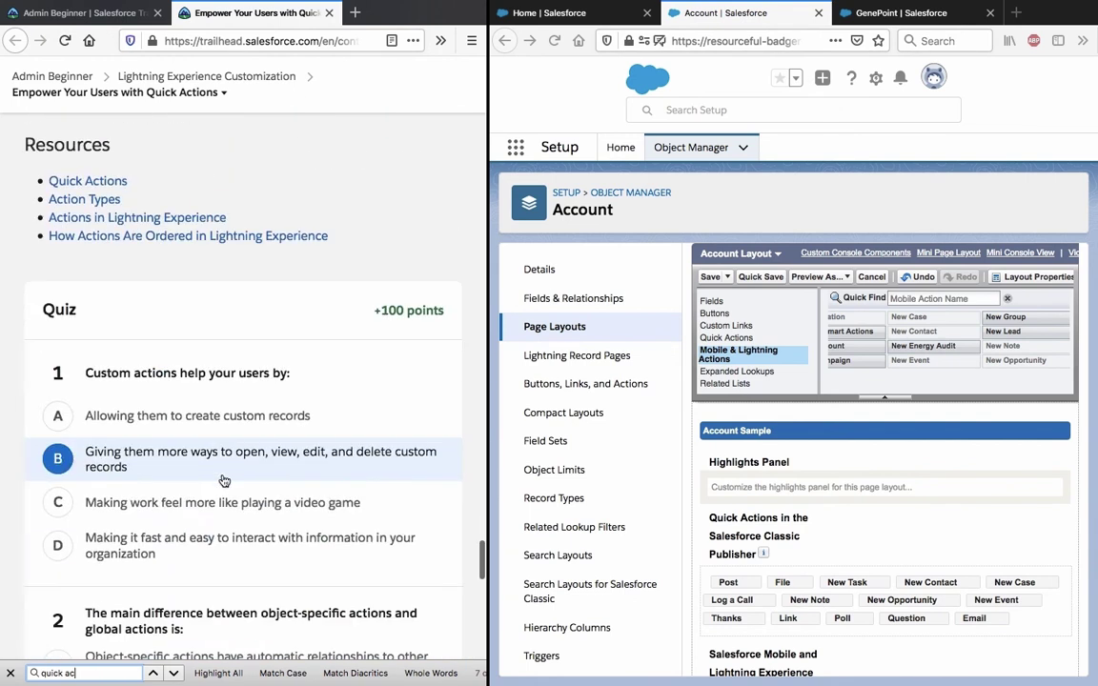
pyautogui.scroll(-4, 224, 481)
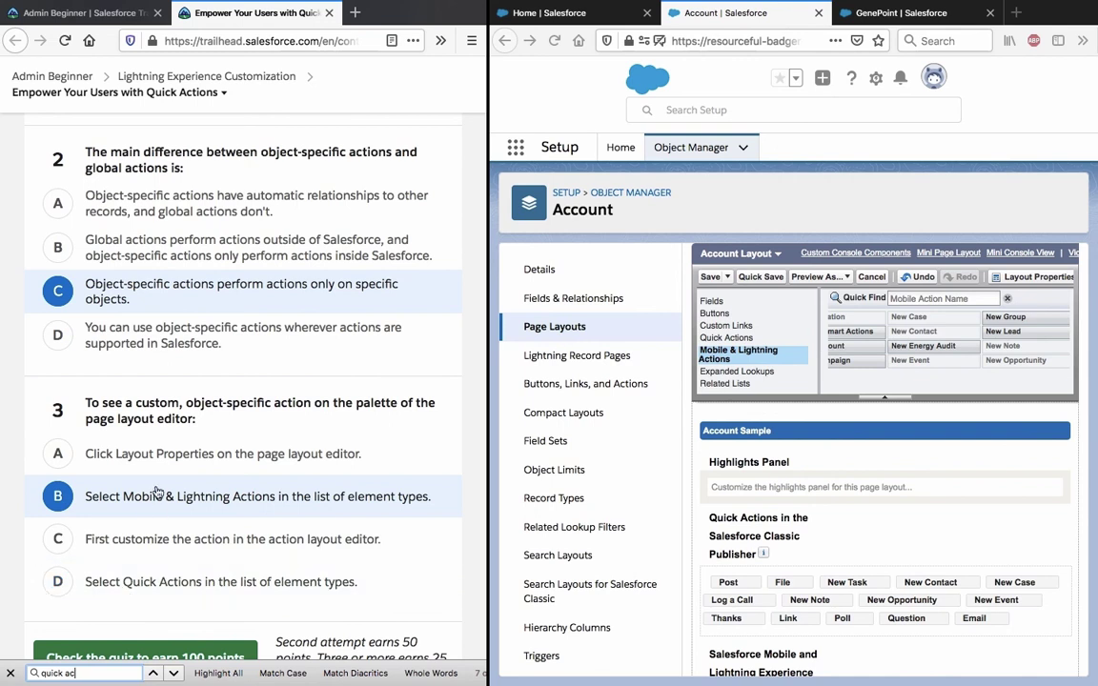
pyautogui.scroll(-2, 157, 499)
pyautogui.scroll(5, 157, 496)
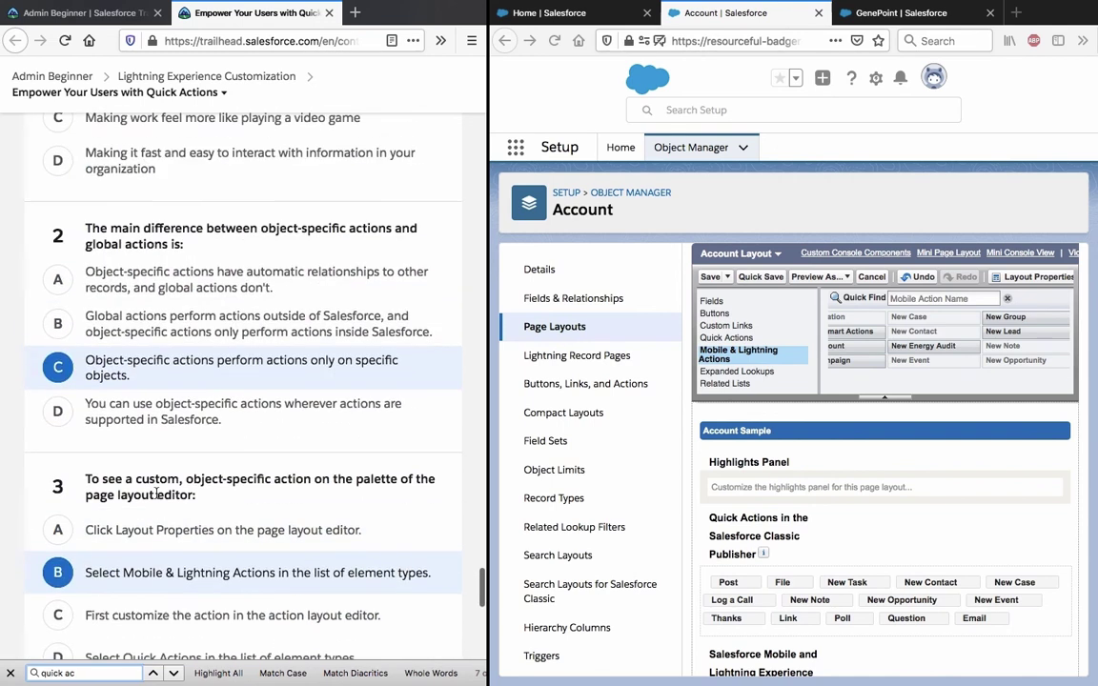
pyautogui.scroll(-5, 157, 496)
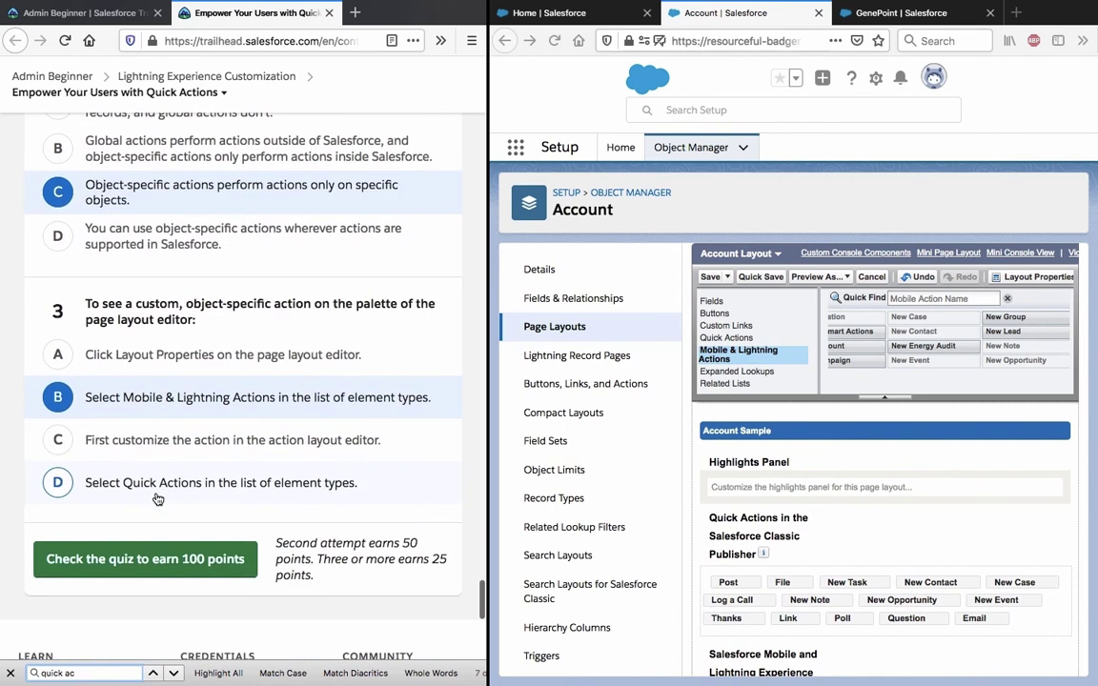
pyautogui.click(166, 561)
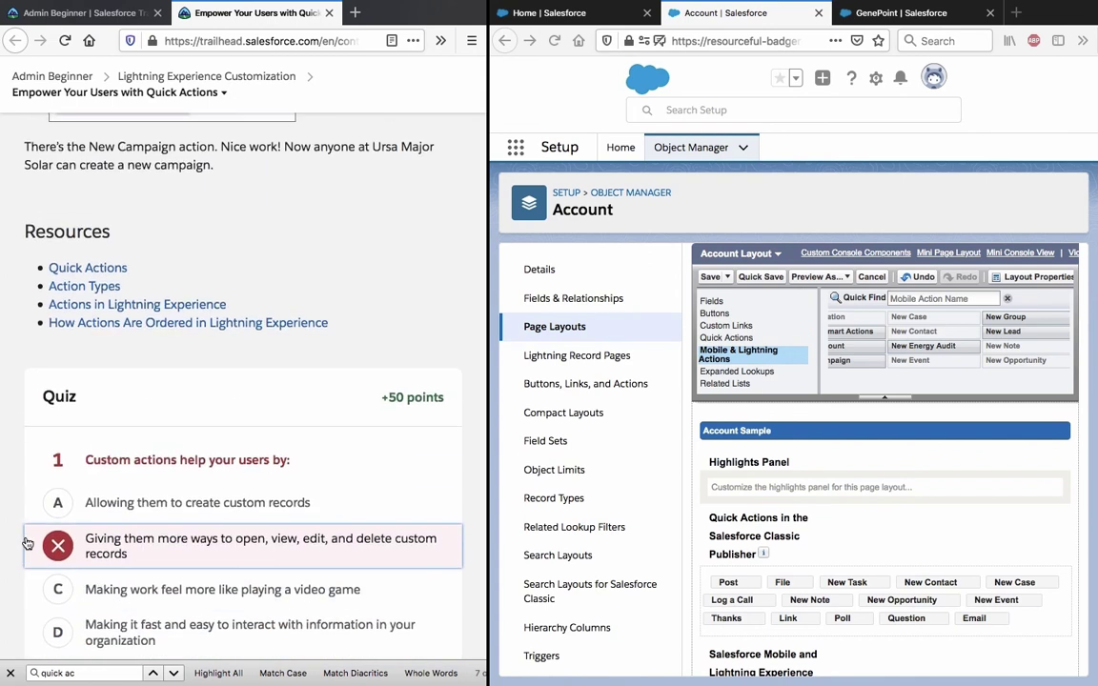
# - Examine the marked quiz to see which of the three answers need correcting
pyautogui.scroll(-4, 27, 543)
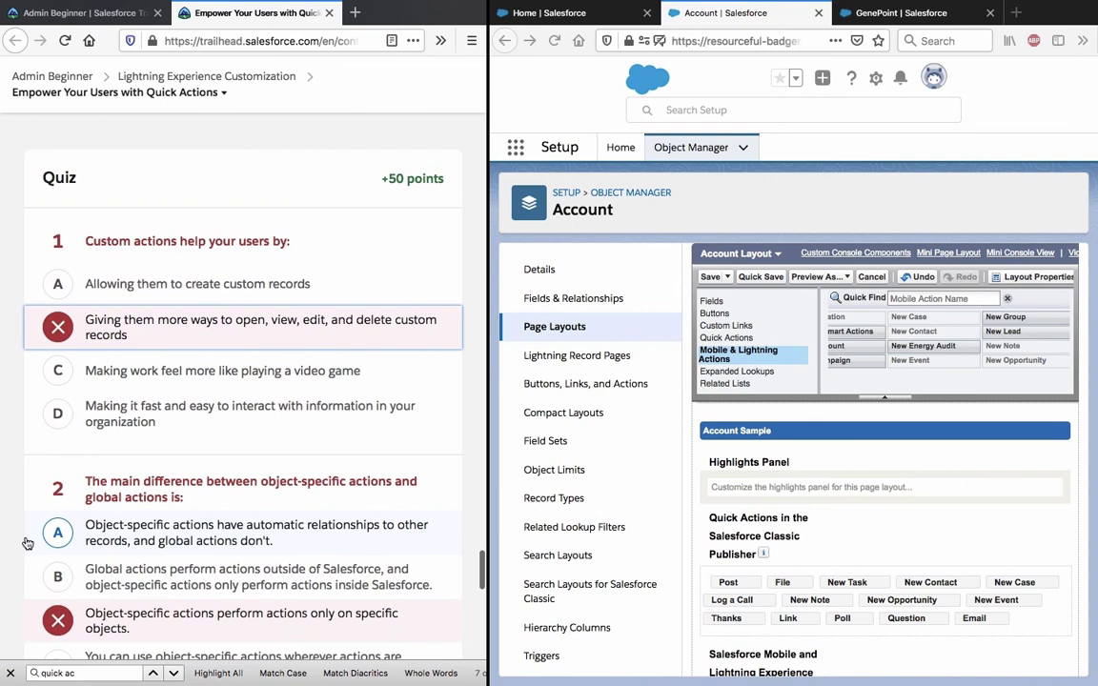
pyautogui.scroll(-5, 28, 543)
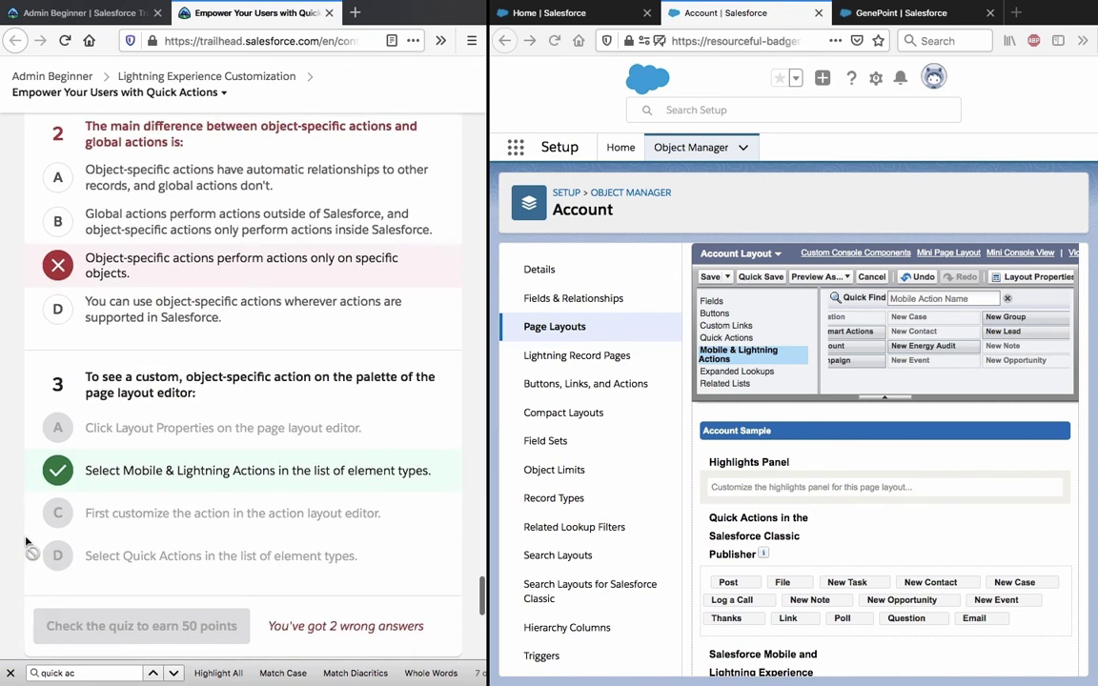
pyautogui.scroll(3, 27, 544)
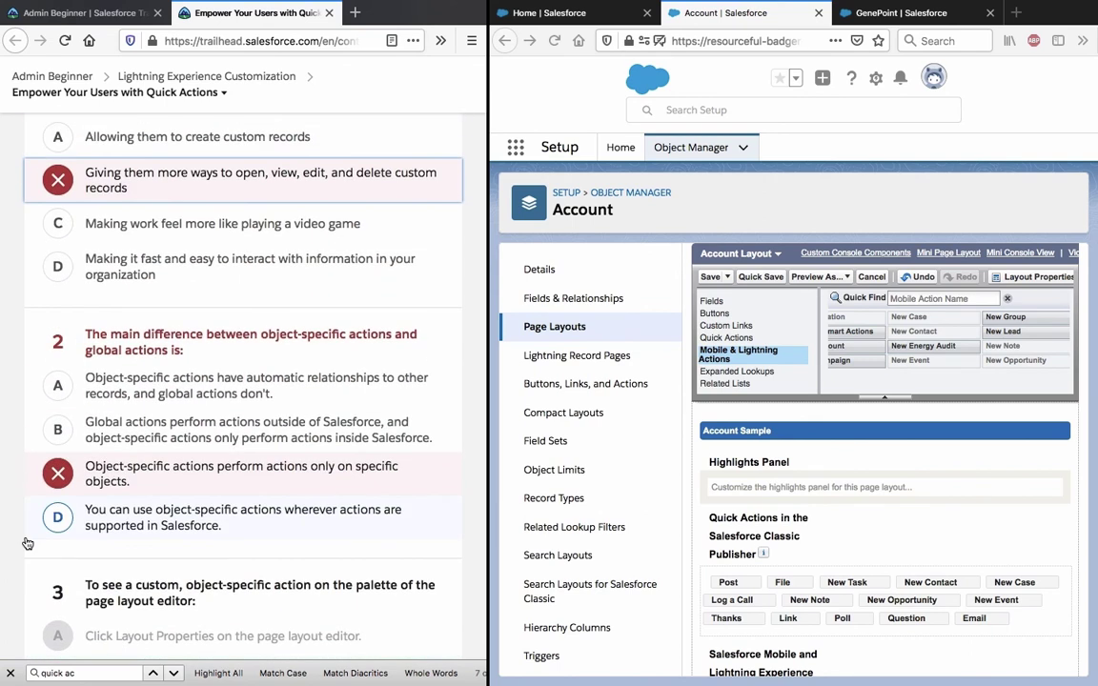
pyautogui.scroll(3, 27, 544)
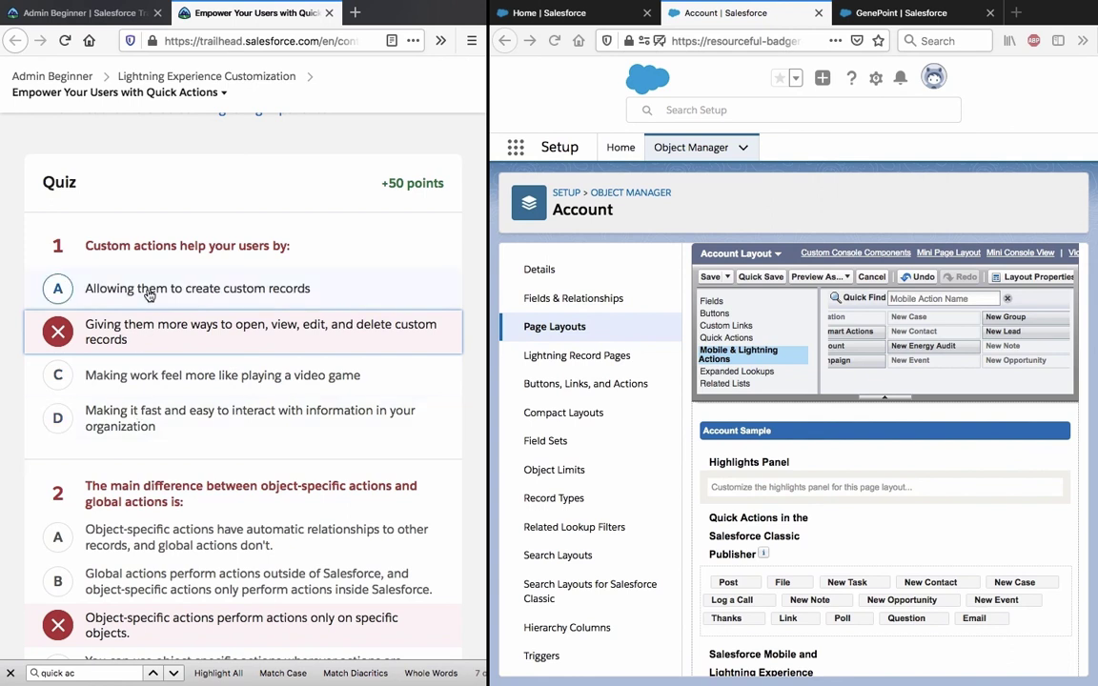
# - Search the unit for "custom record" and answer question 1 with D, making it fast and easy to interact with information
pyautogui.tripleClick(94, 672)
pyautogui.write('cua')
pyautogui.press('BackSpace')
pyautogui.write('stom record')
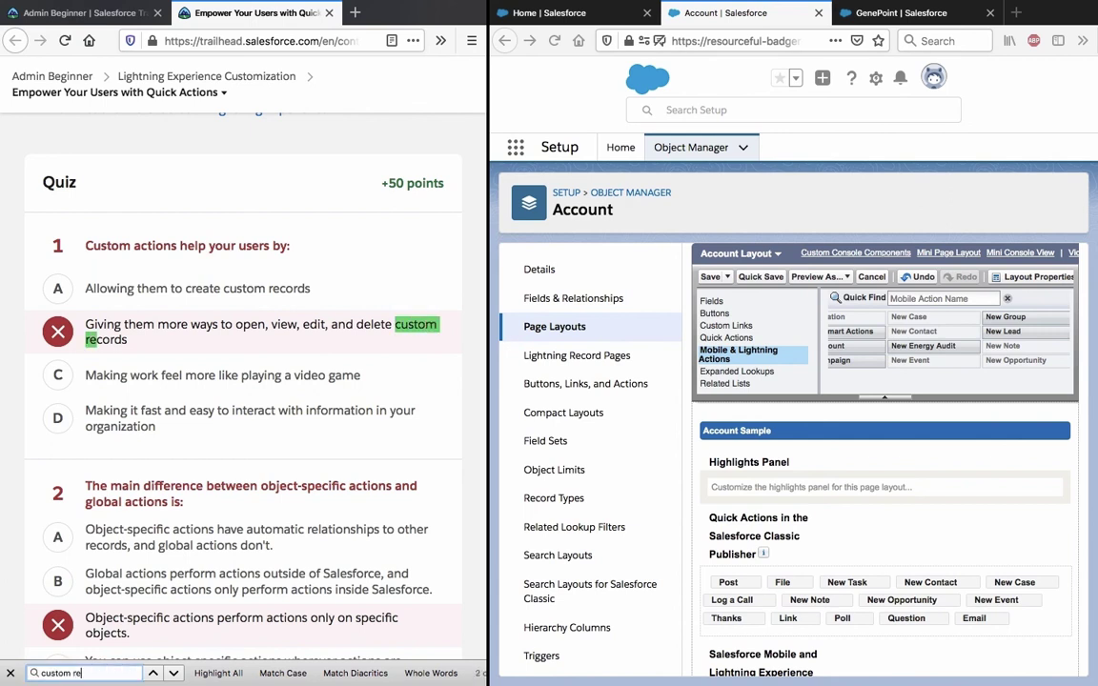
pyautogui.press('Return')
pyautogui.press('Return')
pyautogui.press('Return')
pyautogui.press('Return')
pyautogui.press('Escape')
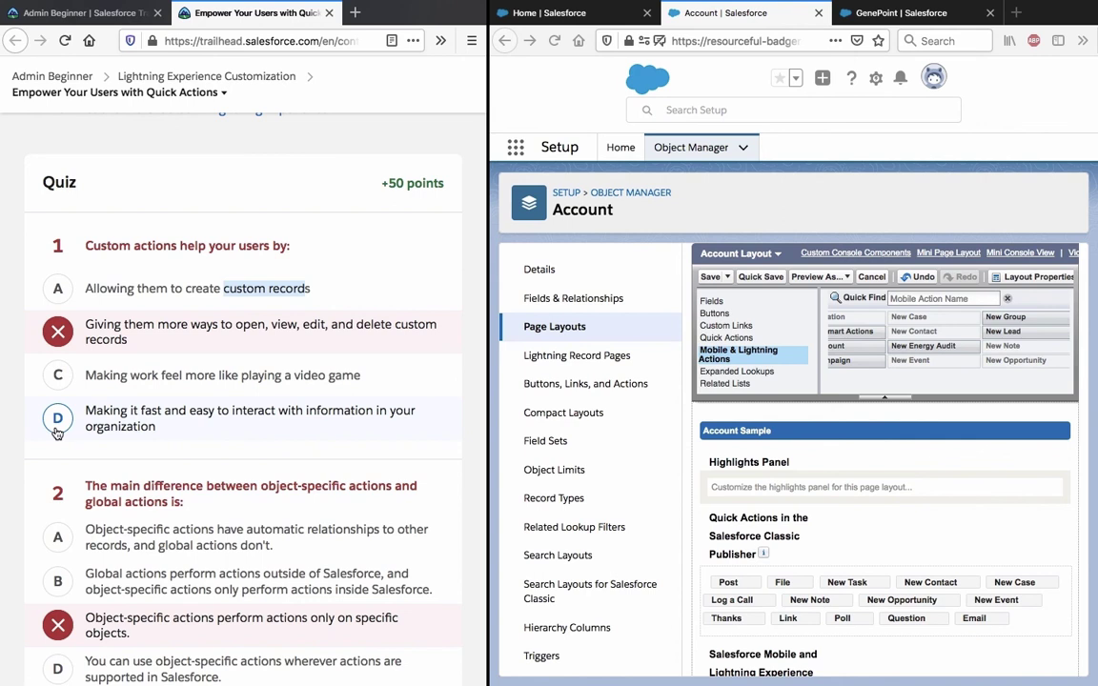
pyautogui.click(236, 242)
pyautogui.click(75, 433)
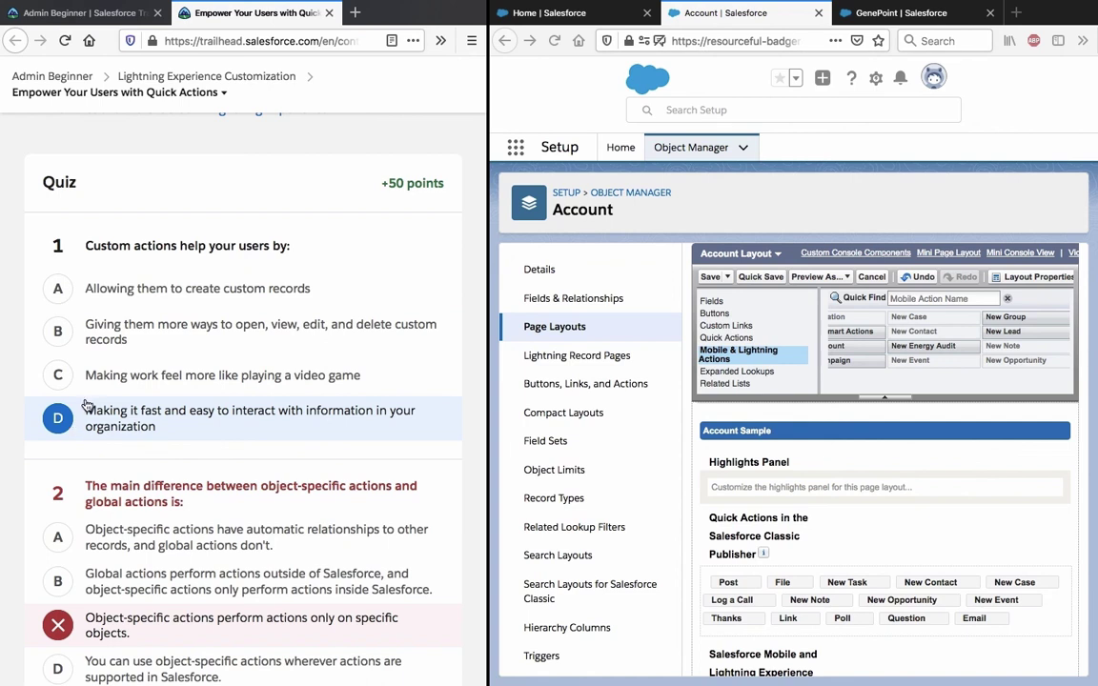
# - Search the unit for "records" and go to the mention in the Quick Actions introduction
pyautogui.hotkey('ctrl', 'f')
pyautogui.write('records')
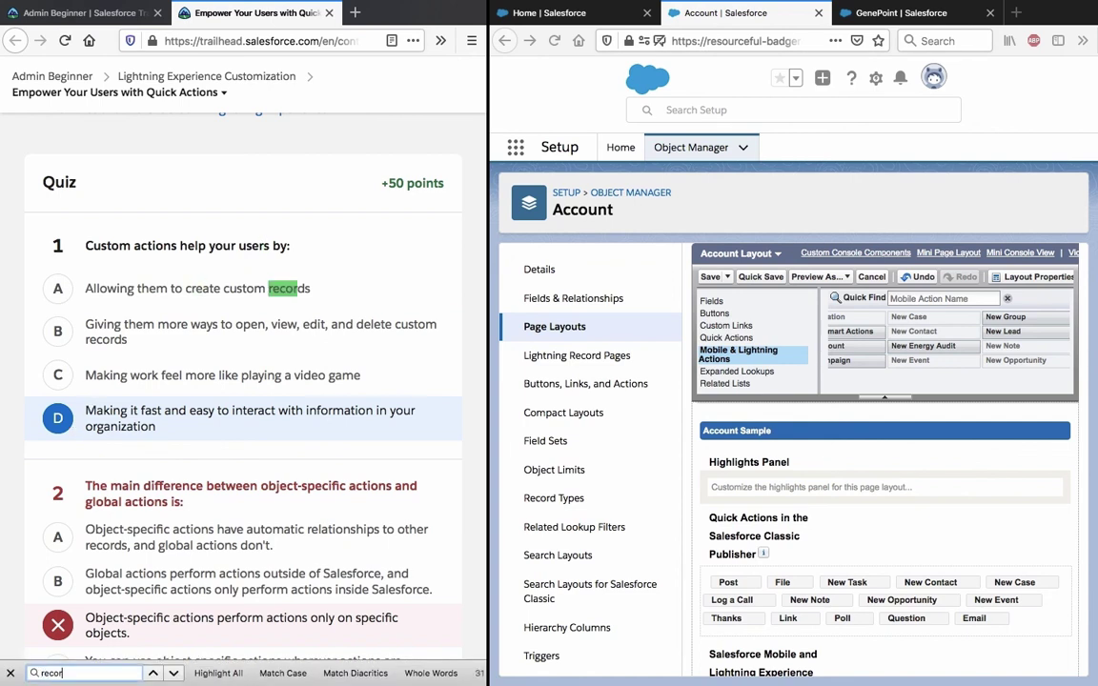
pyautogui.press('Return')
pyautogui.press('Return')
pyautogui.press('Return')
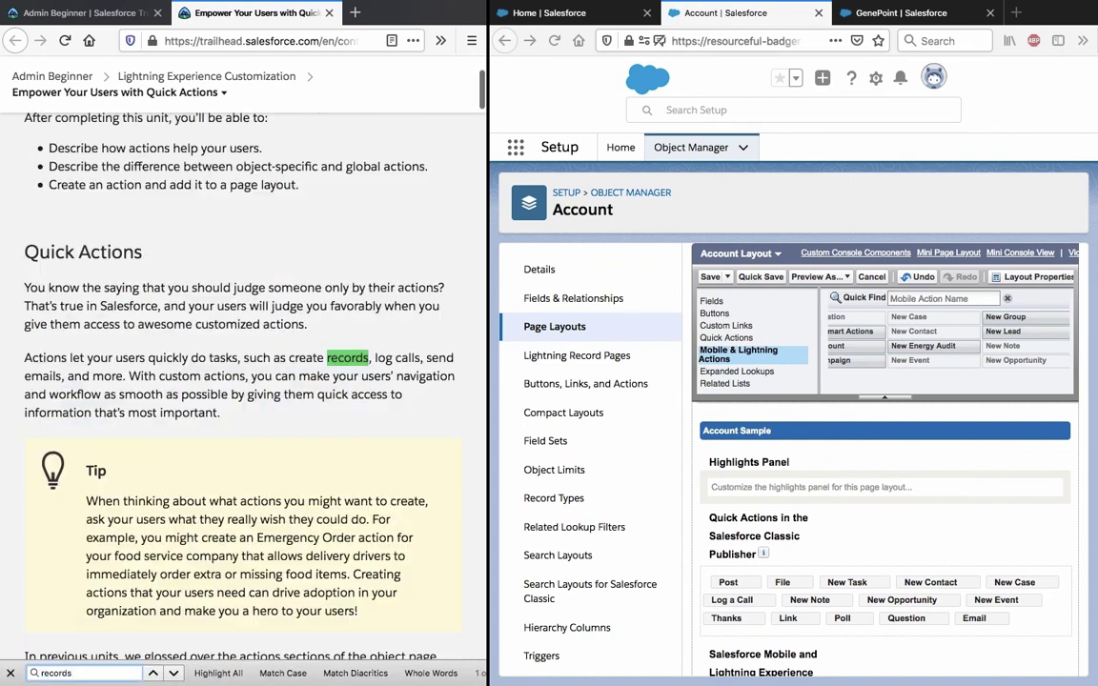
pyautogui.click(153, 673)
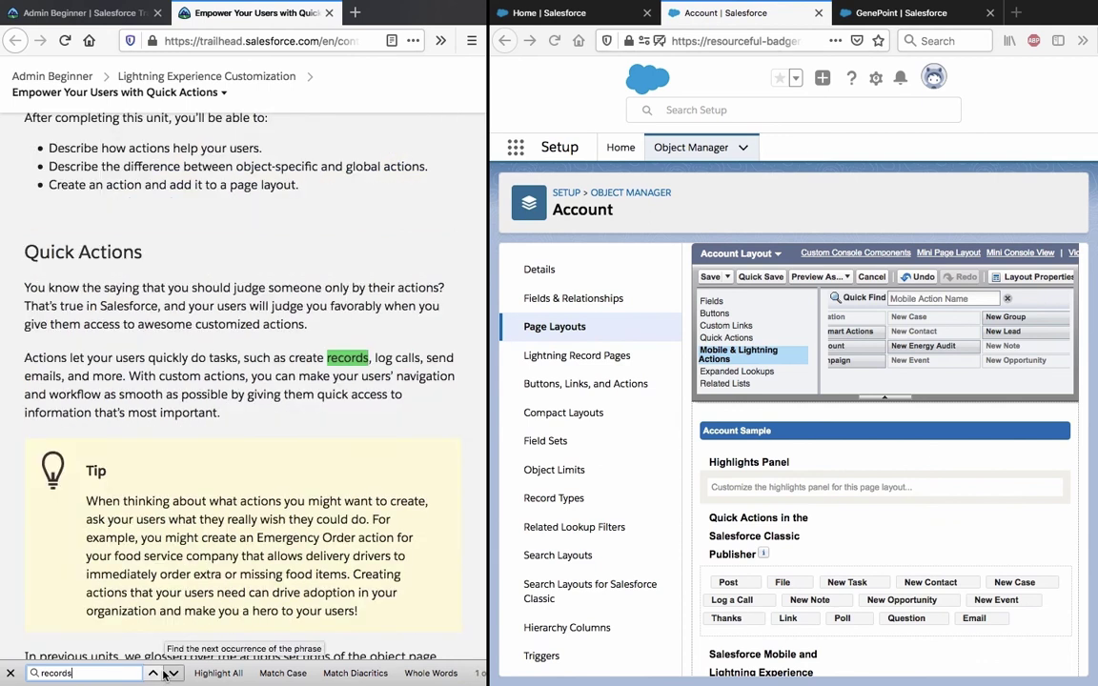
# - Reread the Quick Actions and object-specific actions text and change question 1's answer to A, allowing them to create custom records
pyautogui.scroll(-5, 184, 464)
pyautogui.scroll(-3, 184, 464)
pyautogui.scroll(12, 185, 466)
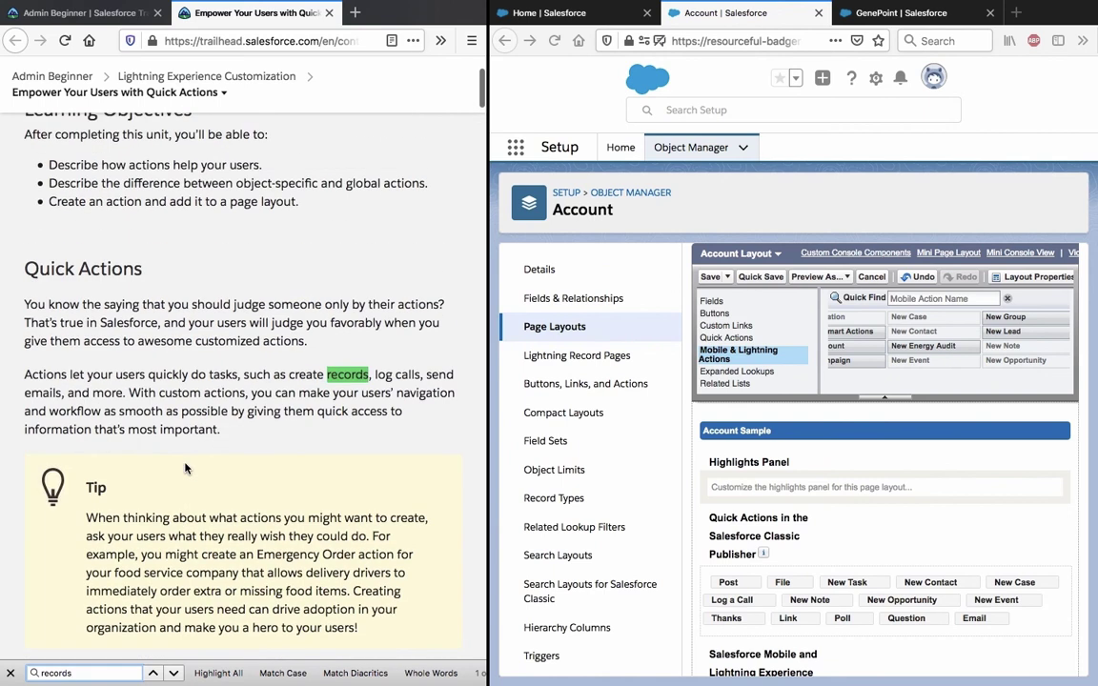
pyautogui.scroll(-1, 185, 467)
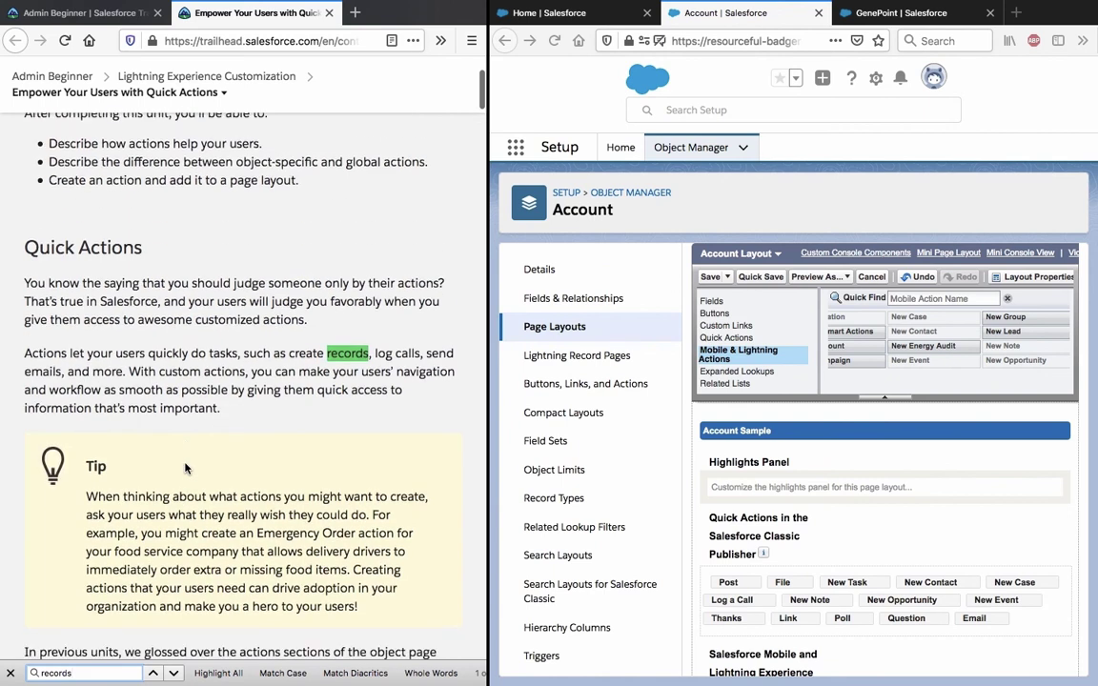
pyautogui.scroll(-20, 185, 467)
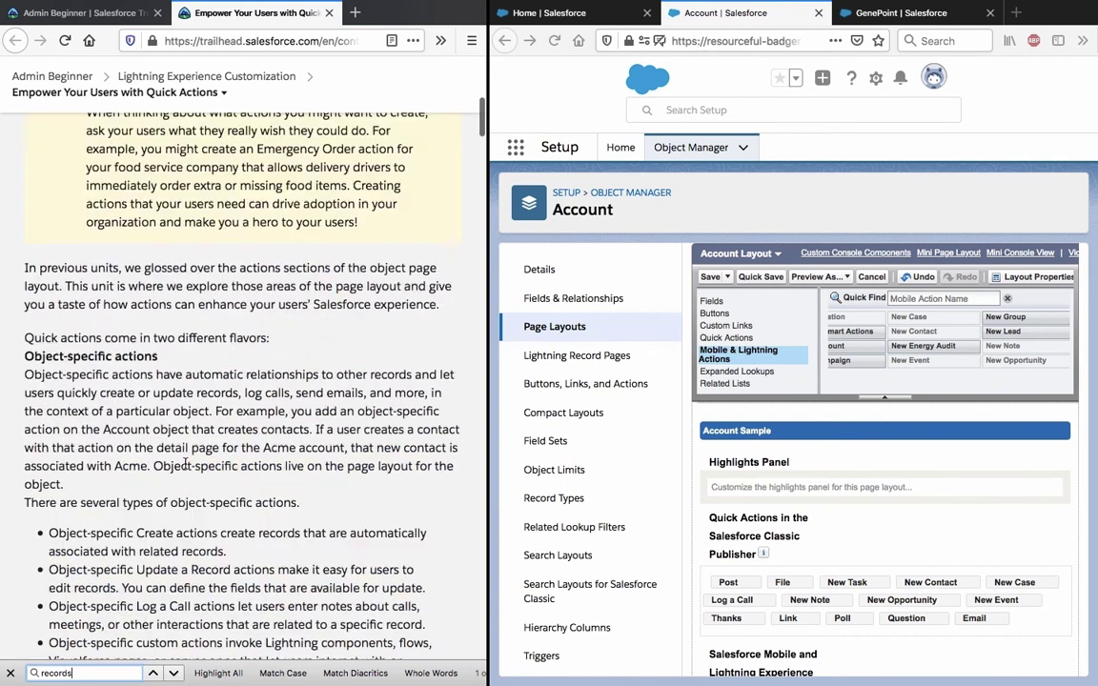
pyautogui.scroll(10, 186, 467)
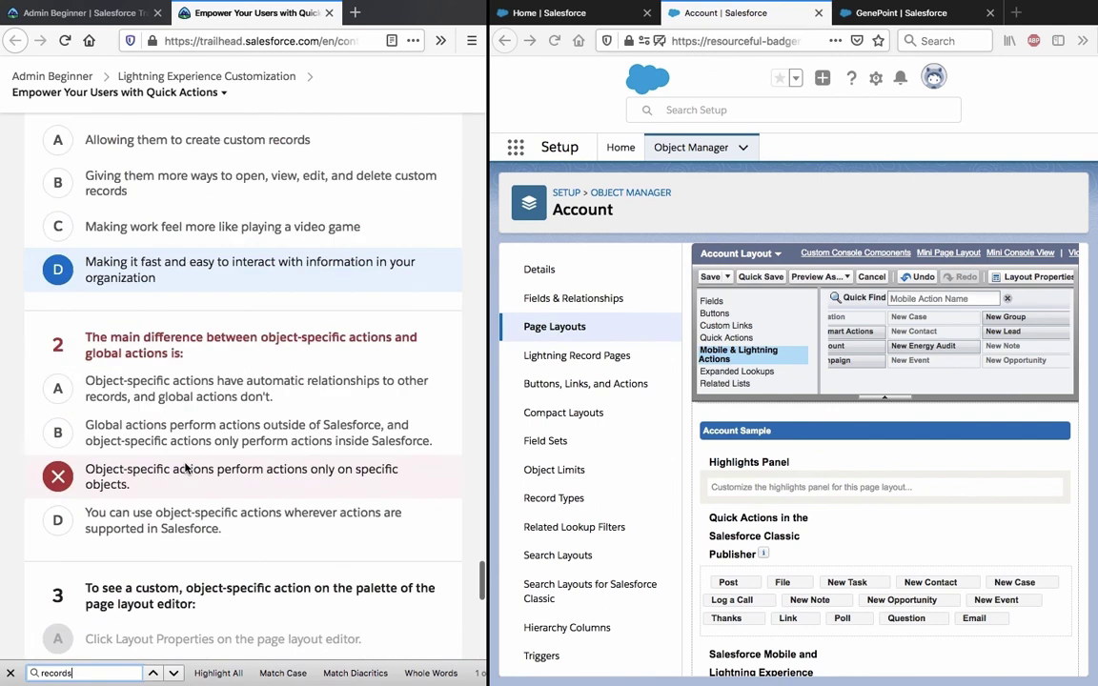
pyautogui.click(166, 254)
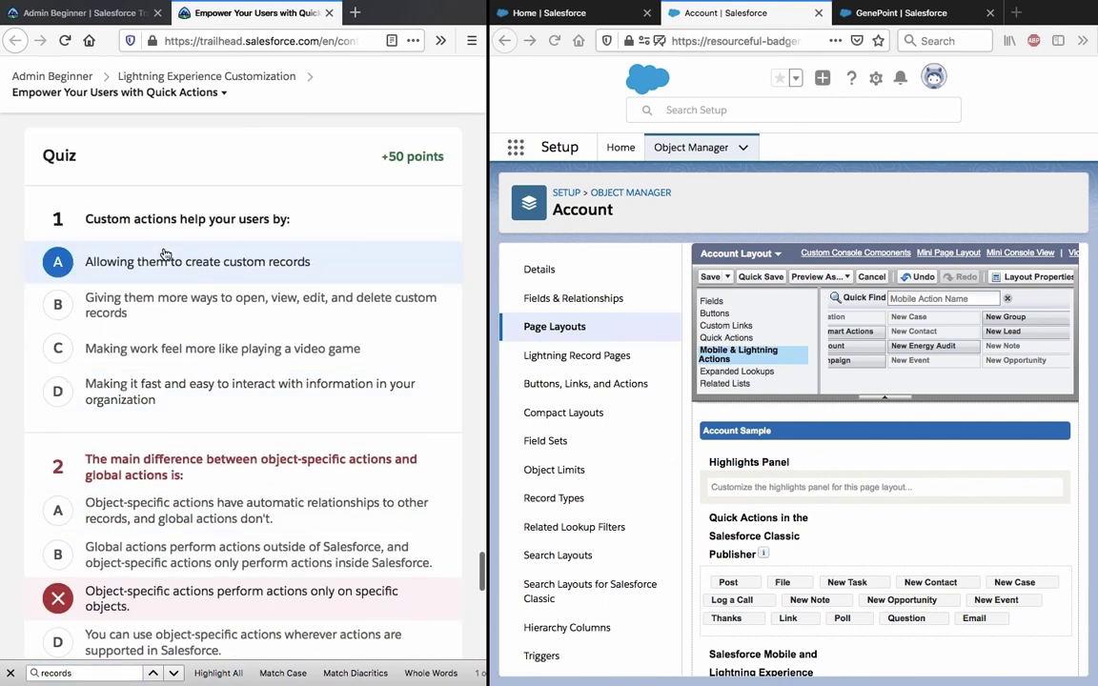
# - Review question 2 on the main difference between object-specific and global actions, along with its four options
pyautogui.scroll(-1, 169, 281)
pyautogui.scroll(-2, 168, 281)
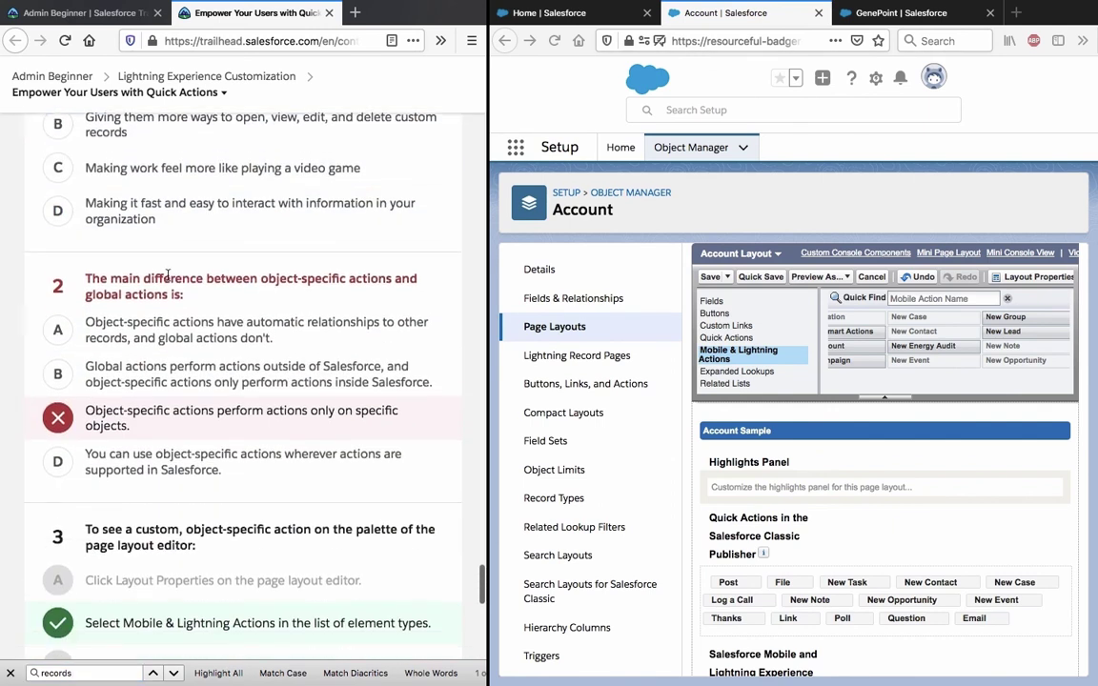
pyautogui.scroll(2, 167, 276)
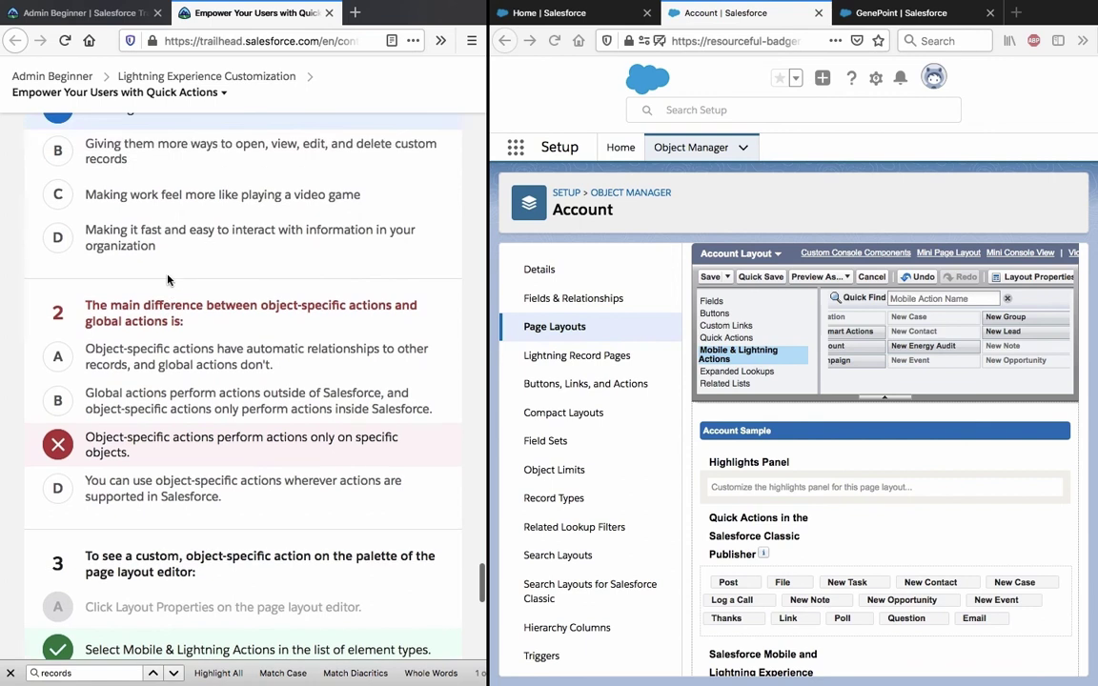
pyautogui.scroll(-1, 167, 280)
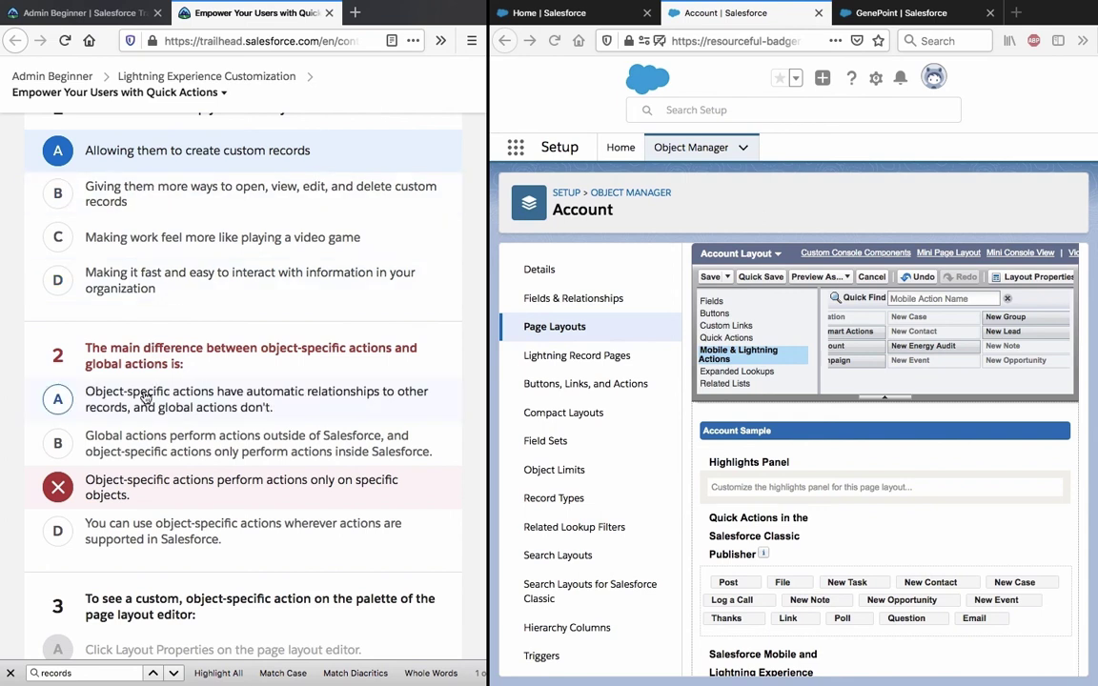
pyautogui.tripleClick(147, 355)
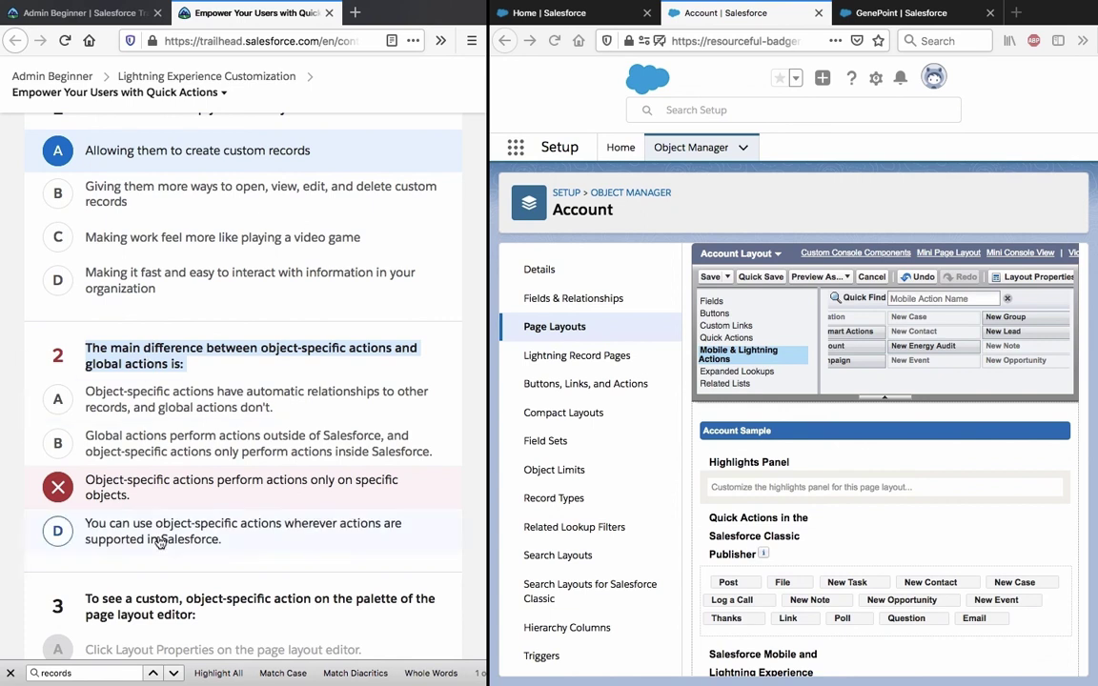
# - Search the unit for "automatic rel" and answer question 2 with A, object-specific actions have automatic relationships to other records
pyautogui.doubleClick(95, 668)
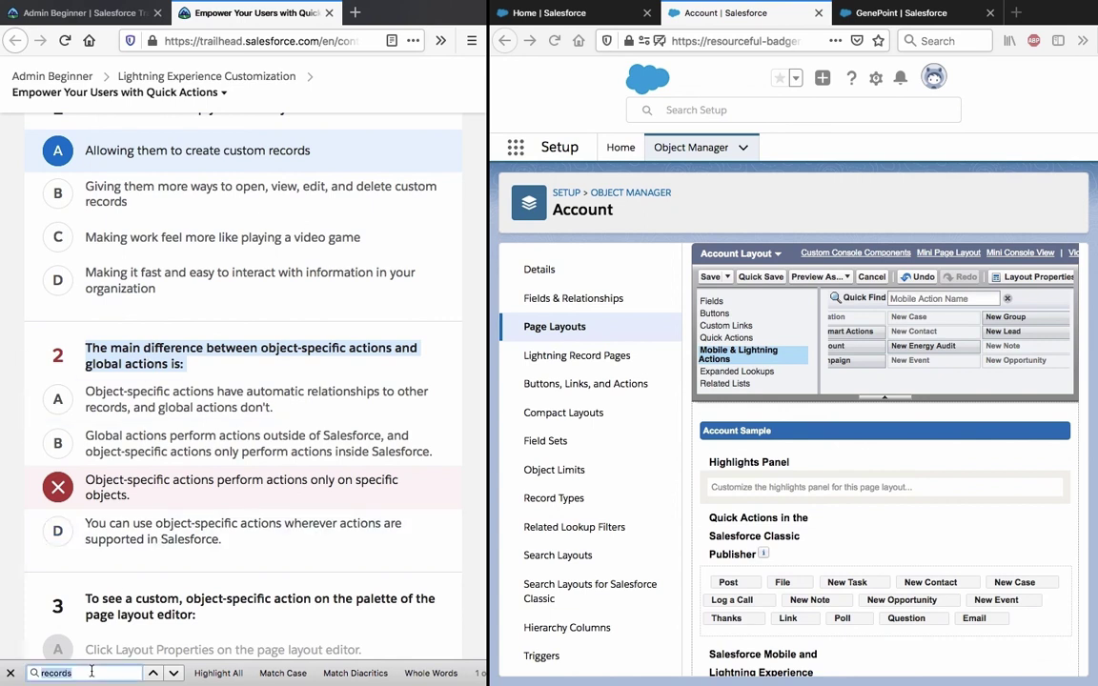
pyautogui.write('automatic')
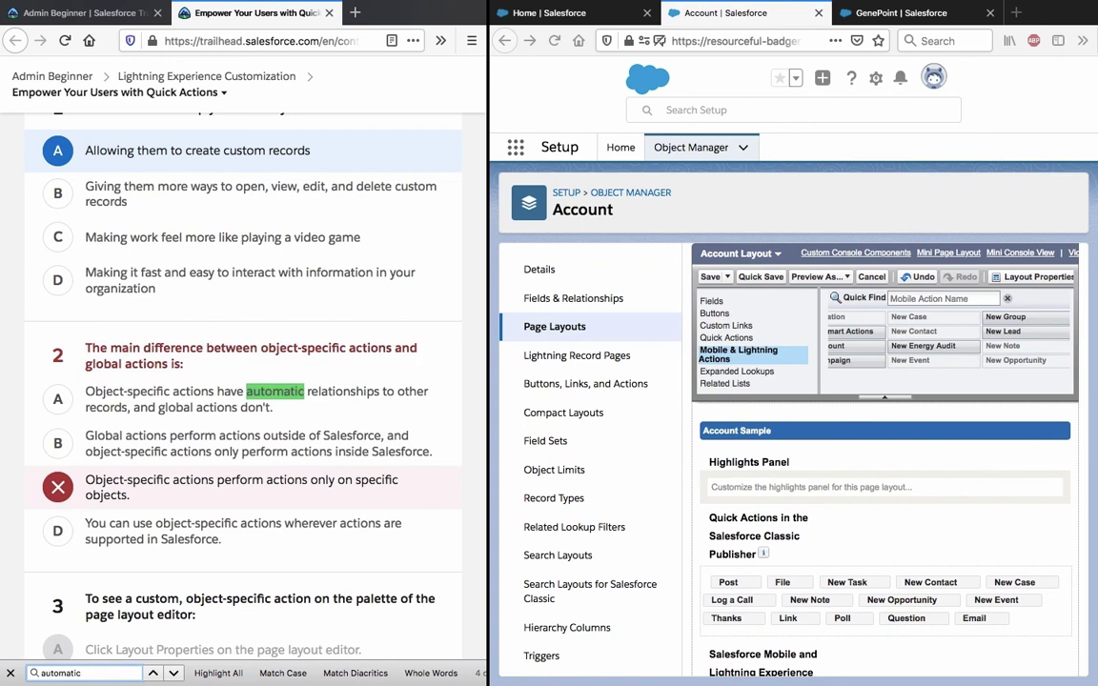
pyautogui.write(' rel')
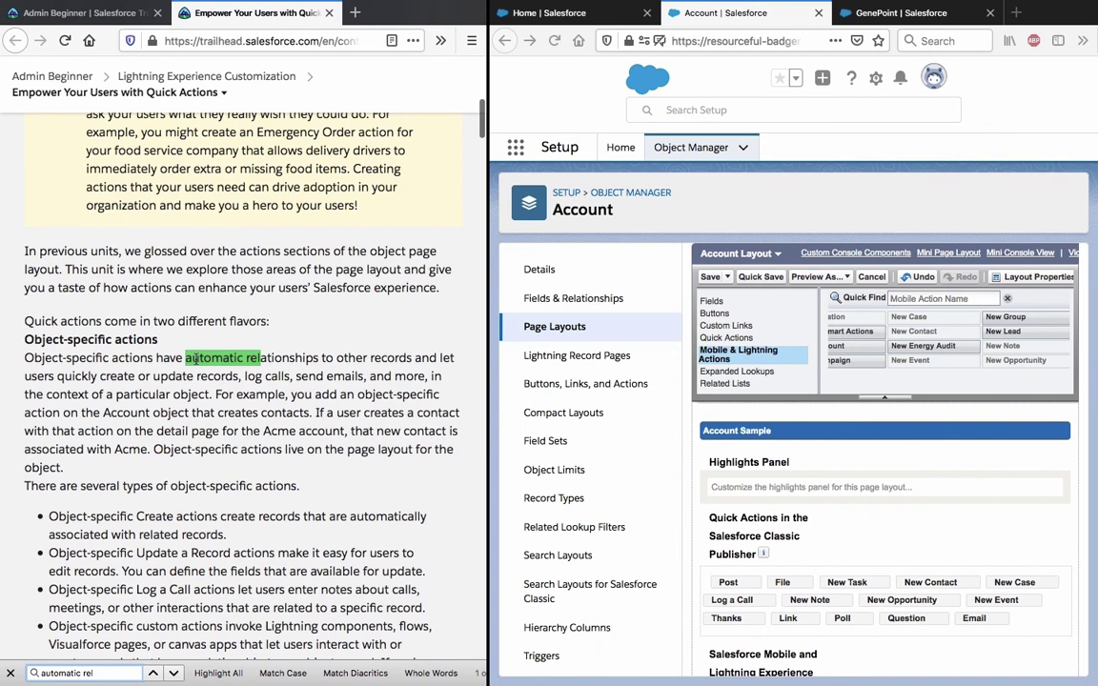
pyautogui.scroll(-20, 196, 359)
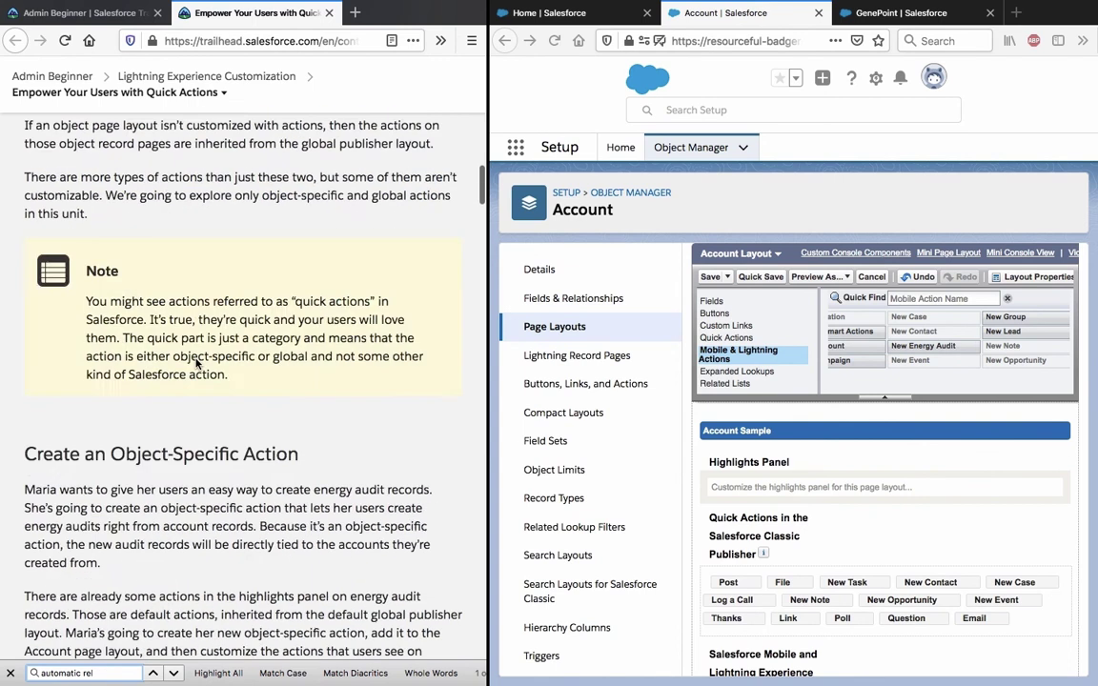
pyautogui.scroll(12, 195, 363)
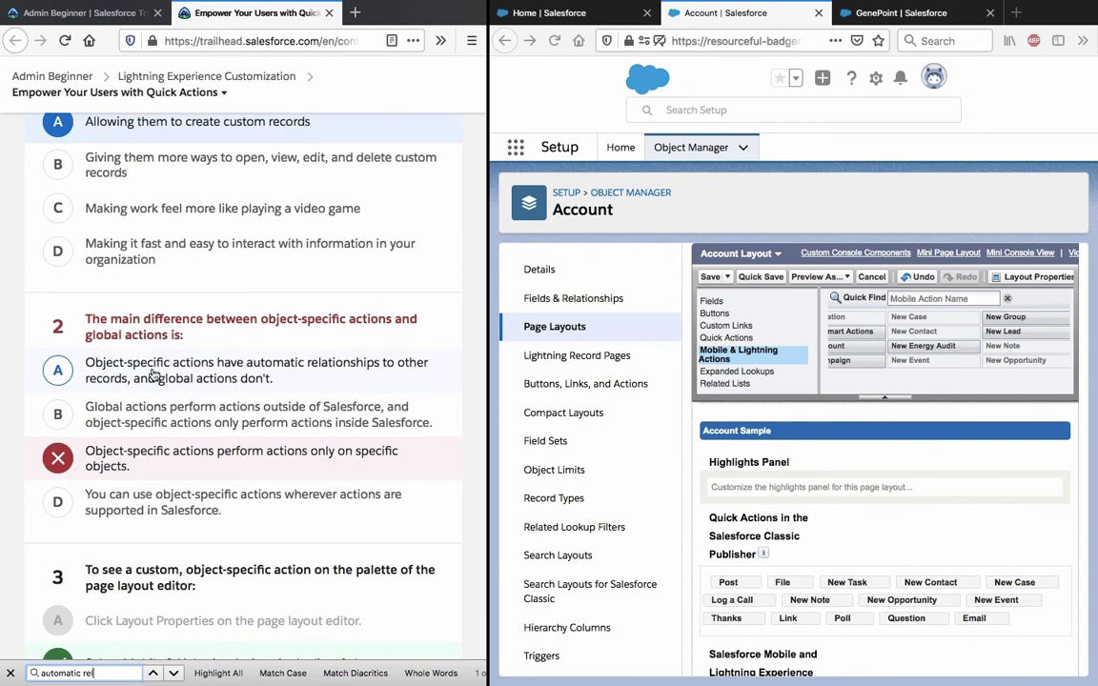
pyautogui.click(160, 379)
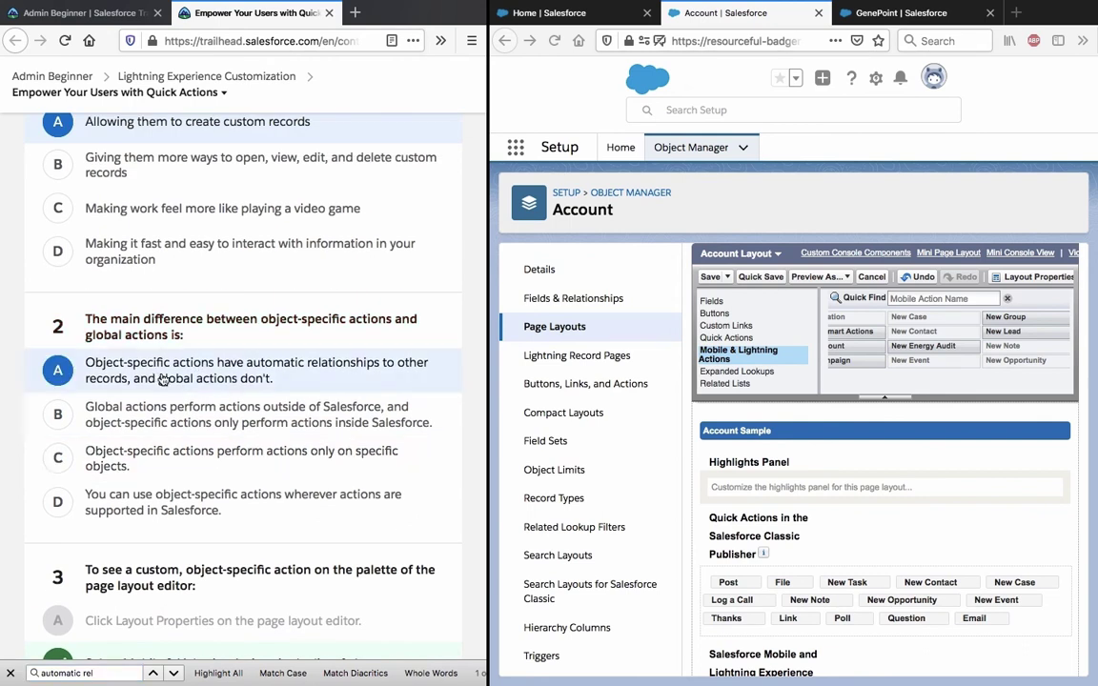
# - Search the unit for "global" and read the Global actions section
pyautogui.click(127, 672)
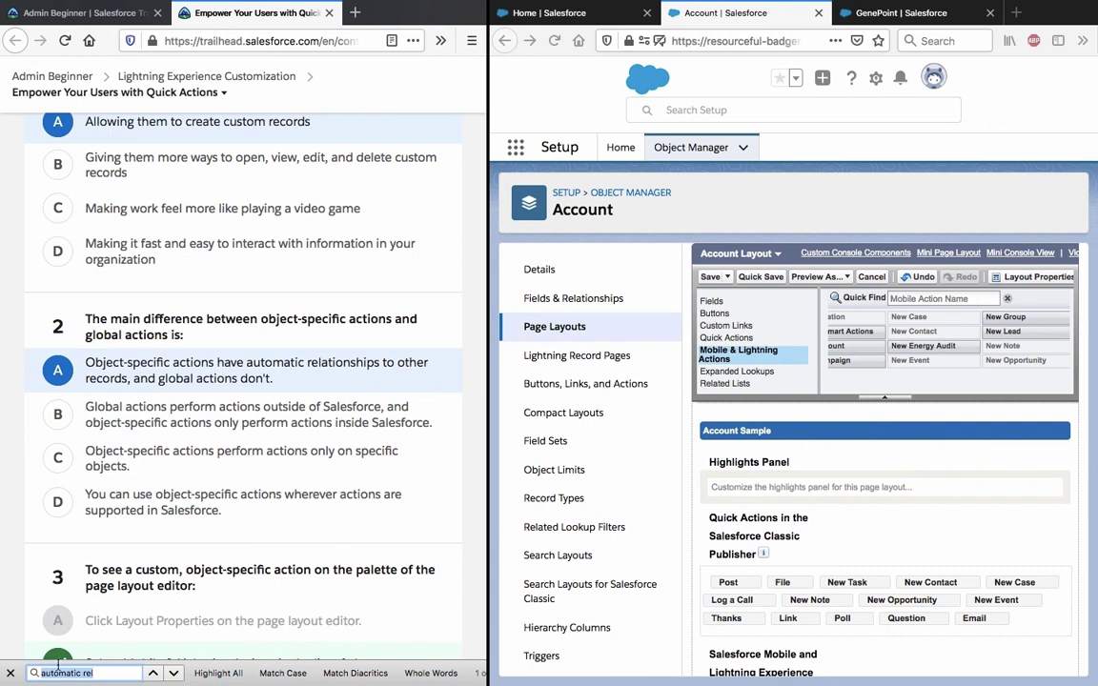
pyautogui.write('global')
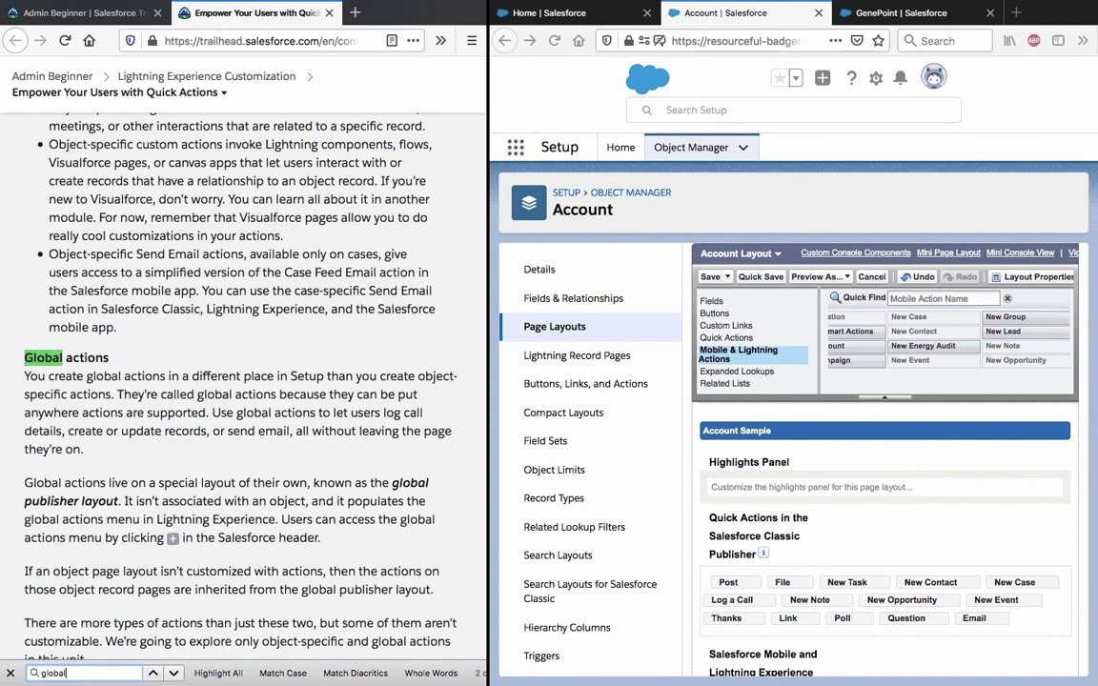
pyautogui.press('Return')
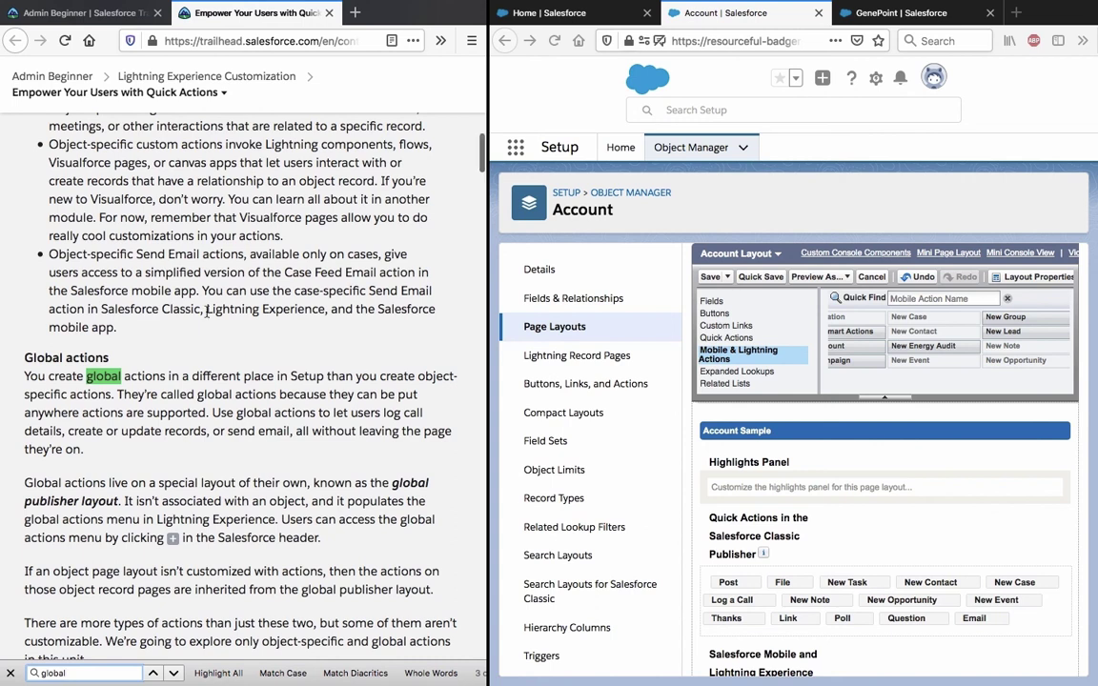
pyautogui.scroll(4, 206, 312)
pyautogui.scroll(-10, 207, 312)
pyautogui.scroll(4, 207, 312)
# - Search for "automatic rel" again and compare the object-specific actions description with the Global actions section
pyautogui.press('BackSpace')
pyautogui.press('BackSpace')
pyautogui.press('BackSpace')
pyautogui.press('BackSpace')
pyautogui.press('BackSpace')
pyautogui.press('BackSpace')
pyautogui.write('automat')
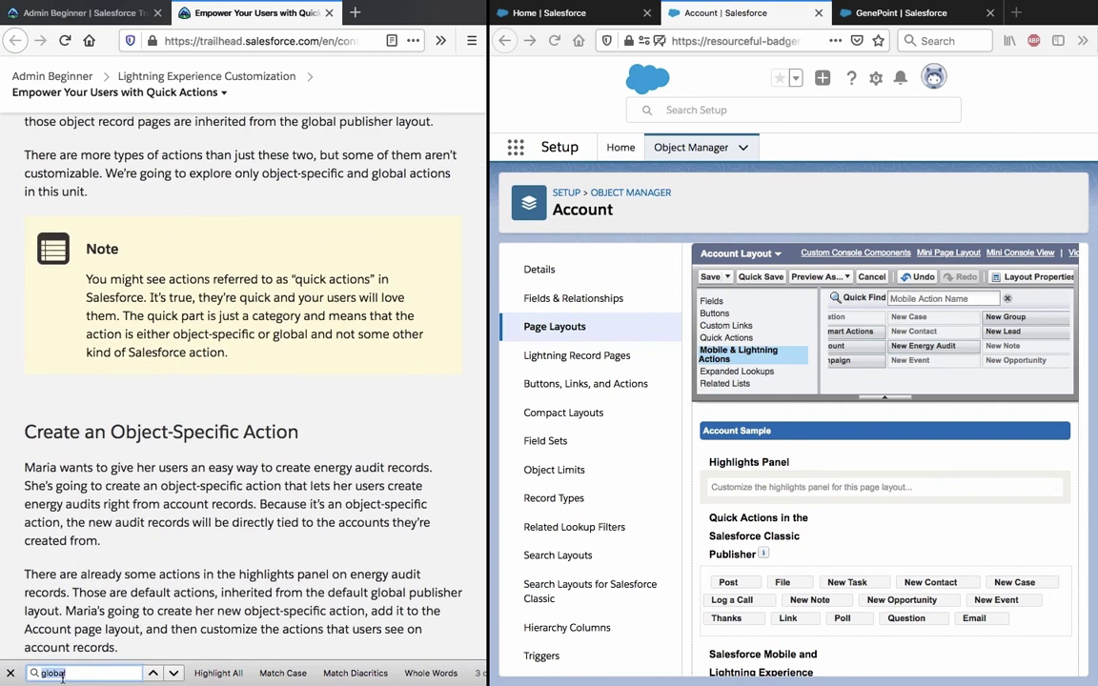
pyautogui.write('iv')
pyautogui.press('BackSpace')
pyautogui.write('c rel')
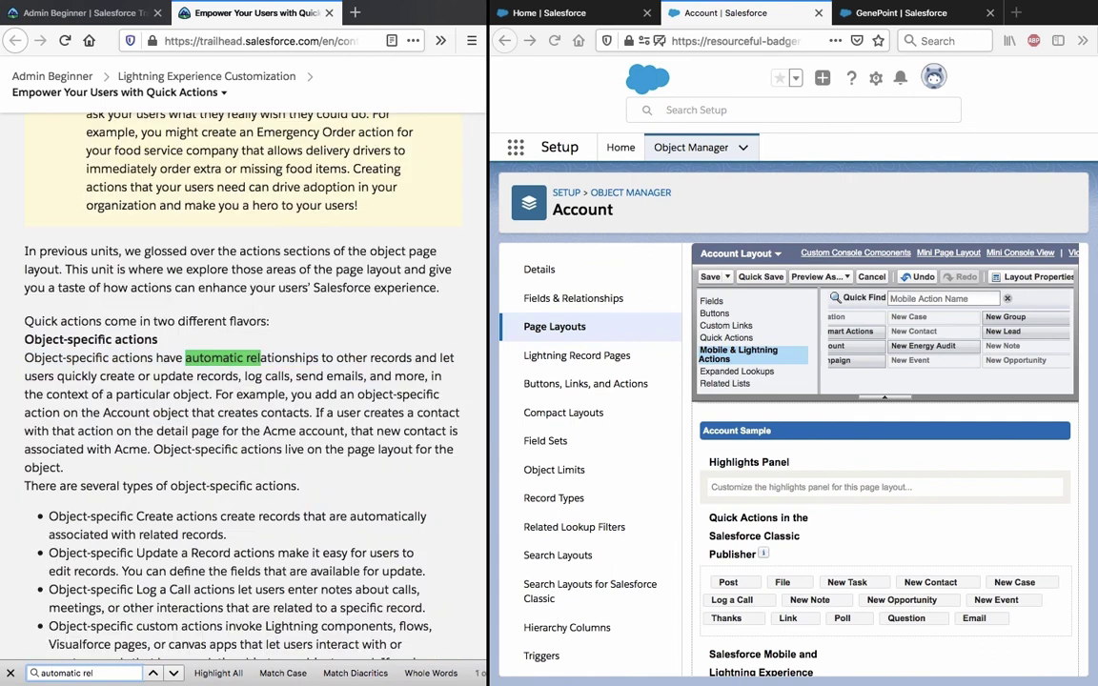
pyautogui.scroll(-5, 135, 380)
pyautogui.scroll(-8, 135, 380)
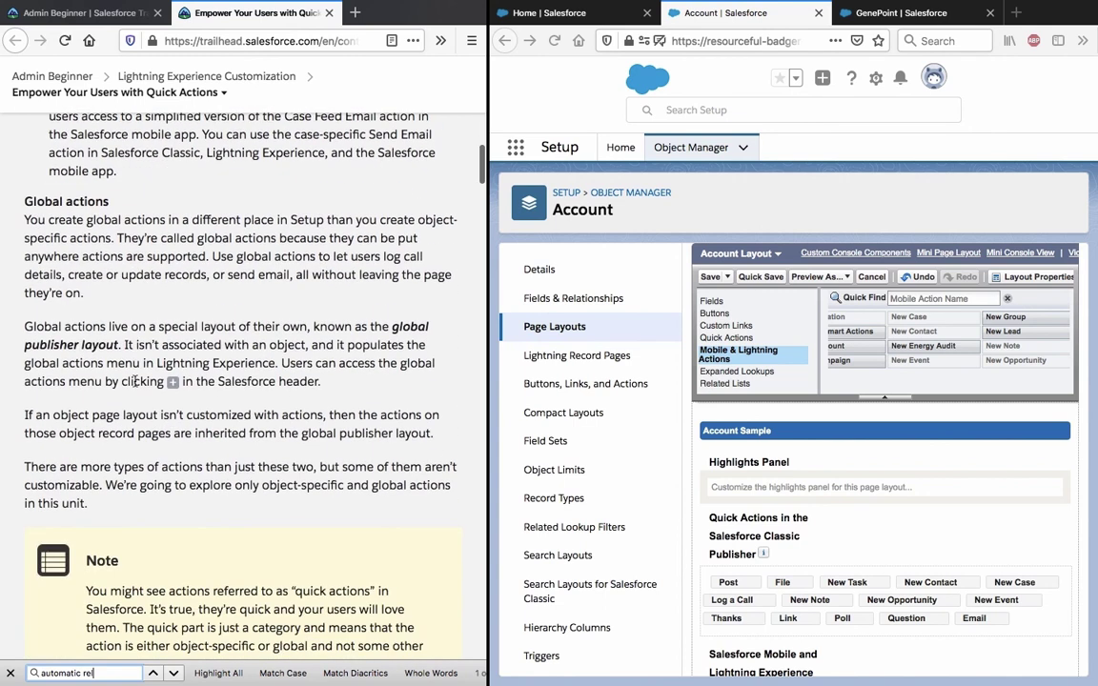
# - Double-check the revised answers to questions 1 and 2 and resubmit the quiz for checking
pyautogui.scroll(-20, 136, 380)
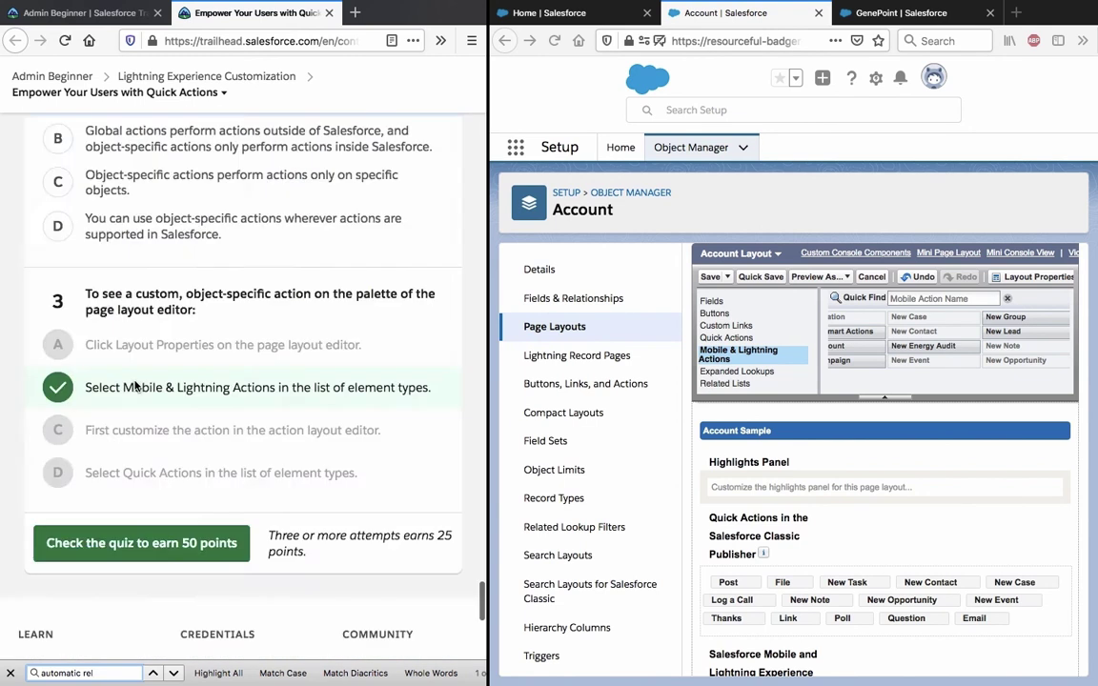
pyautogui.scroll(15, 134, 387)
pyautogui.scroll(-3, 128, 410)
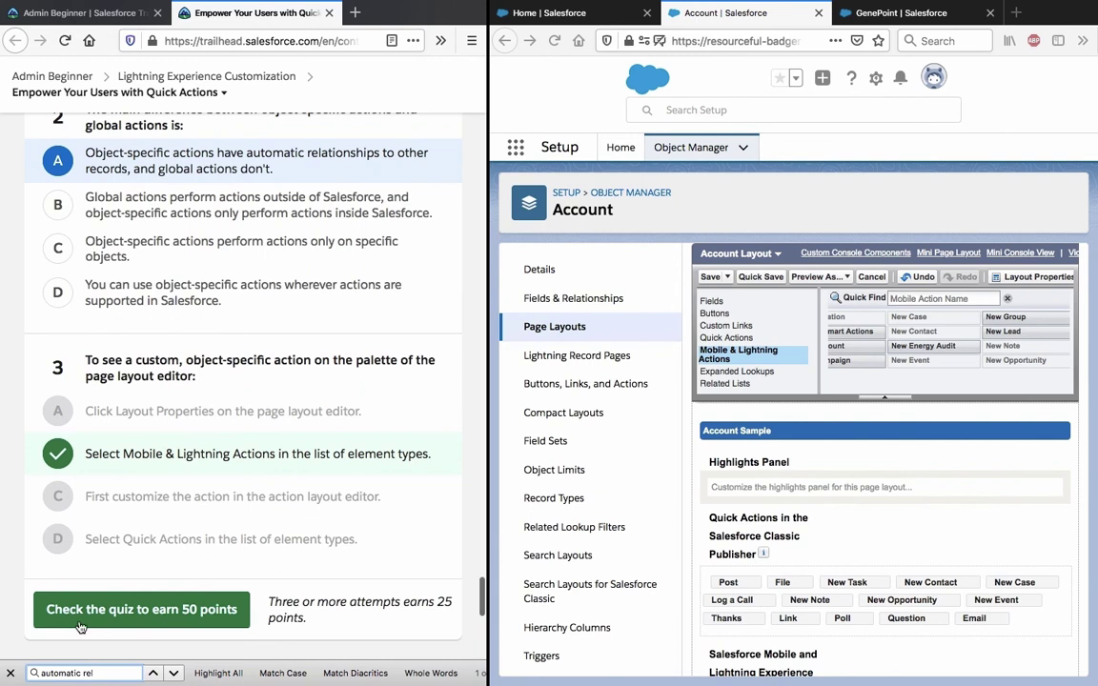
pyautogui.scroll(3, 7, 572)
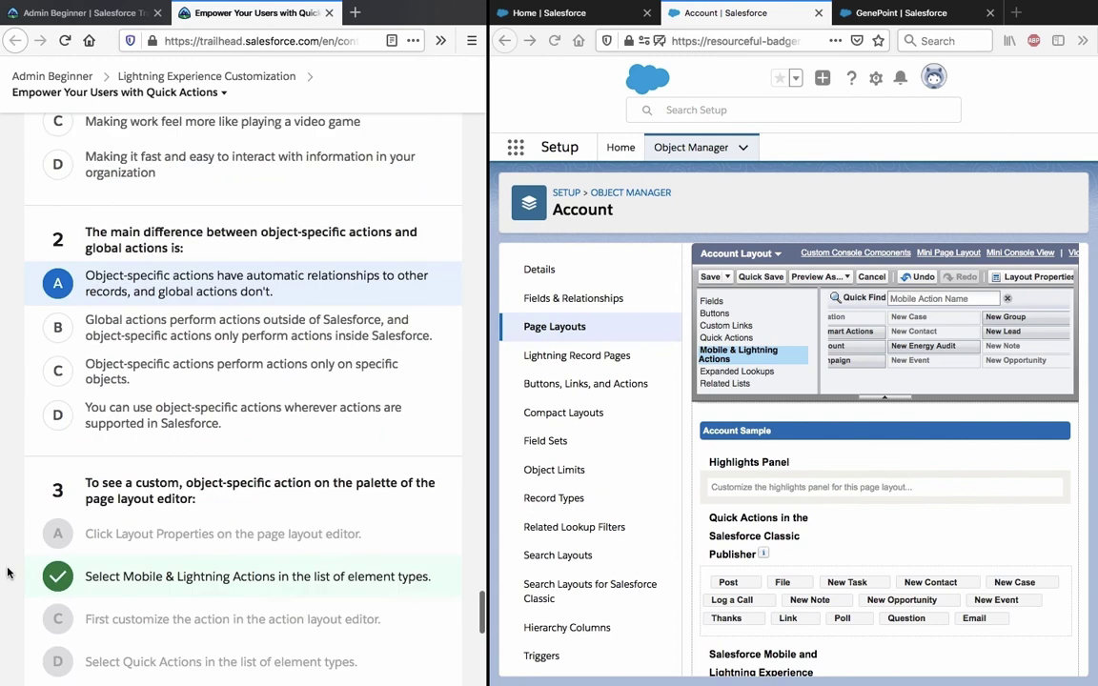
pyautogui.scroll(5, 8, 572)
pyautogui.scroll(-10, 8, 572)
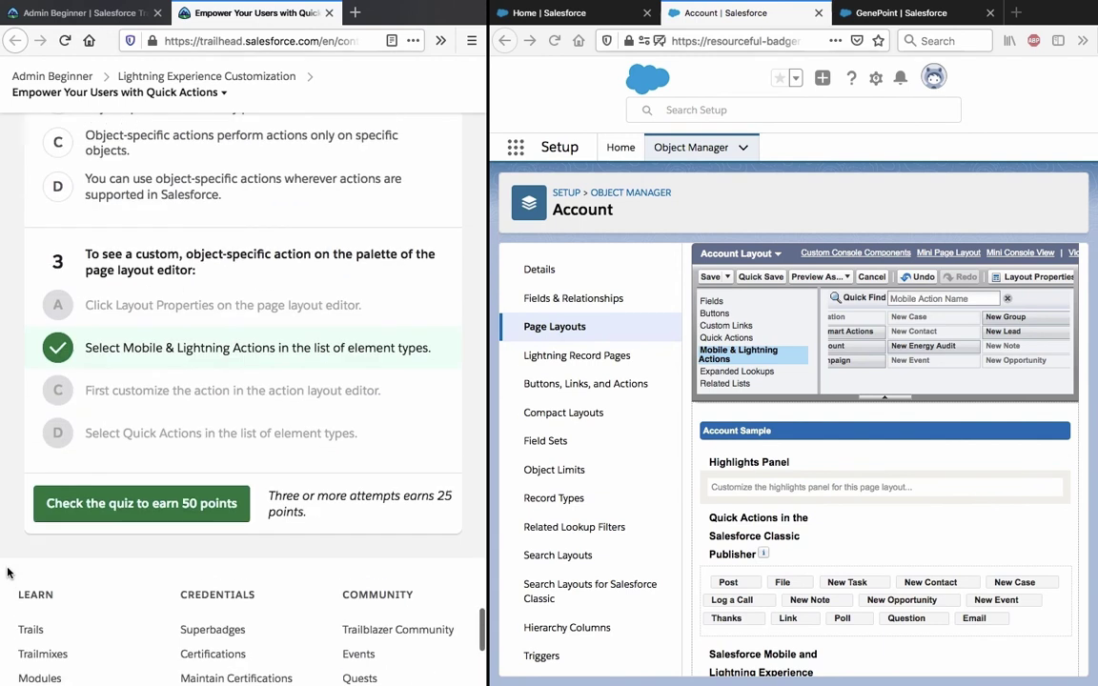
pyautogui.scroll(2, 8, 572)
# - Review the marked quiz and change question 1's answer to D, making it fast and easy to interact with information
pyautogui.scroll(7, 23, 571)
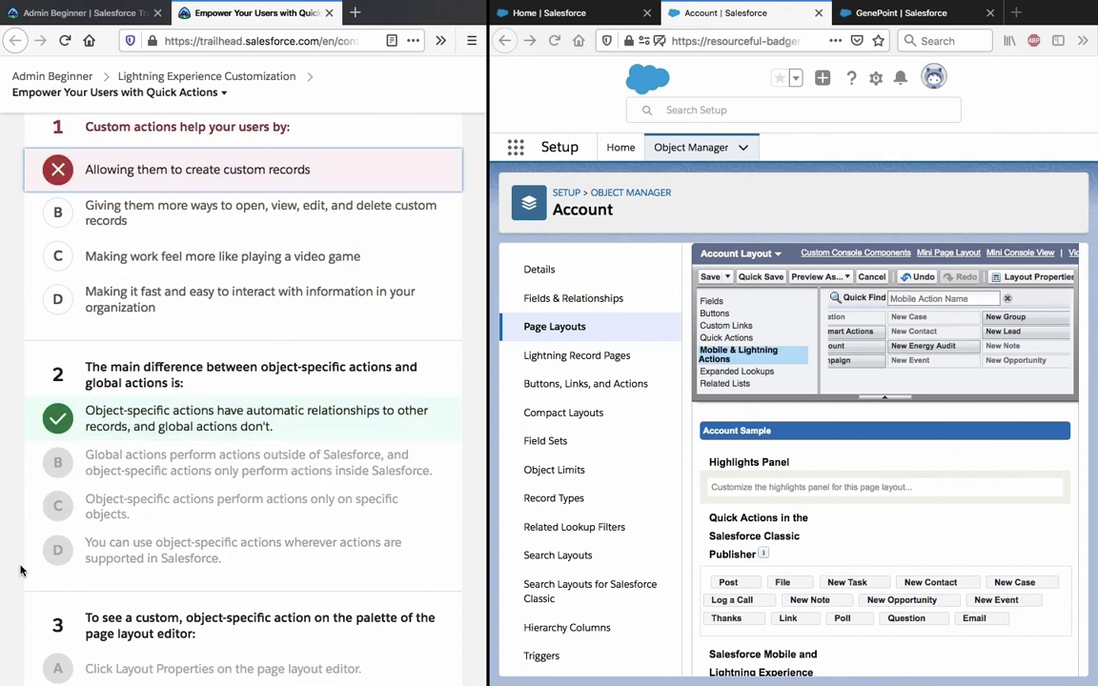
pyautogui.scroll(-10, 21, 570)
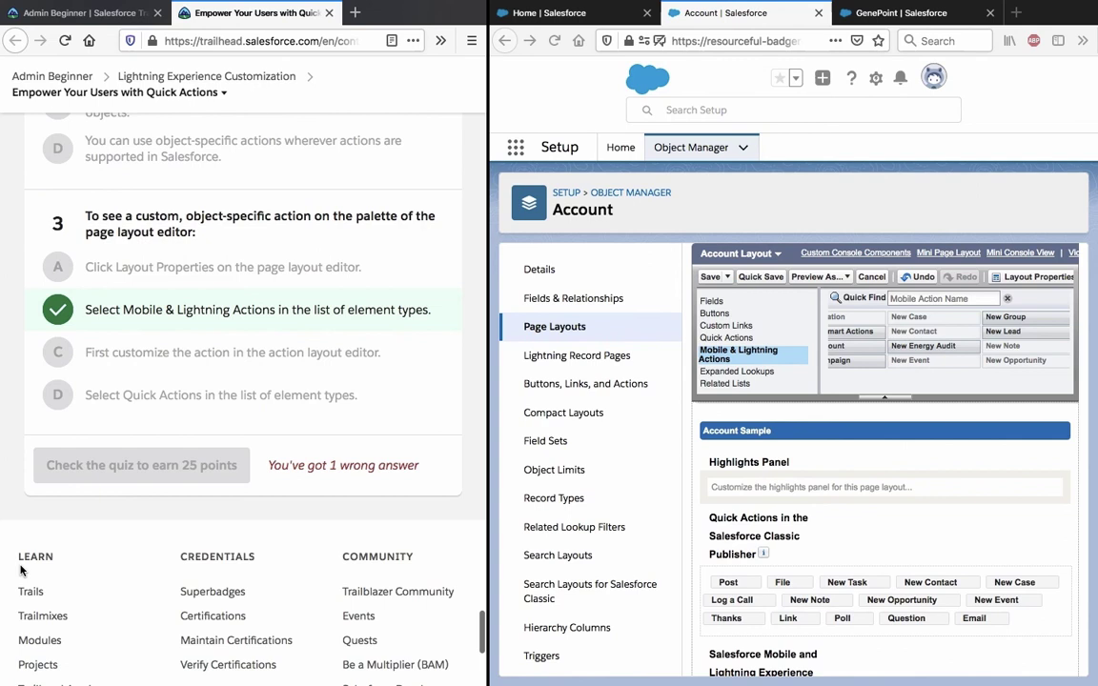
pyautogui.scroll(15, 21, 570)
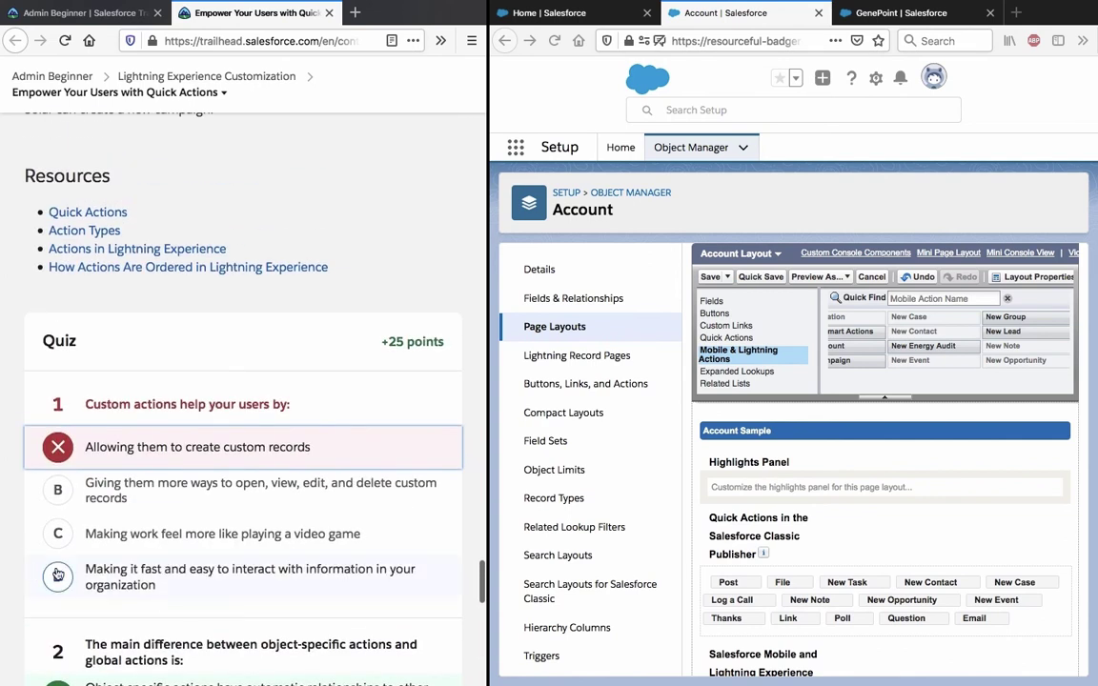
pyautogui.click(33, 572)
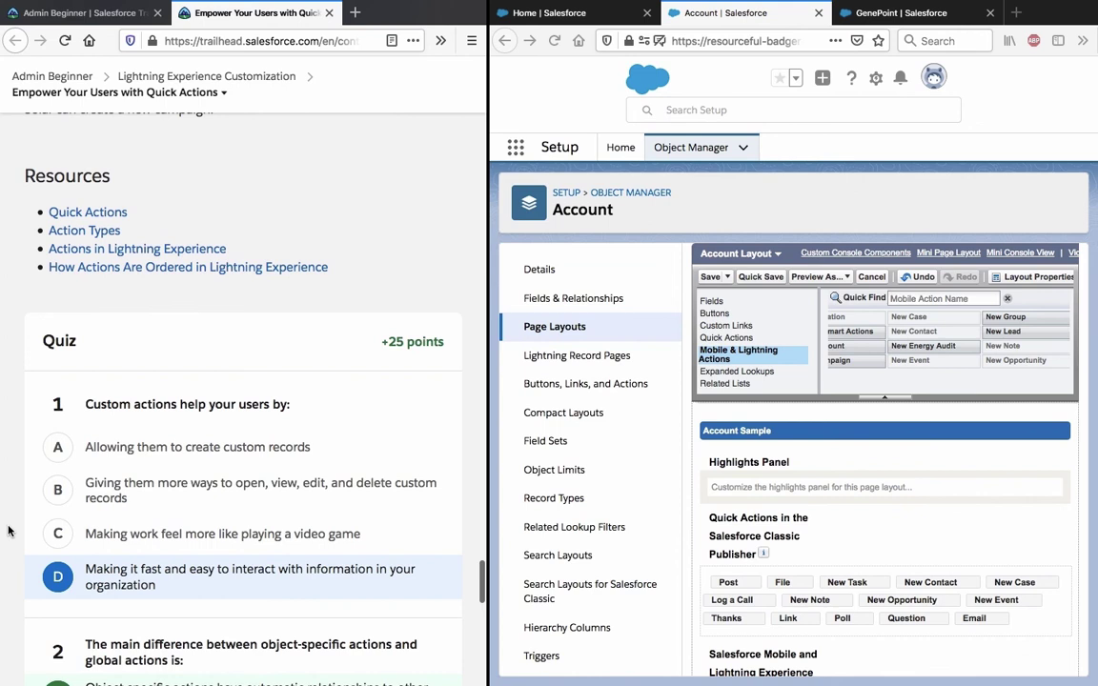
# - Double-check the answers to all three quiz questions and resubmit the quiz with question 1's revised answer D
pyautogui.scroll(-5, 7, 531)
pyautogui.scroll(-6, 8, 531)
pyautogui.scroll(7, 7, 531)
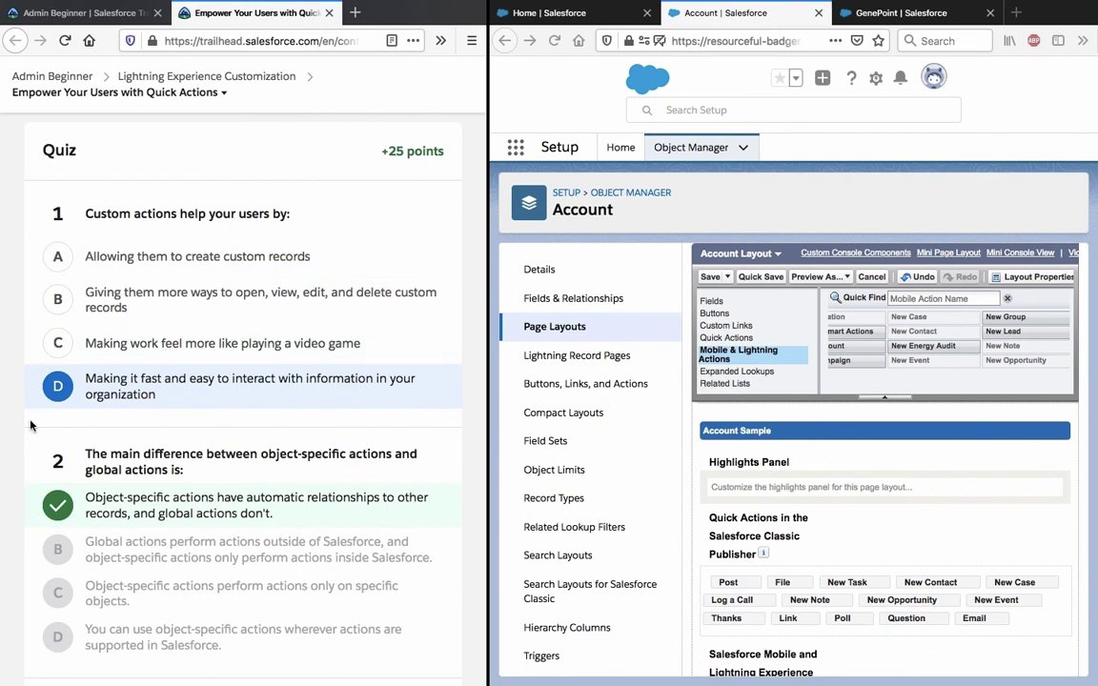
pyautogui.scroll(-7, 31, 448)
pyautogui.scroll(2, 38, 439)
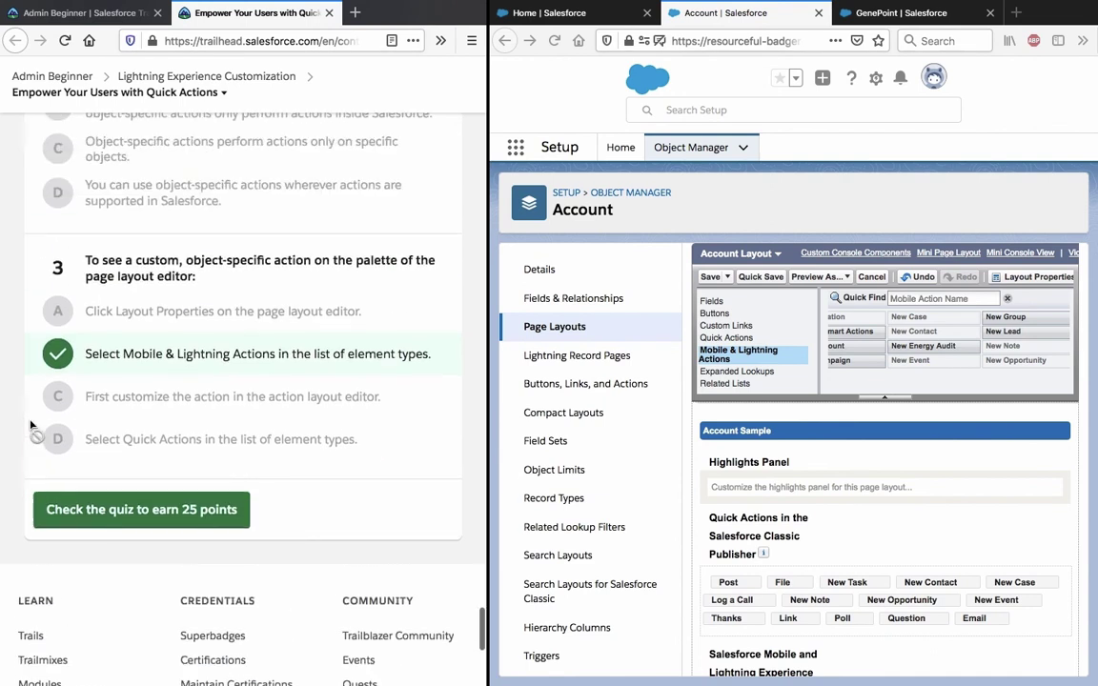
pyautogui.click(47, 554)
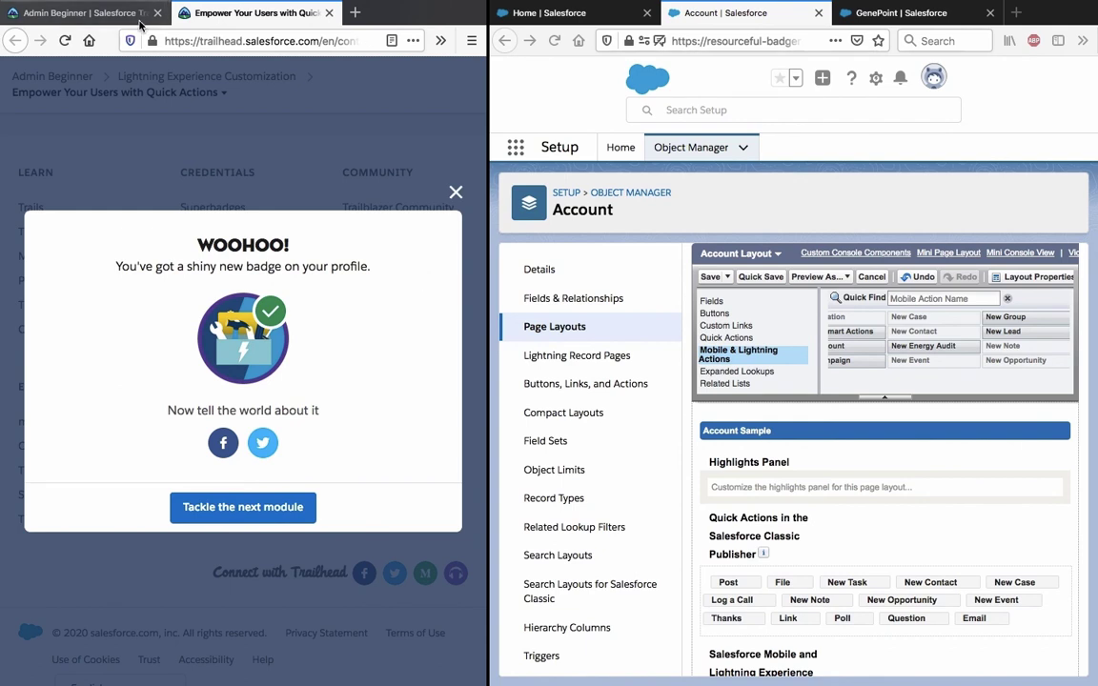
# - Switch to the Admin Beginner trail page, reload it, and check the completion status of the Lightning Experience Customization module
pyautogui.click(84, 13)
pyautogui.click(61, 40)
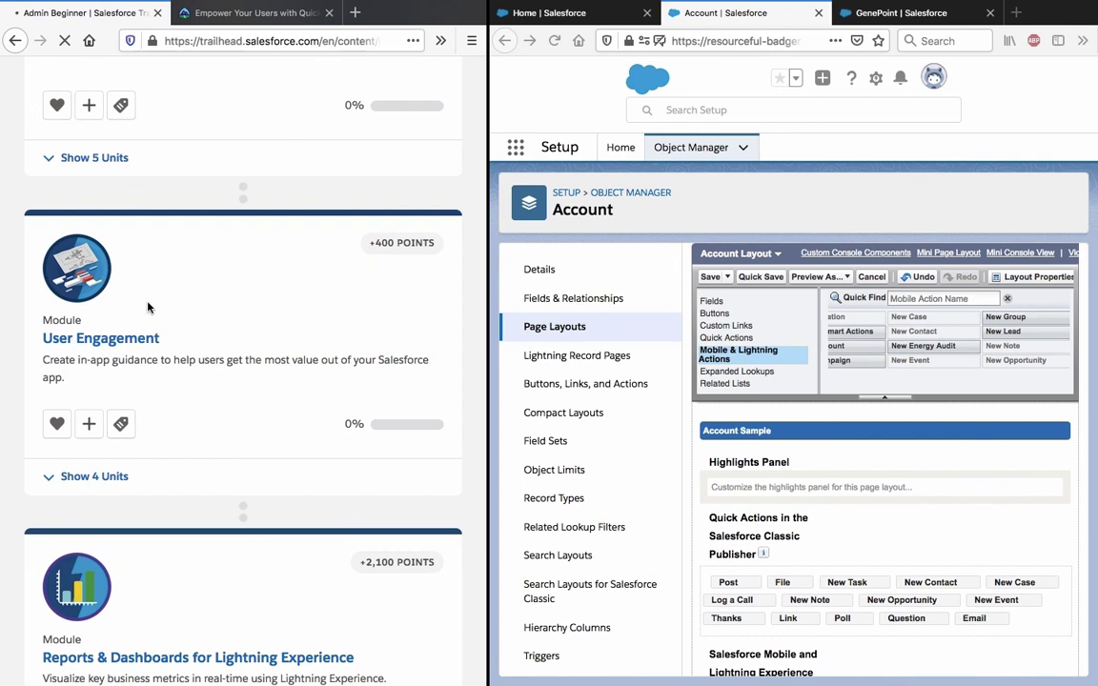
pyautogui.scroll(5, 133, 271)
pyautogui.scroll(8, 148, 307)
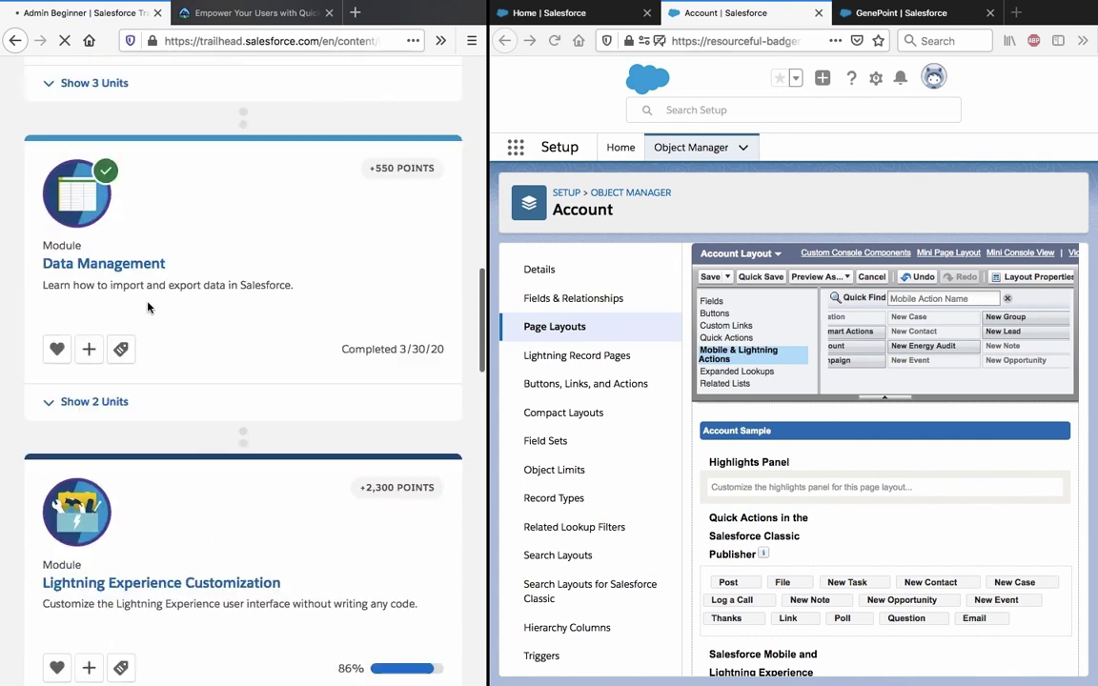
pyautogui.scroll(-5, 147, 307)
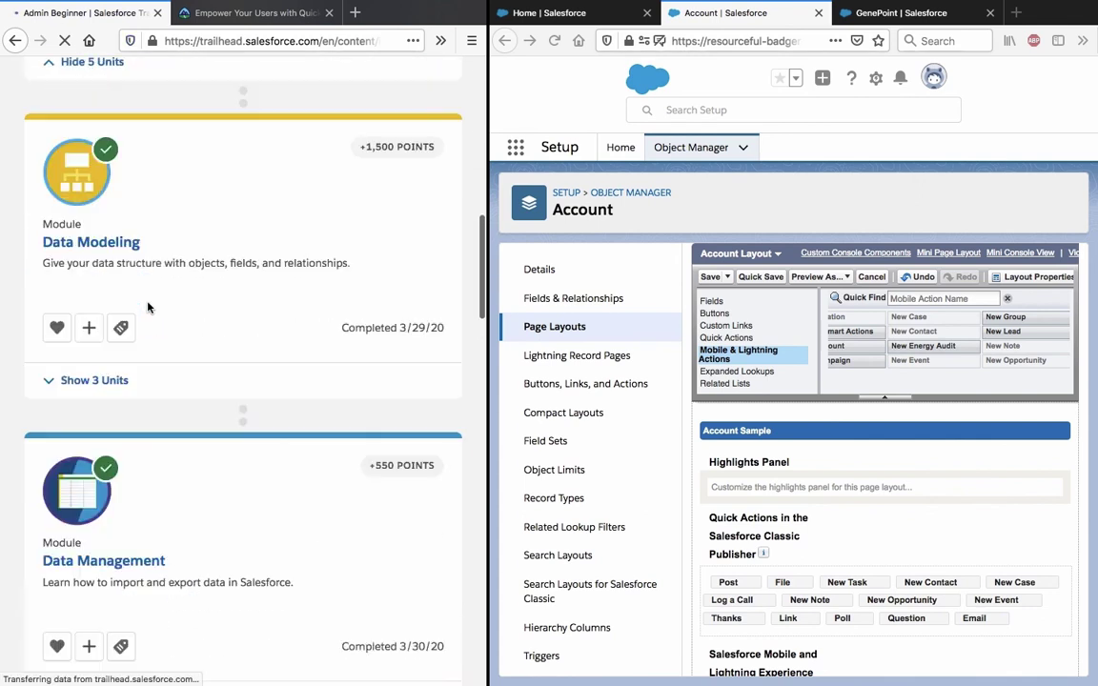
pyautogui.scroll(-2, 148, 307)
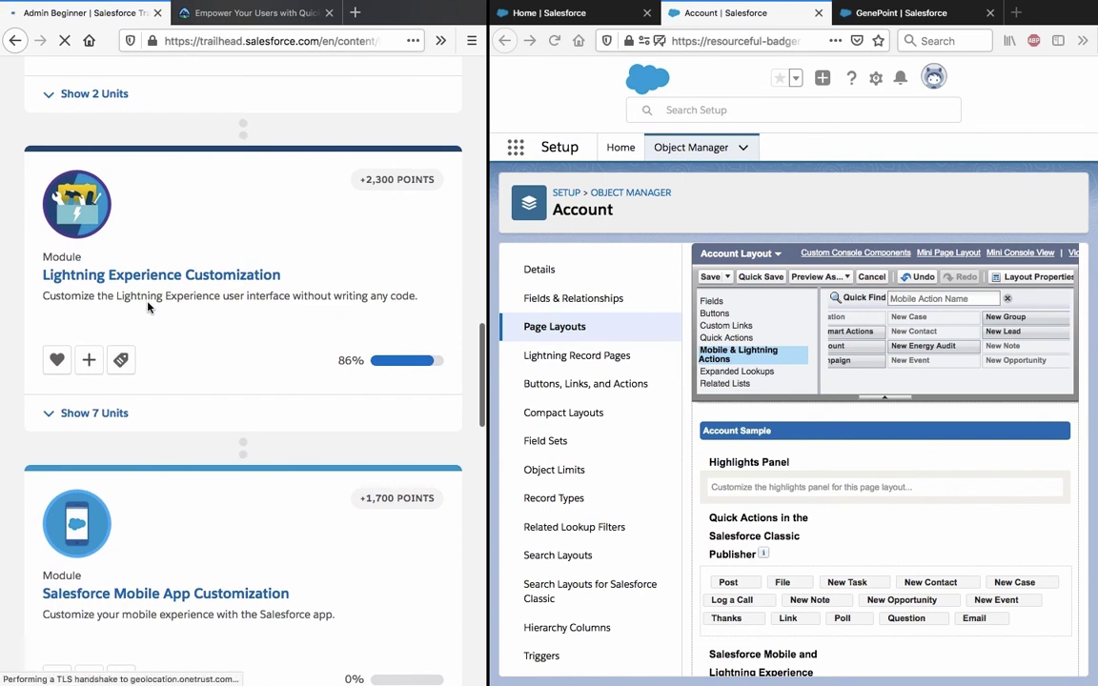
pyautogui.scroll(5, 148, 307)
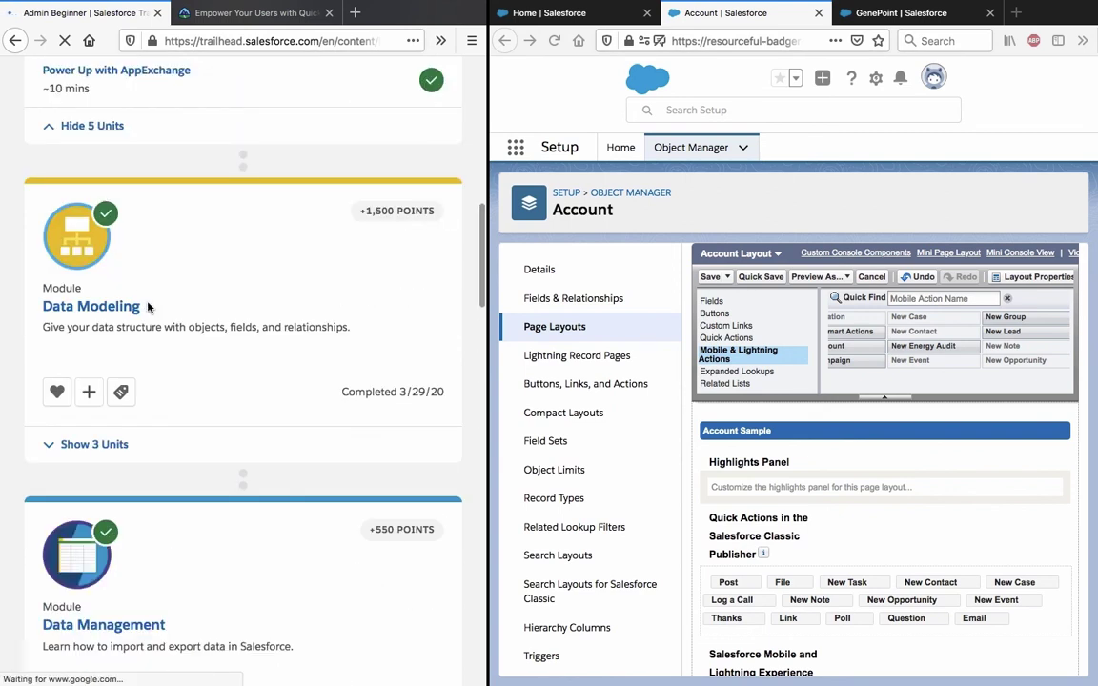
pyautogui.scroll(-10, 148, 307)
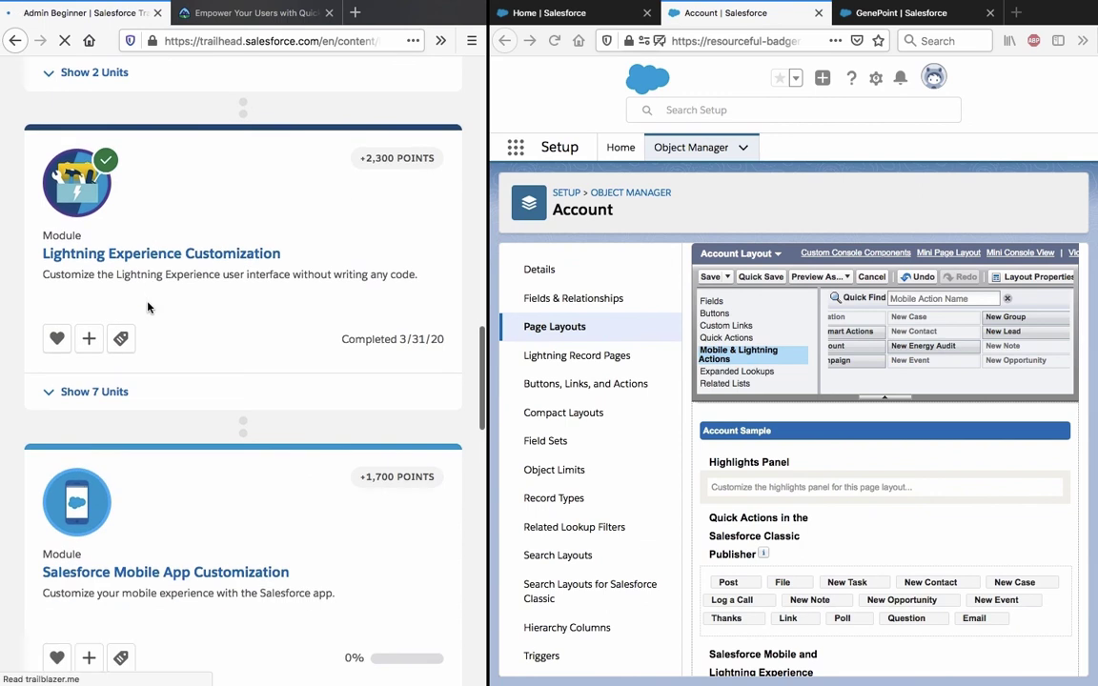
# - Expand the unit list of the Lightning Experience Customization module and check each unit's completion status
pyautogui.click(94, 384)
pyautogui.scroll(-5, 273, 237)
pyautogui.scroll(3, 273, 234)
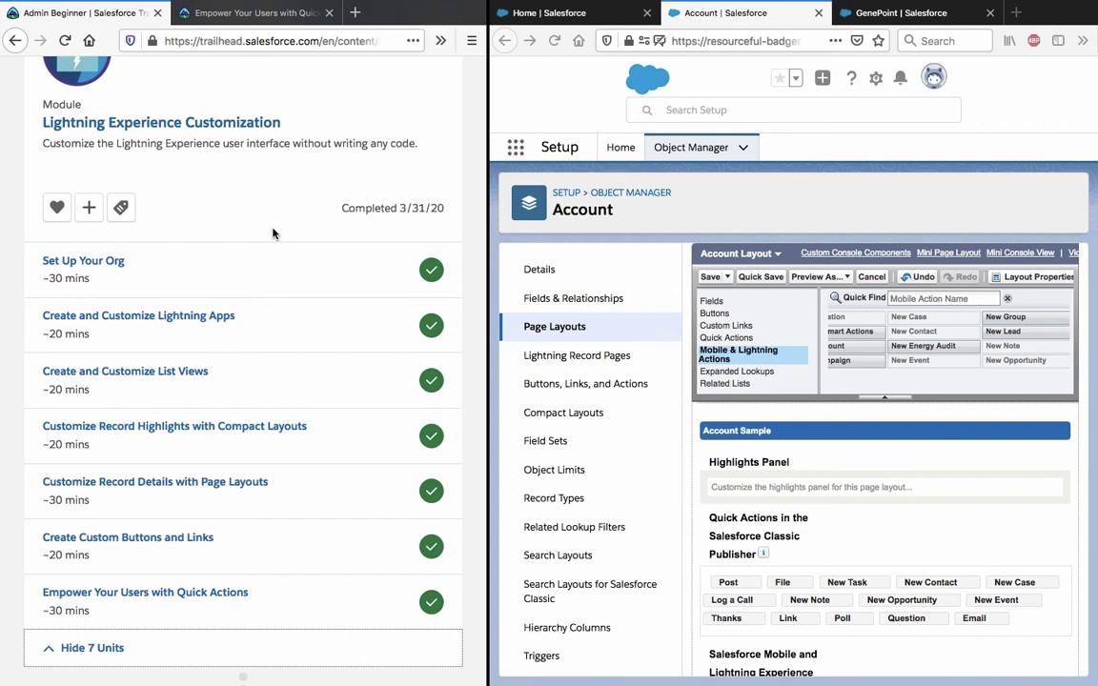